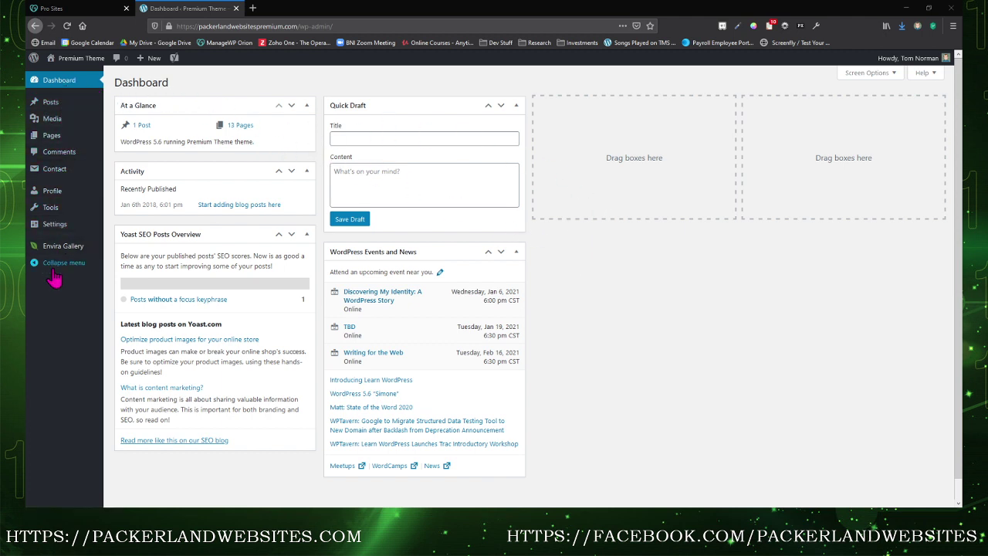
- Open the untitled draft from the list of posts for editing
{"action": "mouse_move", "coordinate": [46, 109]}
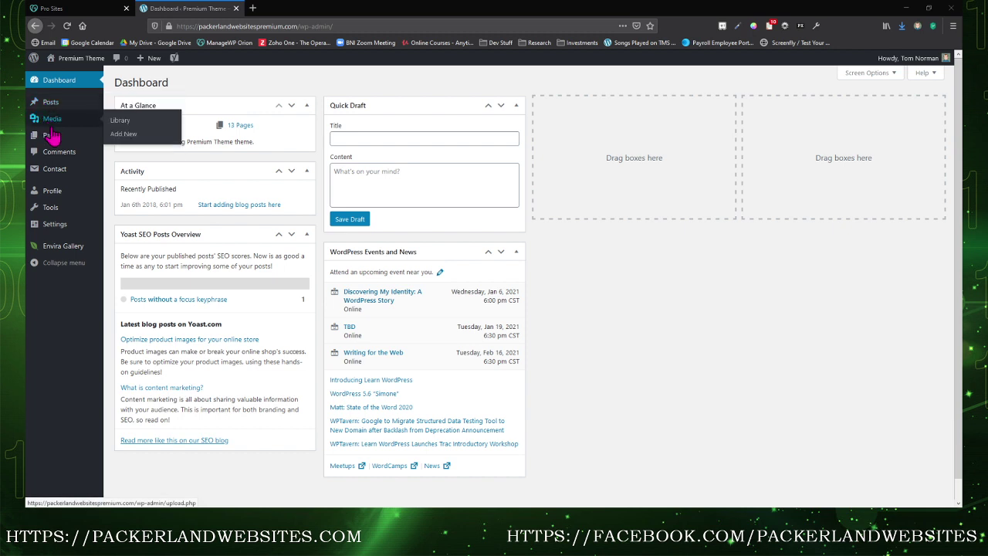
{"action": "mouse_move", "coordinate": [52, 143]}
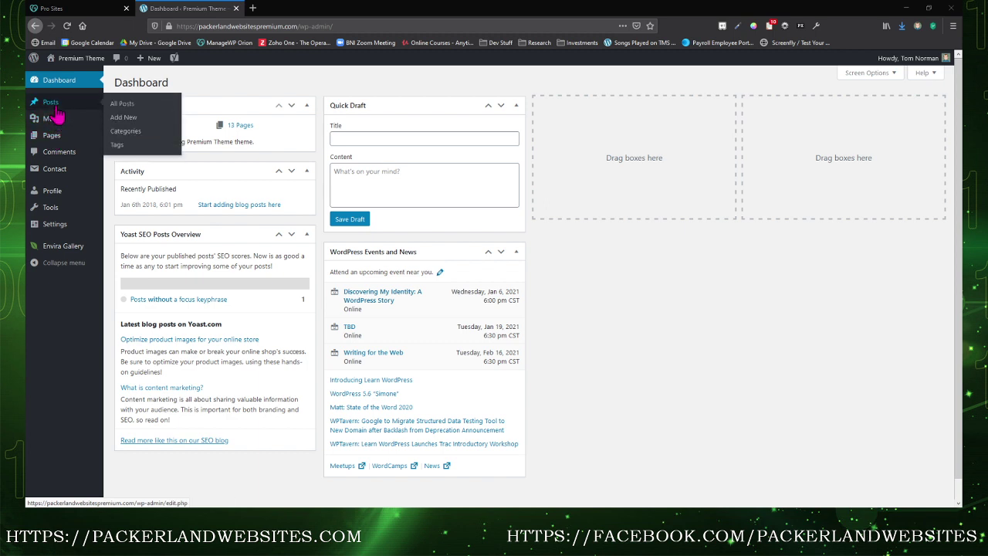
{"action": "left_click", "coordinate": [56, 110]}
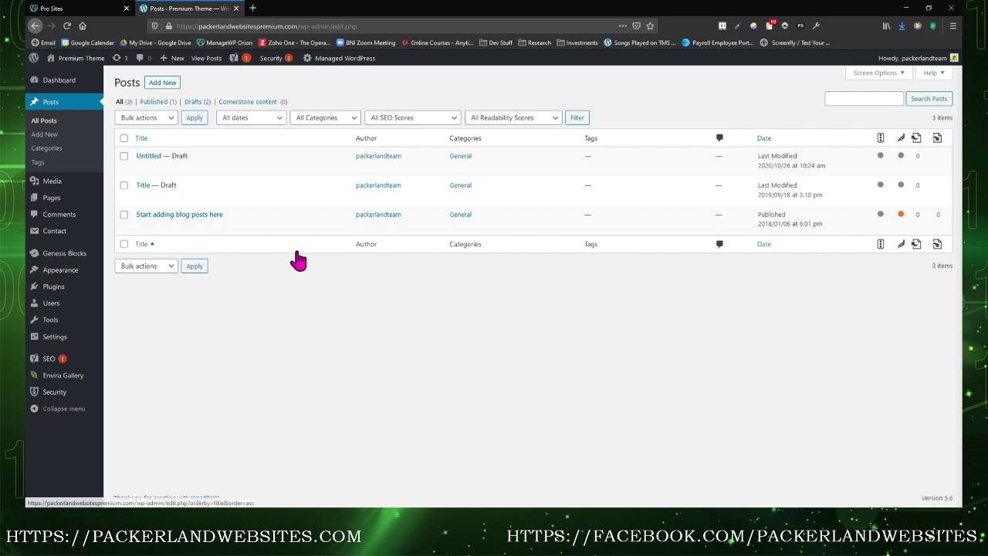
{"action": "left_click", "coordinate": [151, 158]}
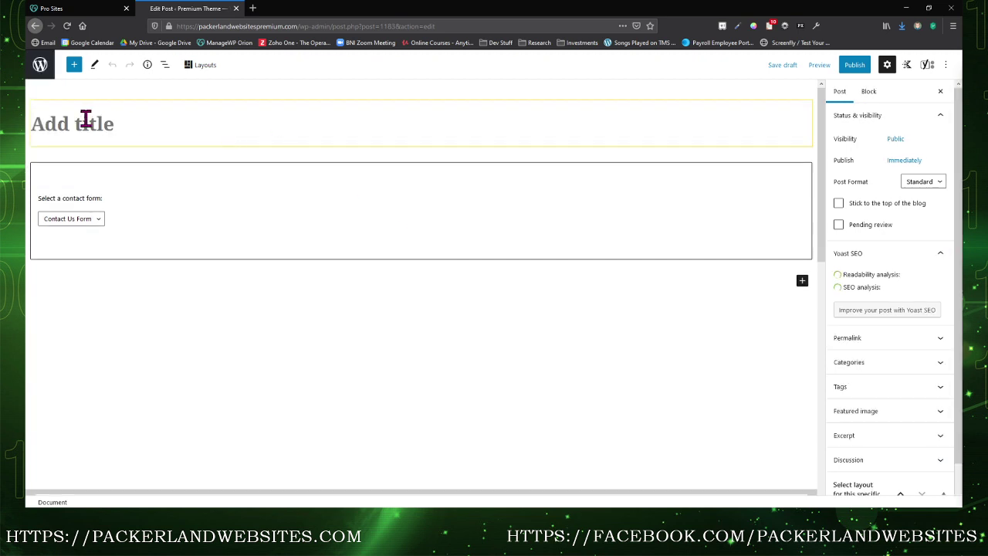
- Title the post "My Blog Post"
{"action": "left_click", "coordinate": [64, 125]}
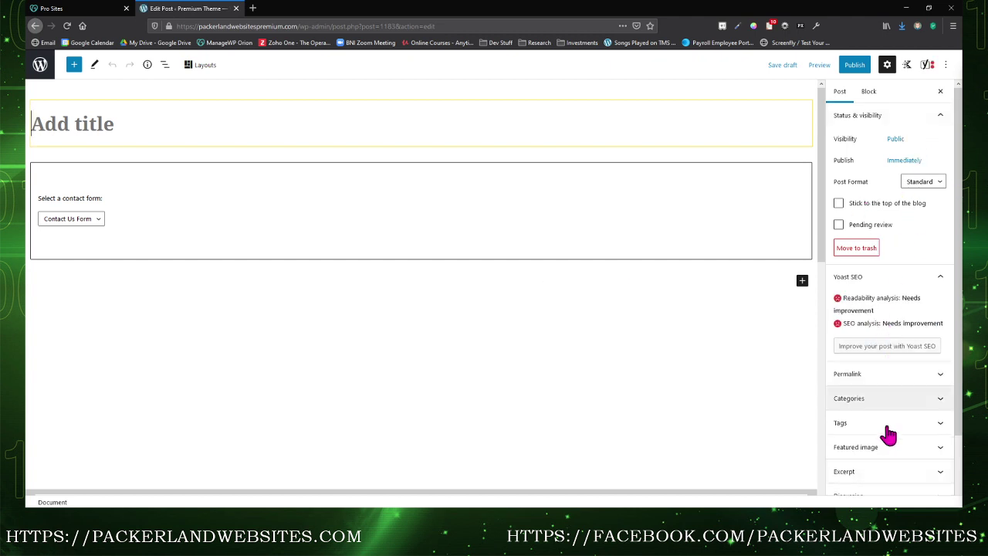
{"action": "scroll", "coordinate": [901, 408], "scroll_direction": "down", "scroll_amount": 2}
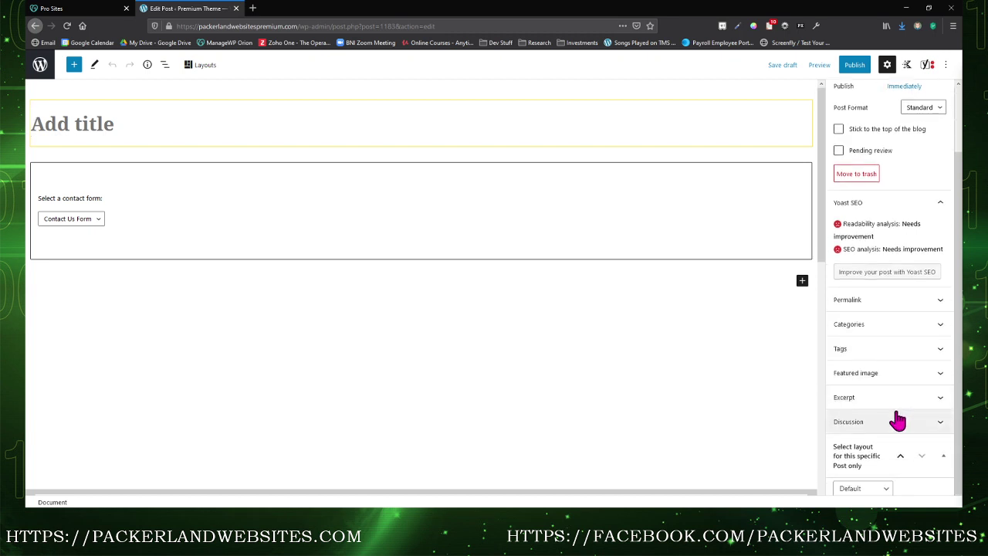
{"action": "scroll", "coordinate": [898, 421], "scroll_direction": "up", "scroll_amount": 2}
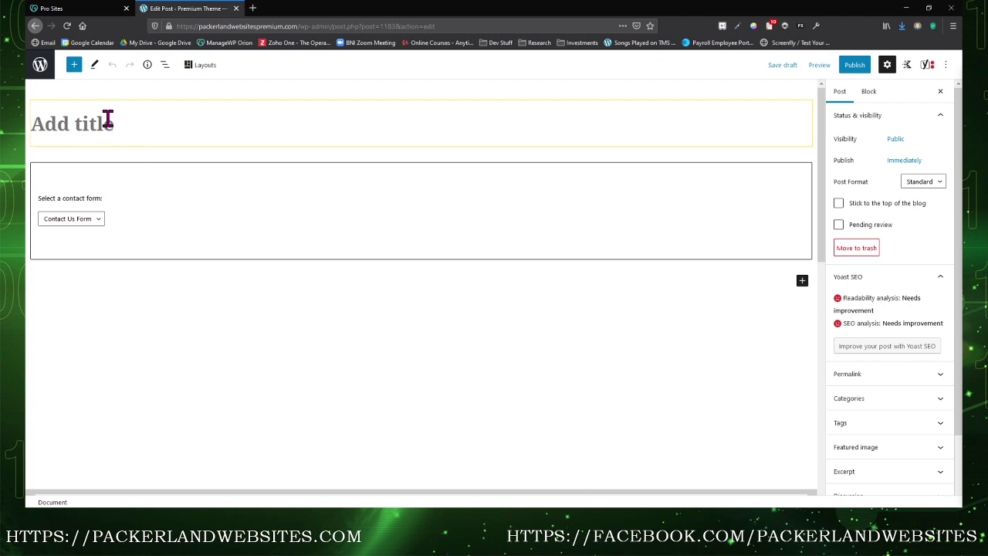
{"action": "type", "text": "M"}
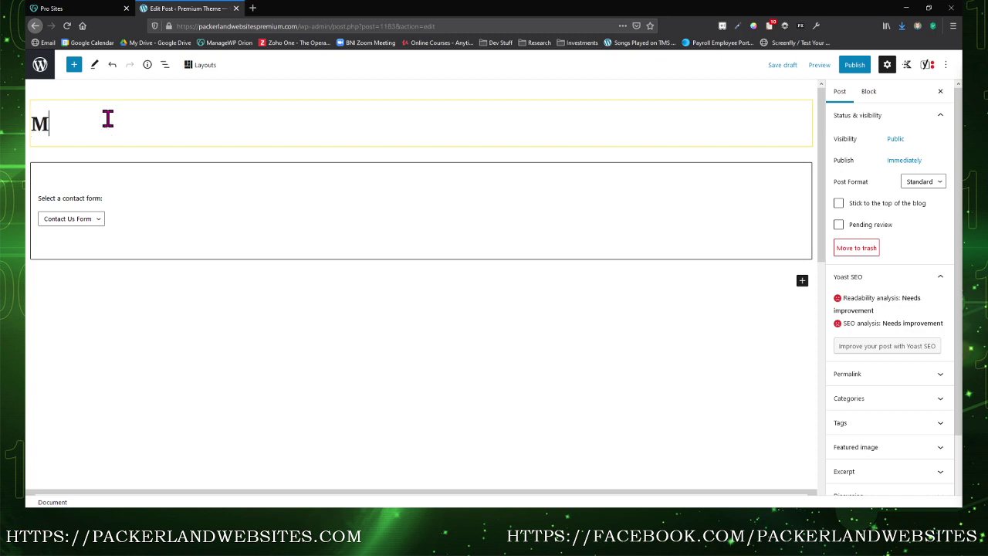
{"action": "type", "text": "y Blog Post"}
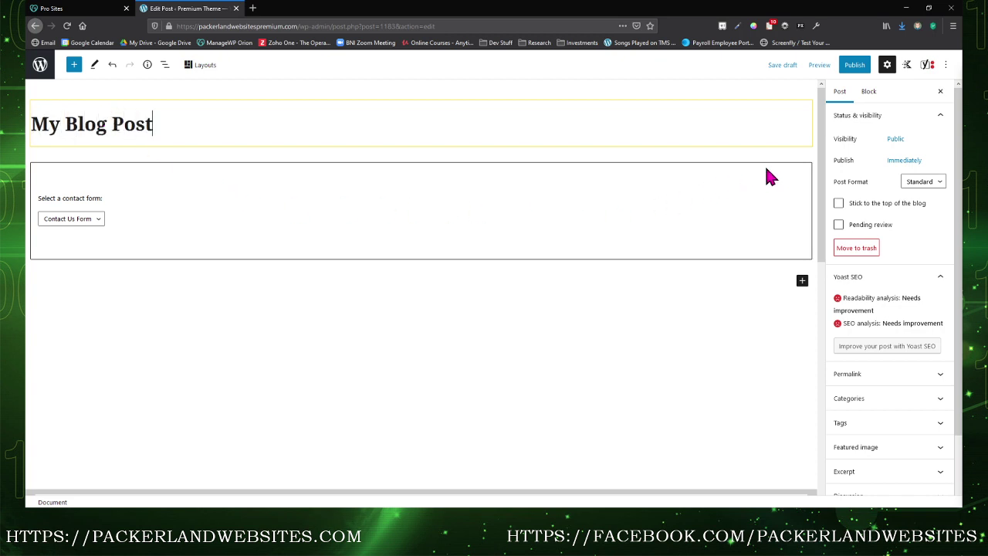
- Find the Paragraph block by searching for "para" and insert one below the contact form
{"action": "left_click", "coordinate": [803, 279]}
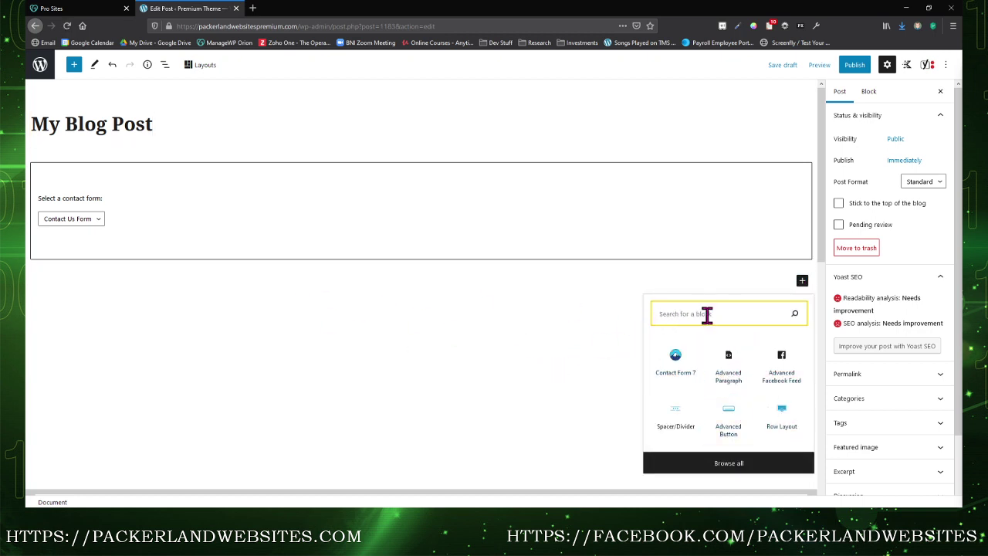
{"action": "type", "text": "o"}
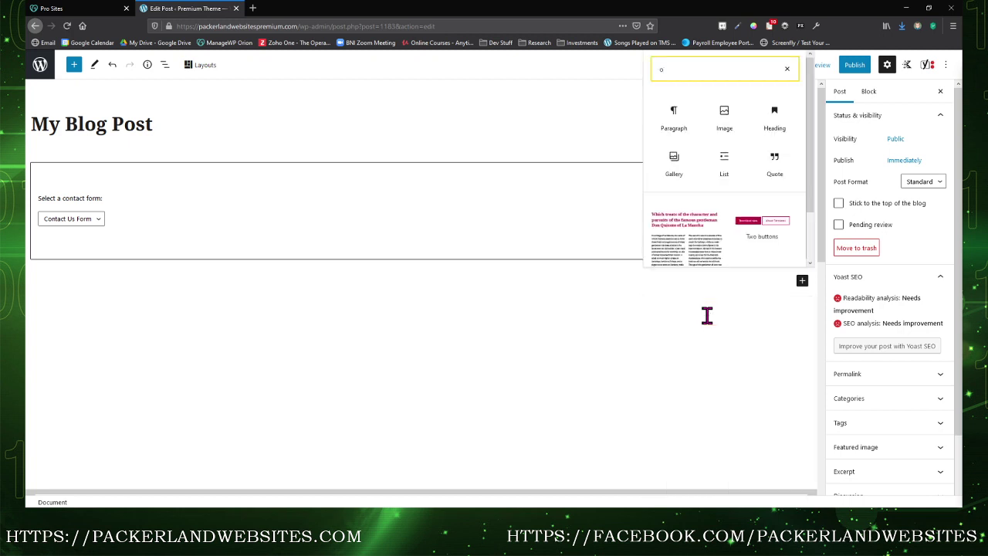
{"action": "key", "text": "BackSpace"}
{"action": "type", "text": "para"}
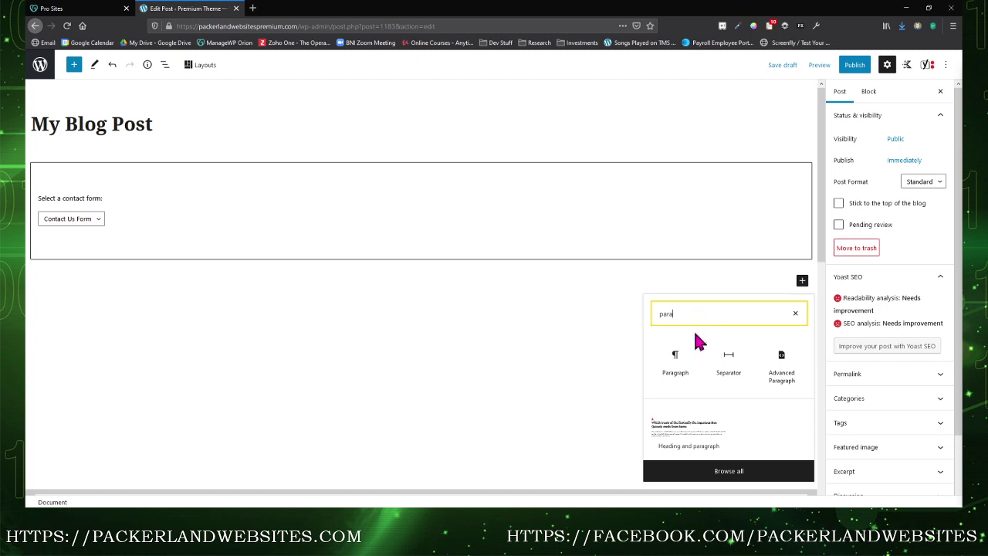
{"action": "left_click", "coordinate": [685, 364]}
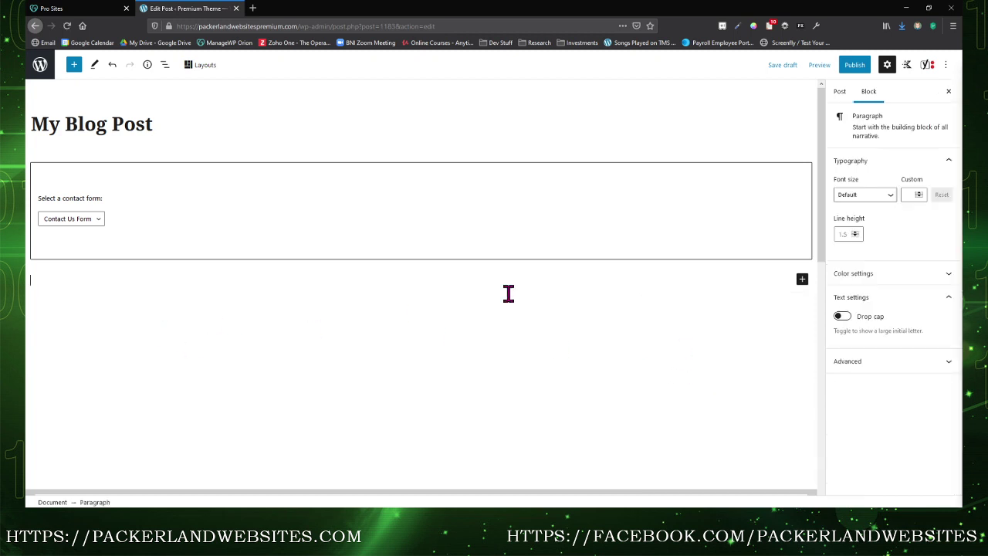
- Look up "lorem ipsum" in a new browser tab and open lipsum.com
{"action": "left_click", "coordinate": [252, 9]}
{"action": "left_click", "coordinate": [246, 28]}
{"action": "type", "text": "lorem"}
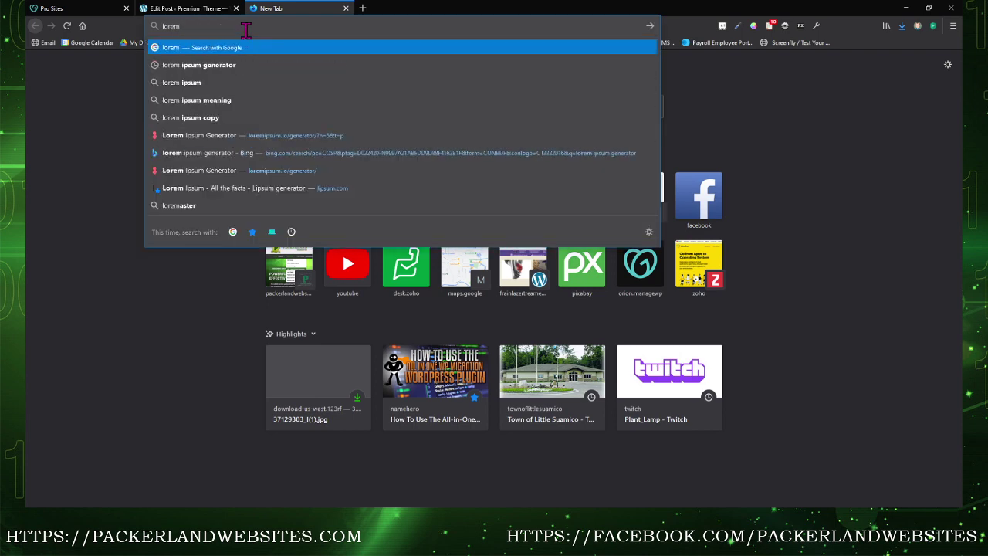
{"action": "type", "text": " ipsum"}
{"action": "key", "text": "Return"}
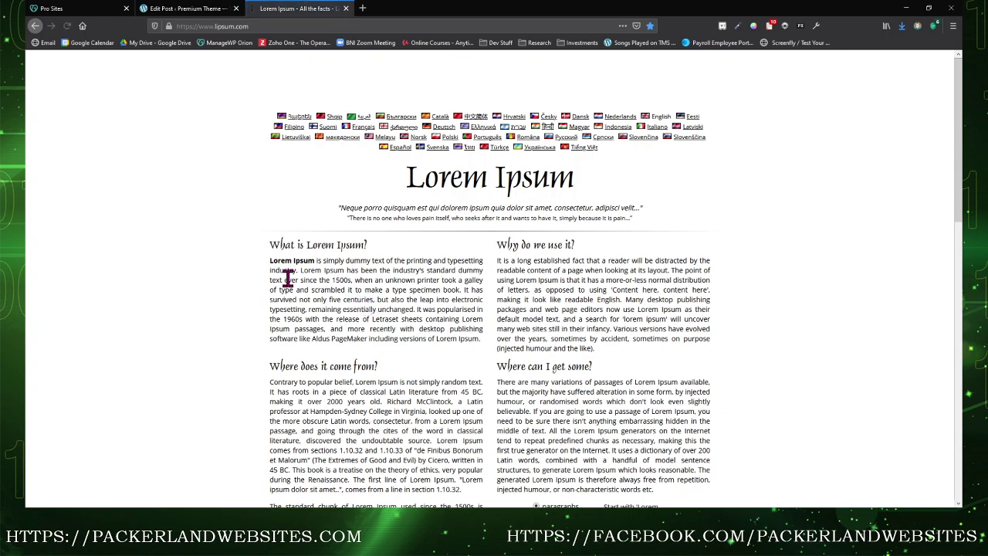
- Copy the "Where does it come from?" heading and its two paragraphs from lipsum.com into the post's empty paragraph block
{"action": "left_click_drag", "start_coordinate": [271, 245], "coordinate": [472, 338]}
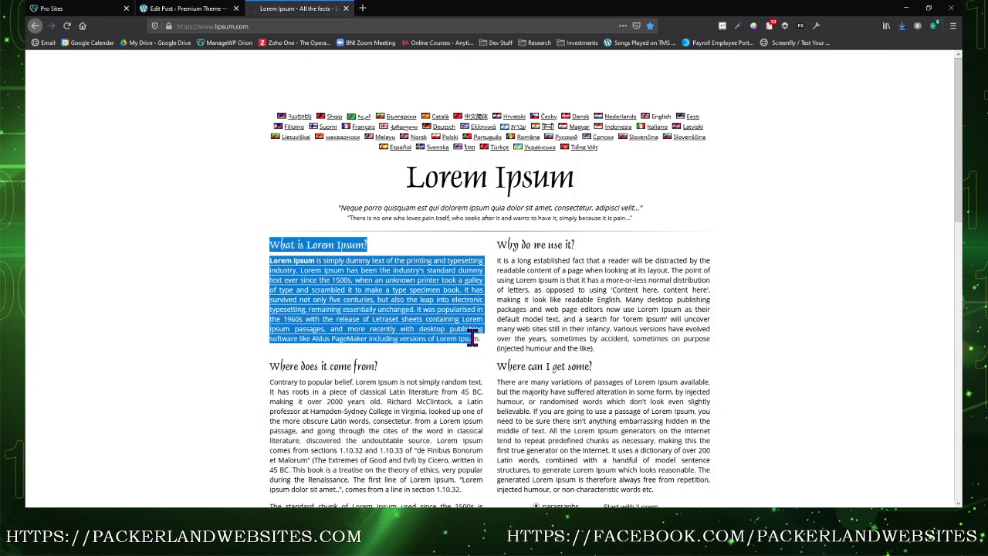
{"action": "scroll", "coordinate": [472, 338], "scroll_direction": "down", "scroll_amount": 7}
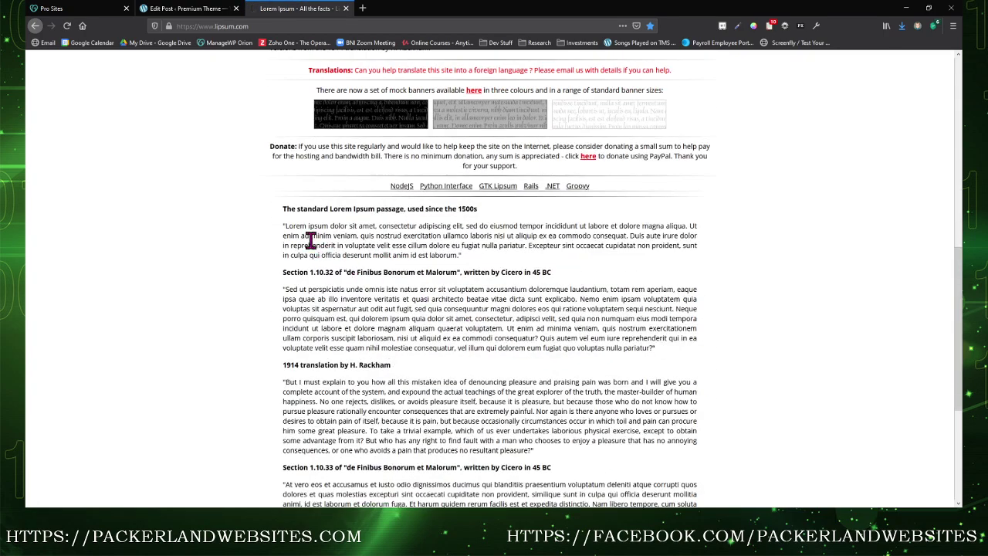
{"action": "scroll", "coordinate": [340, 243], "scroll_direction": "up", "scroll_amount": 2}
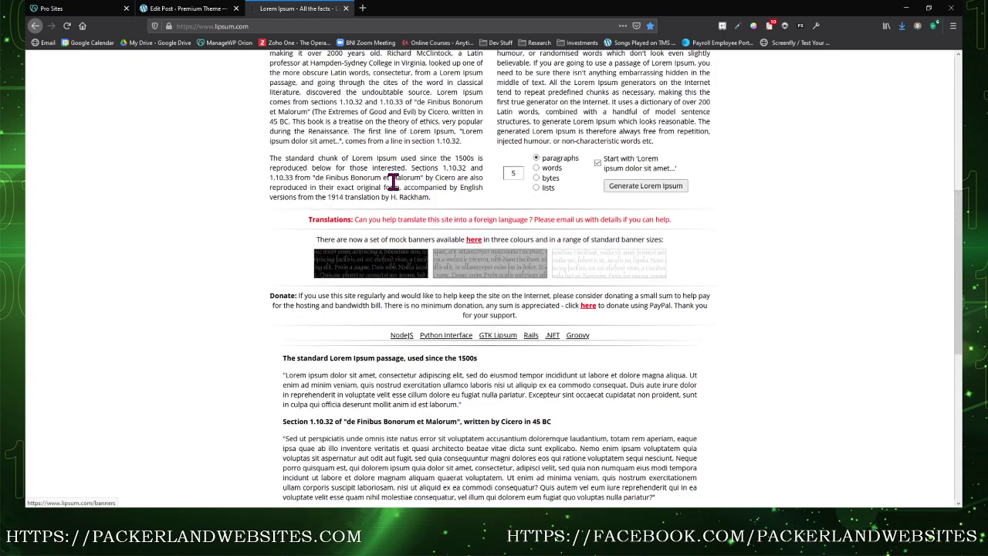
{"action": "scroll", "coordinate": [394, 182], "scroll_direction": "up", "scroll_amount": 3}
{"action": "left_click_drag", "start_coordinate": [275, 216], "coordinate": [455, 404]}
{"action": "key", "text": "ctrl+c"}
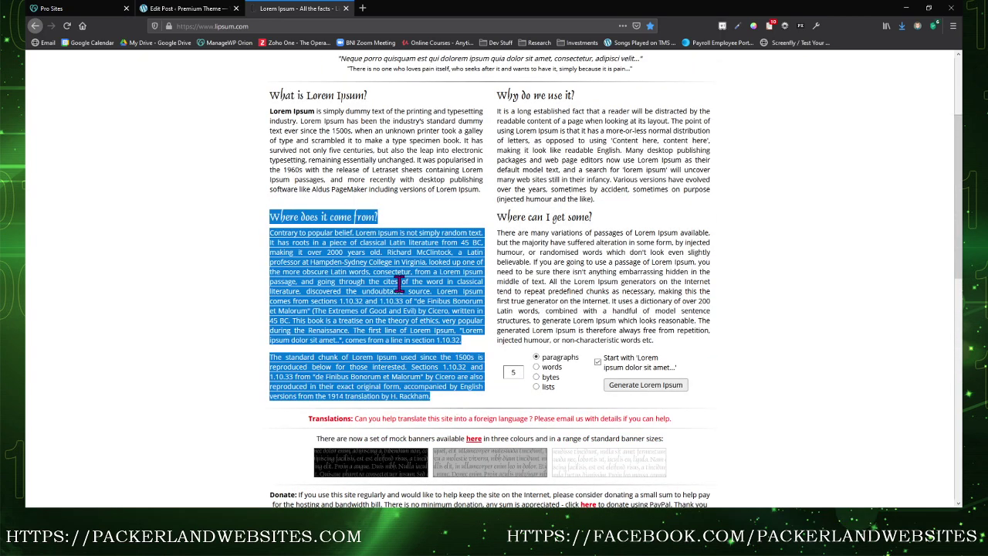
{"action": "left_click", "coordinate": [189, 9]}
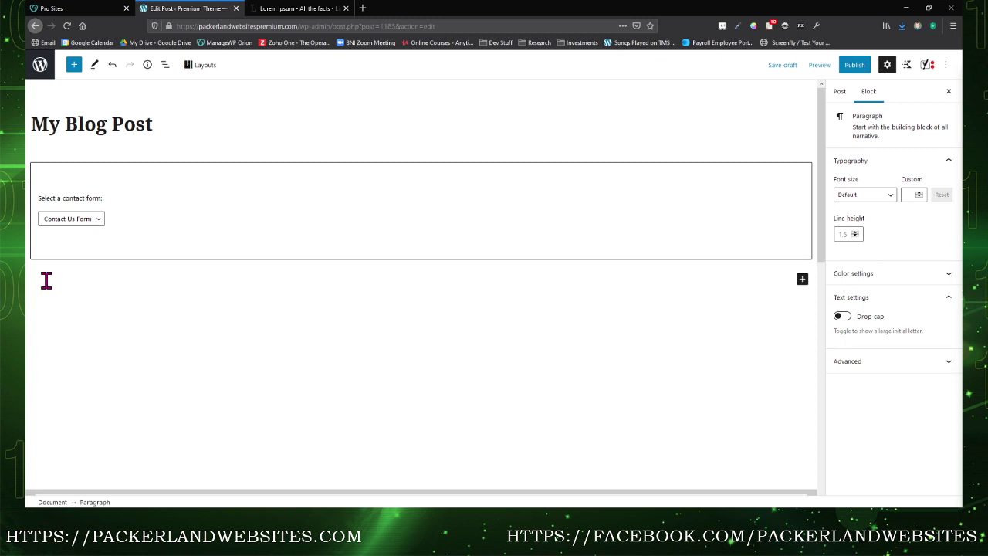
{"action": "key", "text": "ctrl+v"}
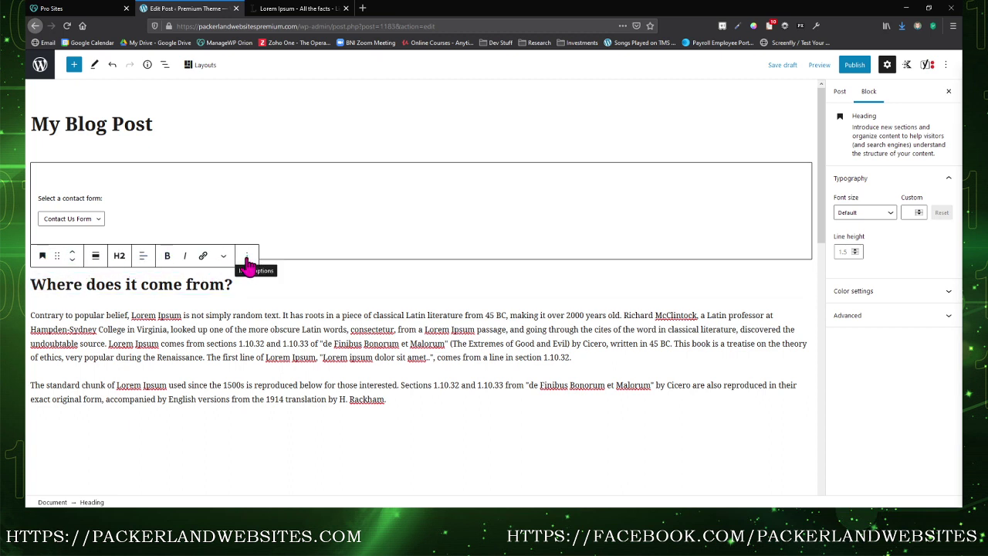
{"action": "left_click", "coordinate": [244, 328]}
{"action": "left_click", "coordinate": [283, 400]}
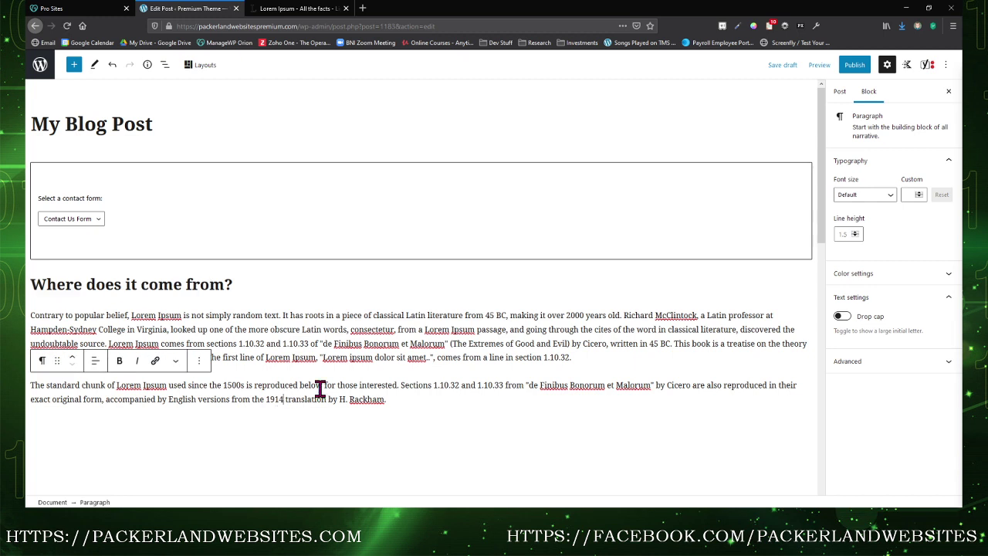
{"action": "left_click", "coordinate": [442, 327]}
- Try centre and right alignment on the "Where does it come from?" heading, restore left alignment, and view its heading-level choices
{"action": "left_click", "coordinate": [223, 286]}
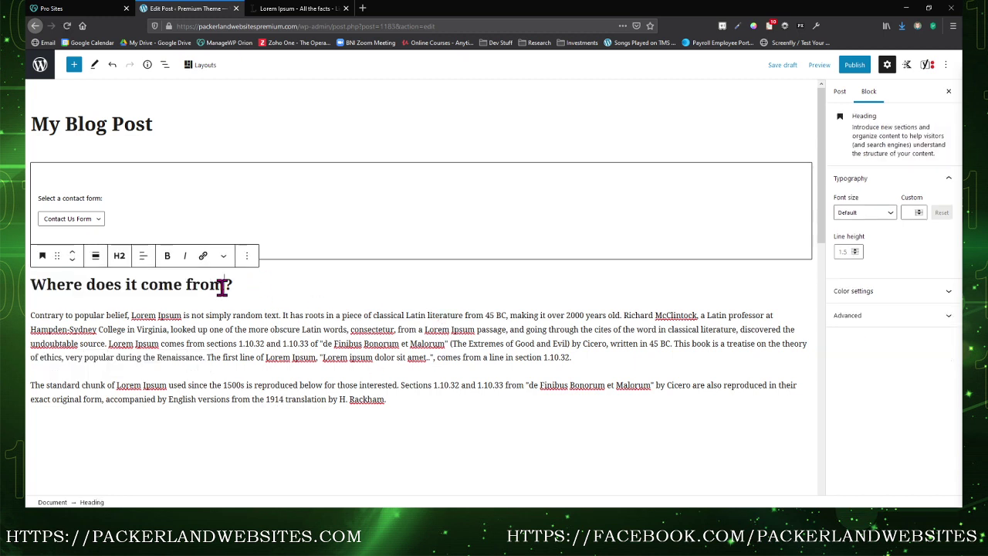
{"action": "left_click", "coordinate": [140, 257]}
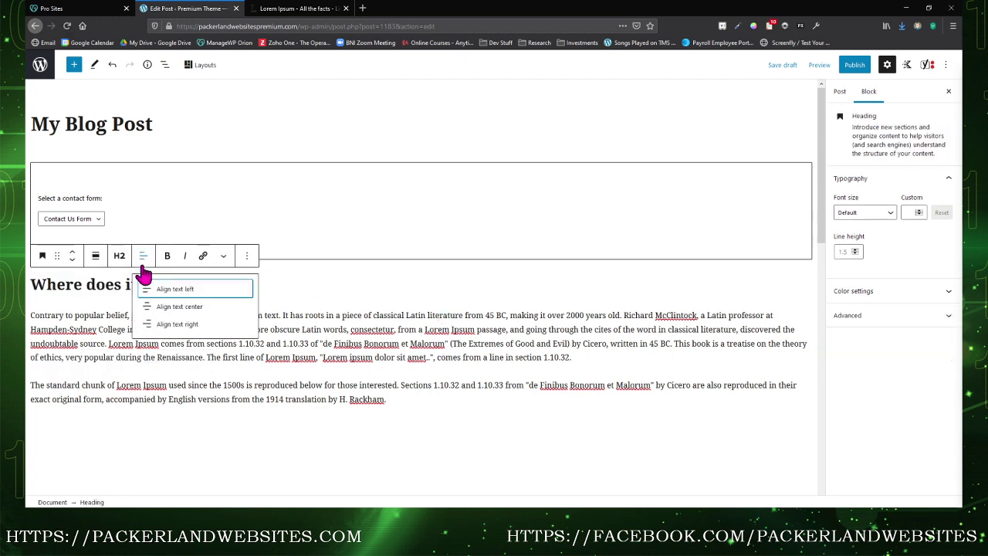
{"action": "left_click", "coordinate": [178, 307]}
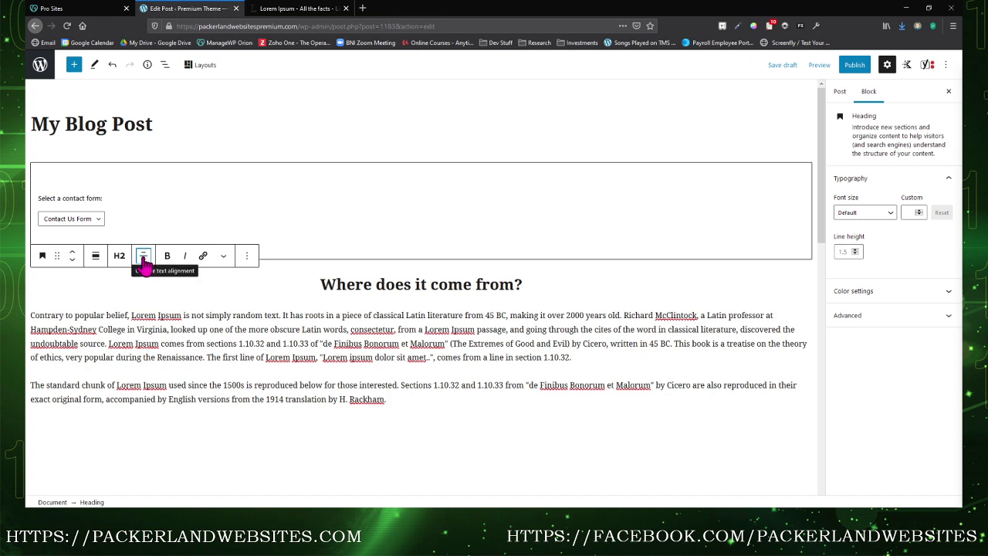
{"action": "left_click", "coordinate": [143, 257]}
{"action": "left_click", "coordinate": [166, 321]}
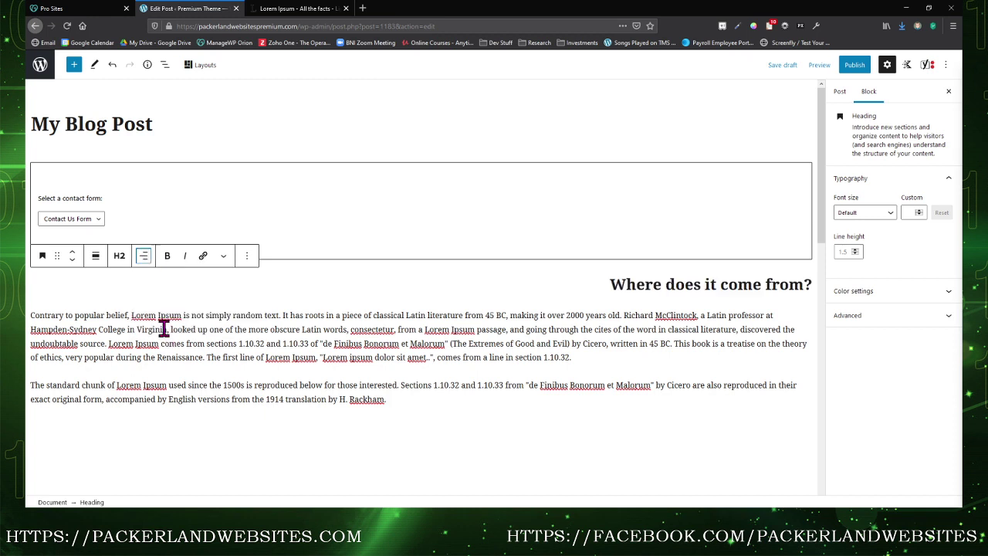
{"action": "left_click", "coordinate": [145, 261]}
{"action": "left_click", "coordinate": [155, 293]}
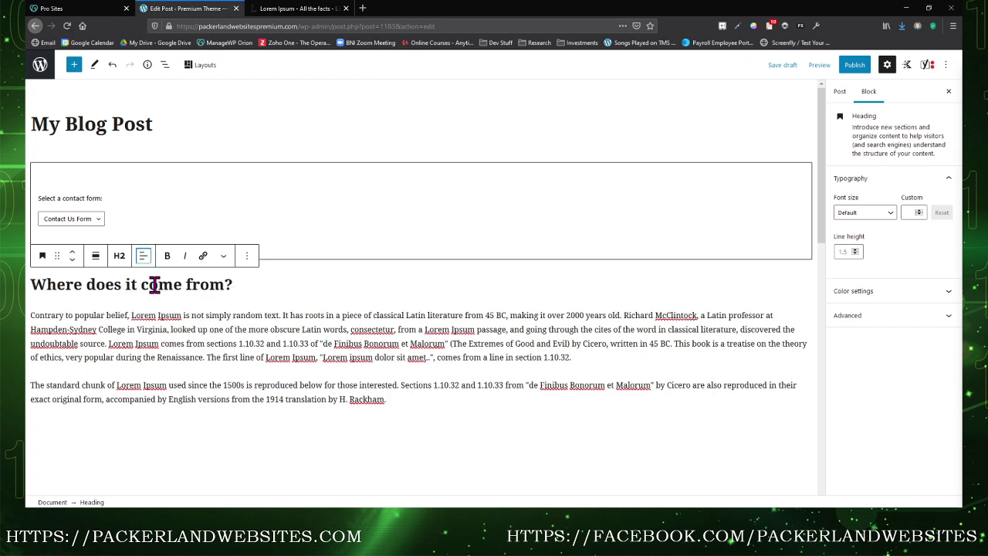
{"action": "left_click", "coordinate": [119, 257]}
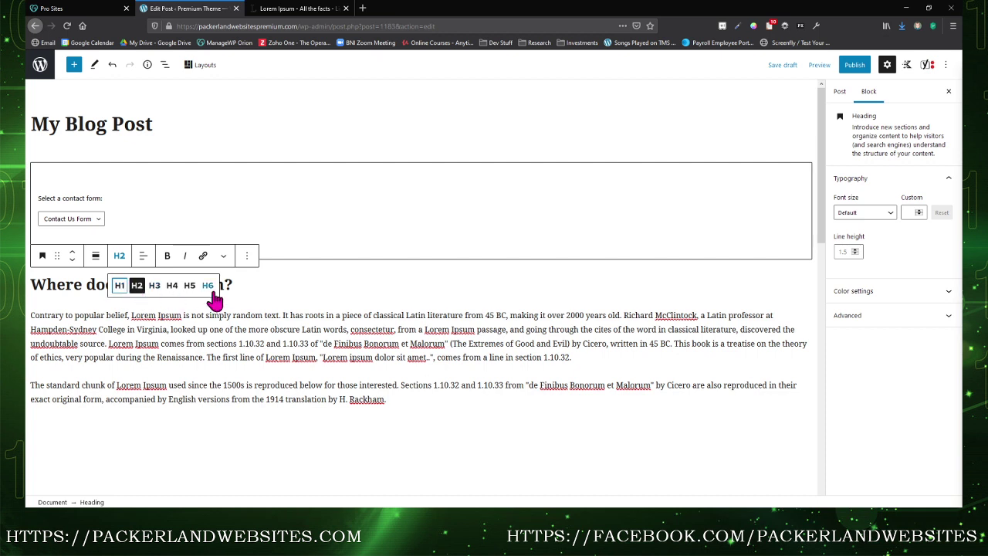
{"action": "left_click", "coordinate": [74, 287]}
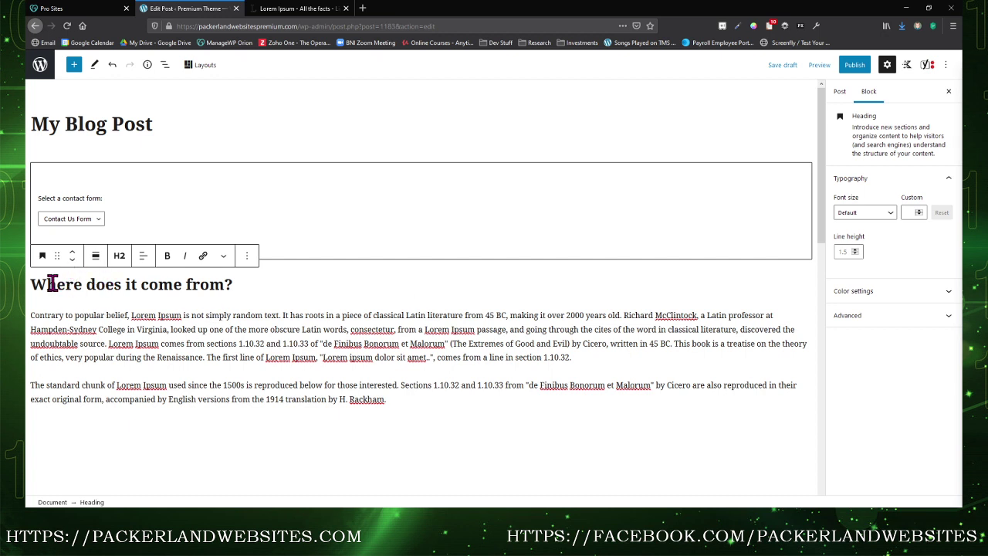
- Insert an H3 heading block below "Where does it come from?" with the text "This is my second heading"
{"action": "key", "text": "Return"}
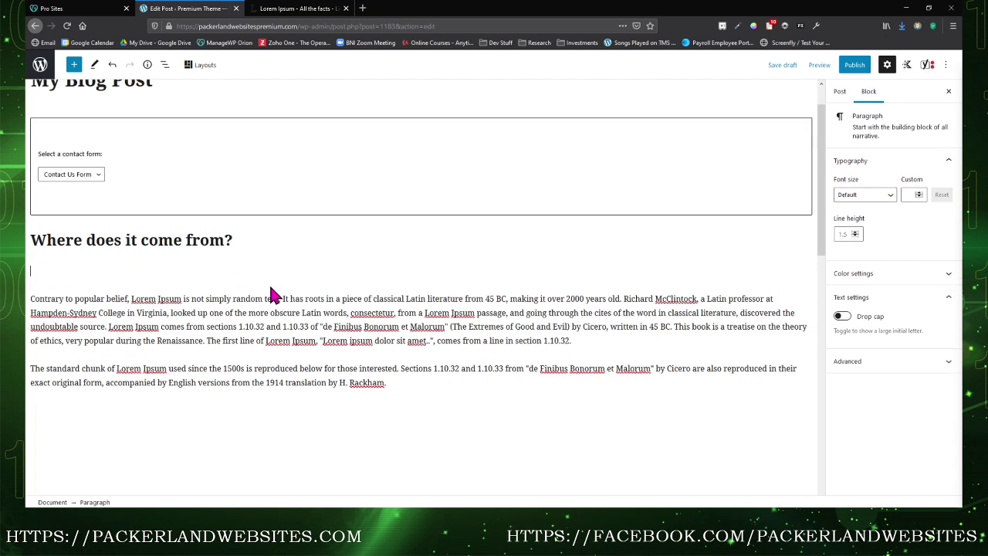
{"action": "left_click", "coordinate": [803, 269]}
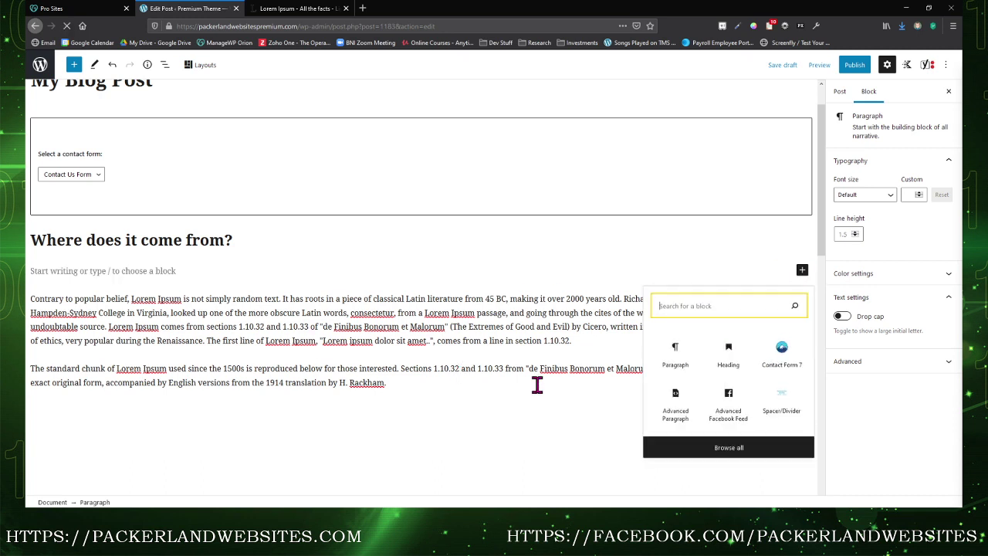
{"action": "left_click", "coordinate": [726, 353]}
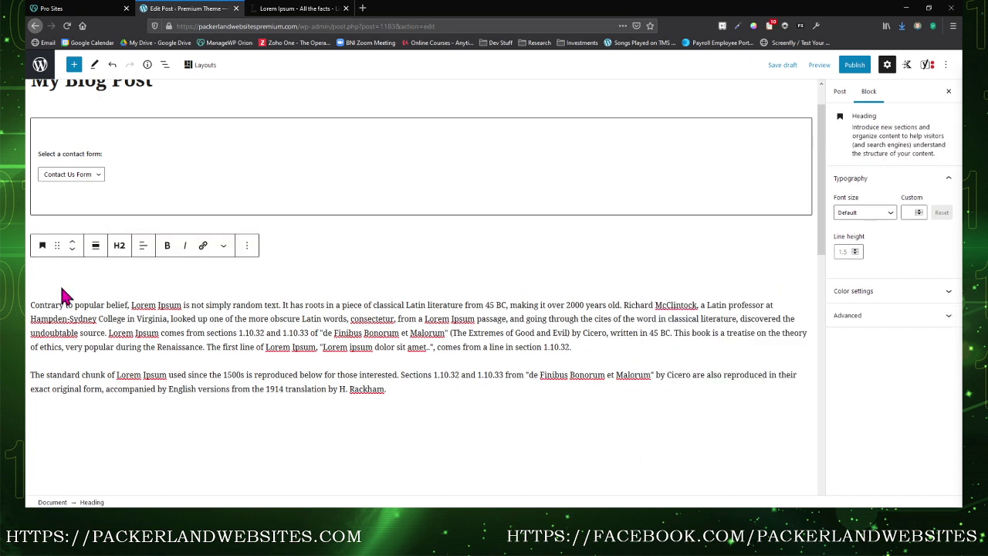
{"action": "left_click", "coordinate": [119, 245]}
{"action": "left_click", "coordinate": [153, 279]}
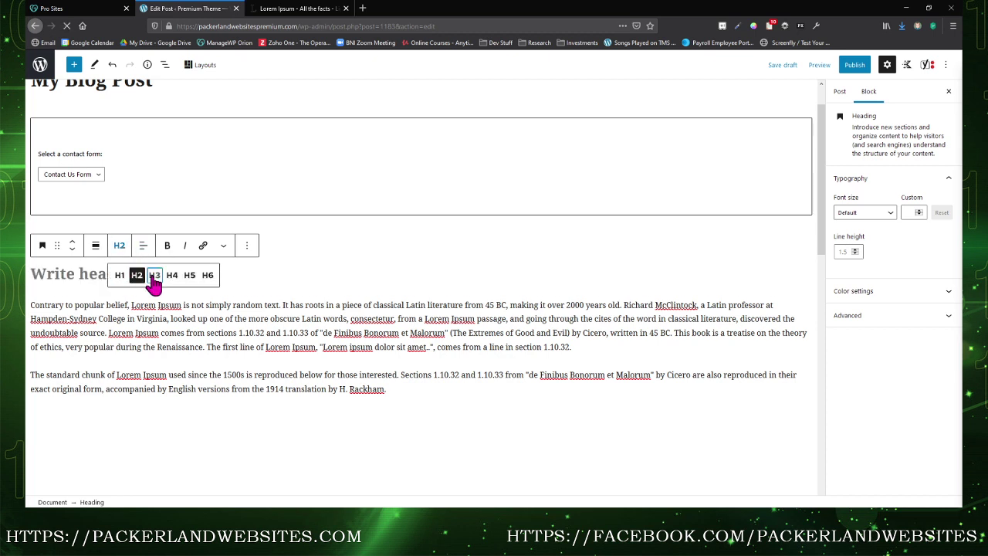
{"action": "left_click", "coordinate": [84, 270]}
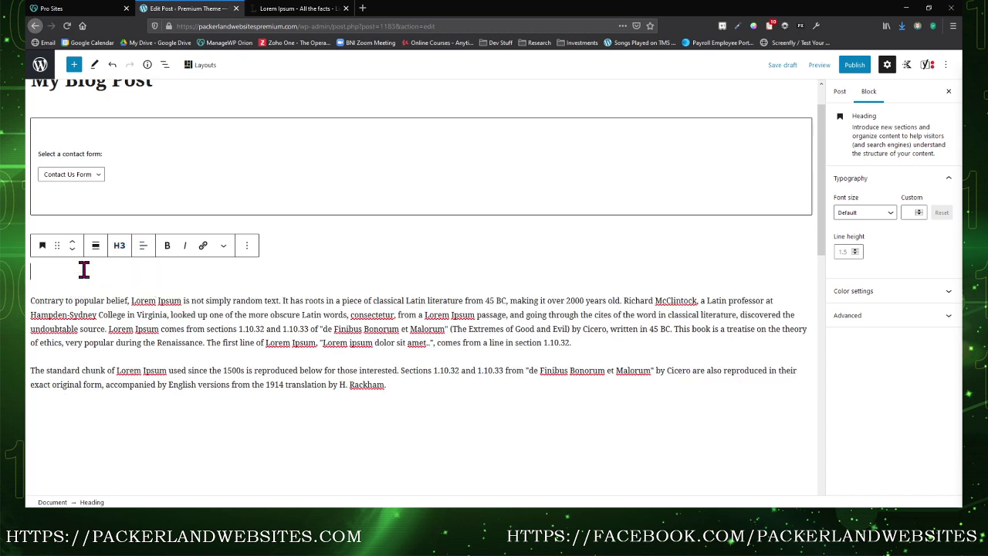
{"action": "type", "text": "This is my second heading"}
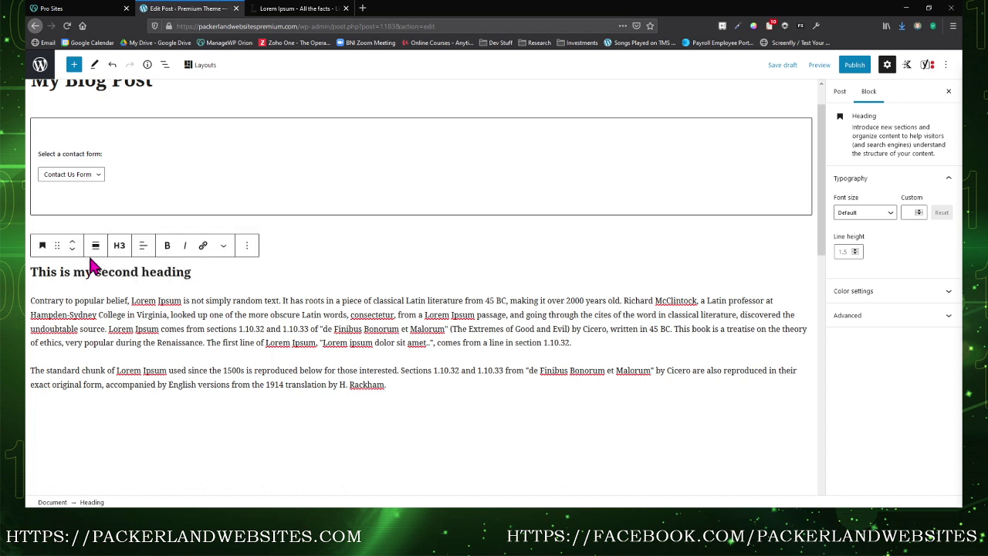
- Insert an H4 heading block below "This is my second heading" with the text "This is another heading"
{"action": "left_click", "coordinate": [320, 328]}
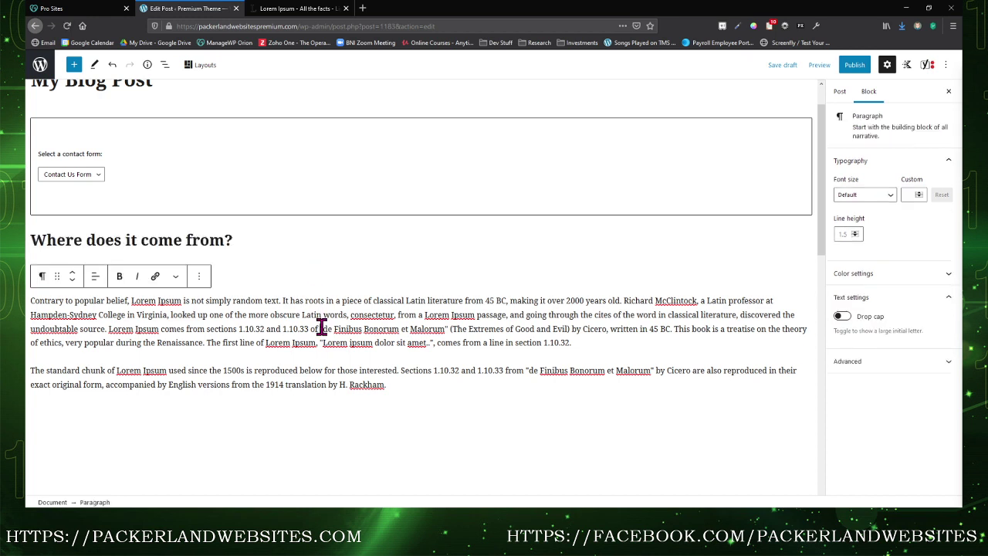
{"action": "left_click", "coordinate": [259, 202]}
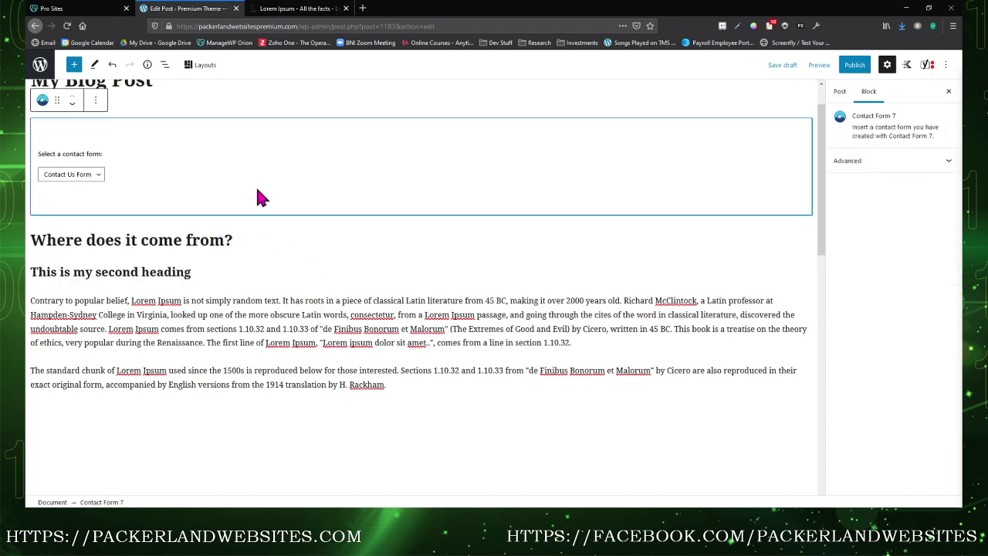
{"action": "left_click", "coordinate": [205, 273]}
{"action": "key", "text": "Return"}
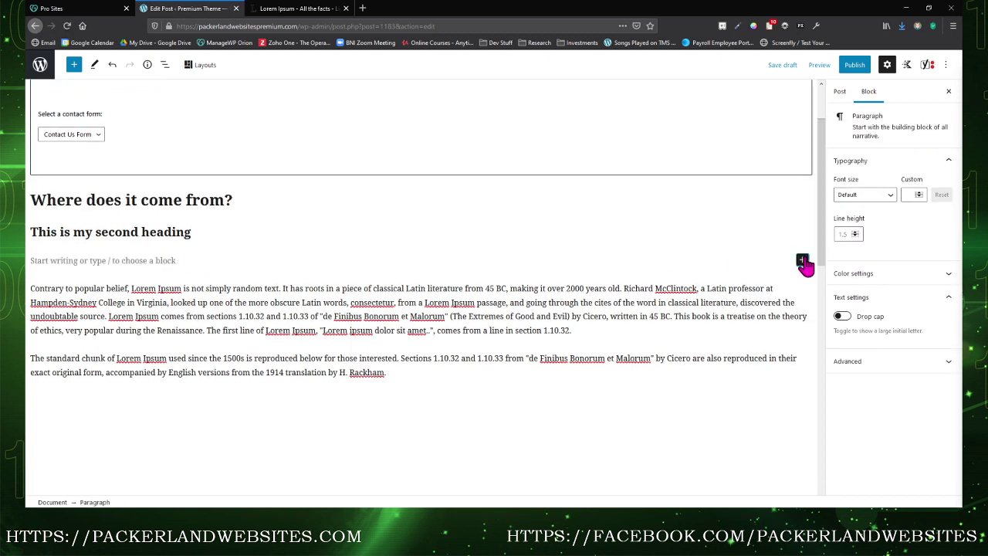
{"action": "left_click", "coordinate": [803, 262]}
{"action": "left_click", "coordinate": [728, 287]}
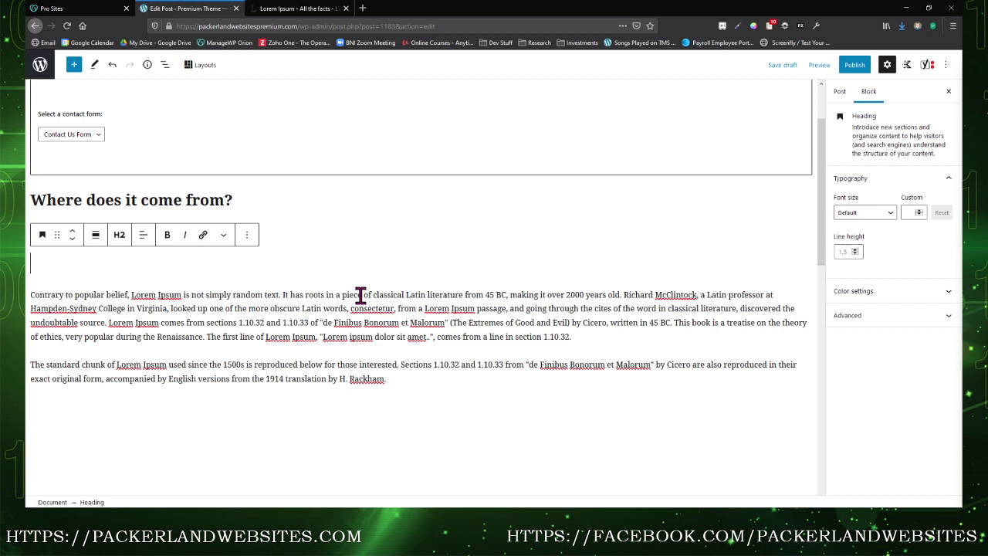
{"action": "left_click", "coordinate": [120, 236]}
{"action": "left_click", "coordinate": [172, 265]}
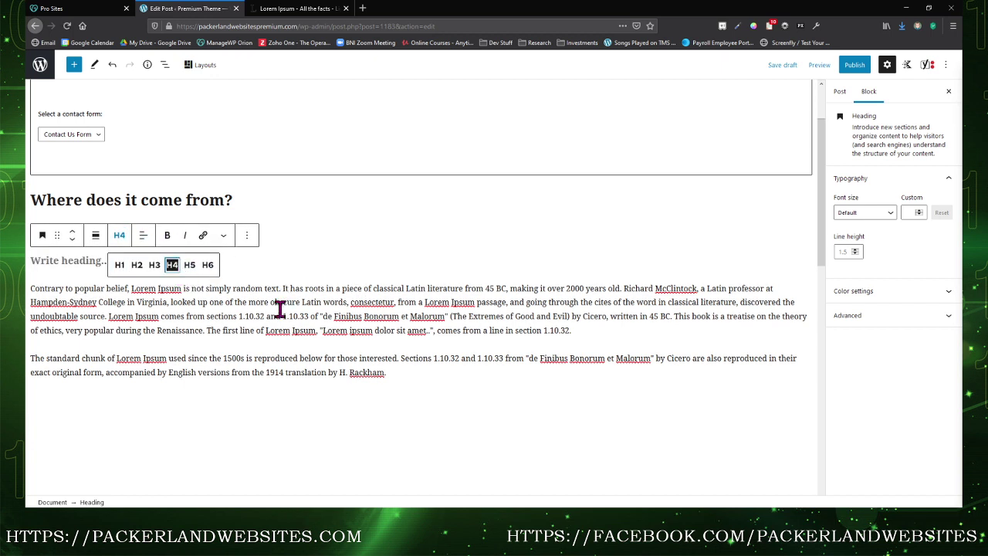
{"action": "left_click", "coordinate": [79, 264]}
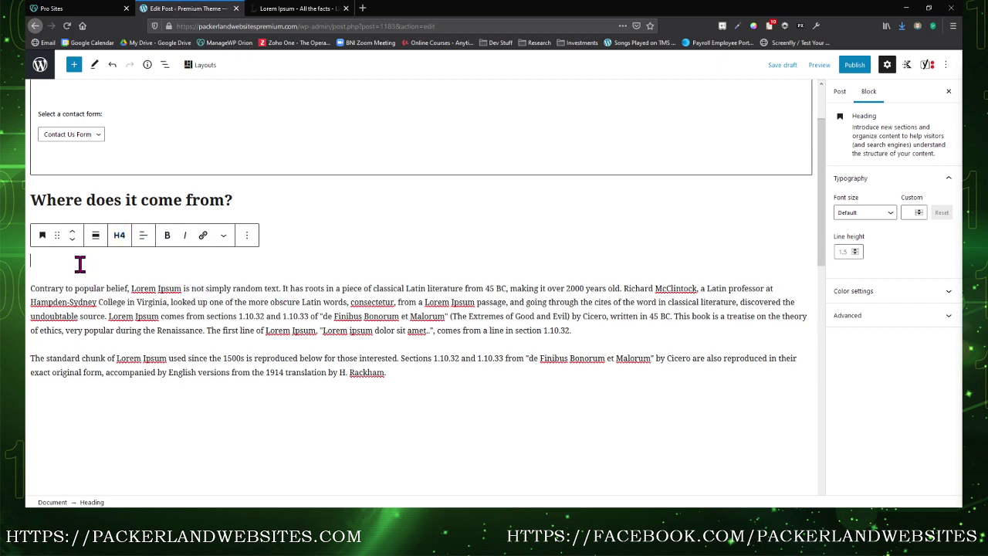
{"action": "type", "text": "This is another heading"}
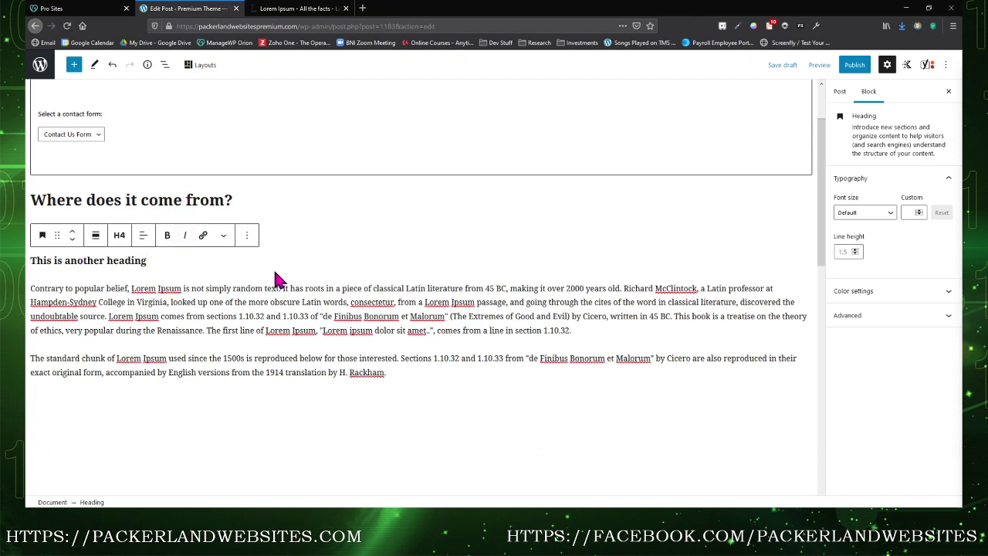
- View the extra text-formatting options and the font size choices for the "This is my second heading" block
{"action": "left_click", "coordinate": [239, 330]}
{"action": "left_click", "coordinate": [328, 230]}
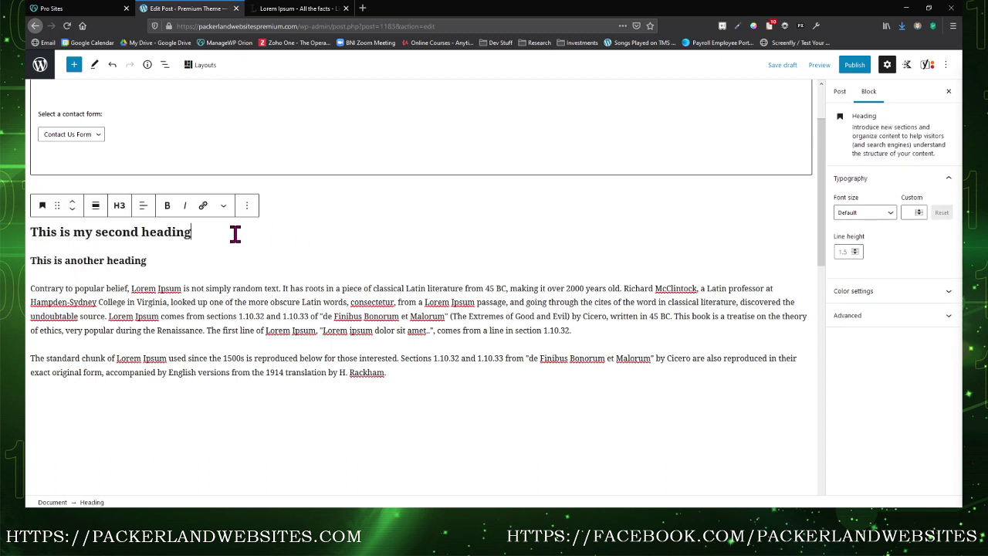
{"action": "left_click", "coordinate": [223, 205]}
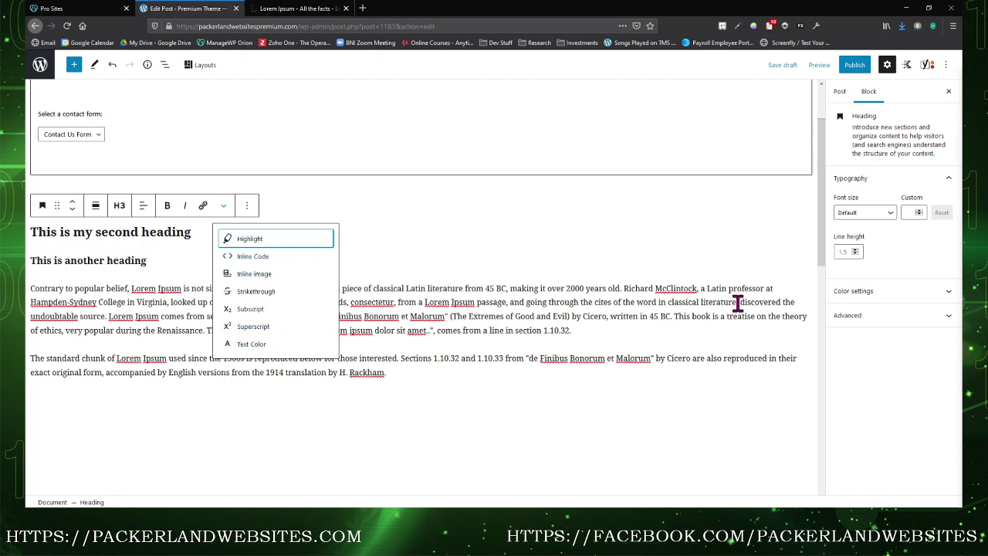
{"action": "left_click", "coordinate": [875, 222]}
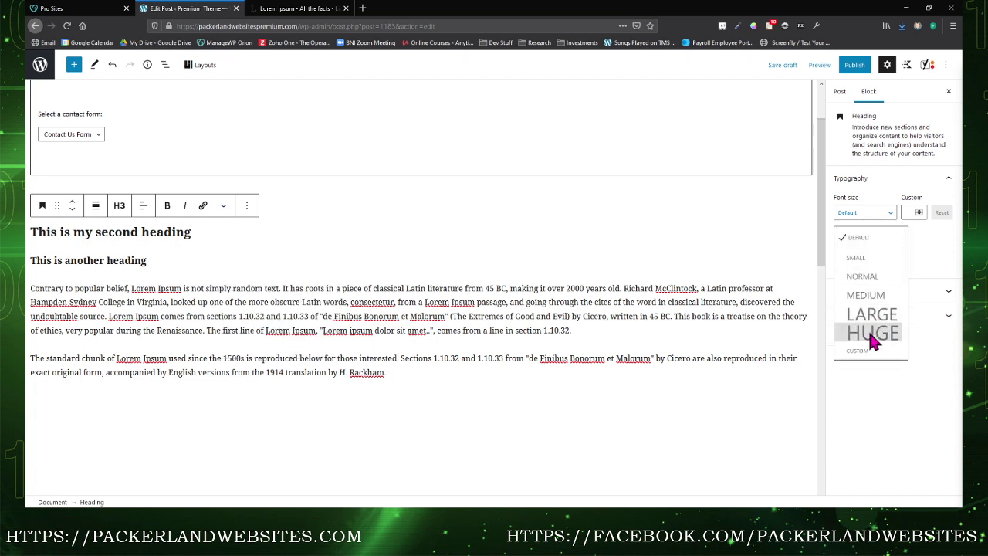
{"action": "left_click", "coordinate": [183, 300]}
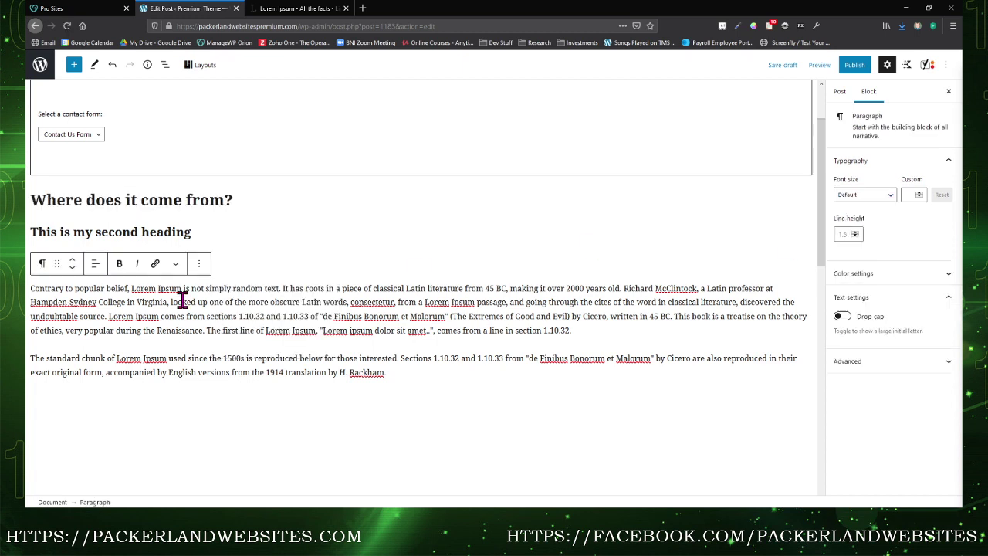
- Compare the three heading blocks and examine the extent of the first paragraph beneath them
{"action": "left_click", "coordinate": [255, 202]}
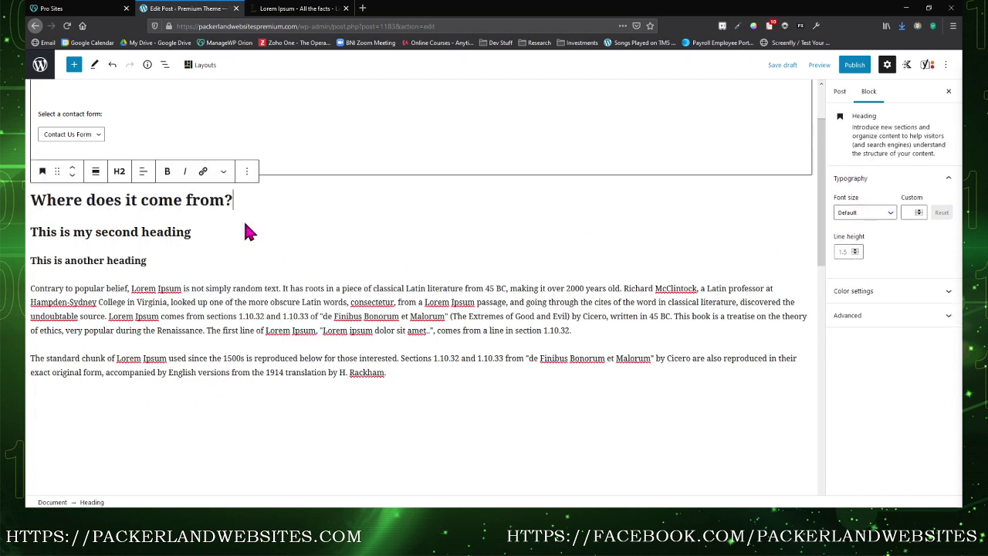
{"action": "left_click", "coordinate": [238, 229]}
{"action": "left_click", "coordinate": [154, 263]}
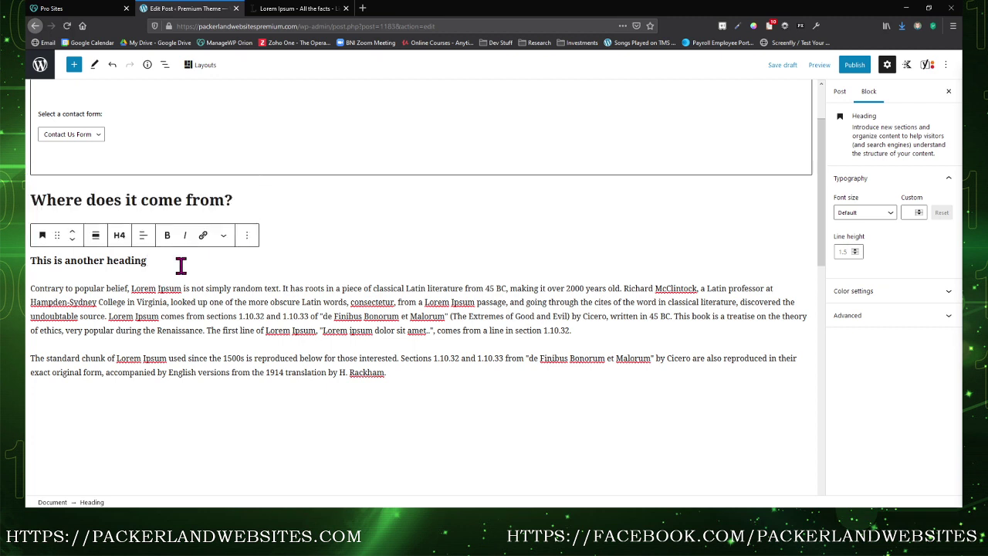
{"action": "left_click", "coordinate": [267, 204]}
{"action": "left_click", "coordinate": [220, 230]}
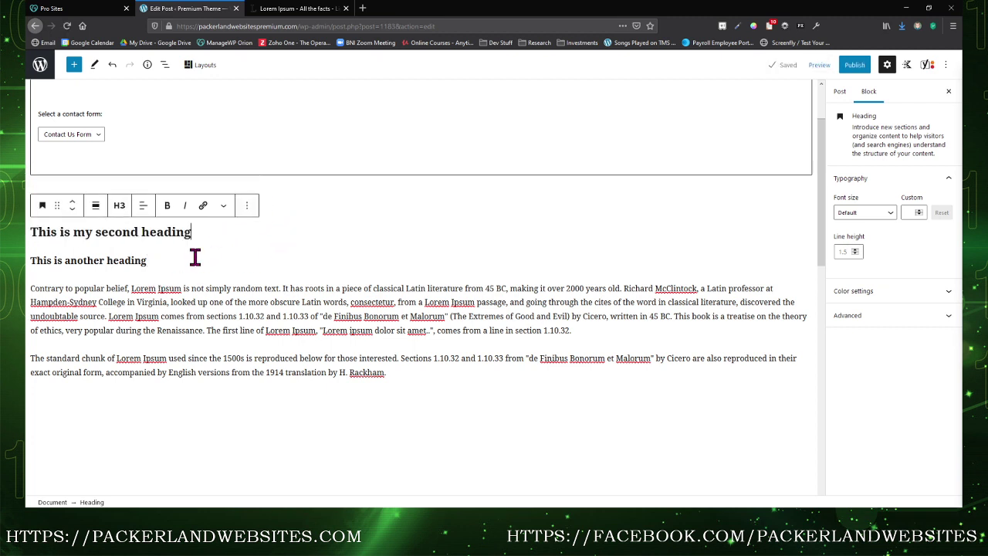
{"action": "left_click", "coordinate": [193, 260]}
{"action": "left_click", "coordinate": [212, 199]}
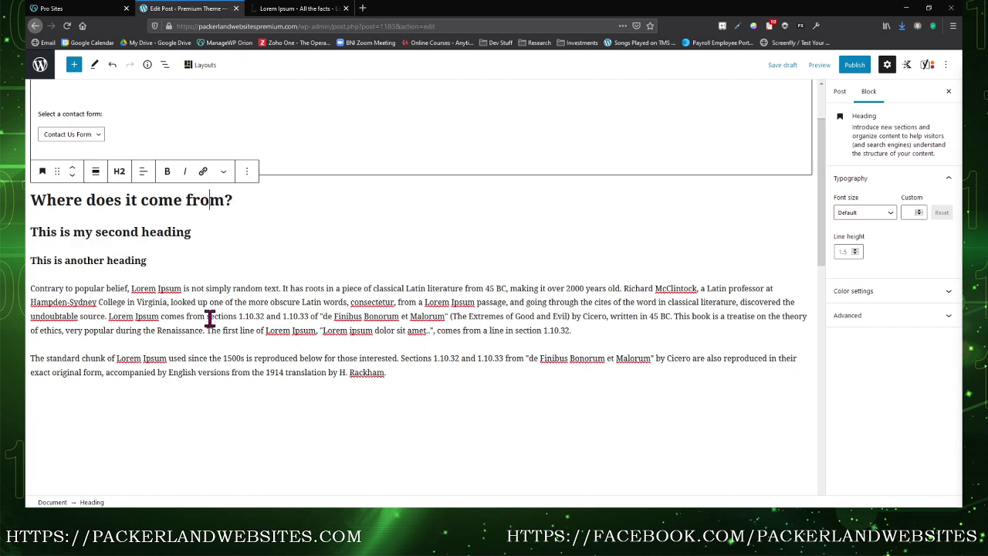
{"action": "left_click", "coordinate": [209, 318]}
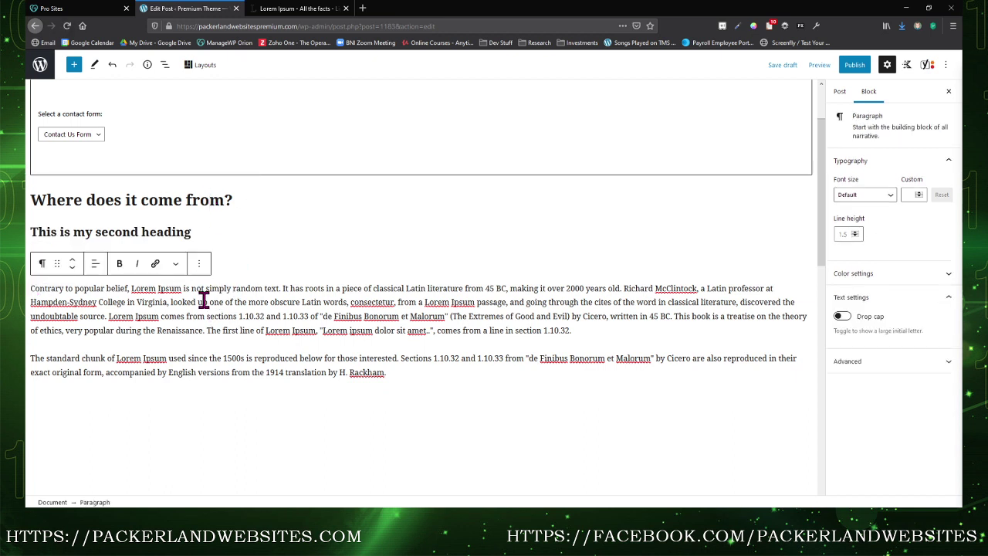
{"action": "left_click_drag", "start_coordinate": [75, 288], "coordinate": [29, 288]}
{"action": "left_click", "coordinate": [579, 330]}
{"action": "left_click", "coordinate": [217, 316]}
- Try right and centre text alignment on the first paragraph, then restore left alignment
{"action": "left_click", "coordinate": [93, 266]}
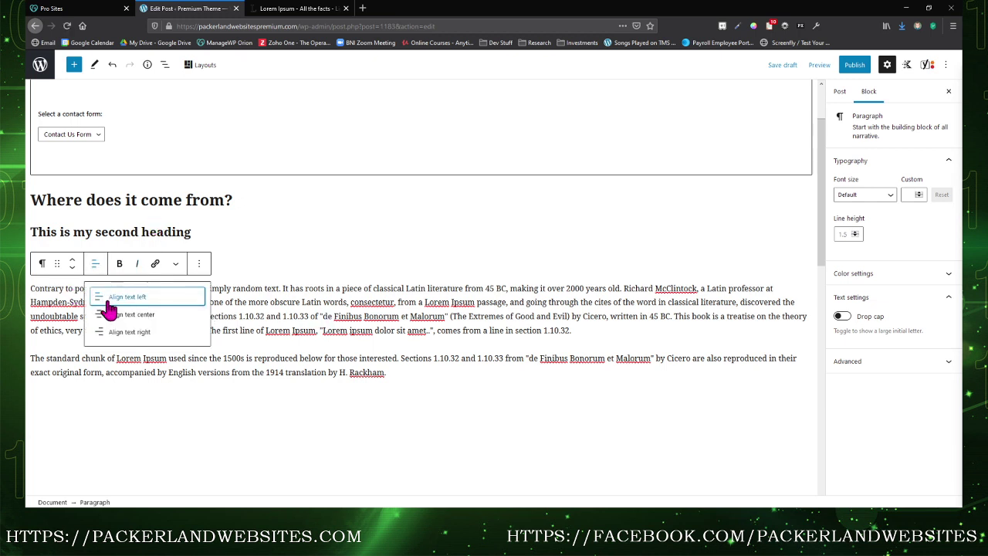
{"action": "left_click", "coordinate": [131, 333]}
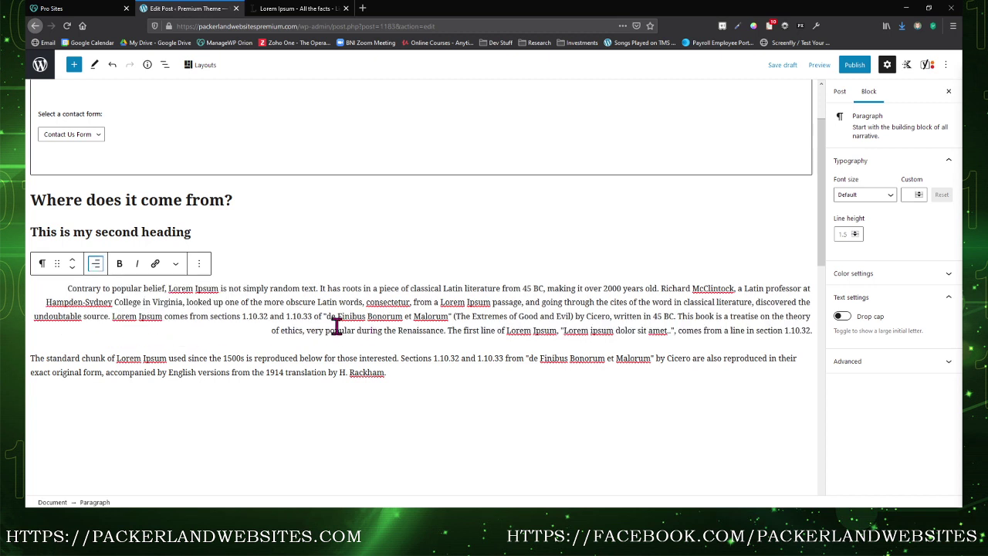
{"action": "left_click", "coordinate": [95, 264]}
{"action": "left_click", "coordinate": [123, 314]}
{"action": "left_click", "coordinate": [95, 263]}
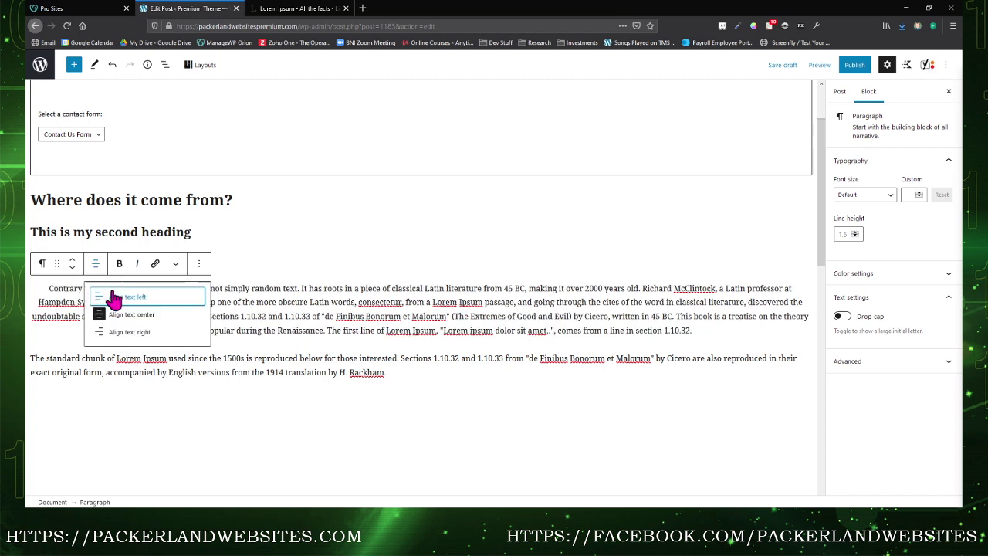
{"action": "left_click", "coordinate": [115, 298]}
- Make the first paragraph's text from partway through "popular belief" to "looked up one of" bold and italic
{"action": "left_click_drag", "start_coordinate": [94, 289], "coordinate": [233, 302]}
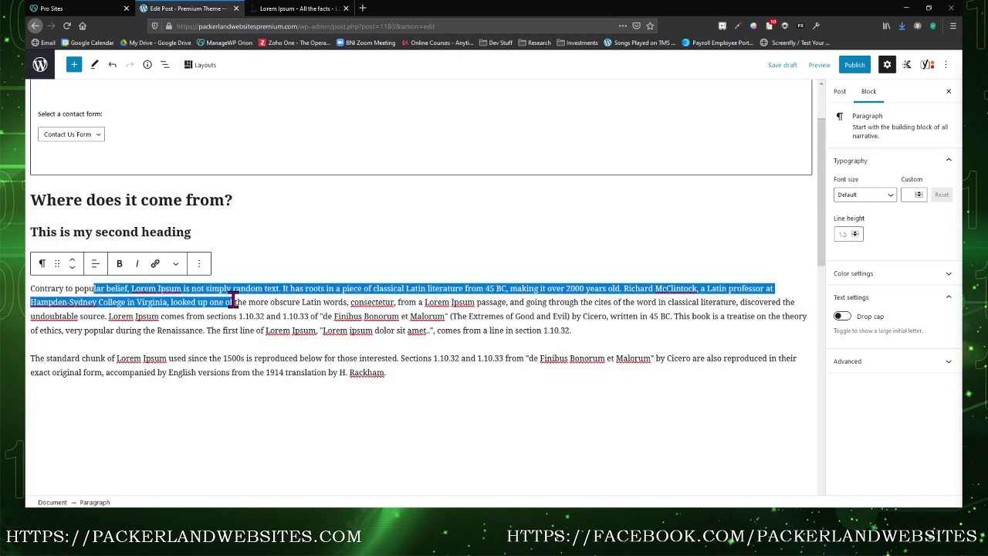
{"action": "left_click", "coordinate": [119, 264]}
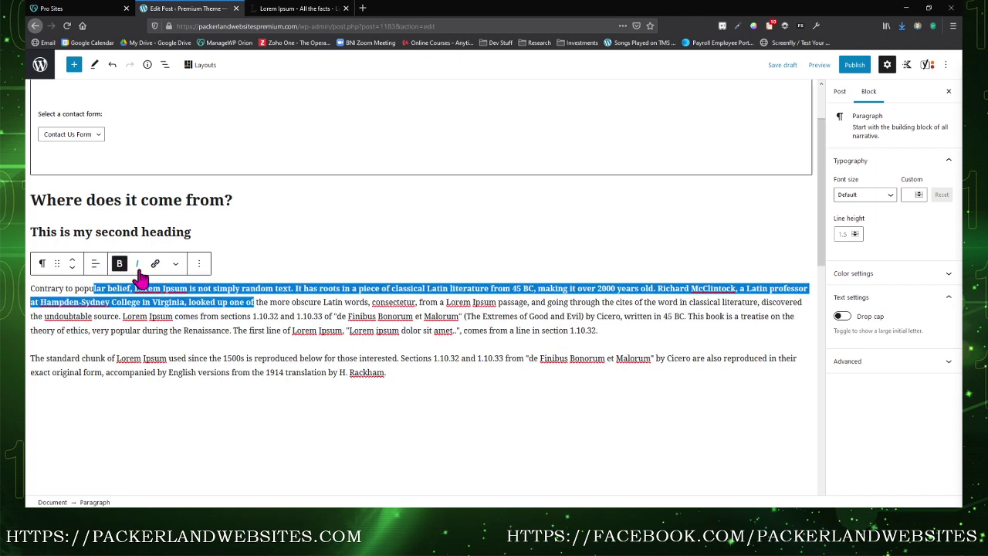
{"action": "left_click", "coordinate": [136, 266]}
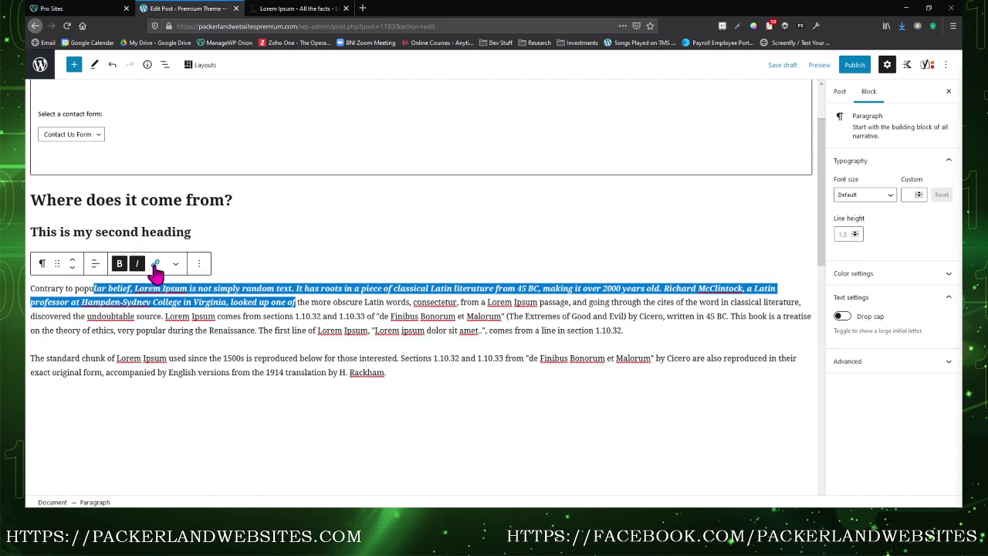
- Link the bold italic text in the first paragraph to link.com, then remove that link
{"action": "left_click", "coordinate": [155, 264]}
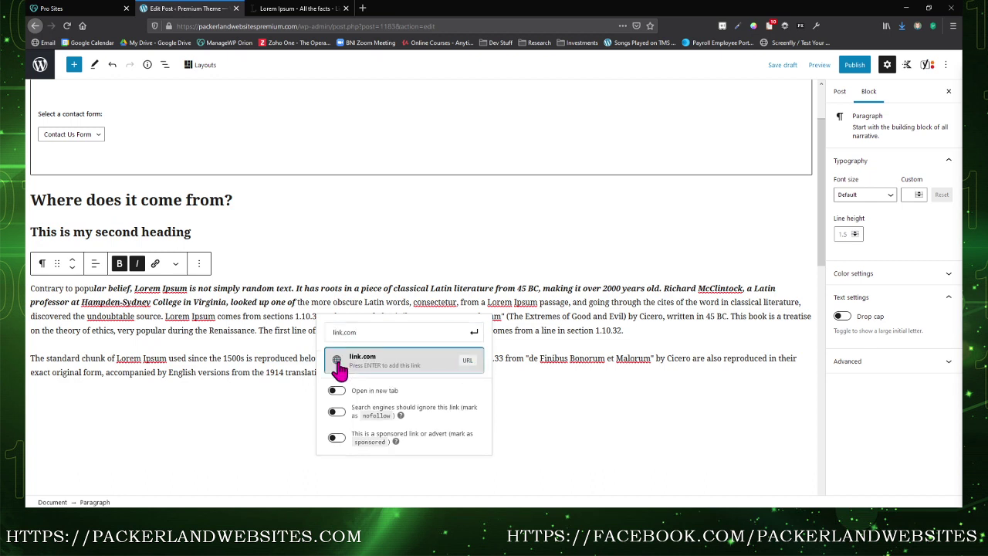
{"action": "left_click", "coordinate": [338, 369]}
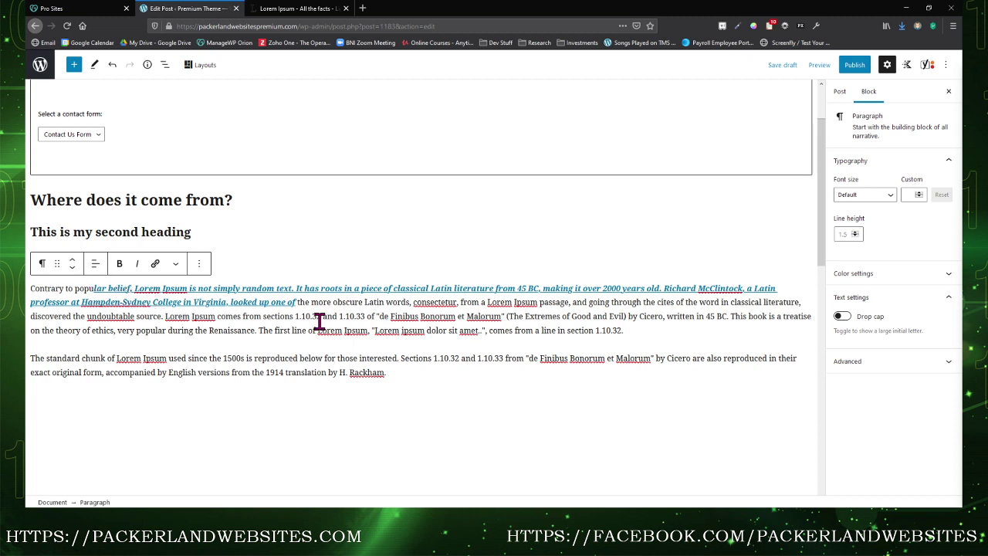
{"action": "left_click_drag", "start_coordinate": [295, 303], "coordinate": [98, 288]}
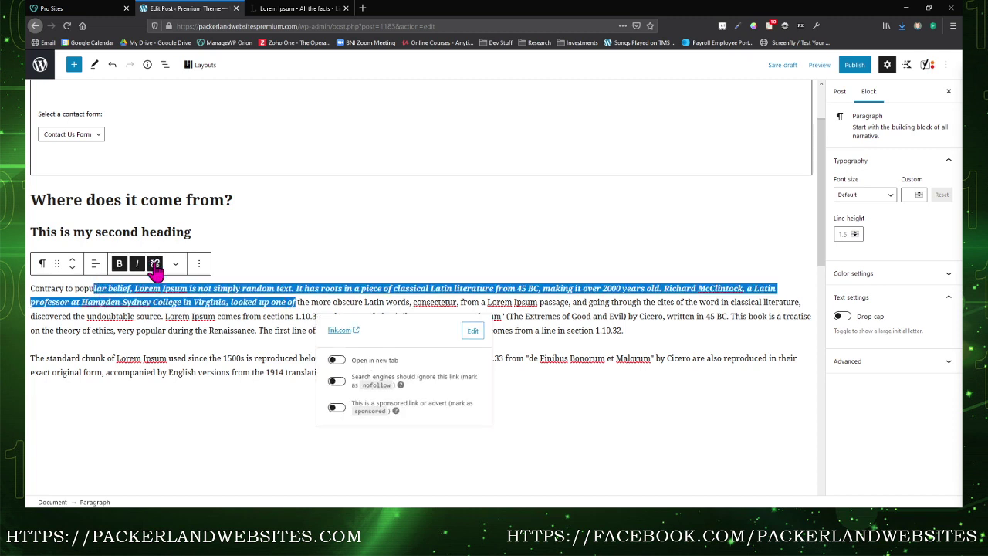
{"action": "left_click", "coordinate": [155, 265]}
{"action": "left_click", "coordinate": [216, 316]}
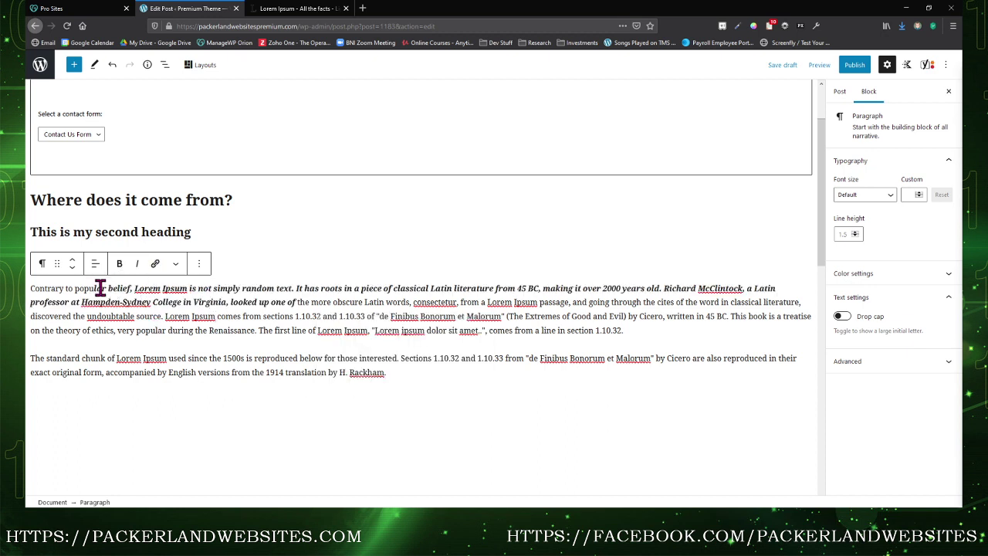
- Try to link part of the first paragraph's opening bold italic text to link.com, set to open in a new tab
{"action": "left_click_drag", "start_coordinate": [100, 287], "coordinate": [194, 288]}
{"action": "left_click", "coordinate": [155, 264]}
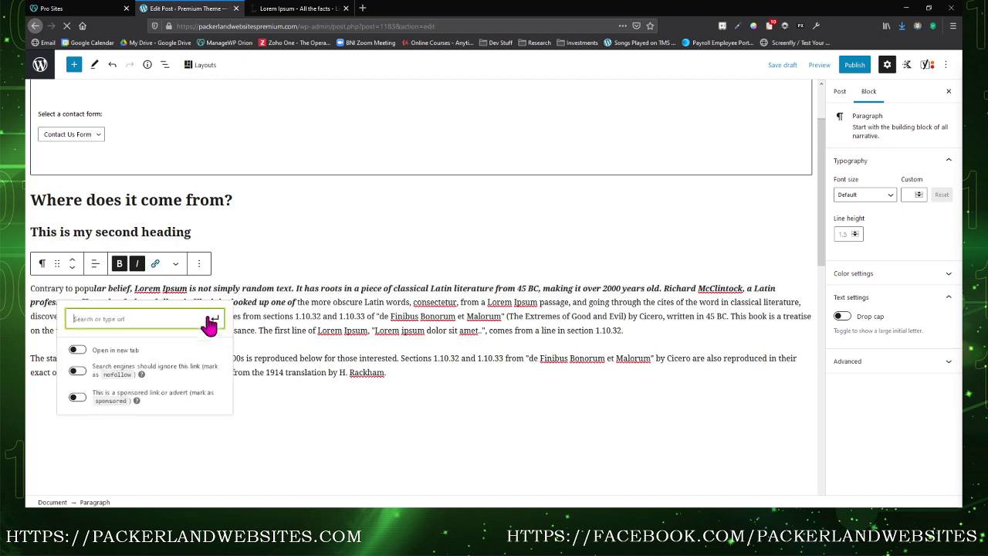
{"action": "left_click", "coordinate": [78, 350]}
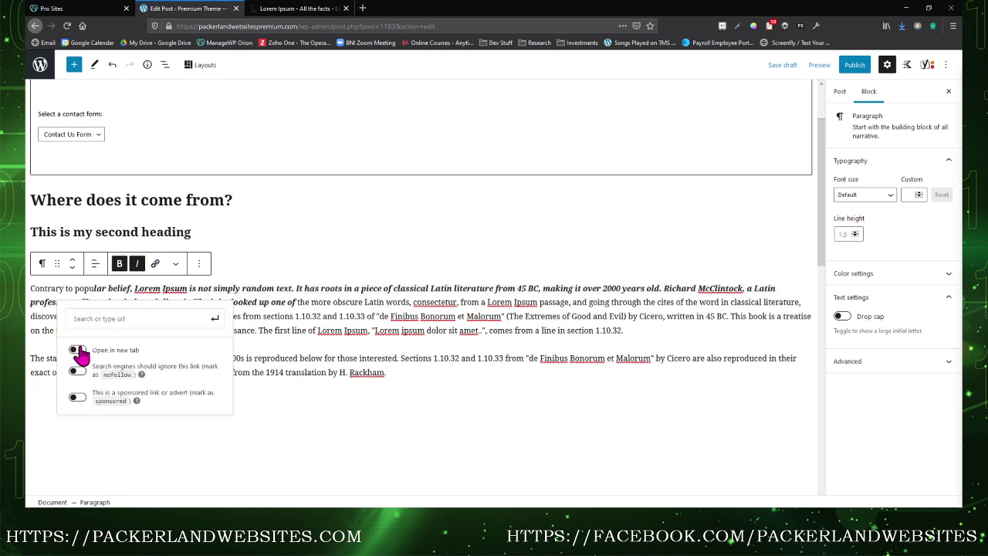
{"action": "left_click", "coordinate": [114, 320]}
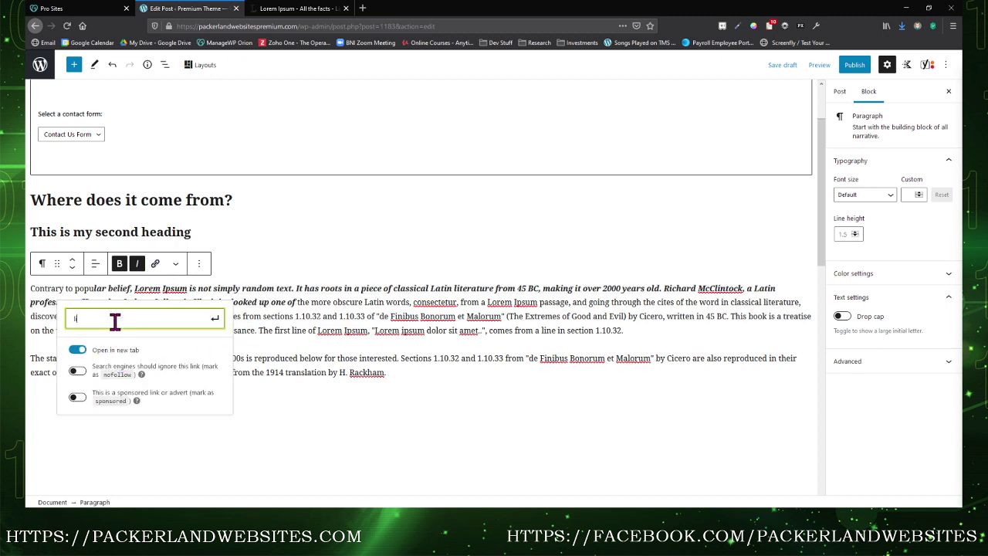
{"action": "type", "text": "link.com"}
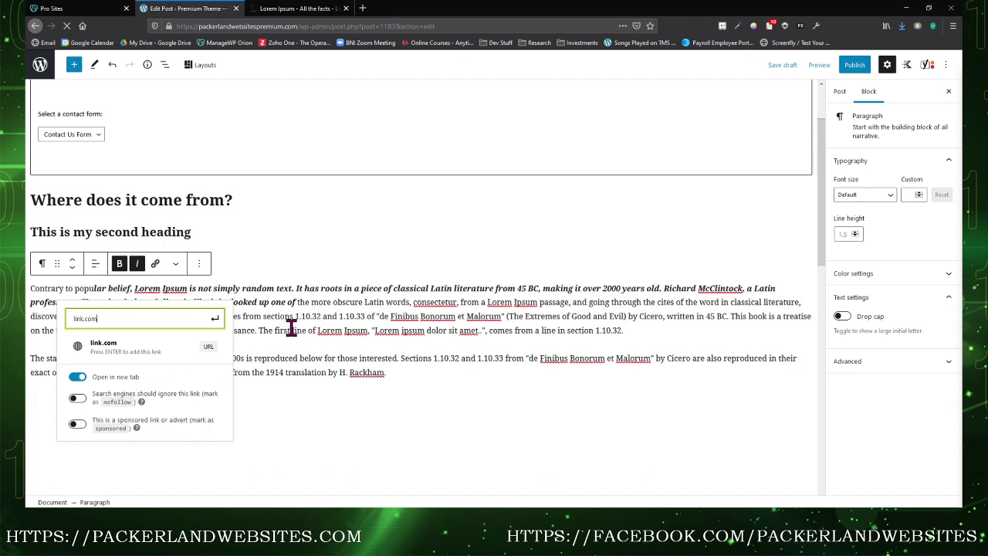
{"action": "left_click", "coordinate": [259, 331]}
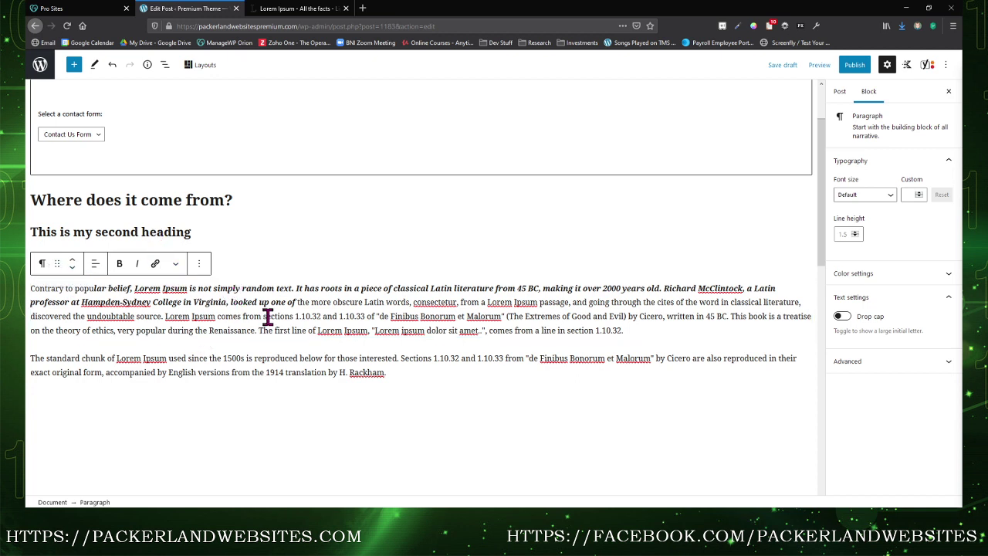
- Undo the last change to the post and redo it
{"action": "key", "text": "ctrl+z"}
{"action": "key", "text": "ctrl+shift+z"}
{"action": "key", "text": "ctrl+shift+z"}
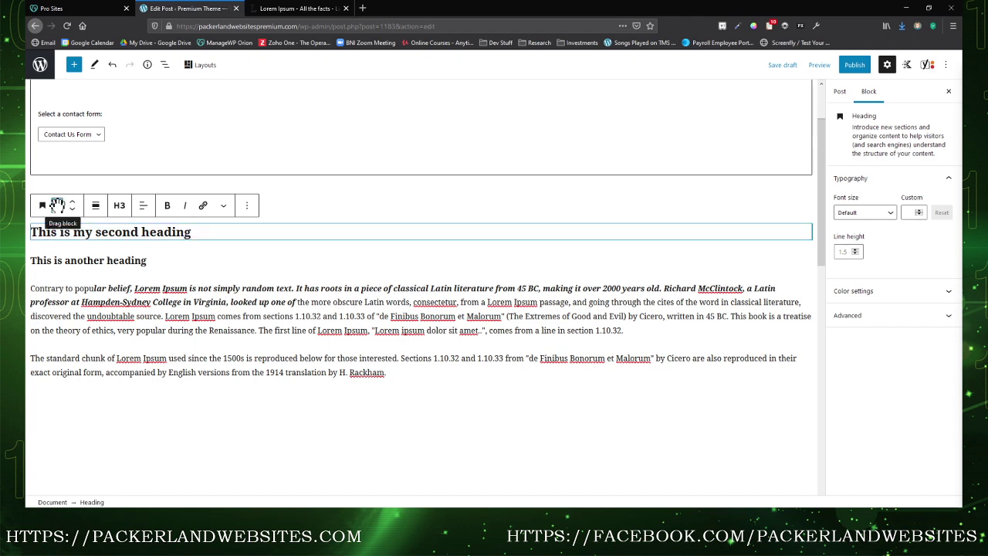
- Move the "This is my second heading" block between the two paragraphs, back above "This is another heading", and between the paragraphs again
{"action": "left_click_drag", "start_coordinate": [56, 204], "coordinate": [88, 246]}
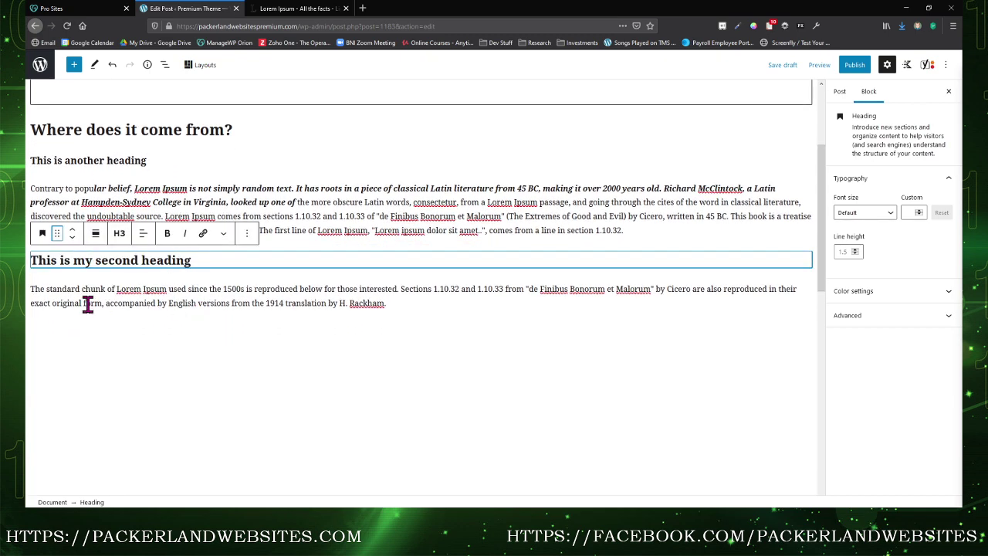
{"action": "left_click", "coordinate": [73, 235]}
{"action": "left_click", "coordinate": [73, 237]}
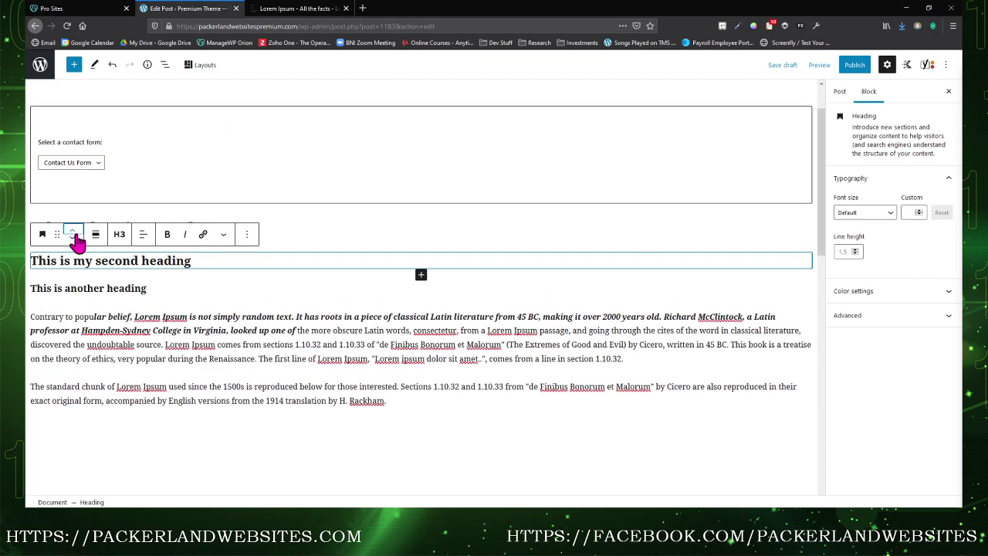
{"action": "left_click", "coordinate": [74, 242]}
{"action": "left_click", "coordinate": [74, 244]}
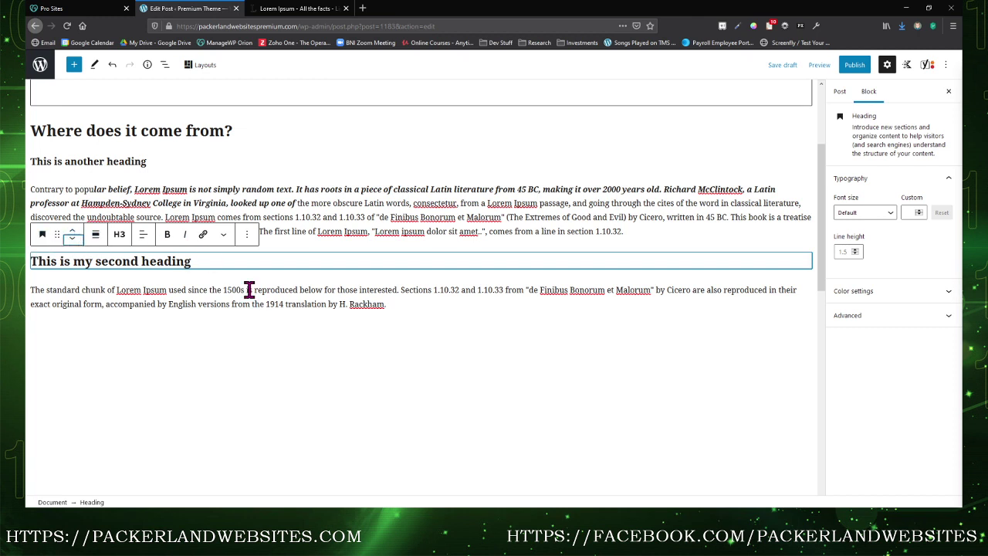
- Turn the paragraph under "This is my second heading" into a list, trying the numbered style before returning it to bulleted
{"action": "key", "text": "Delete"}
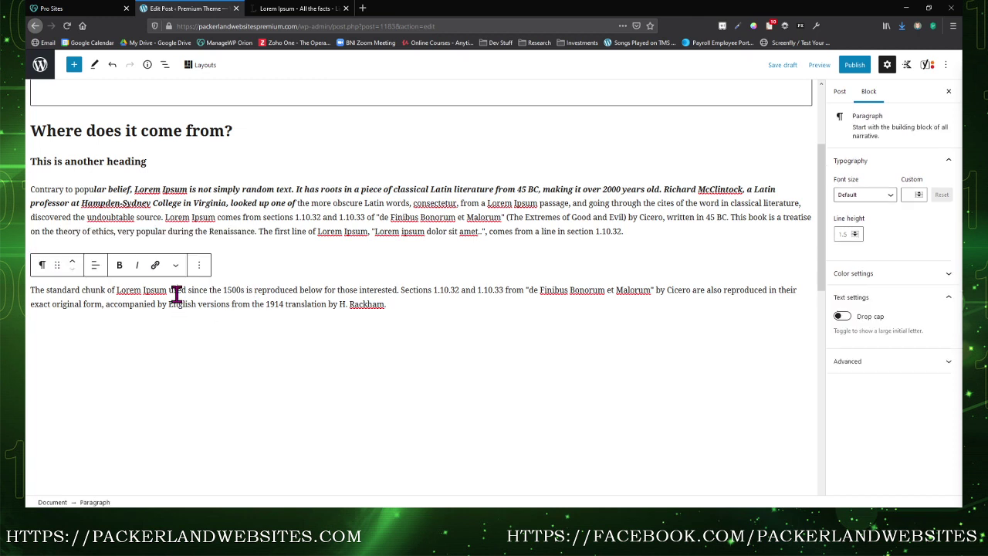
{"action": "left_click", "coordinate": [43, 265]}
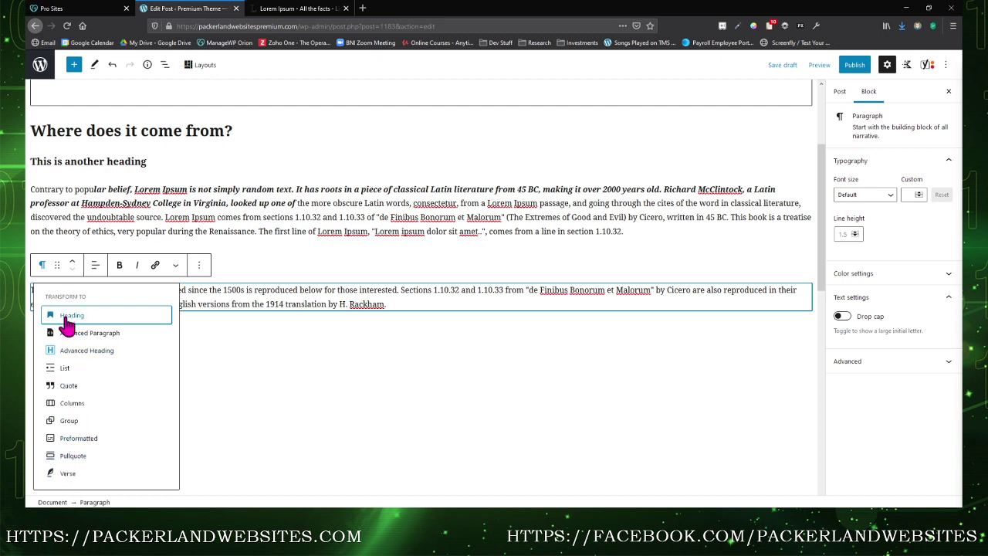
{"action": "left_click", "coordinate": [64, 367]}
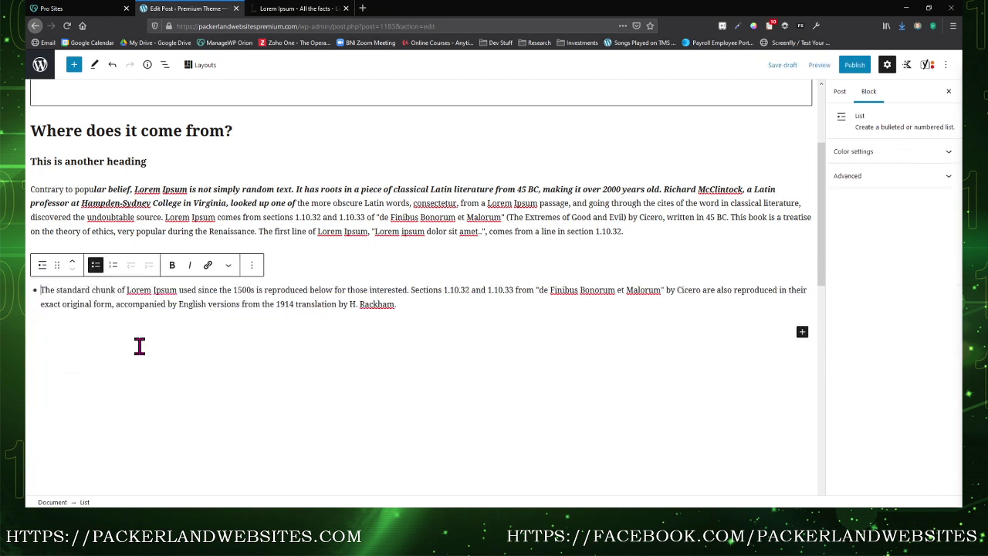
{"action": "left_click", "coordinate": [113, 265]}
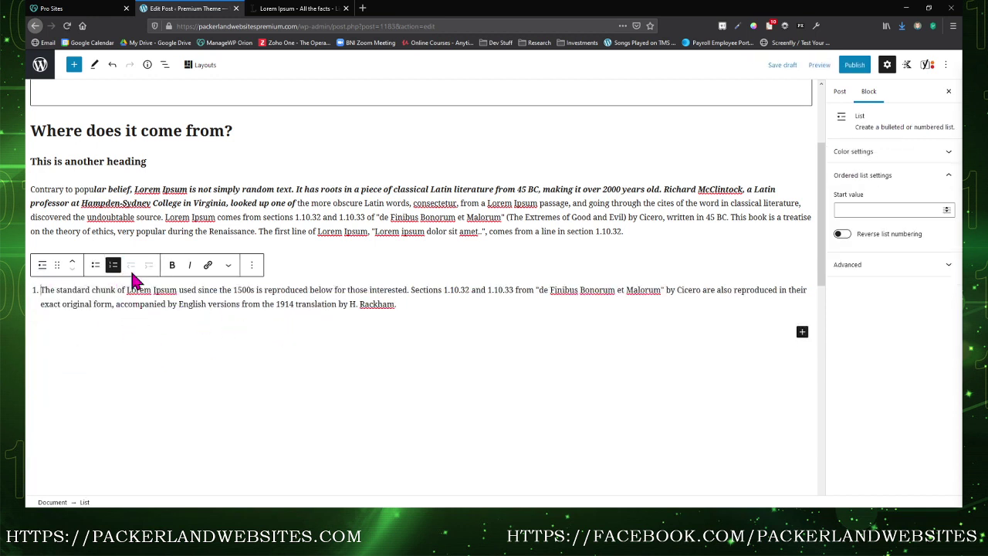
{"action": "left_click", "coordinate": [95, 265]}
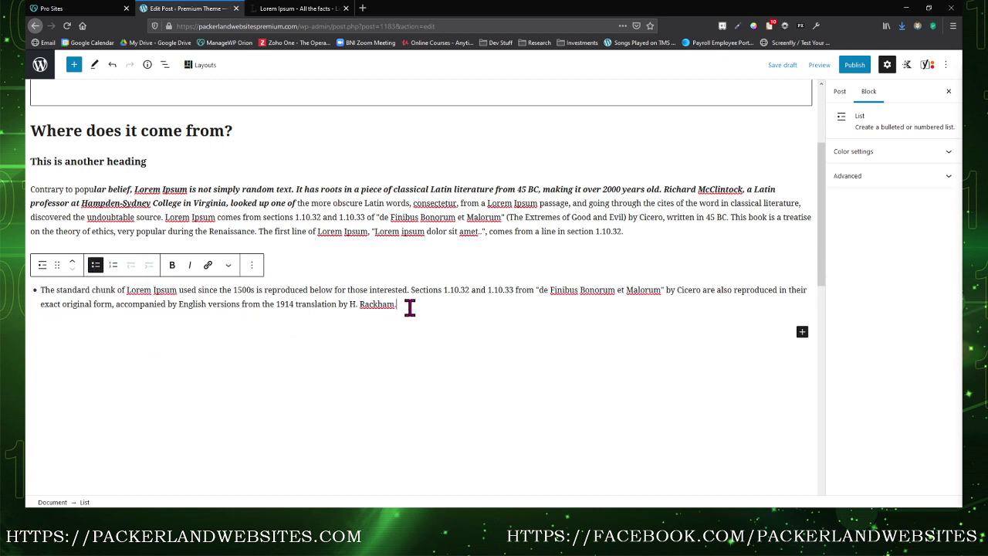
- Add the bullets "COntent" and "Content Content" to the list, and end the list with an empty paragraph below it
{"action": "key", "text": "Return"}
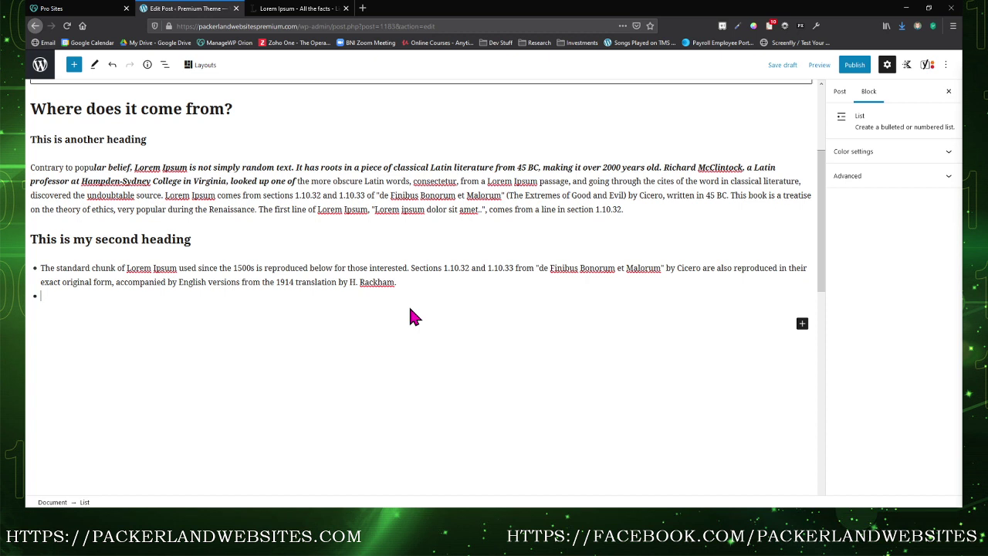
{"action": "type", "text": "COntent"}
{"action": "key", "text": "Return"}
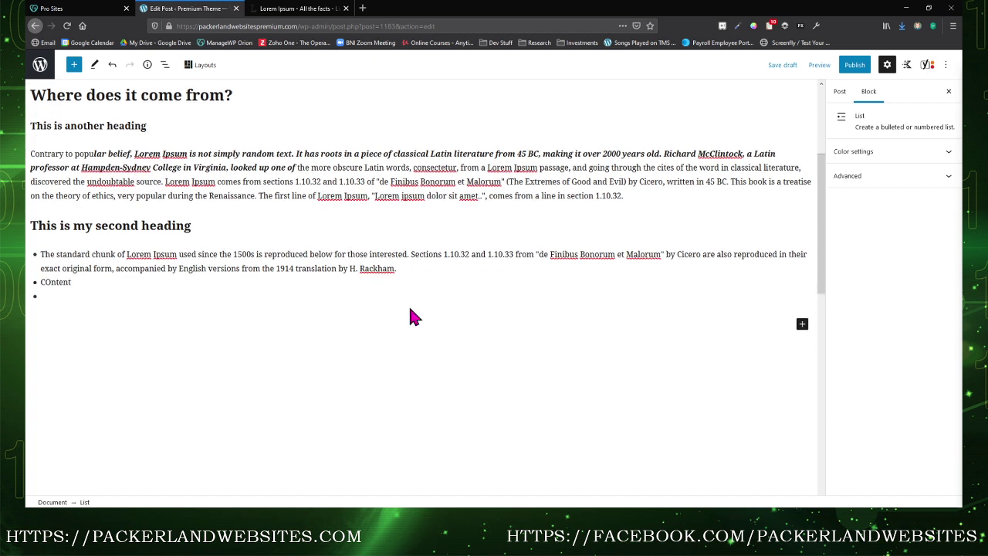
{"action": "type", "text": "Content Content"}
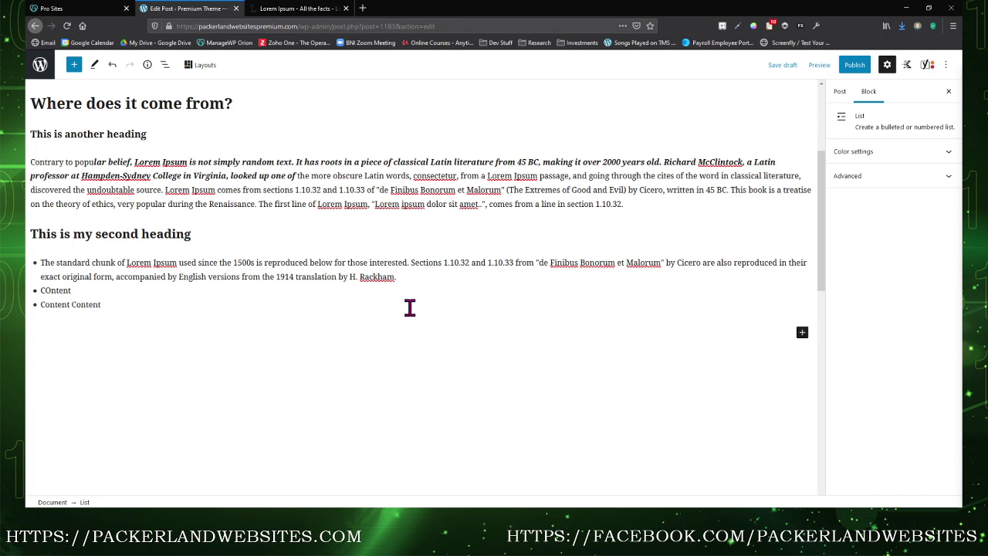
{"action": "key", "text": "Return"}
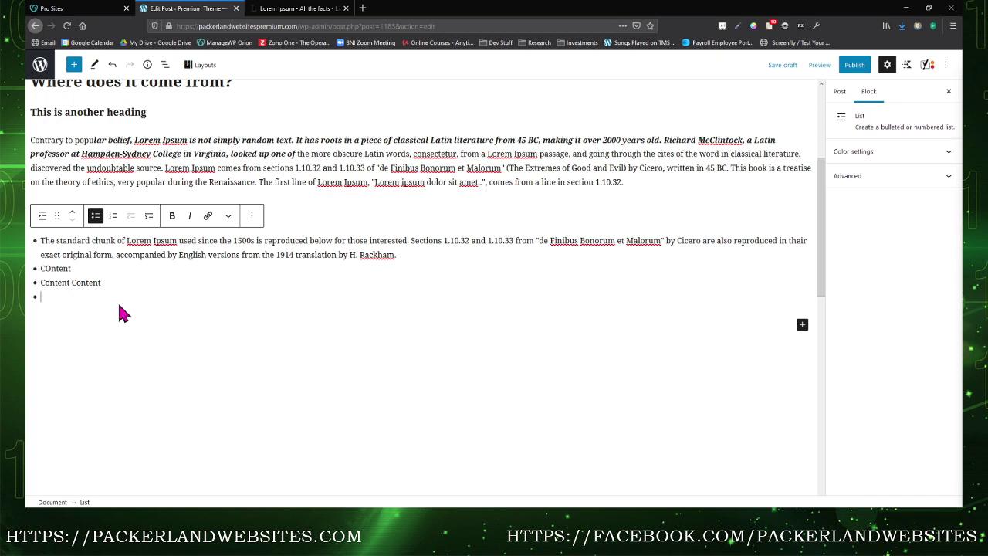
{"action": "key", "text": "Return"}
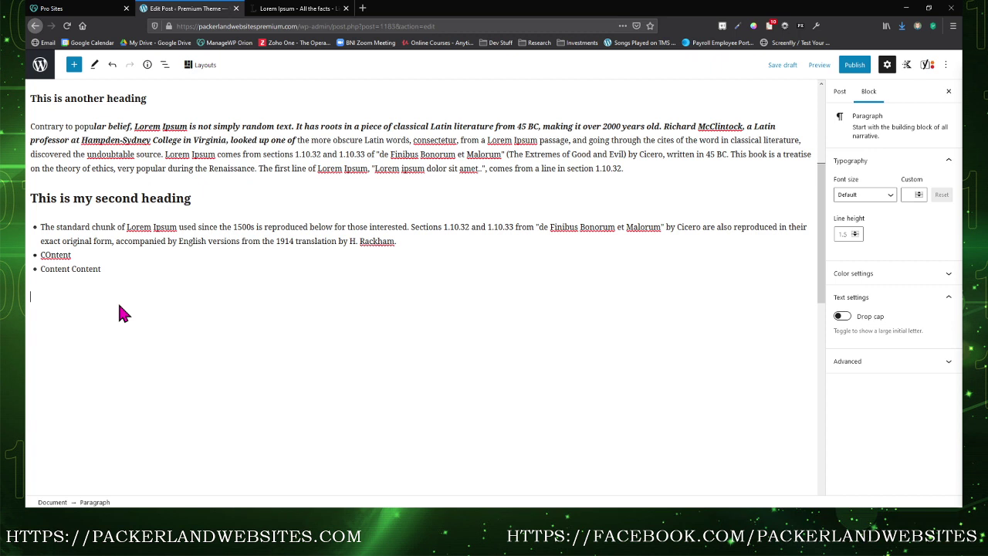
- Search the available blocks for "image" and insert an Image block below the bulleted list
{"action": "left_click", "coordinate": [802, 296]}
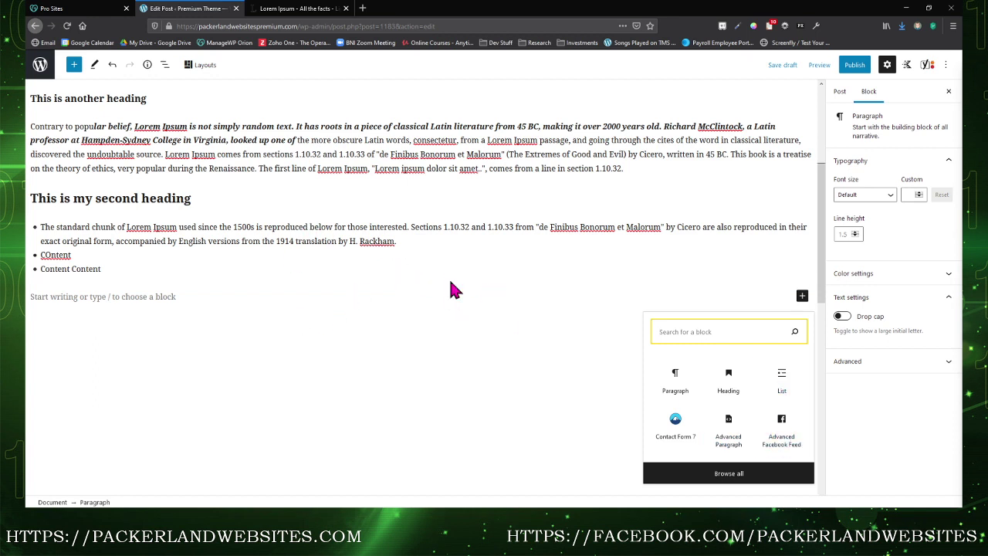
{"action": "left_click", "coordinate": [802, 297]}
{"action": "left_click", "coordinate": [802, 297]}
{"action": "type", "text": "image"}
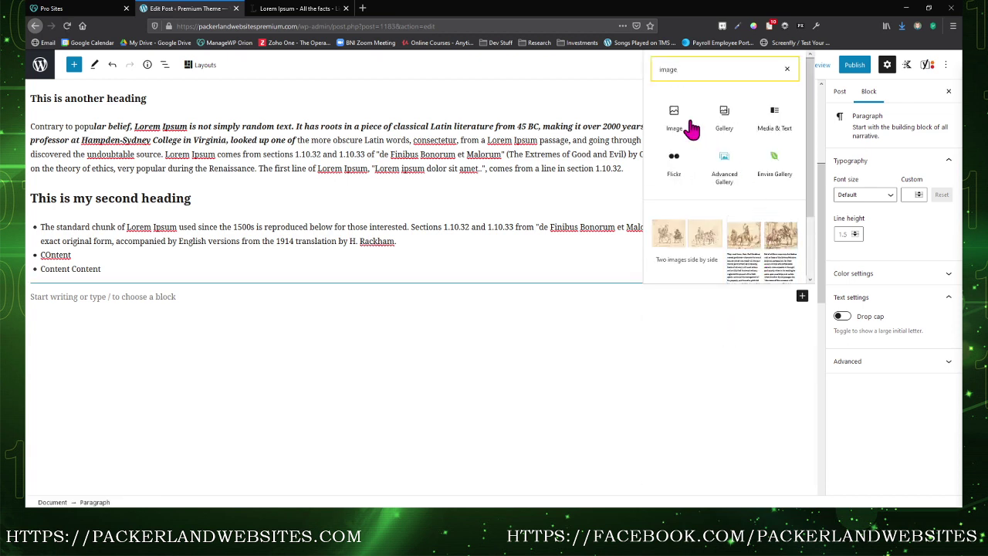
{"action": "left_click", "coordinate": [670, 116]}
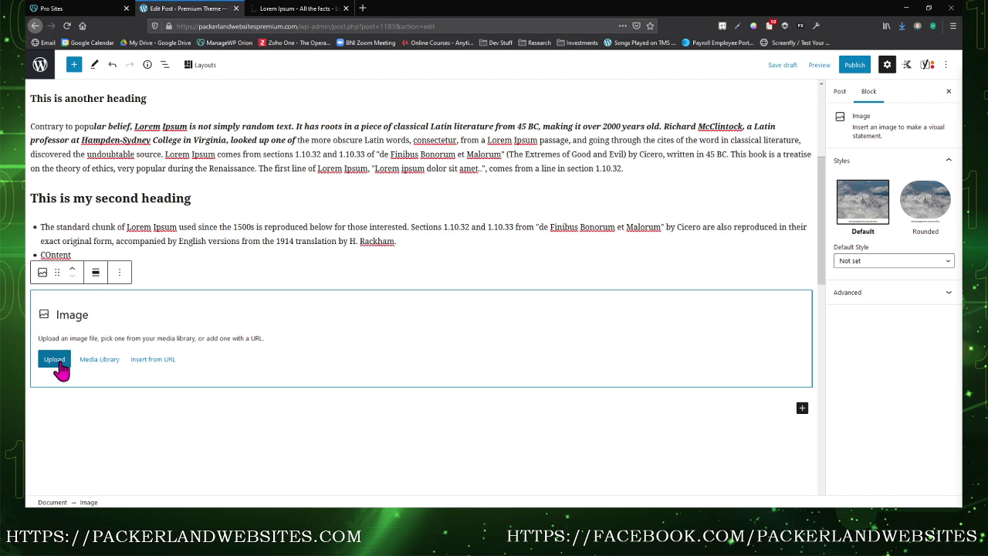
- Fill the Image block with the dark forest road picture, bg1.jpg, from the media library
{"action": "left_click", "coordinate": [99, 360]}
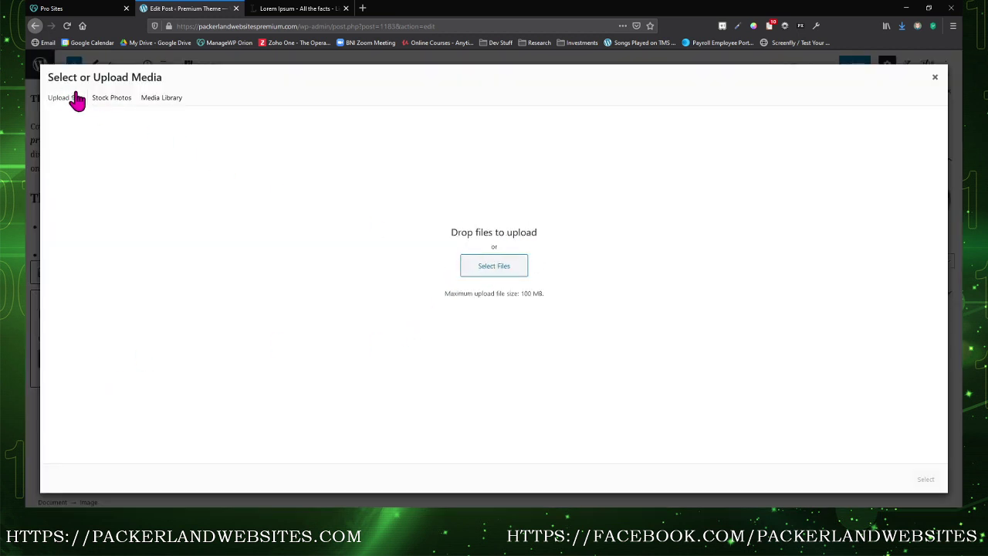
{"action": "left_click", "coordinate": [160, 101]}
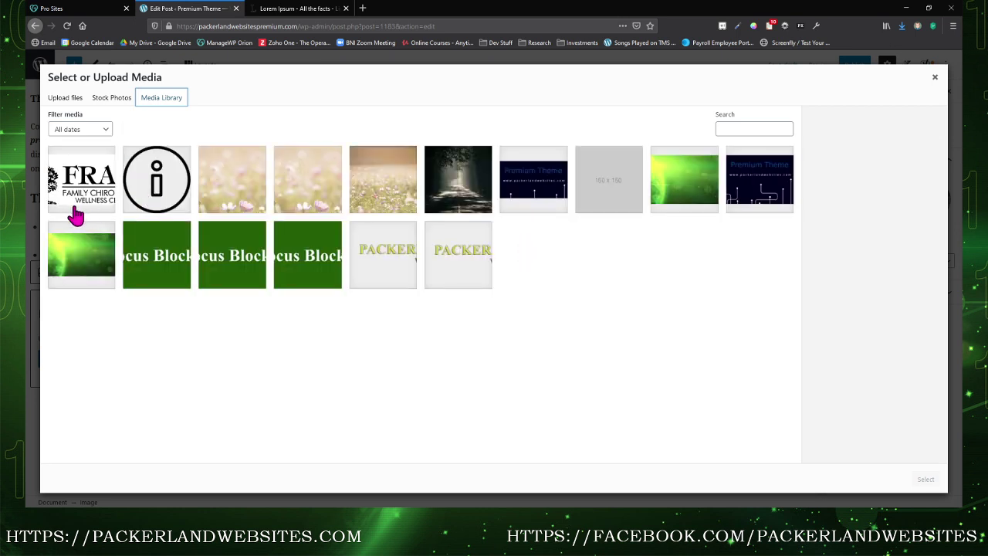
{"action": "left_click", "coordinate": [451, 182]}
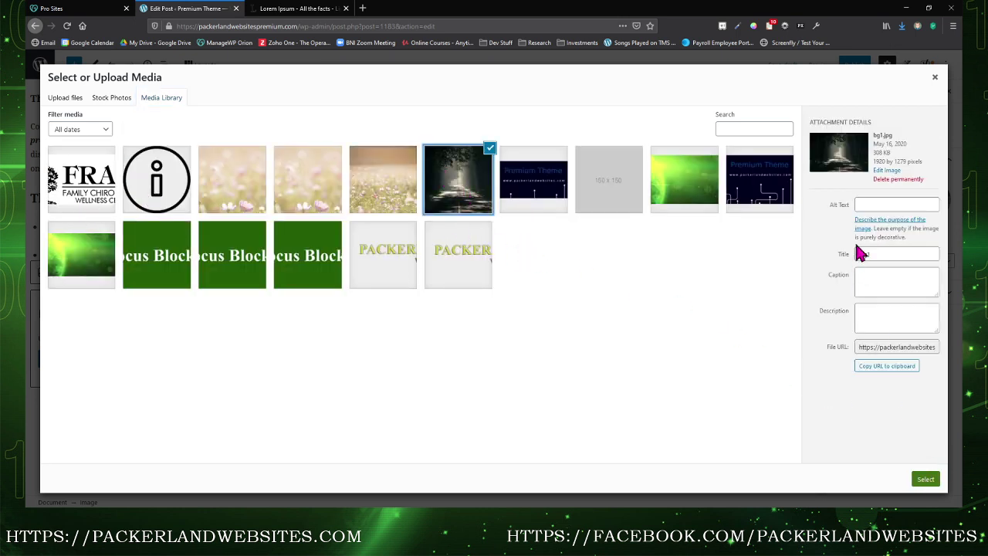
{"action": "left_click", "coordinate": [926, 481]}
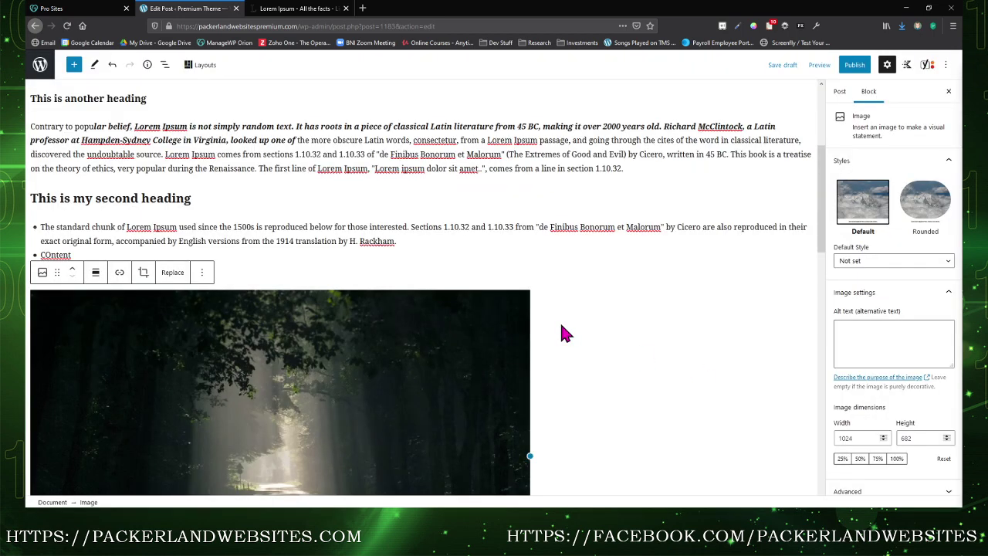
- Set the forest road image's alignment to wide width, and after that to full width
{"action": "scroll", "coordinate": [364, 259], "scroll_direction": "down", "scroll_amount": 3}
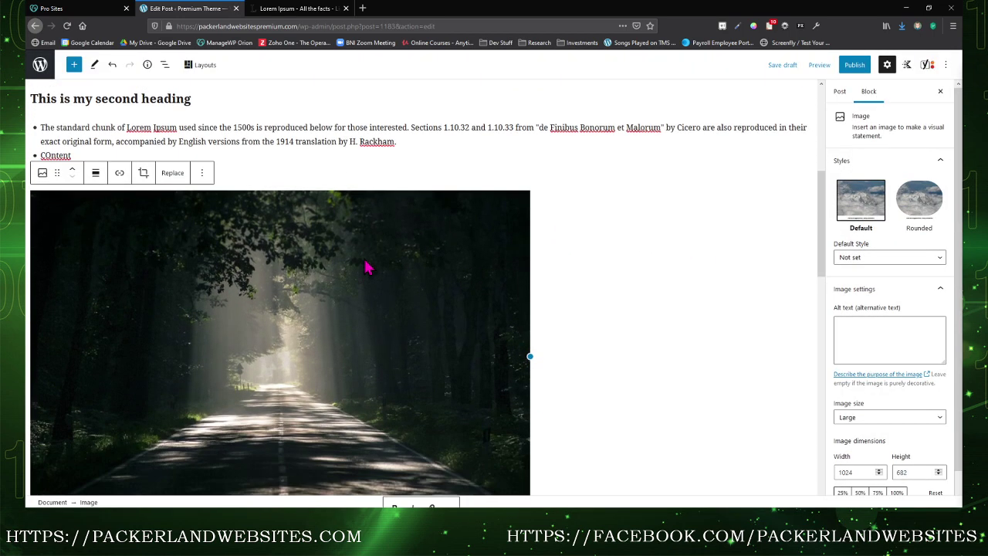
{"action": "left_click", "coordinate": [137, 127]}
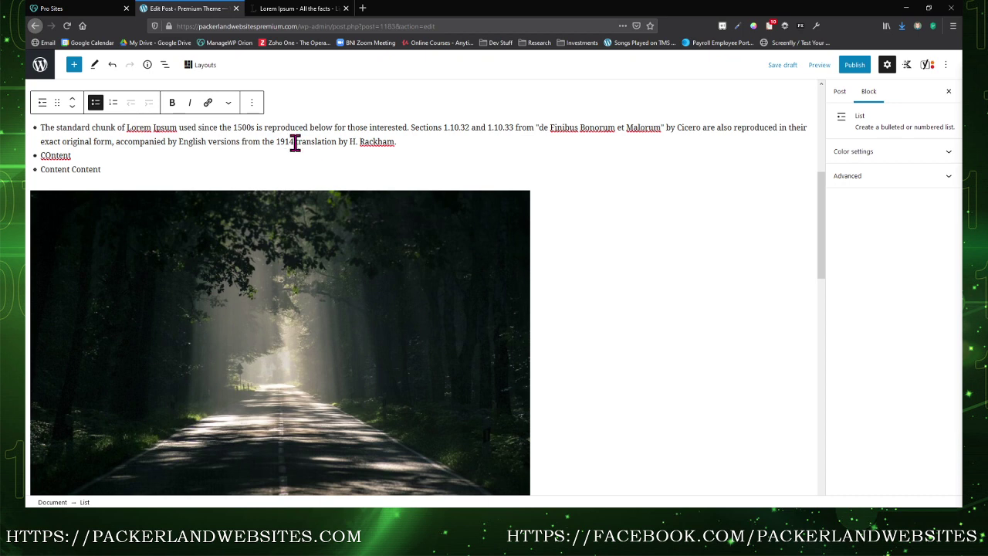
{"action": "left_click", "coordinate": [270, 289]}
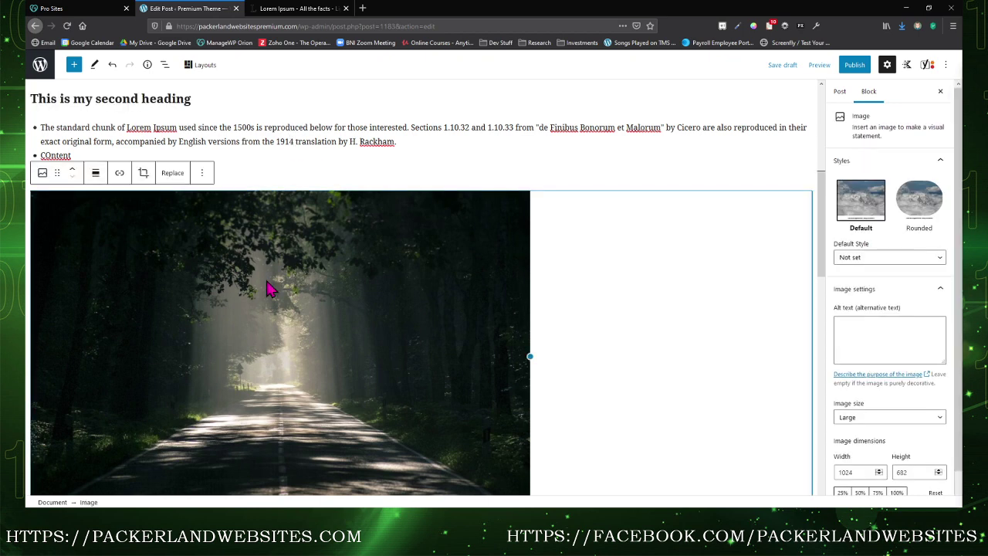
{"action": "left_click", "coordinate": [95, 174]}
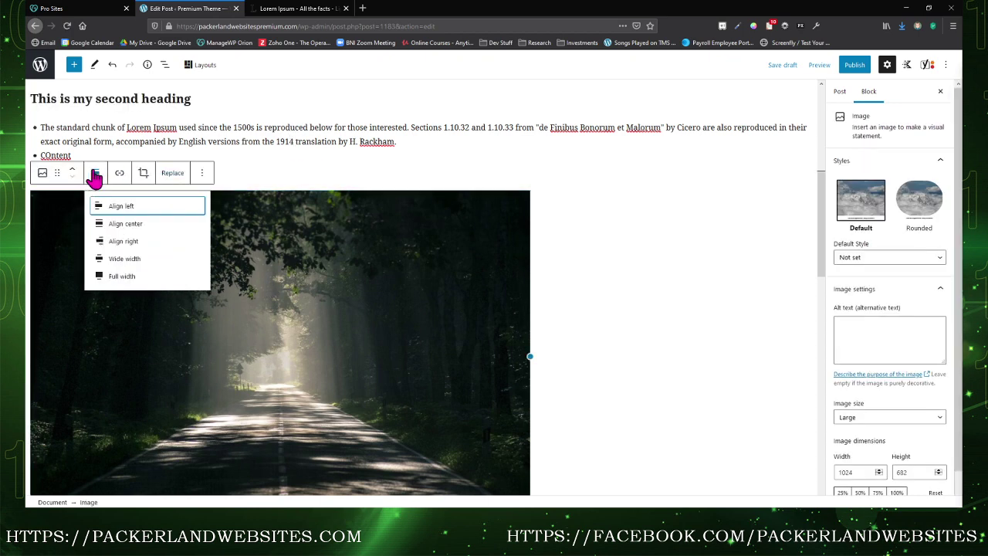
{"action": "left_click", "coordinate": [124, 259]}
{"action": "left_click", "coordinate": [123, 263]}
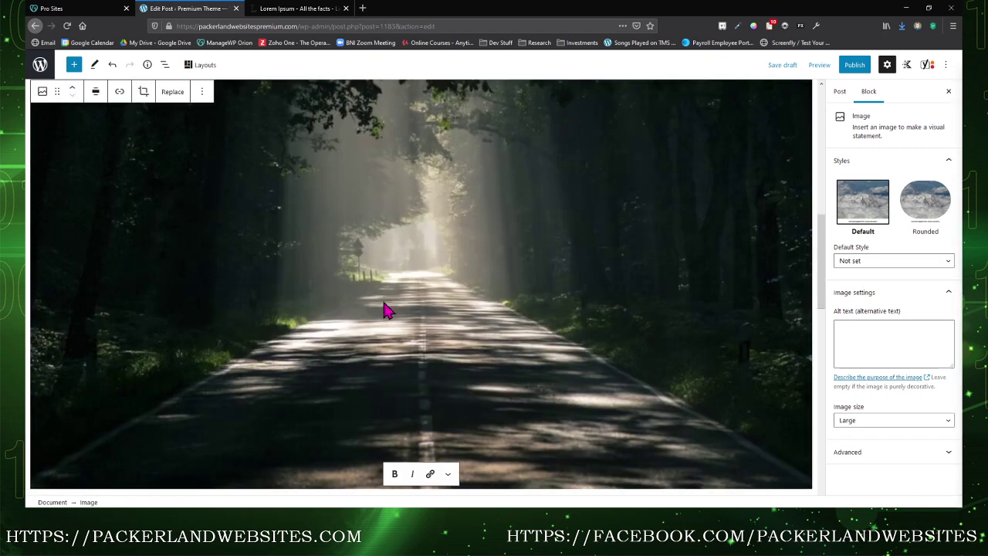
{"action": "scroll", "coordinate": [270, 278], "scroll_direction": "up", "scroll_amount": 3}
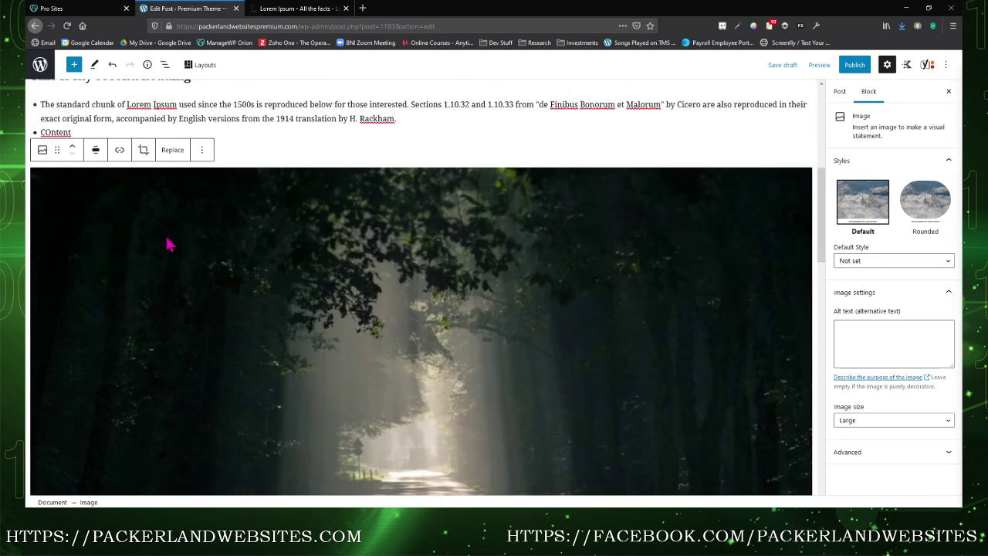
{"action": "left_click", "coordinate": [97, 152]}
{"action": "left_click", "coordinate": [122, 254]}
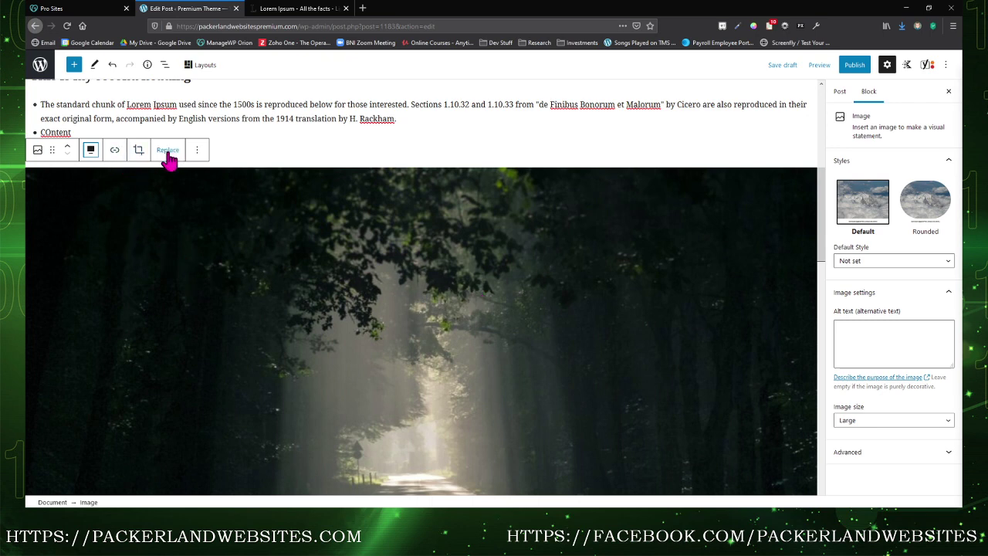
- Align the forest road image right and move it up three places, directly above the "Contrary to popular belief" paragraph
{"action": "left_click", "coordinate": [91, 151]}
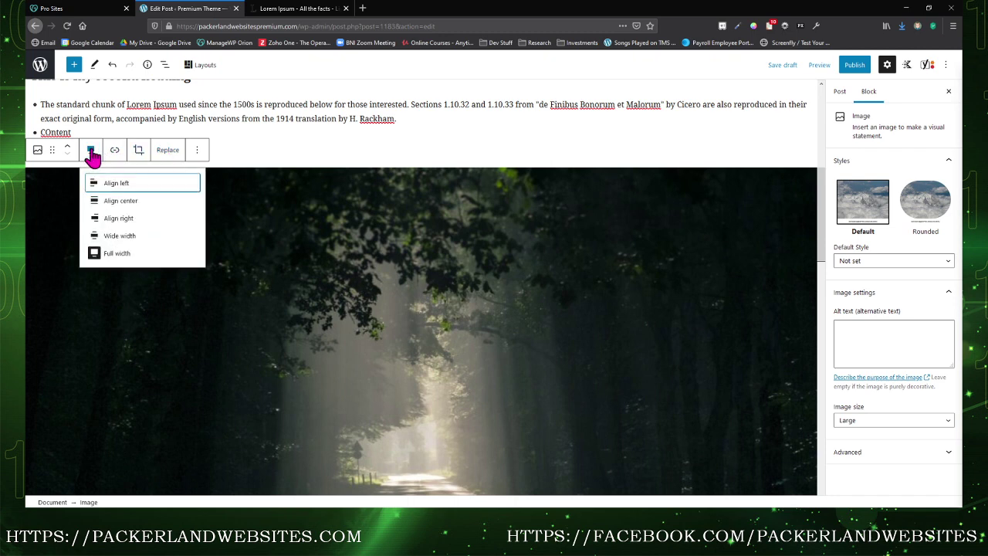
{"action": "left_click", "coordinate": [120, 219]}
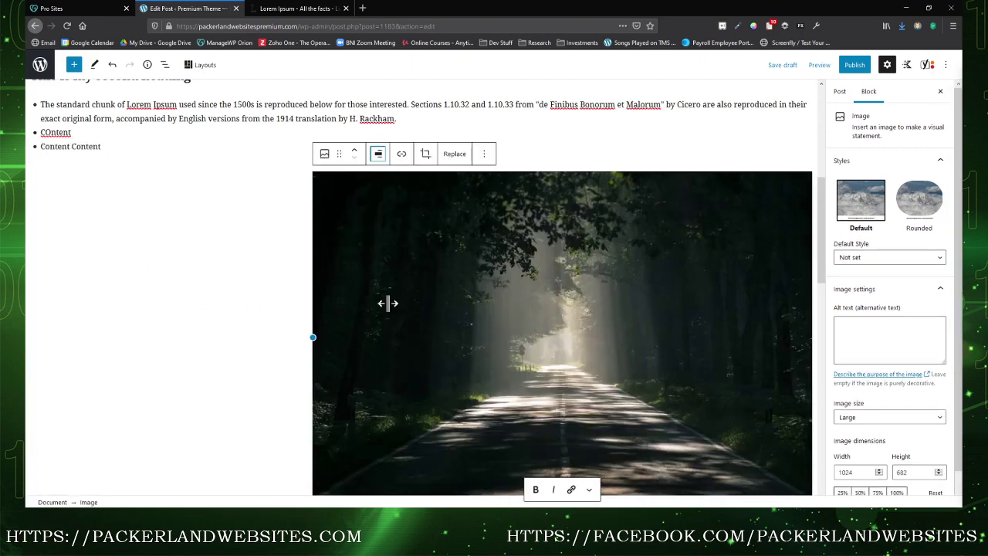
{"action": "scroll", "coordinate": [484, 277], "scroll_direction": "up", "scroll_amount": 3}
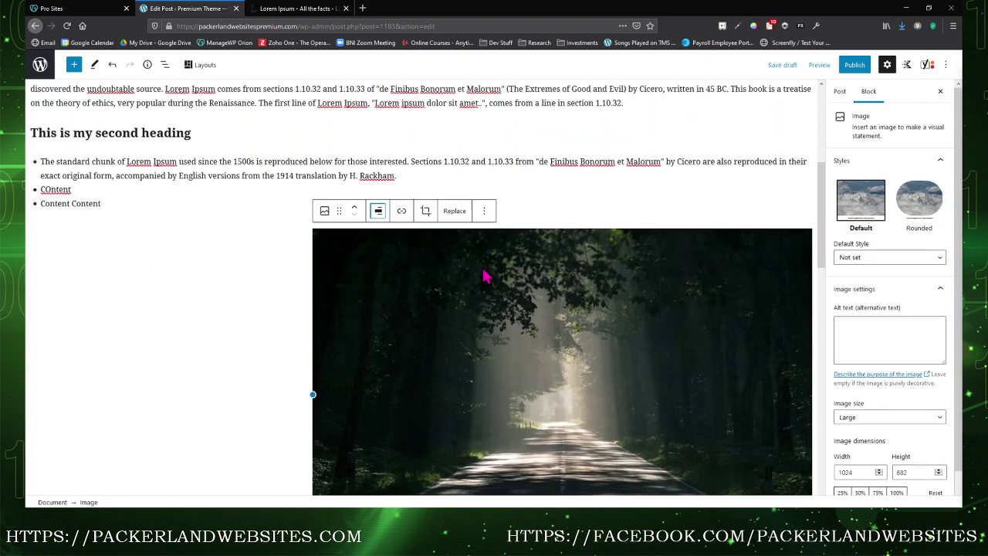
{"action": "left_click", "coordinate": [356, 253]}
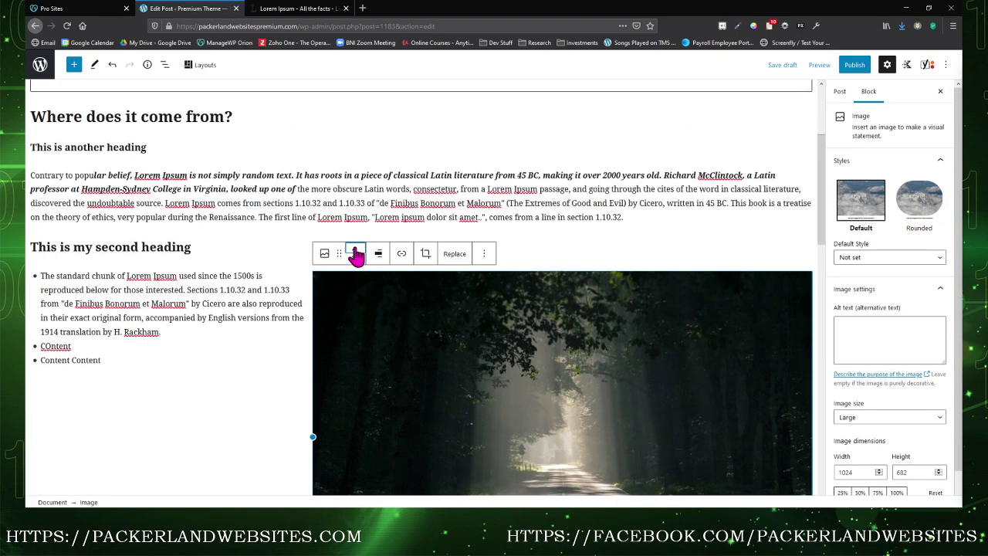
{"action": "left_click", "coordinate": [356, 253]}
{"action": "left_click", "coordinate": [356, 253]}
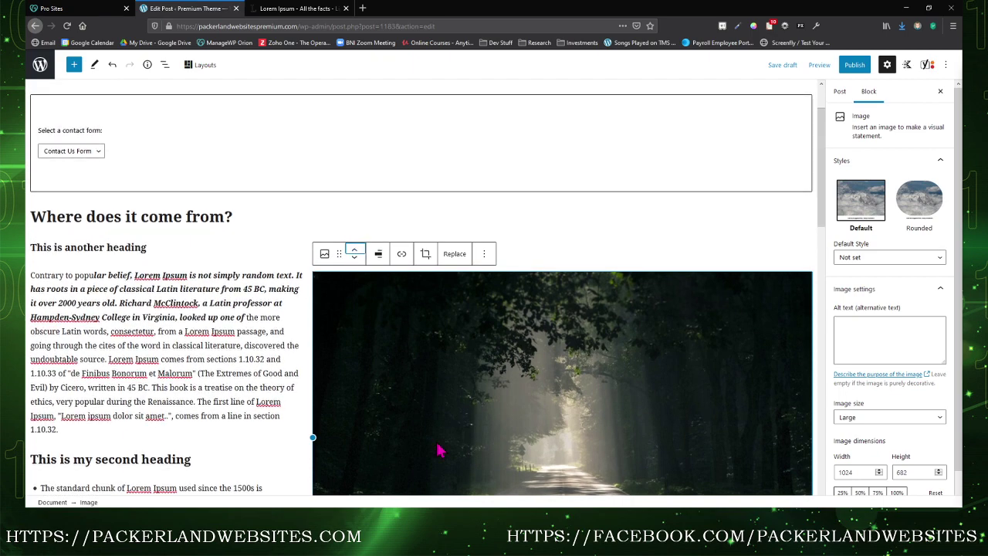
{"action": "scroll", "coordinate": [441, 452], "scroll_direction": "down", "scroll_amount": 2}
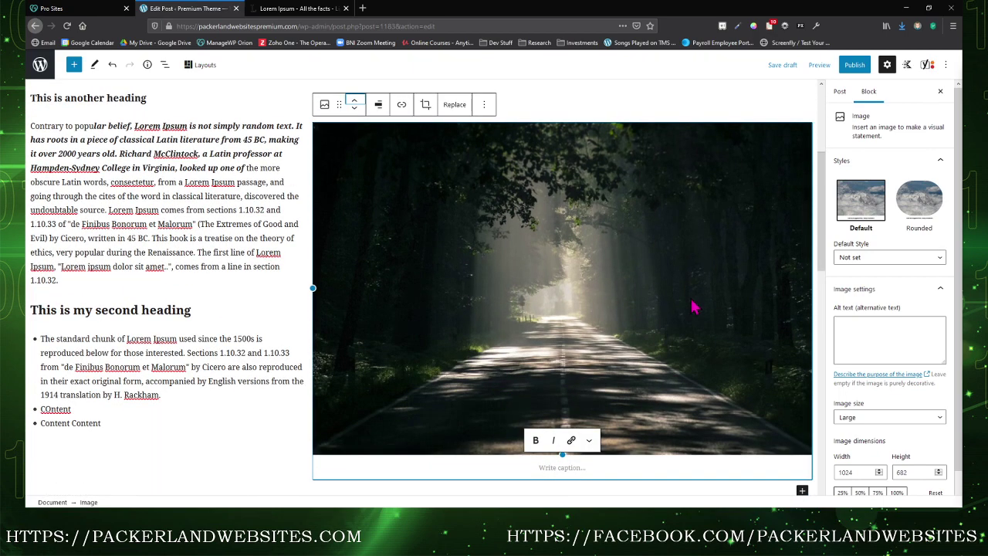
{"action": "scroll", "coordinate": [698, 278], "scroll_direction": "down", "scroll_amount": 1}
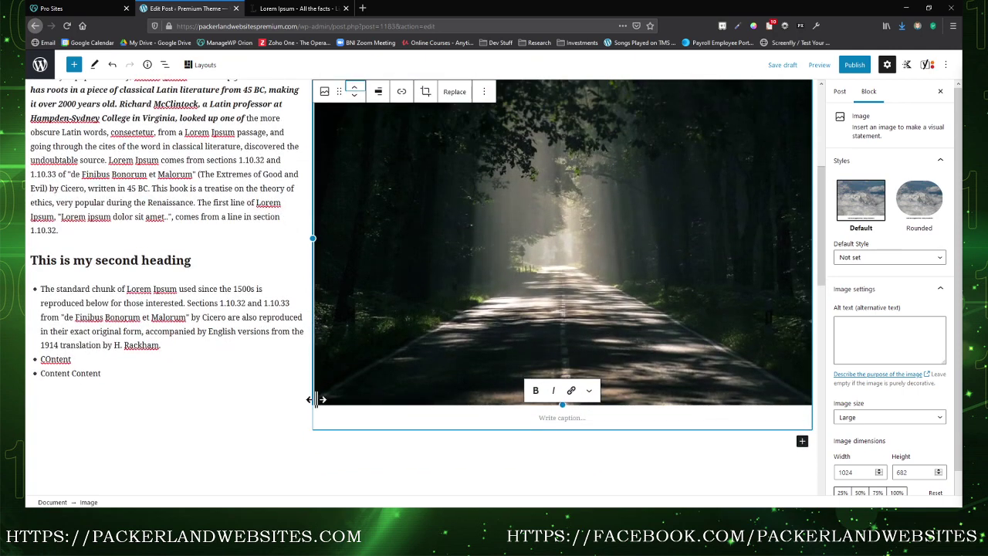
- Resize the forest road image to about 906 by 603, enlarge it to about 1116 by 743, and restore it to 100%
{"action": "left_click_drag", "start_coordinate": [317, 382], "coordinate": [370, 342]}
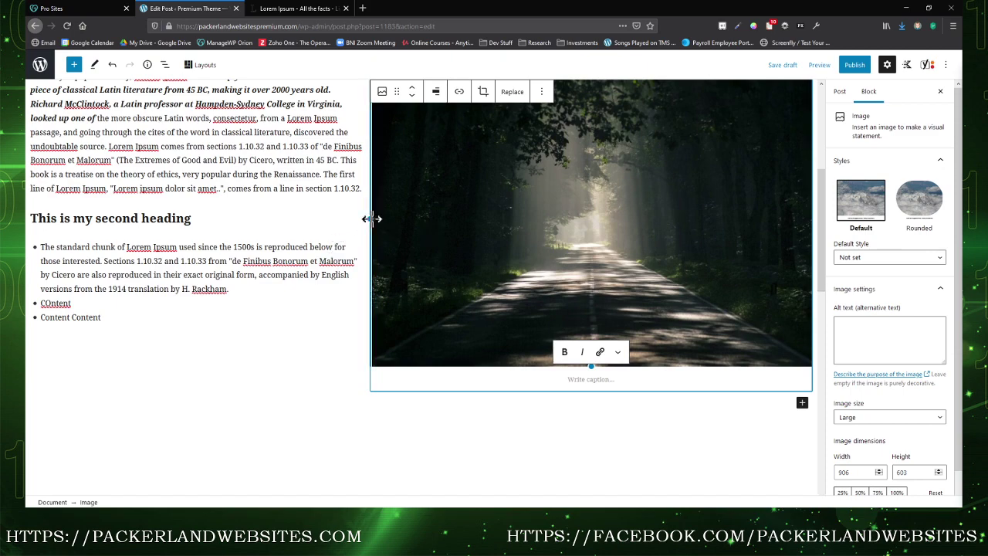
{"action": "left_click_drag", "start_coordinate": [369, 217], "coordinate": [266, 243]}
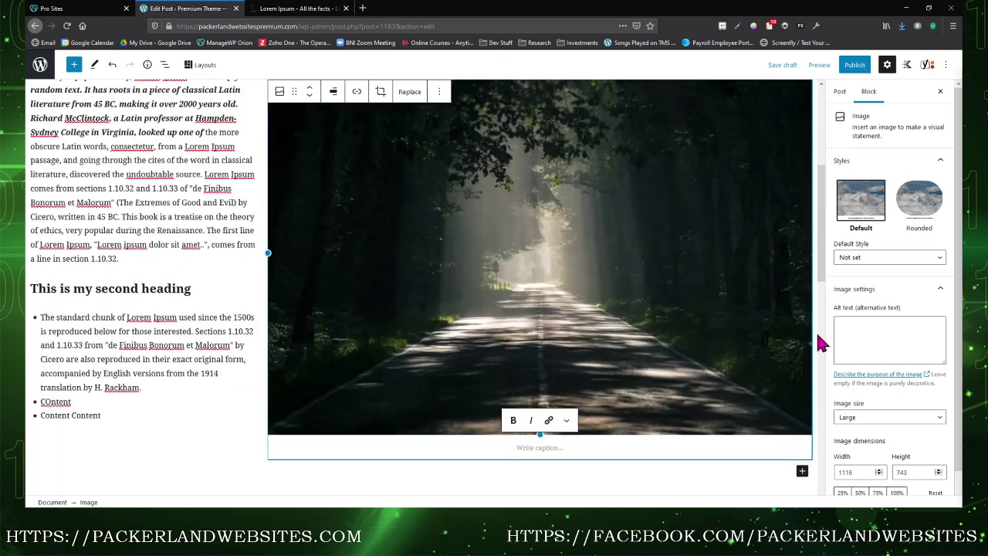
{"action": "scroll", "coordinate": [865, 378], "scroll_direction": "down", "scroll_amount": 1}
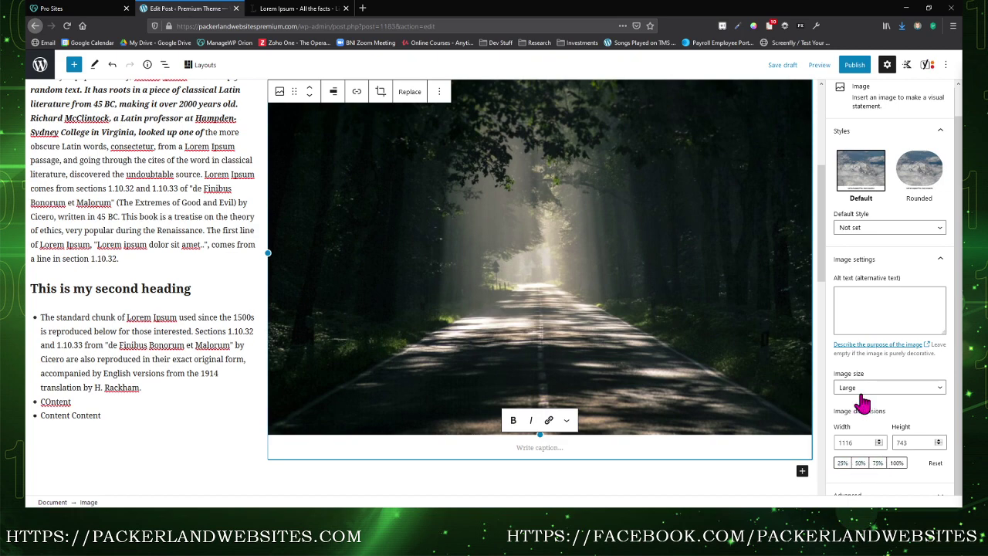
{"action": "left_click", "coordinate": [896, 465]}
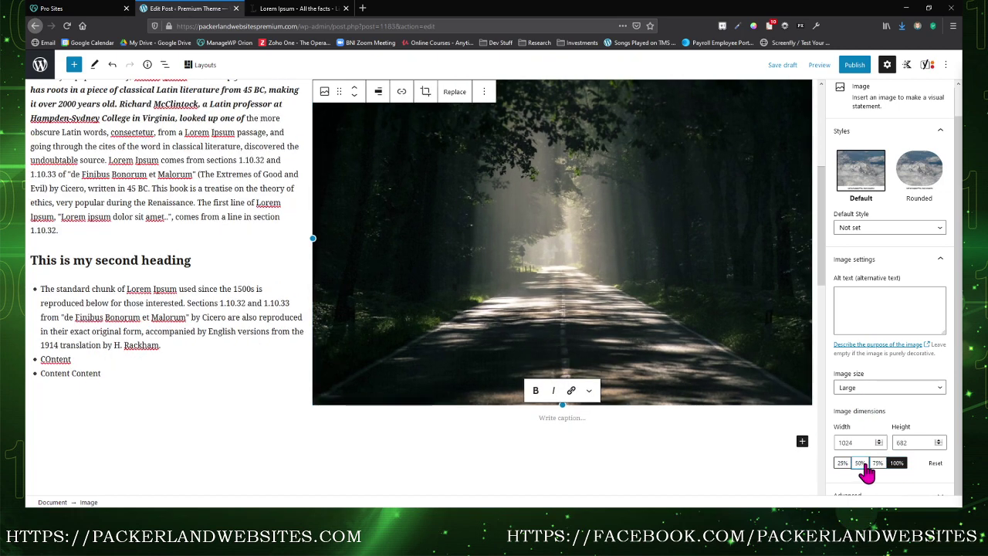
- Scale the forest road image to 50% and 25%, reset its dimensions, and finally set it to 50%
{"action": "left_click", "coordinate": [857, 464]}
{"action": "left_click", "coordinate": [843, 465]}
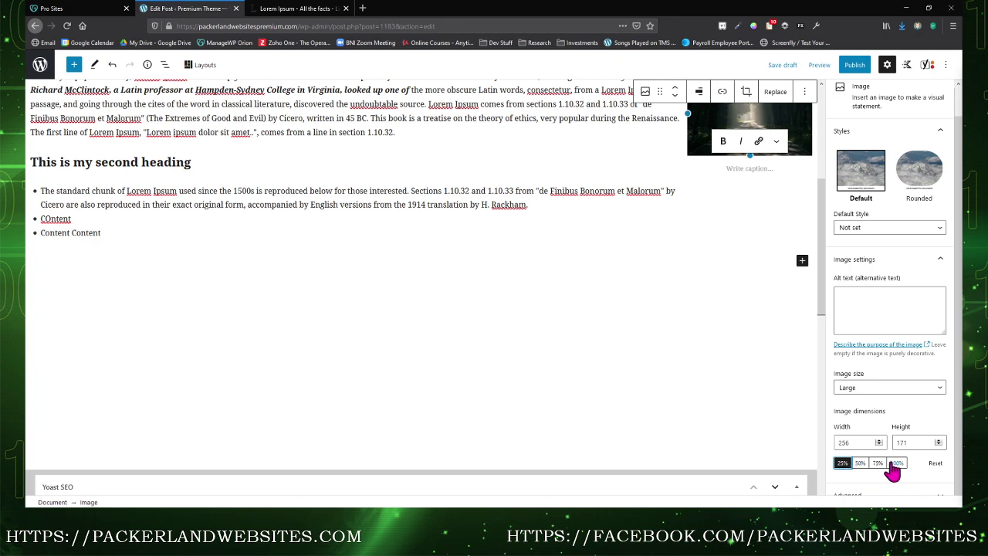
{"action": "left_click", "coordinate": [936, 464]}
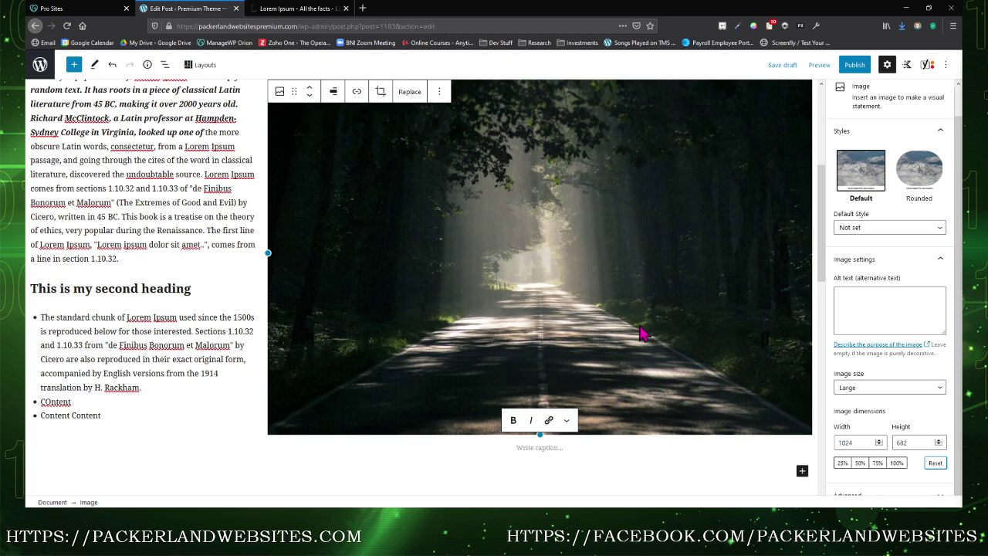
{"action": "left_click", "coordinate": [845, 466]}
{"action": "left_click", "coordinate": [860, 464]}
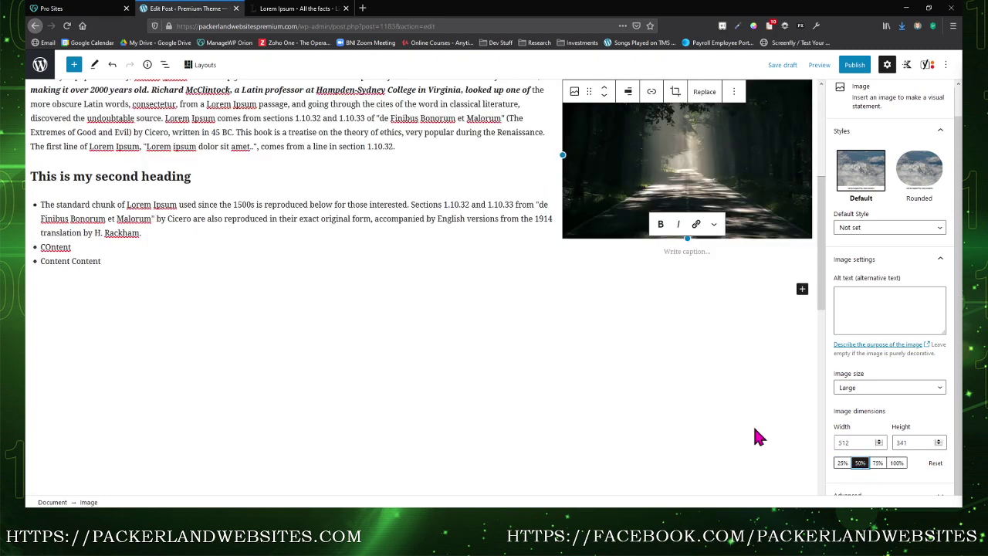
- Remove the Contact Form 7 block below the post title
{"action": "scroll", "coordinate": [456, 340], "scroll_direction": "up", "scroll_amount": 2}
{"action": "scroll", "coordinate": [457, 340], "scroll_direction": "up", "scroll_amount": 2}
{"action": "scroll", "coordinate": [457, 336], "scroll_direction": "down", "scroll_amount": 3}
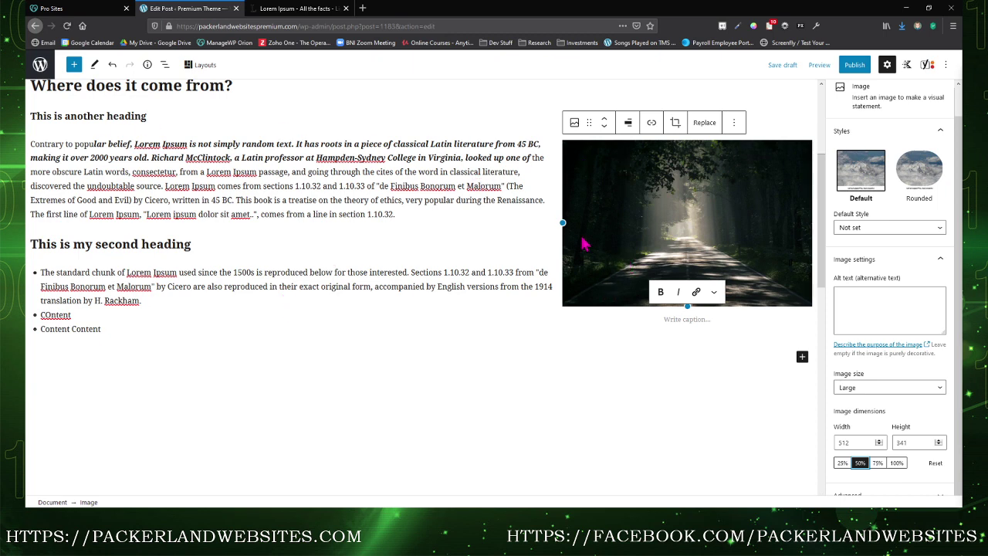
{"action": "scroll", "coordinate": [170, 201], "scroll_direction": "up", "scroll_amount": 1}
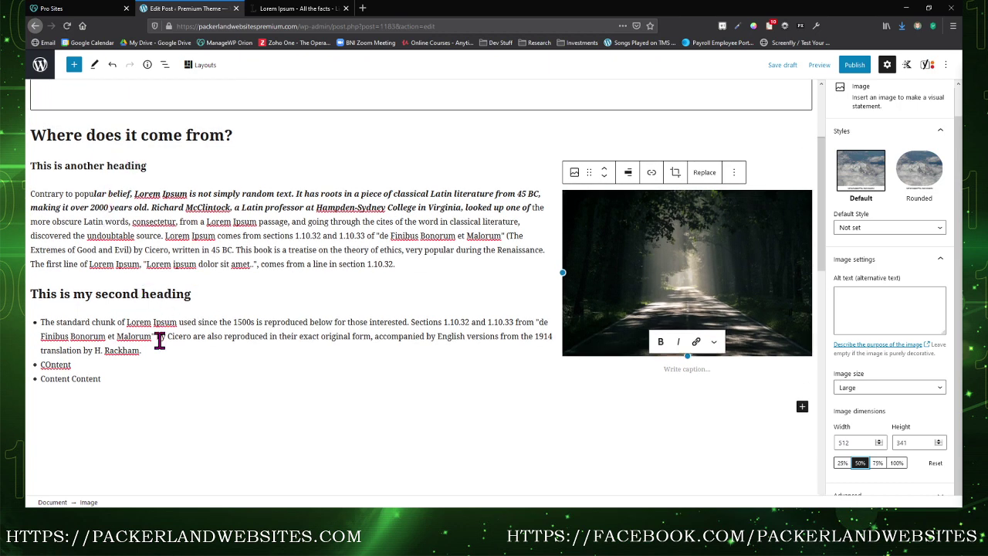
{"action": "scroll", "coordinate": [420, 254], "scroll_direction": "up", "scroll_amount": 3}
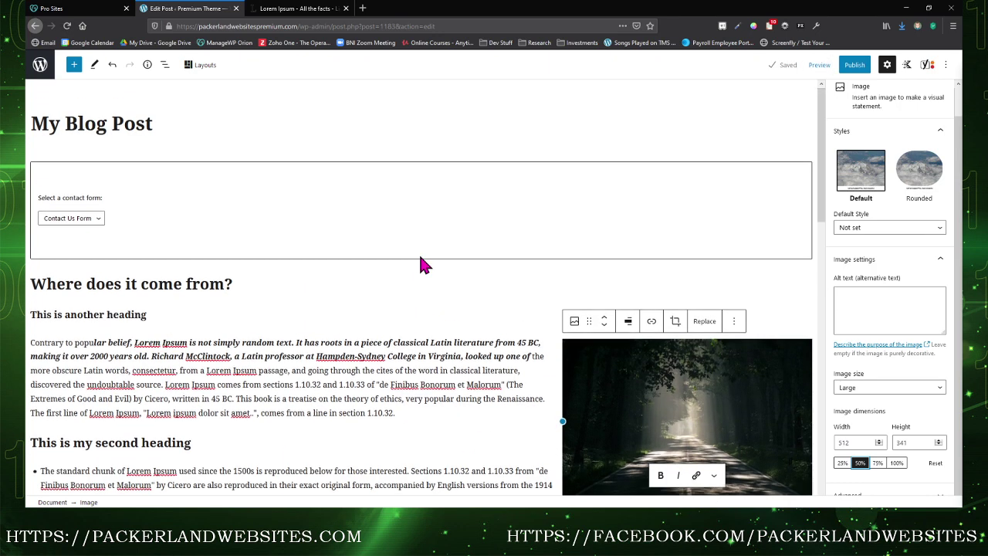
{"action": "left_click", "coordinate": [148, 201]}
{"action": "left_click", "coordinate": [95, 144]}
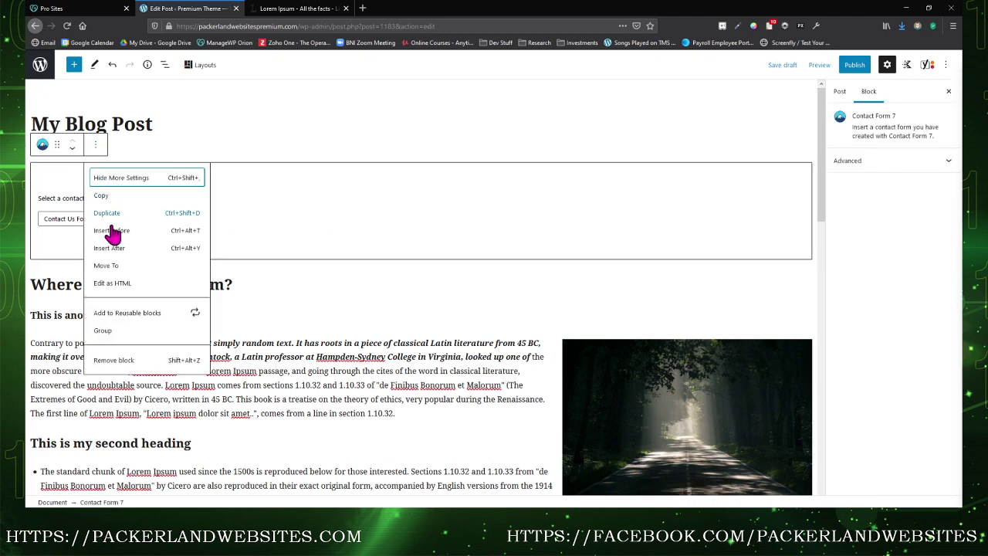
{"action": "left_click", "coordinate": [128, 354]}
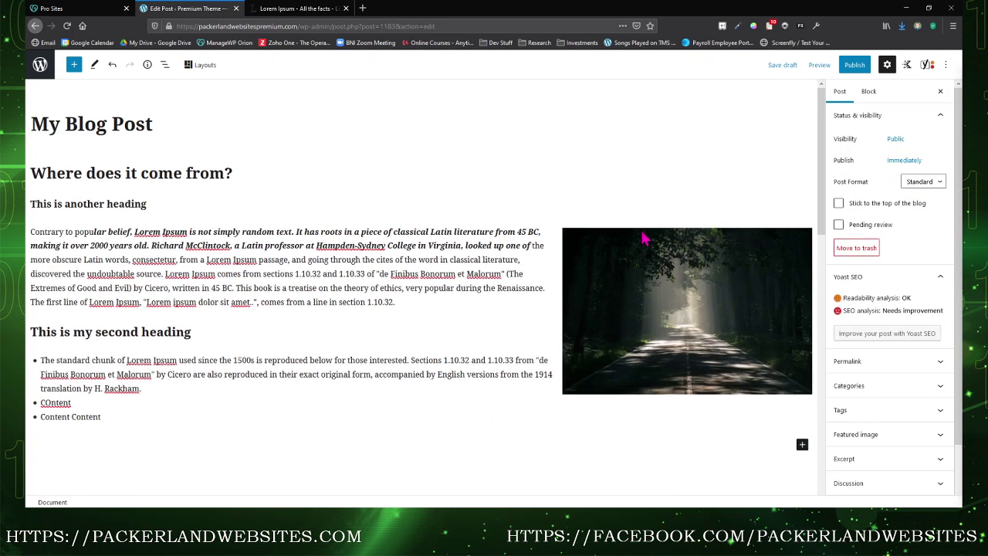
- Remove the "This is another heading" block above the "Contrary to popular belief" paragraph
{"action": "left_click", "coordinate": [103, 203]}
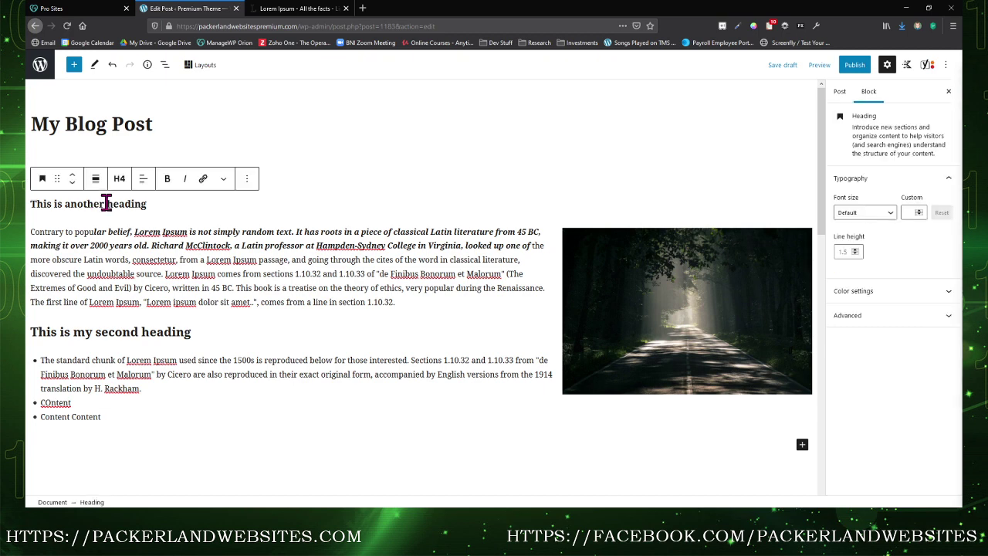
{"action": "left_click", "coordinate": [88, 272]}
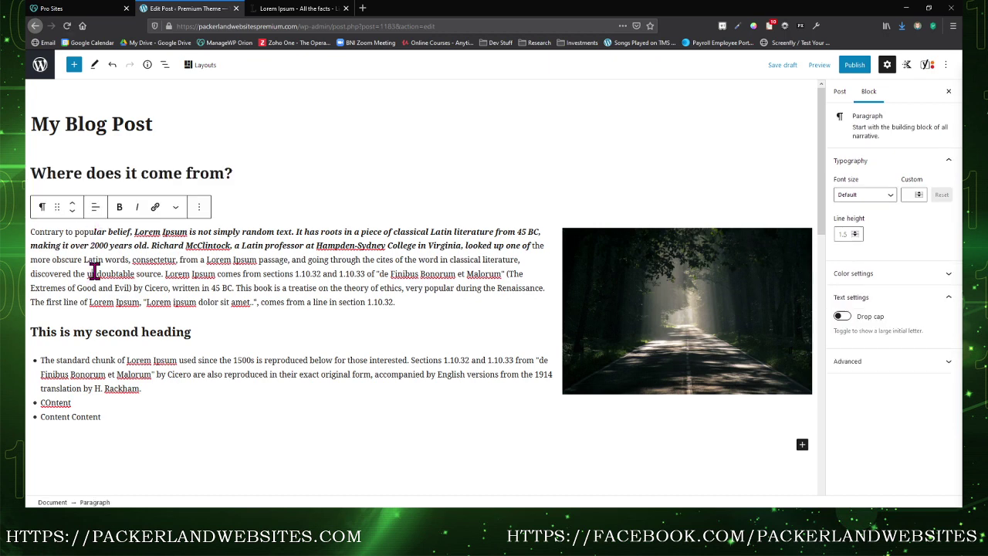
{"action": "left_click", "coordinate": [108, 203]}
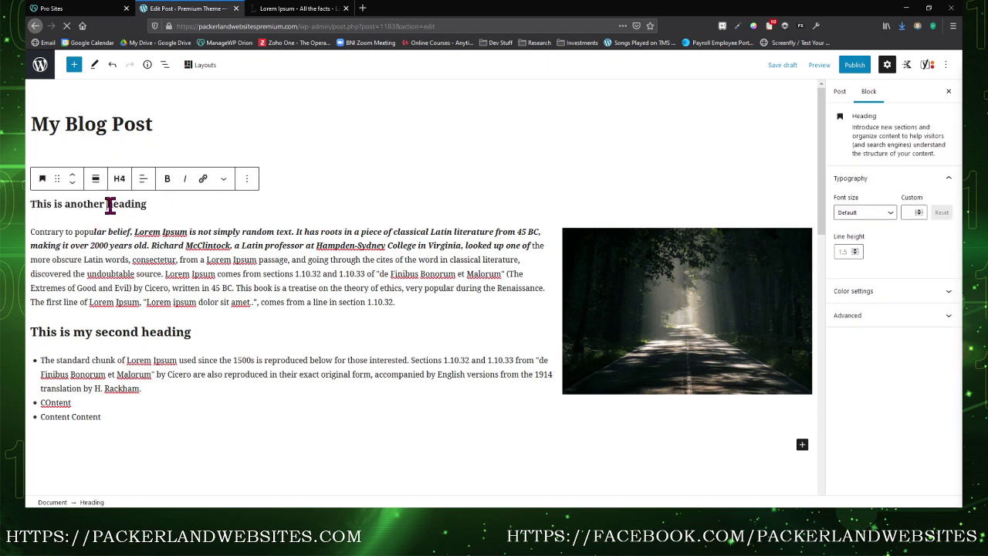
{"action": "left_click", "coordinate": [247, 180]}
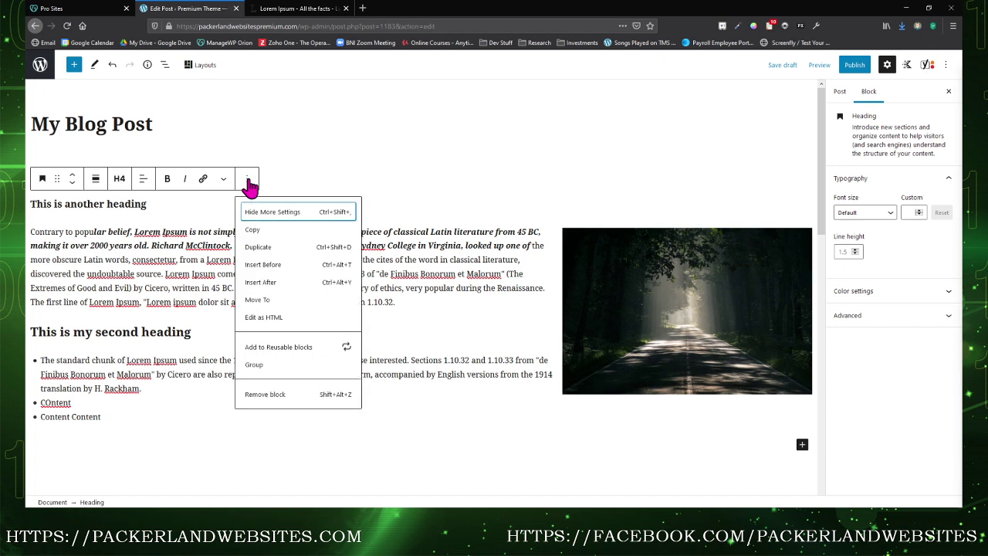
{"action": "left_click", "coordinate": [265, 394]}
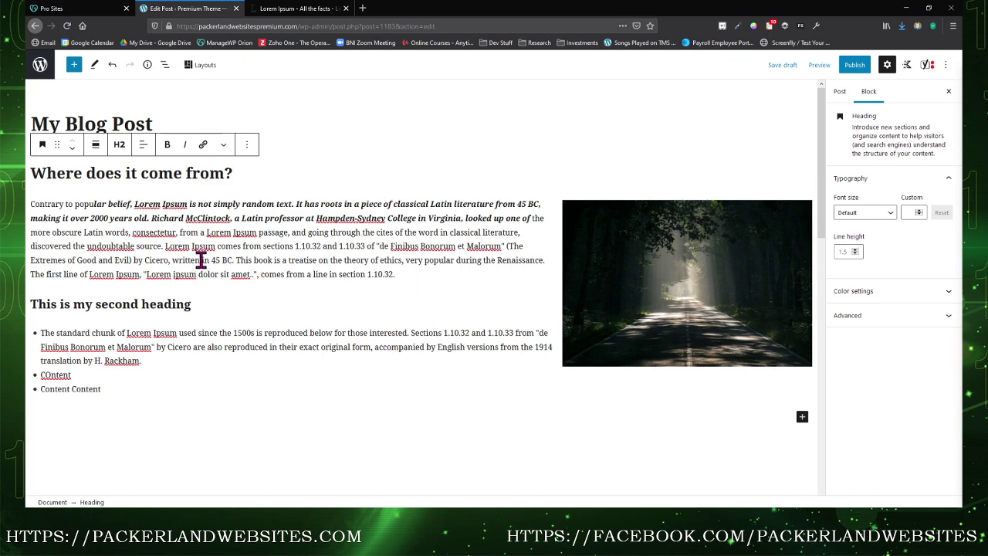
- Insert a Heading block directly after "Where does it come from?" with the text "This is my heading."
{"action": "left_click", "coordinate": [248, 147]}
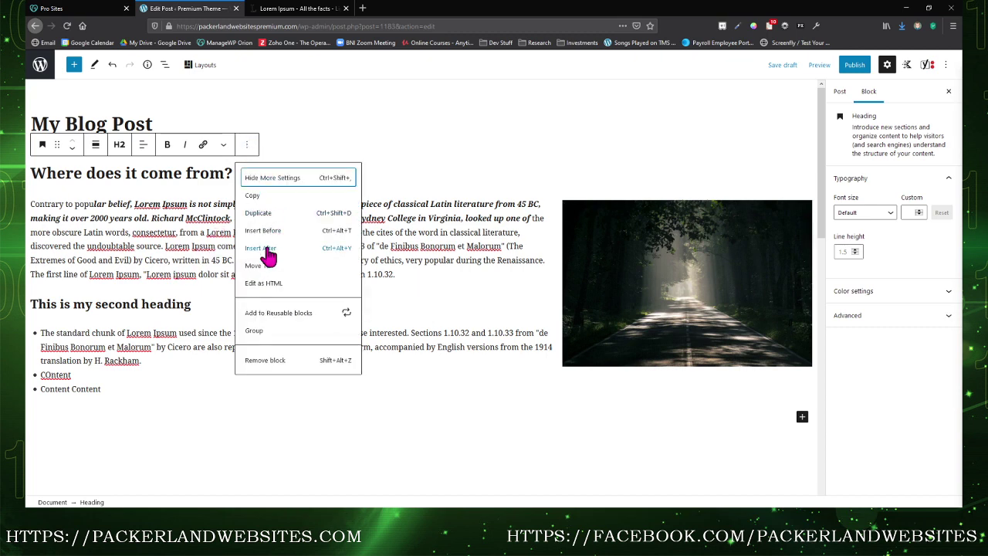
{"action": "double_click", "coordinate": [180, 175]}
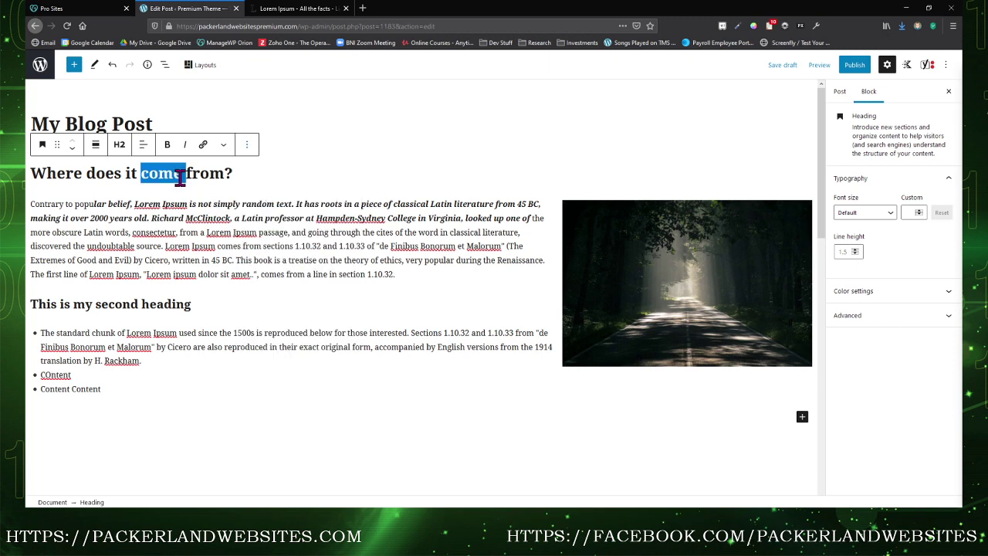
{"action": "left_click", "coordinate": [62, 164]}
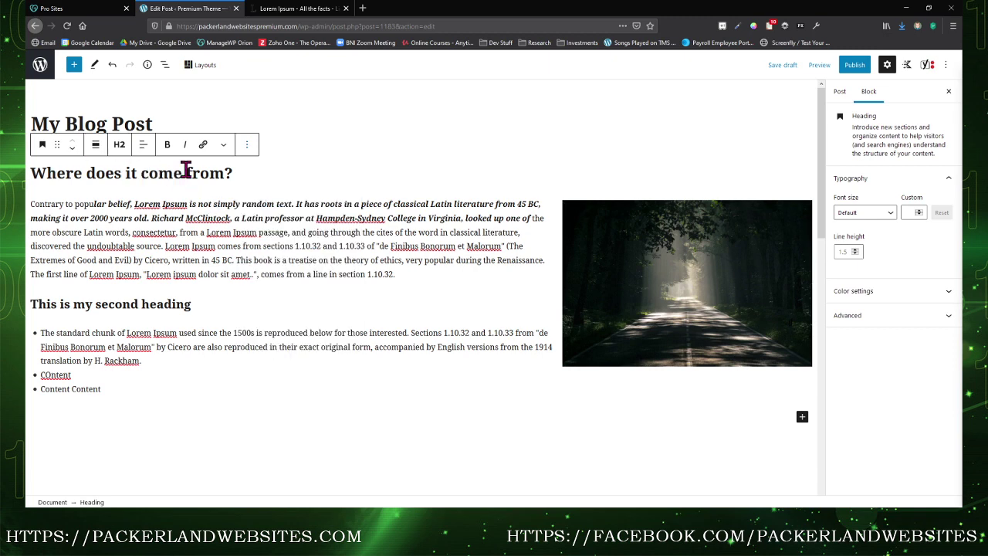
{"action": "left_click", "coordinate": [248, 147]}
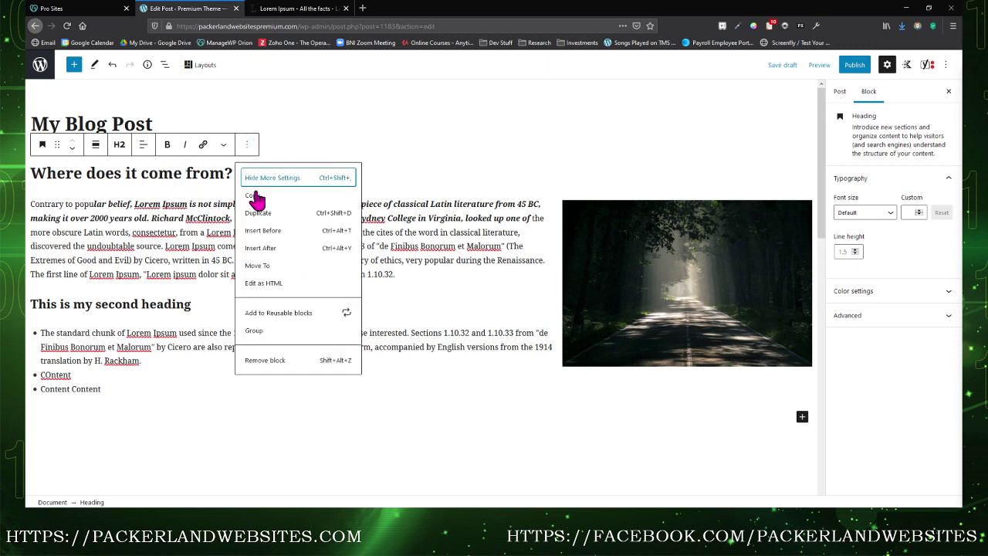
{"action": "left_click", "coordinate": [263, 248]}
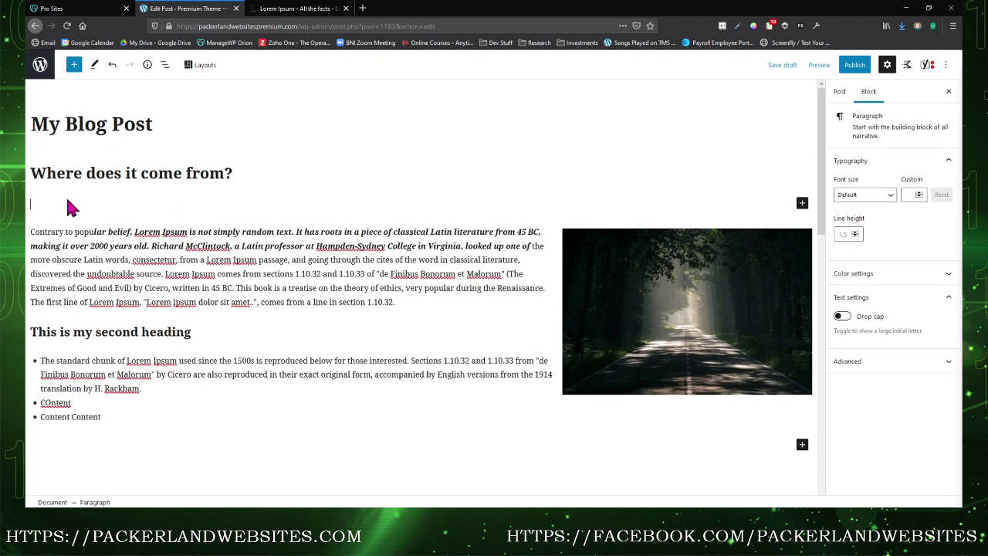
{"action": "left_click", "coordinate": [801, 203]}
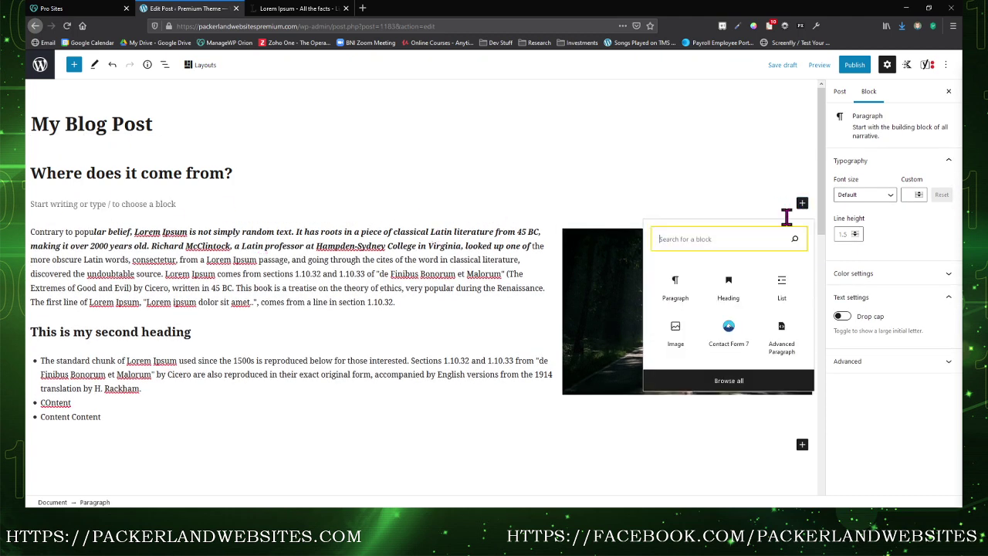
{"action": "left_click", "coordinate": [729, 295]}
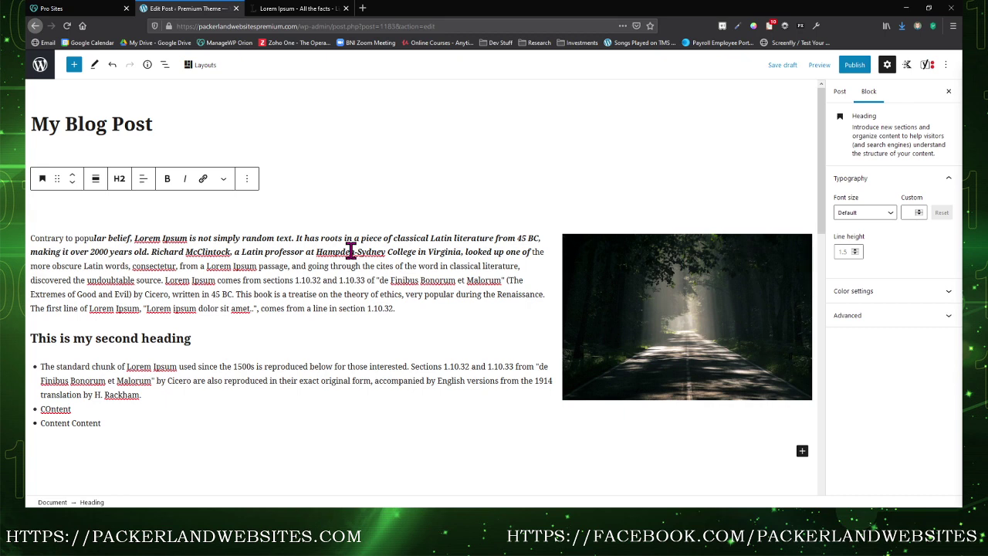
{"action": "type", "text": "This is my heading."}
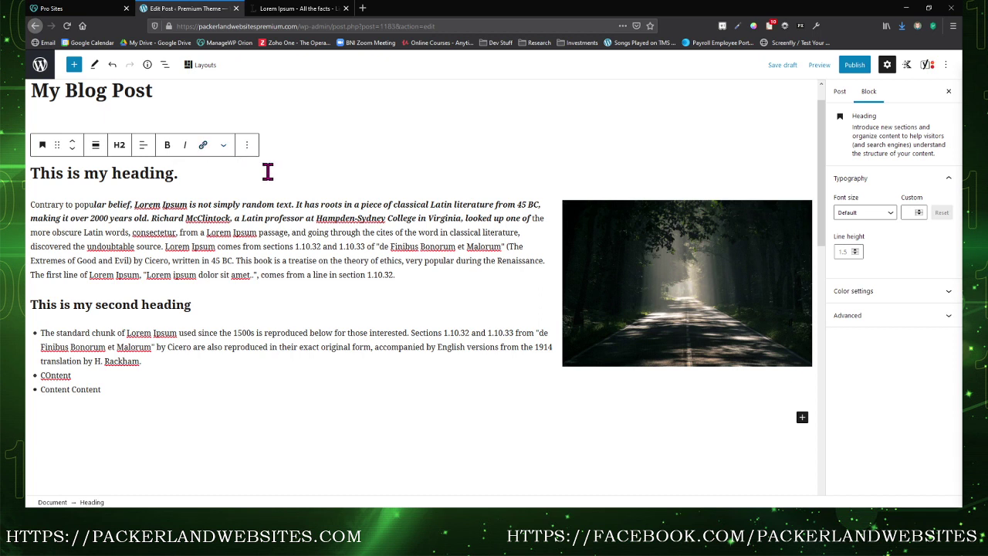
- Change the "This is my heading." block to heading level H3
{"action": "left_click", "coordinate": [119, 154]}
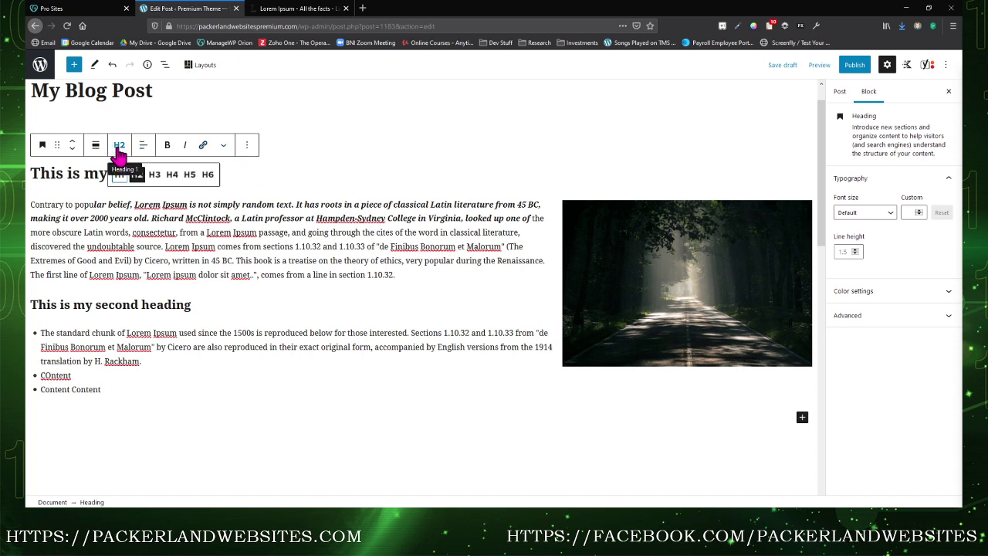
{"action": "left_click", "coordinate": [154, 175]}
{"action": "left_click", "coordinate": [256, 233]}
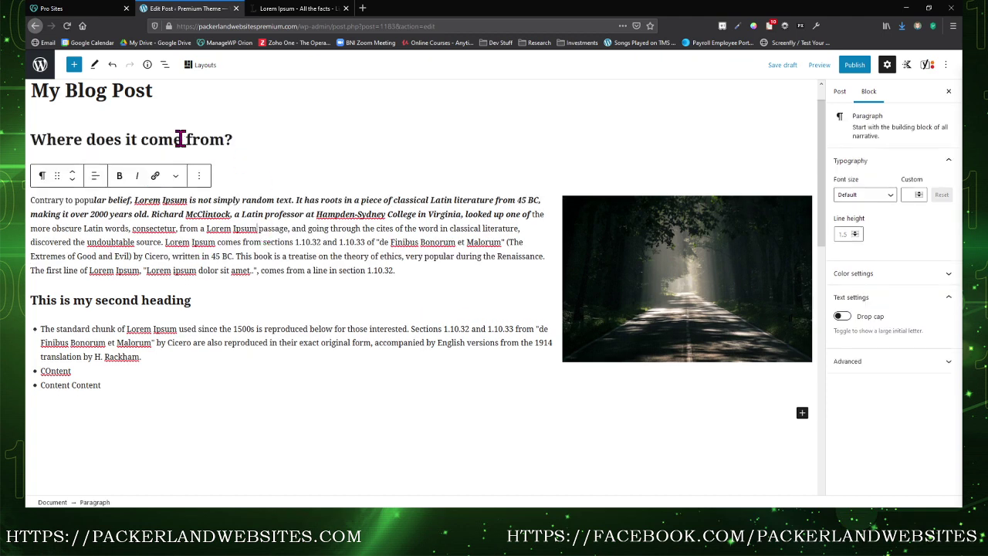
{"action": "left_click", "coordinate": [304, 166]}
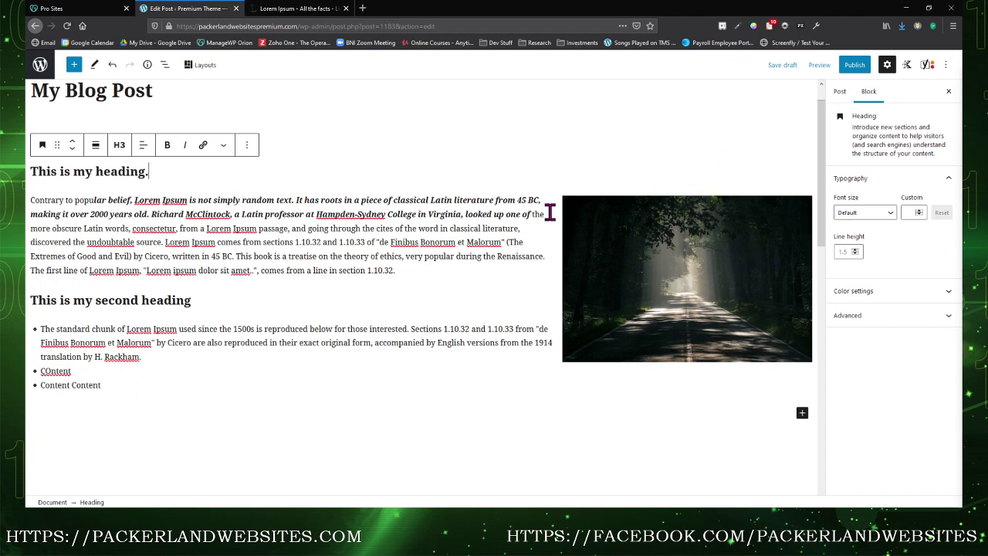
- Preview the post in a new tab, review its title, headings, image and list, and return to the post editor
{"action": "left_click", "coordinate": [633, 239]}
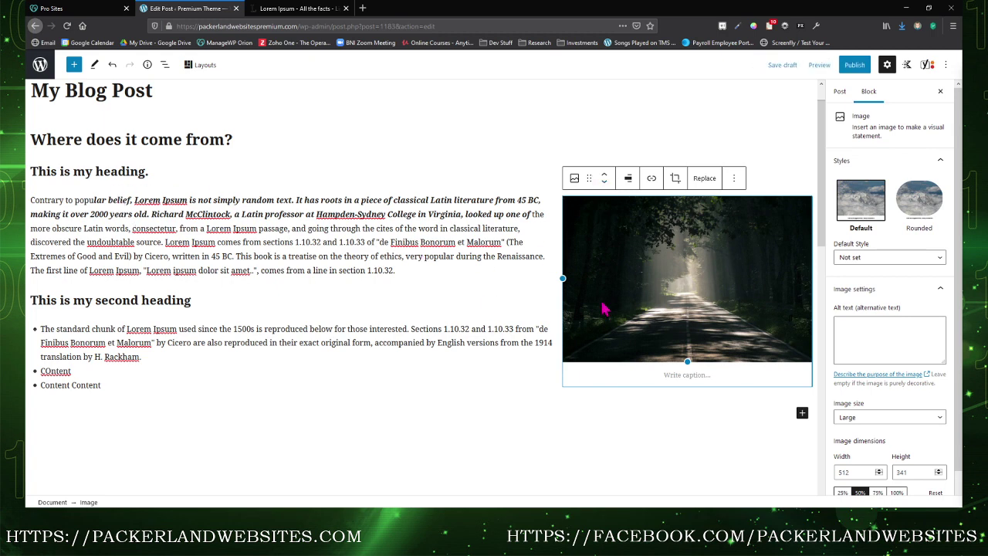
{"action": "left_click", "coordinate": [819, 66]}
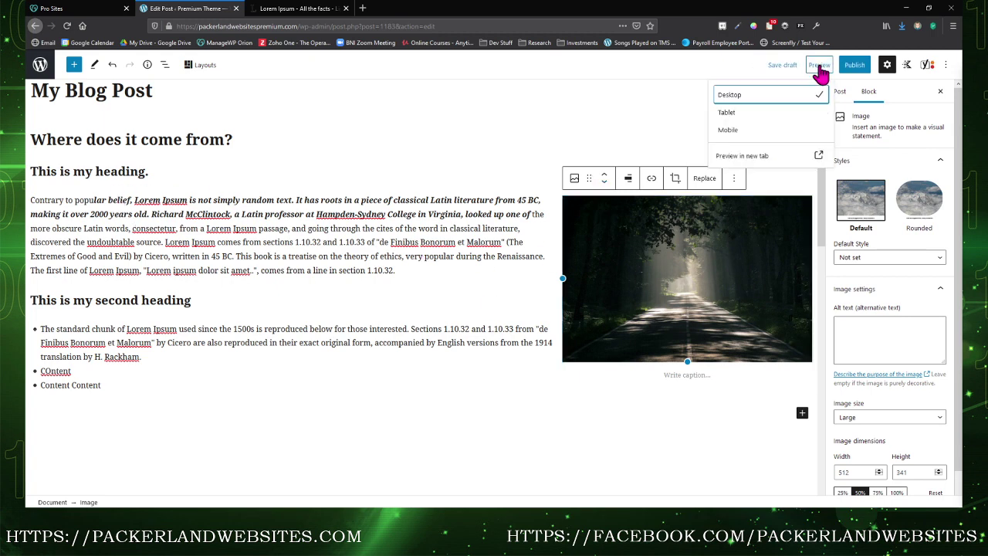
{"action": "left_click", "coordinate": [735, 161]}
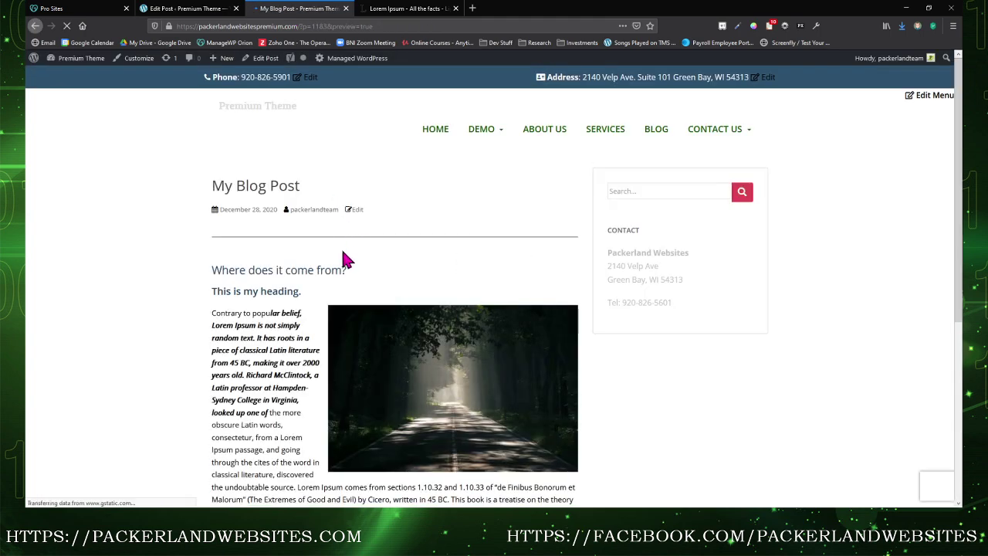
{"action": "scroll", "coordinate": [328, 339], "scroll_direction": "down", "scroll_amount": 3}
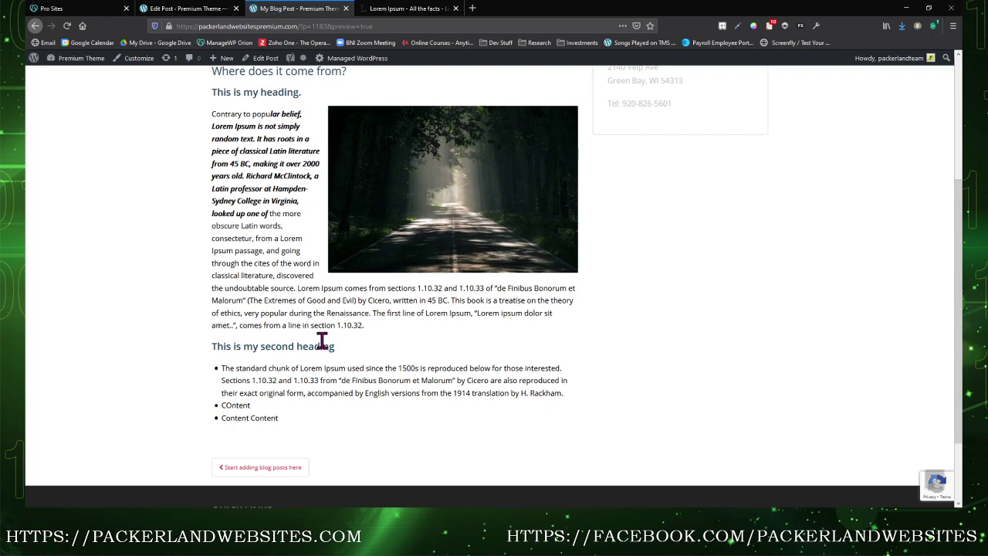
{"action": "scroll", "coordinate": [322, 340], "scroll_direction": "up", "scroll_amount": 3}
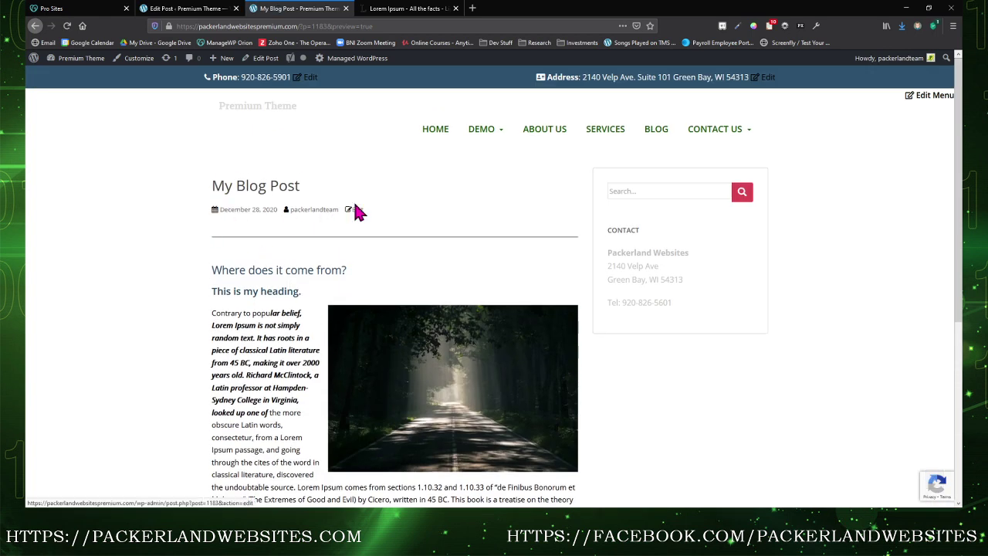
{"action": "left_click_drag", "start_coordinate": [213, 186], "coordinate": [291, 201]}
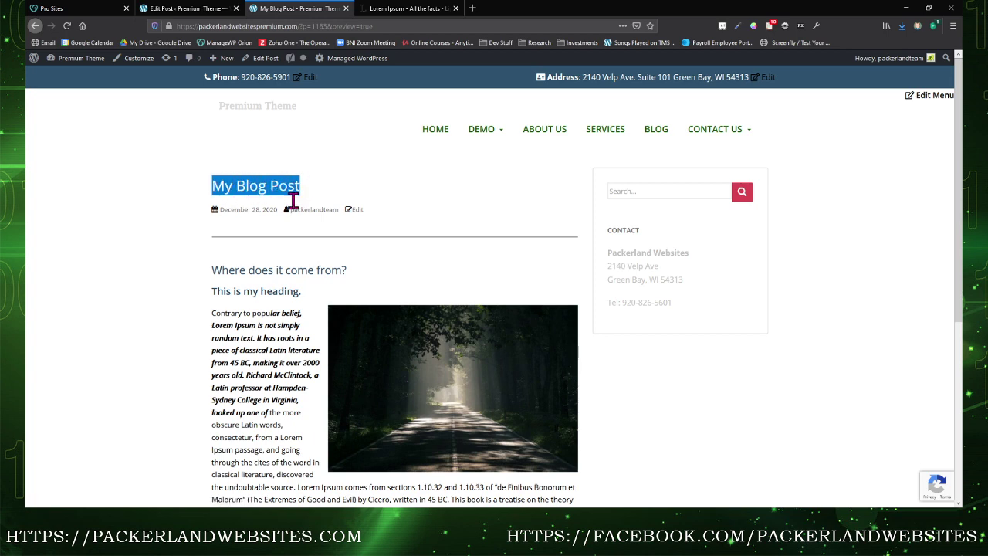
{"action": "scroll", "coordinate": [242, 165], "scroll_direction": "down", "scroll_amount": 2}
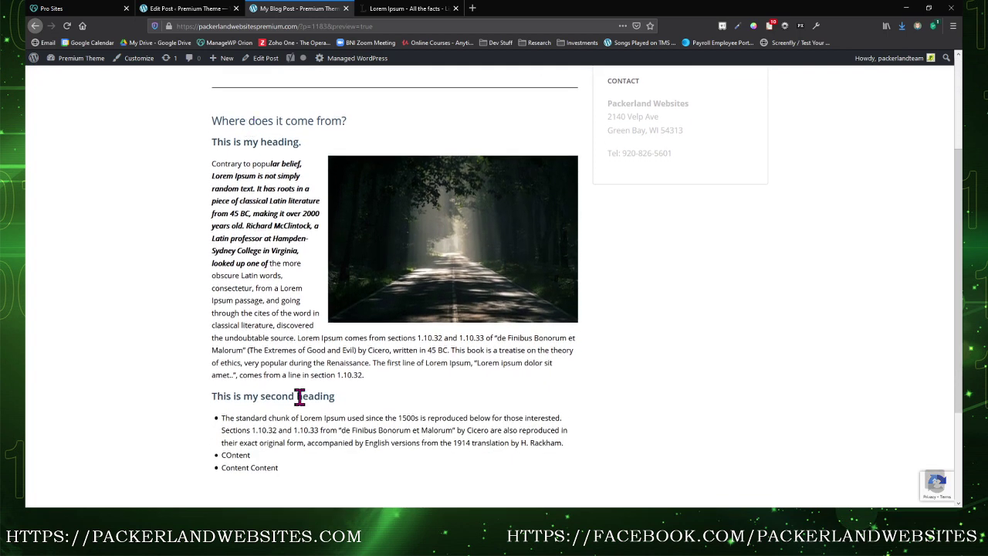
{"action": "scroll", "coordinate": [569, 358], "scroll_direction": "up", "scroll_amount": 2}
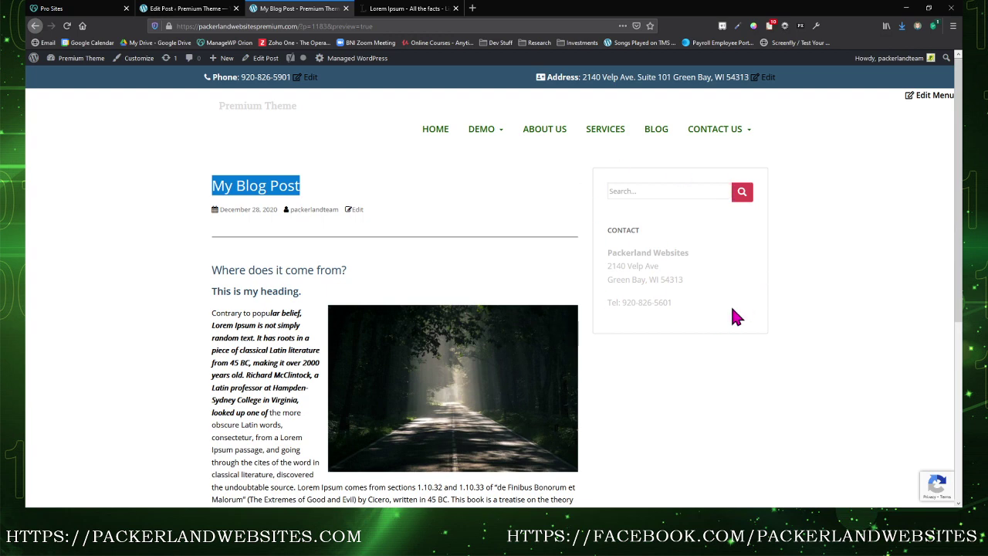
{"action": "scroll", "coordinate": [735, 317], "scroll_direction": "down", "scroll_amount": 1}
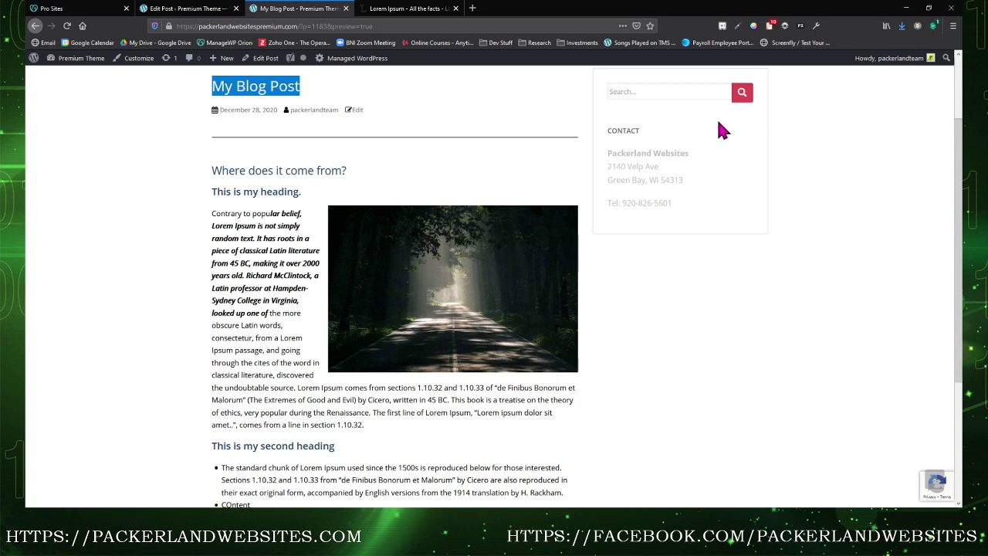
{"action": "left_click", "coordinate": [184, 9]}
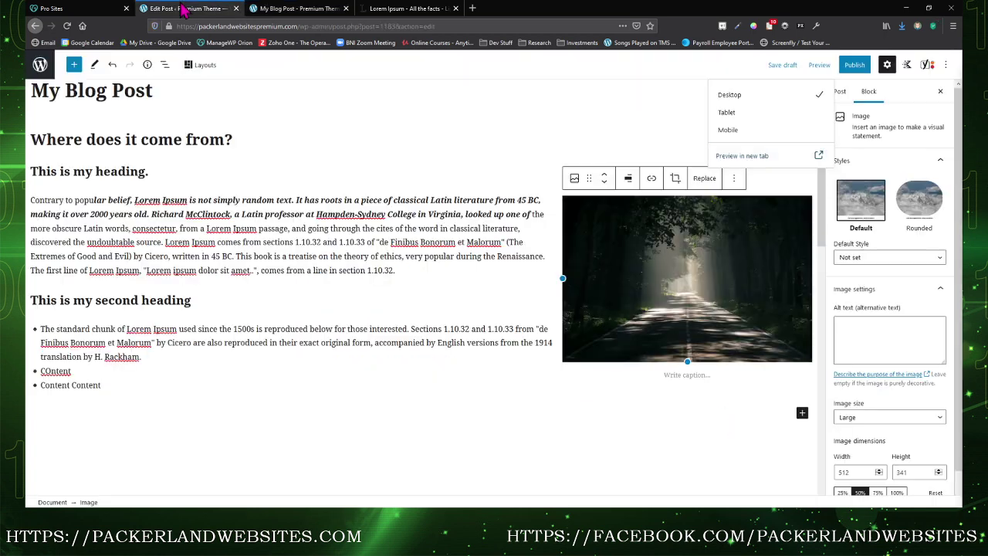
{"action": "left_click", "coordinate": [619, 91]}
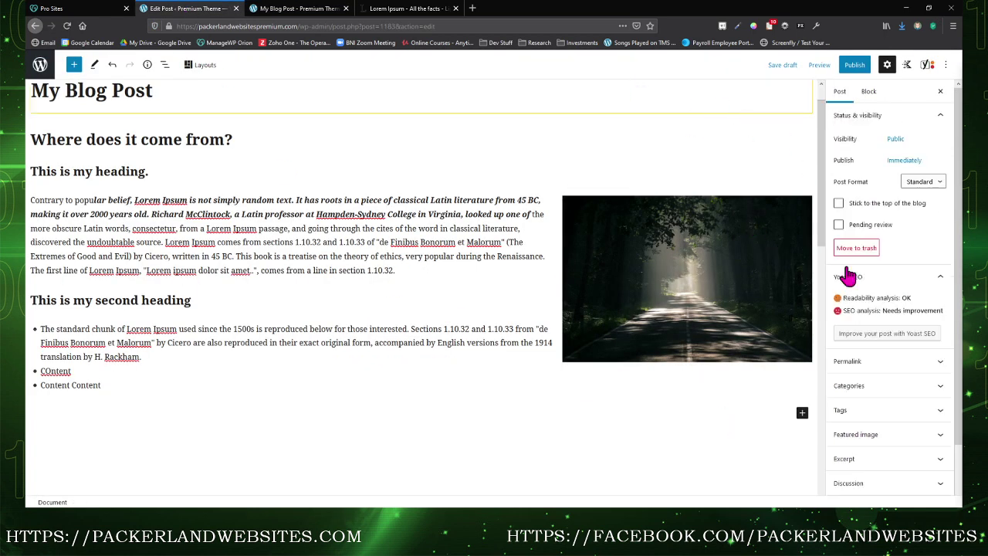
- Set the layout for this specific post to Full Width
{"action": "scroll", "coordinate": [751, 148], "scroll_direction": "up", "scroll_amount": 1}
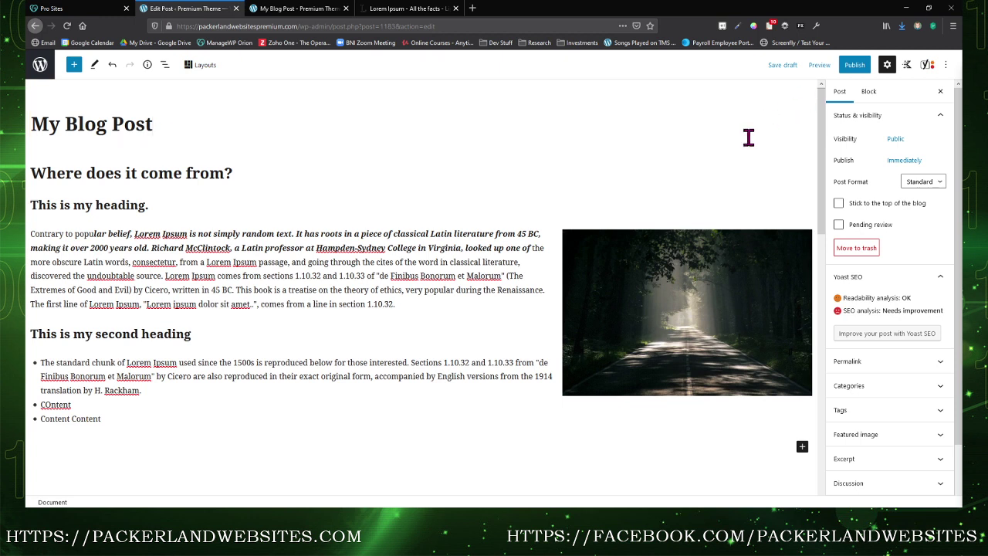
{"action": "scroll", "coordinate": [878, 394], "scroll_direction": "down", "scroll_amount": 2}
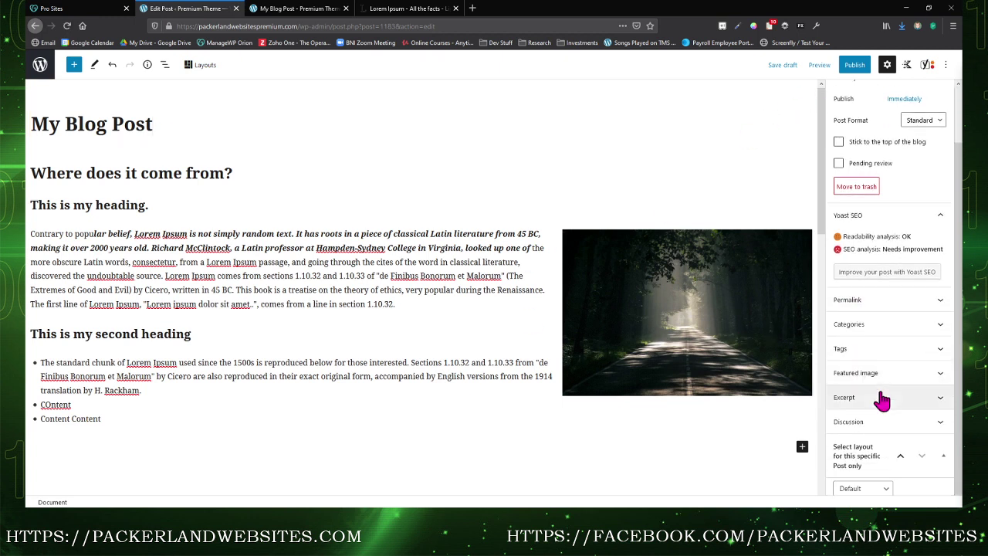
{"action": "left_click", "coordinate": [859, 483]}
{"action": "left_click", "coordinate": [854, 469]}
- Preview the post in a new tab and look over the page layout down to the footer
{"action": "left_click", "coordinate": [819, 66]}
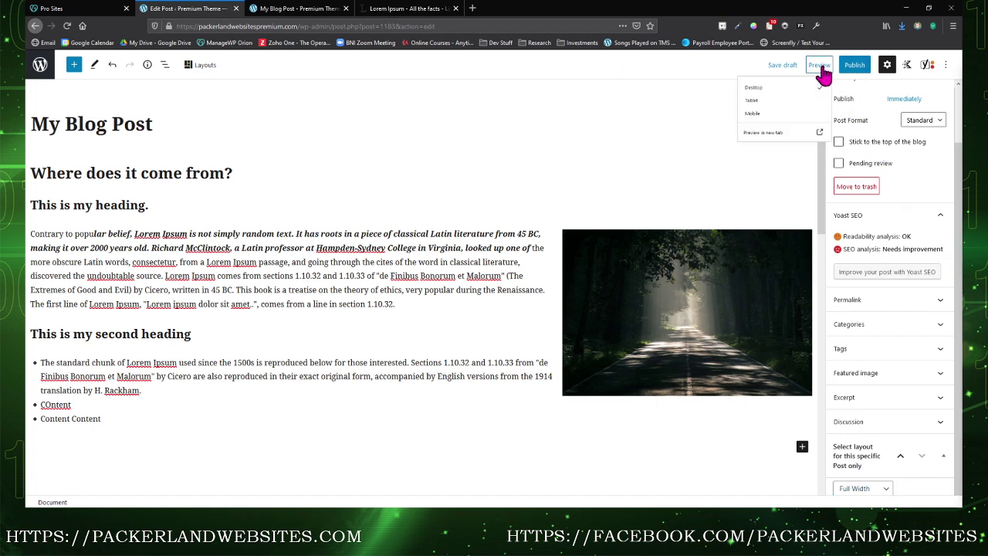
{"action": "left_click", "coordinate": [746, 156]}
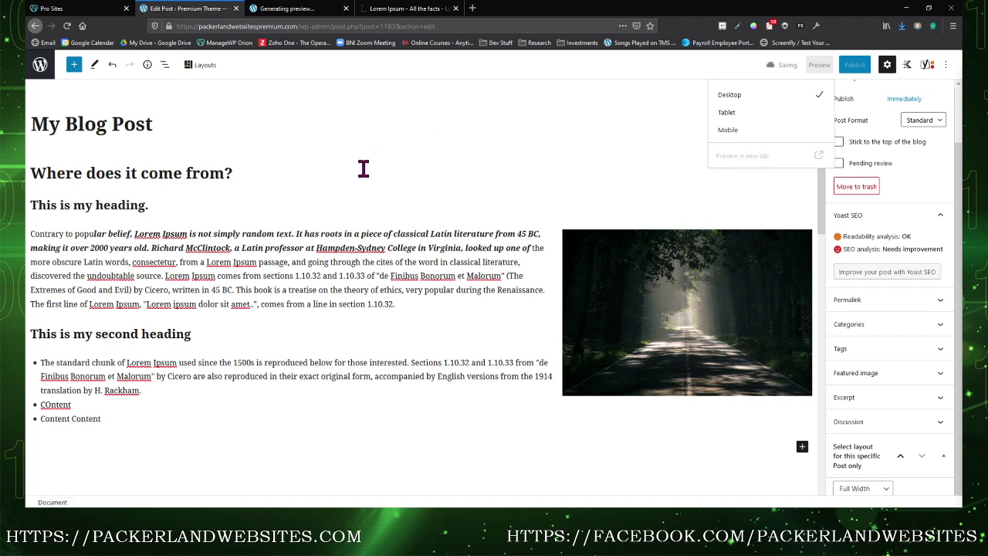
{"action": "left_click", "coordinate": [296, 9]}
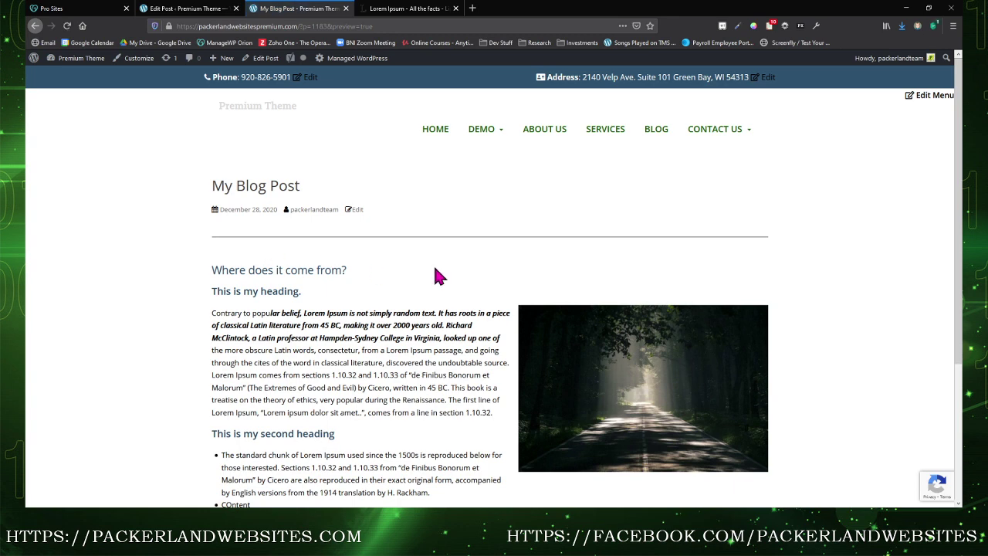
{"action": "scroll", "coordinate": [811, 382], "scroll_direction": "down", "scroll_amount": 3}
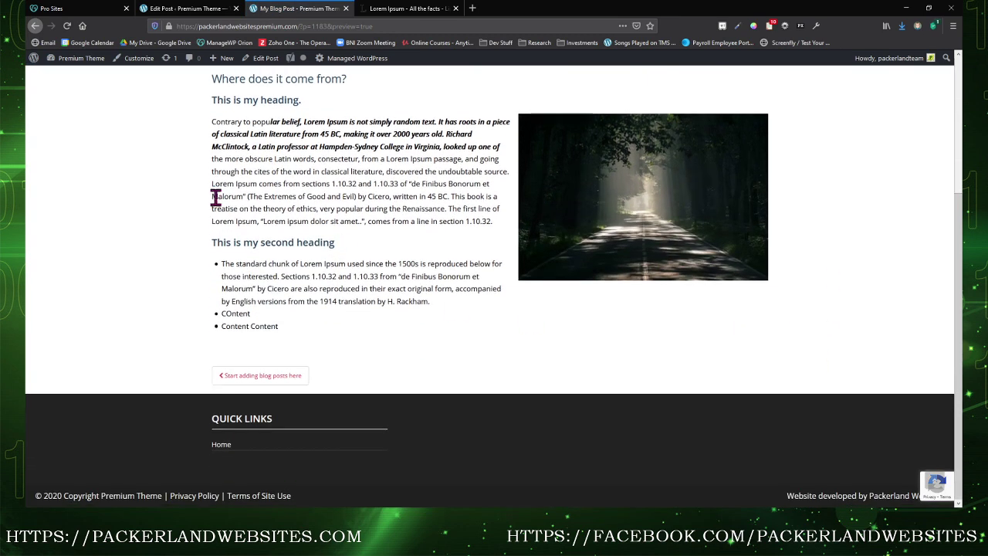
{"action": "scroll", "coordinate": [566, 338], "scroll_direction": "up", "scroll_amount": 3}
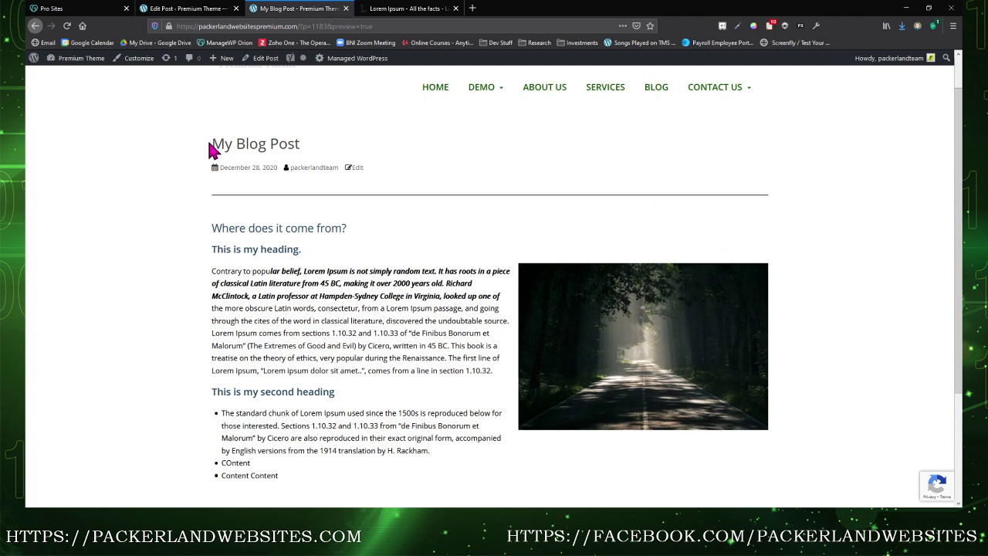
- Examine the title, the date and author line, and the body content on the preview page, and return to the post editor
{"action": "left_click_drag", "start_coordinate": [214, 150], "coordinate": [302, 147]}
{"action": "left_click_drag", "start_coordinate": [281, 482], "coordinate": [224, 167]}
{"action": "left_click", "coordinate": [189, 167]}
{"action": "left_click_drag", "start_coordinate": [369, 172], "coordinate": [198, 177]}
{"action": "left_click", "coordinate": [250, 255]}
{"action": "left_click_drag", "start_coordinate": [212, 234], "coordinate": [353, 371]}
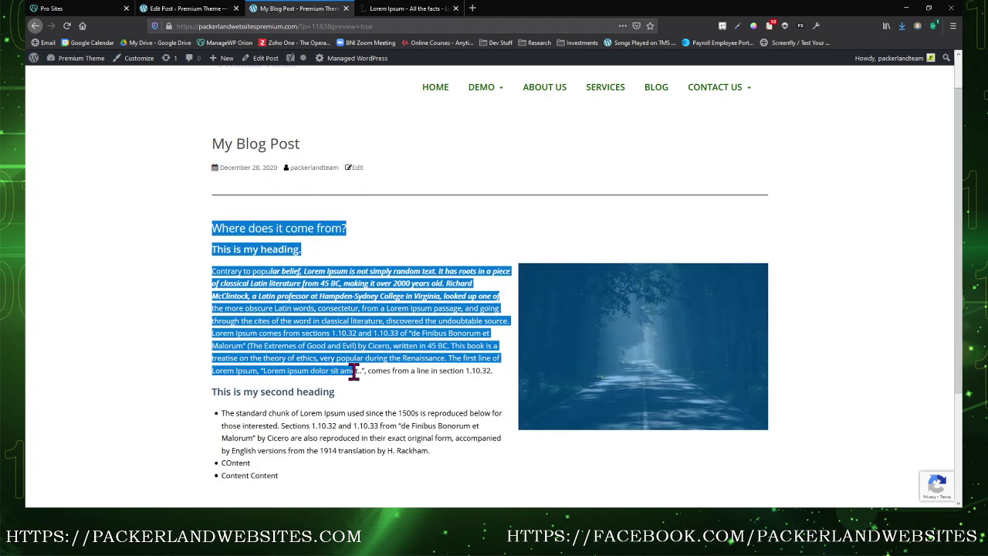
{"action": "left_click", "coordinate": [329, 320]}
{"action": "left_click", "coordinate": [193, 12]}
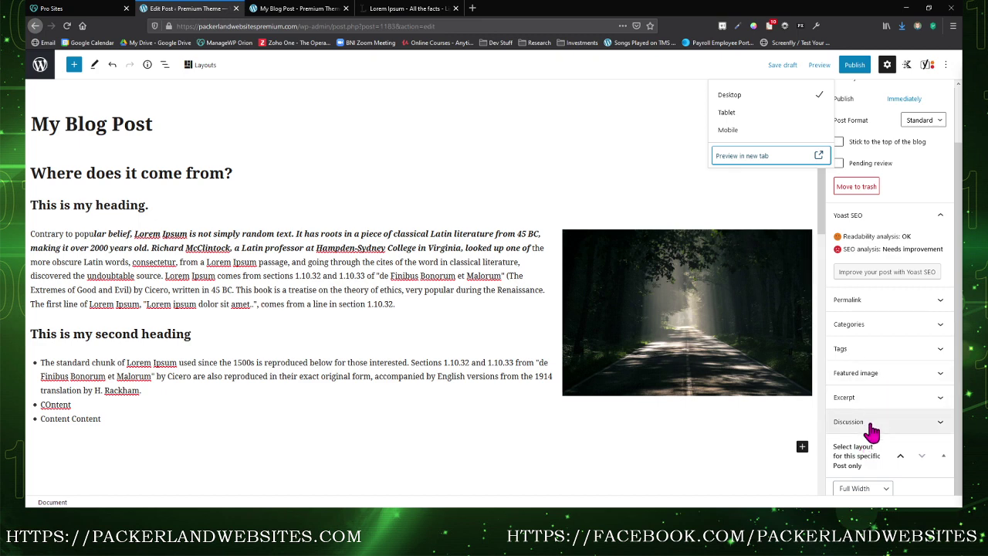
- Add the tags "tree" and "street" to the post
{"action": "left_click", "coordinate": [861, 351]}
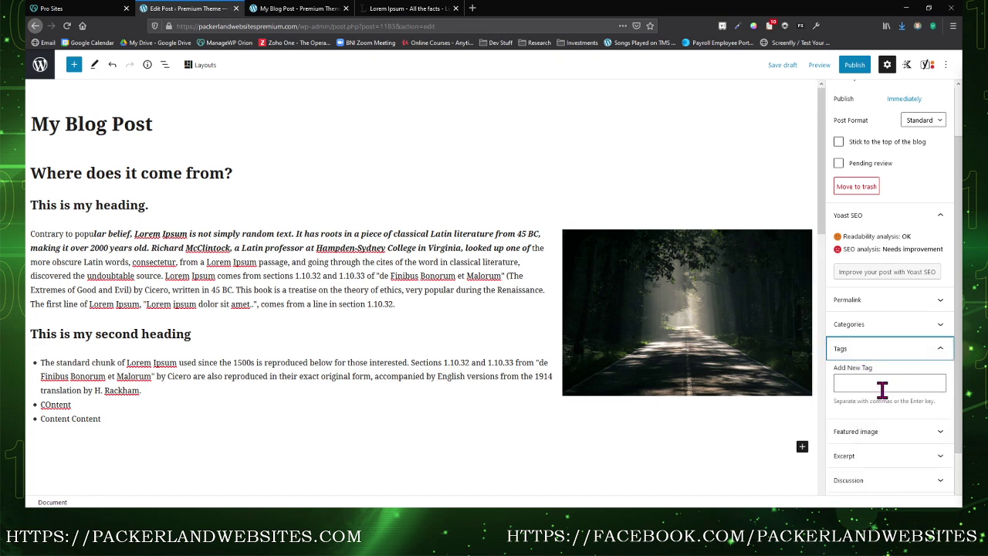
{"action": "left_click", "coordinate": [881, 384]}
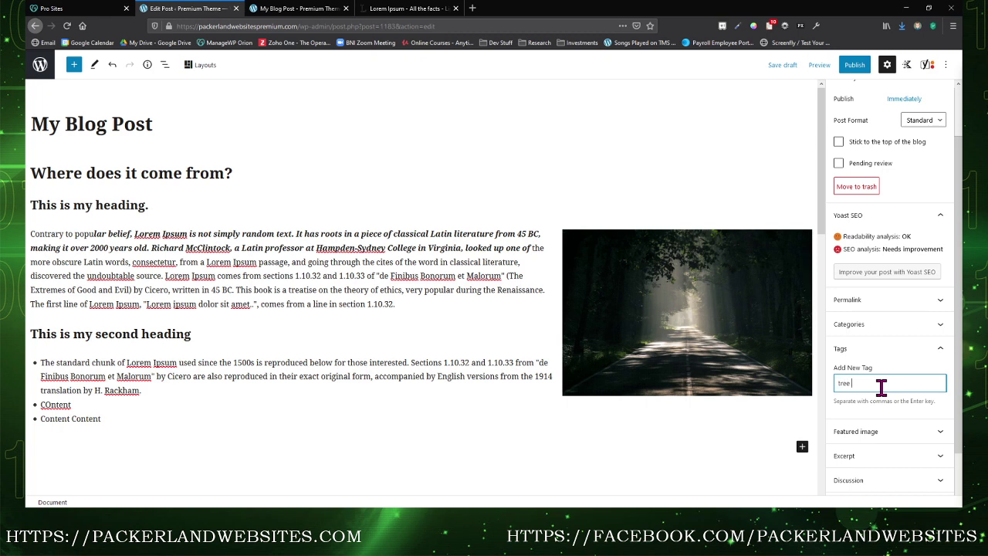
{"action": "type", "text": "tree"}
{"action": "key", "text": "Return"}
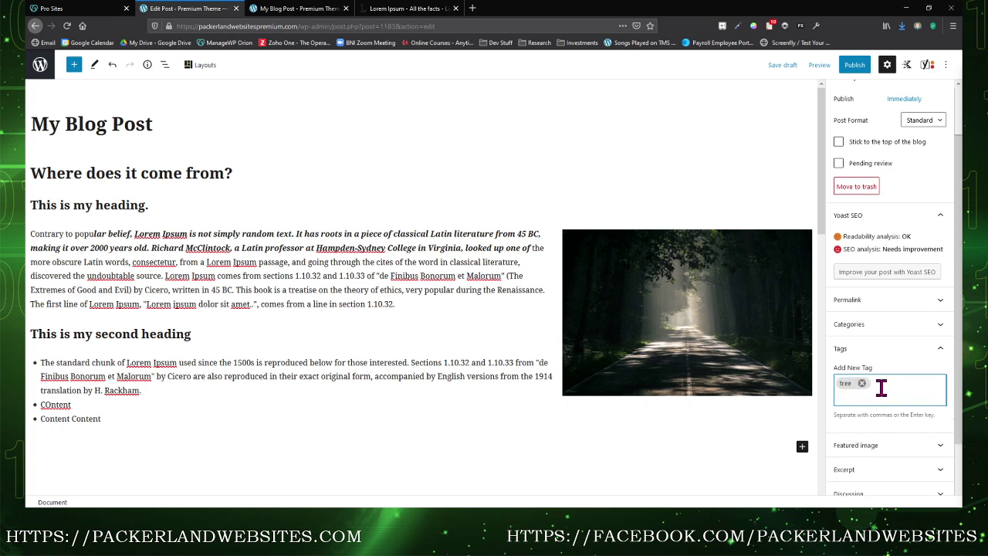
{"action": "type", "text": "street"}
{"action": "key", "text": "Return"}
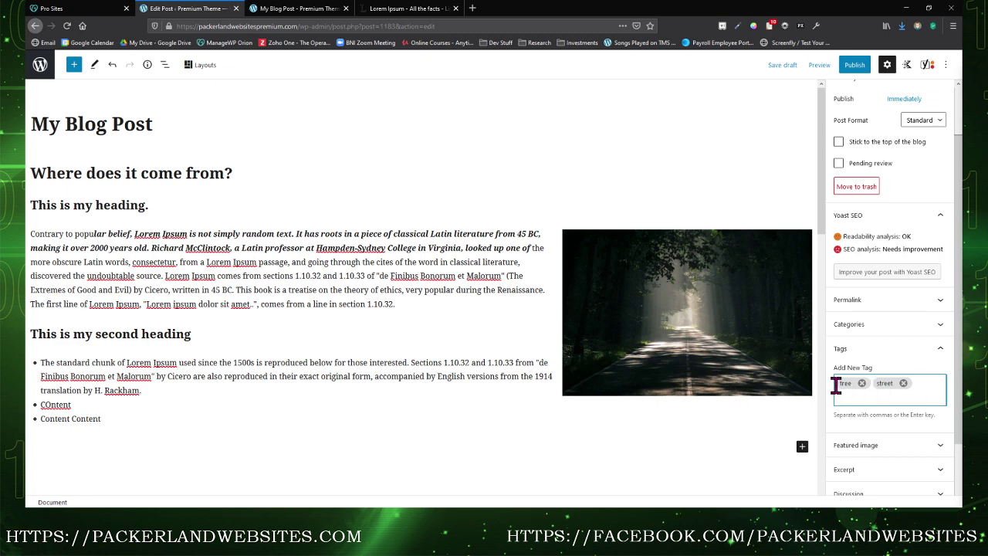
- Publish the post with public visibility and immediate publishing, passing through the pre-publish checks
{"action": "left_click", "coordinate": [858, 68]}
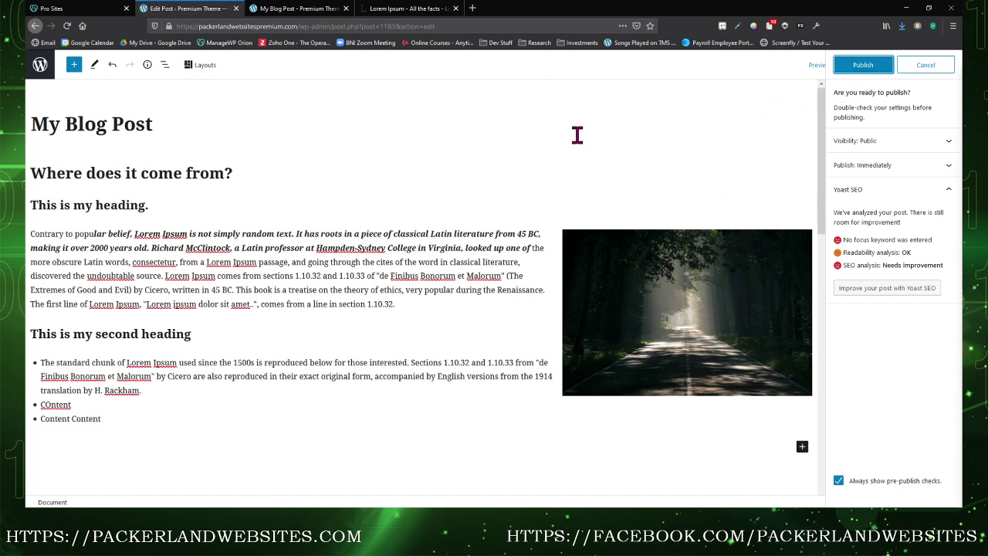
{"action": "scroll", "coordinate": [397, 397], "scroll_direction": "down", "scroll_amount": 2}
{"action": "scroll", "coordinate": [398, 253], "scroll_direction": "up", "scroll_amount": 2}
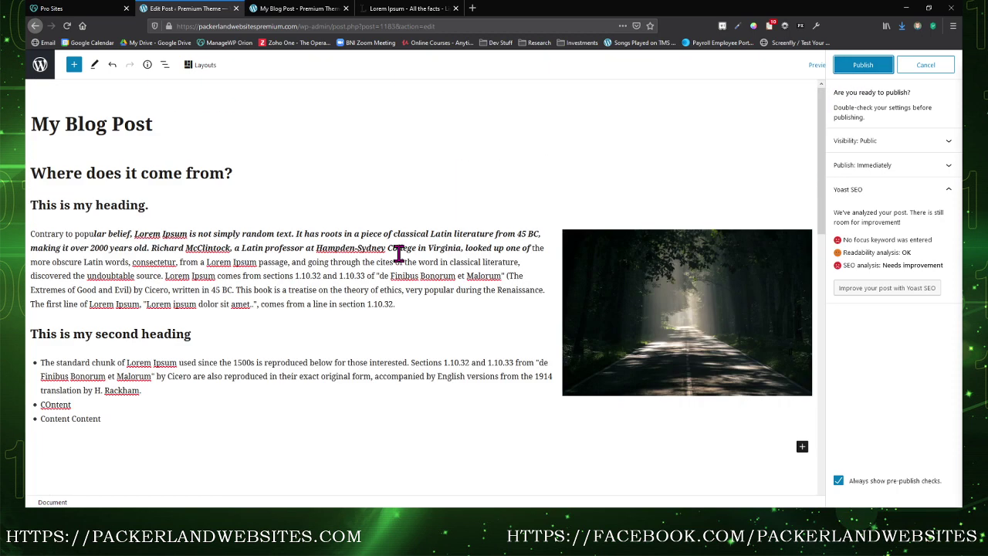
{"action": "left_click", "coordinate": [862, 68]}
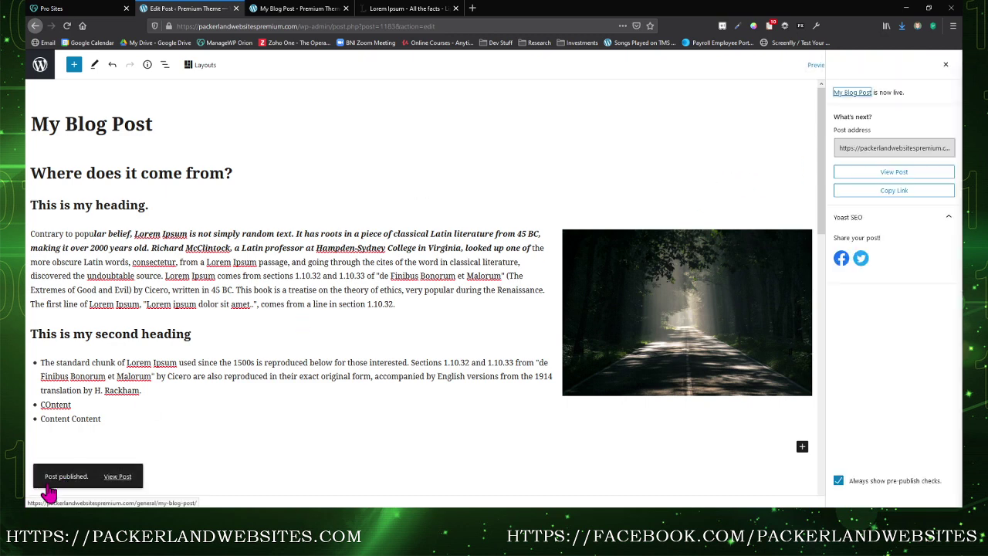
- View the published post down to its tags, look at the earlier preview, and return to the post editor
{"action": "left_click", "coordinate": [117, 477]}
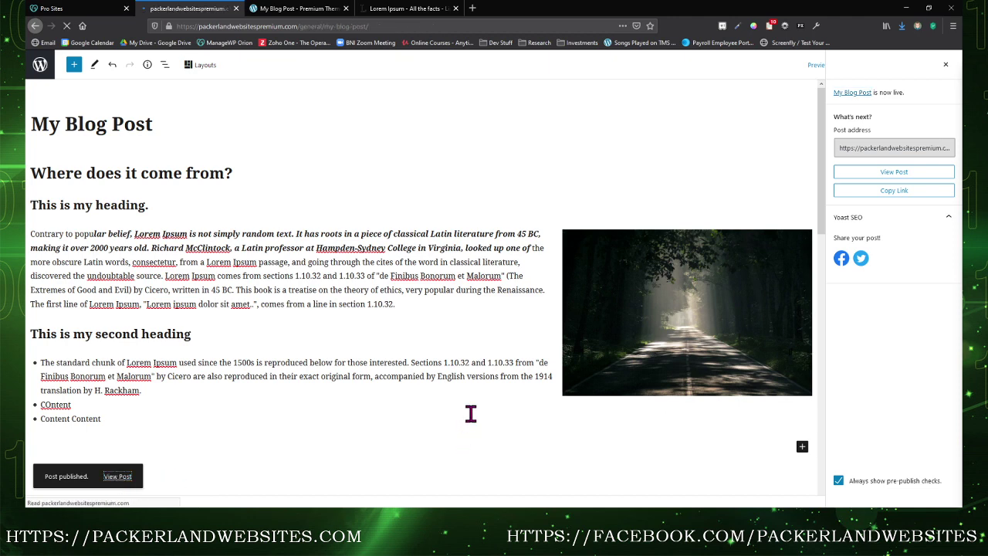
{"action": "scroll", "coordinate": [428, 276], "scroll_direction": "down", "scroll_amount": 3}
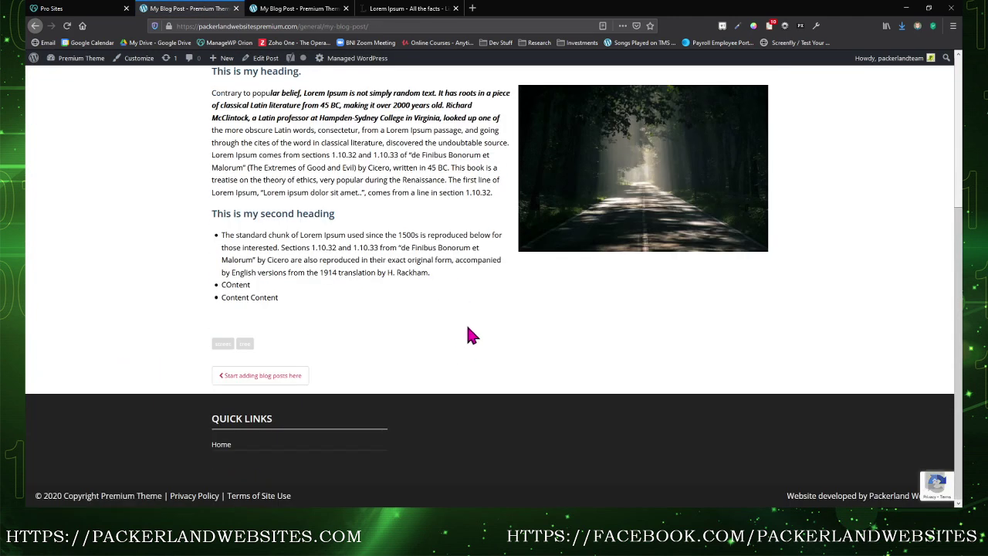
{"action": "scroll", "coordinate": [468, 332], "scroll_direction": "up", "scroll_amount": 3}
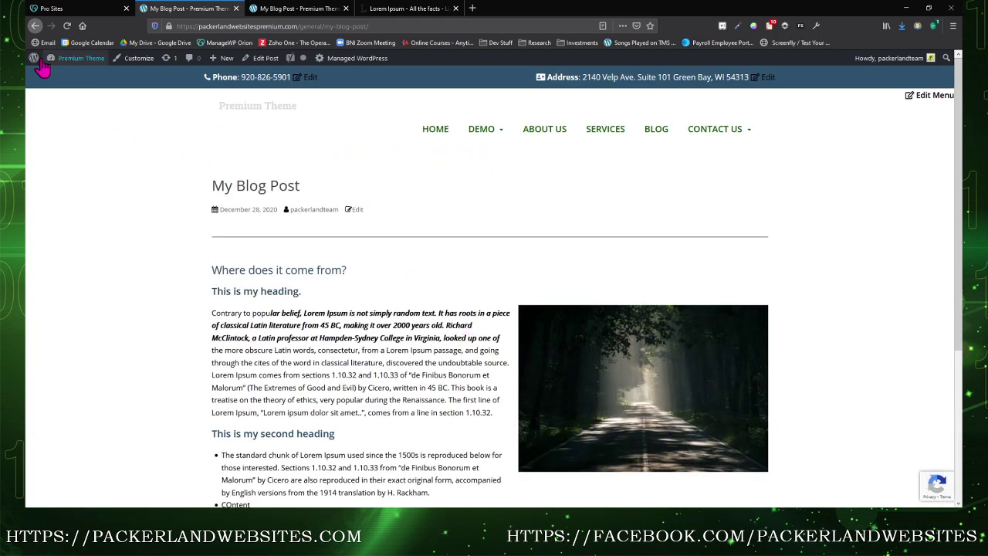
{"action": "left_click", "coordinate": [35, 25]}
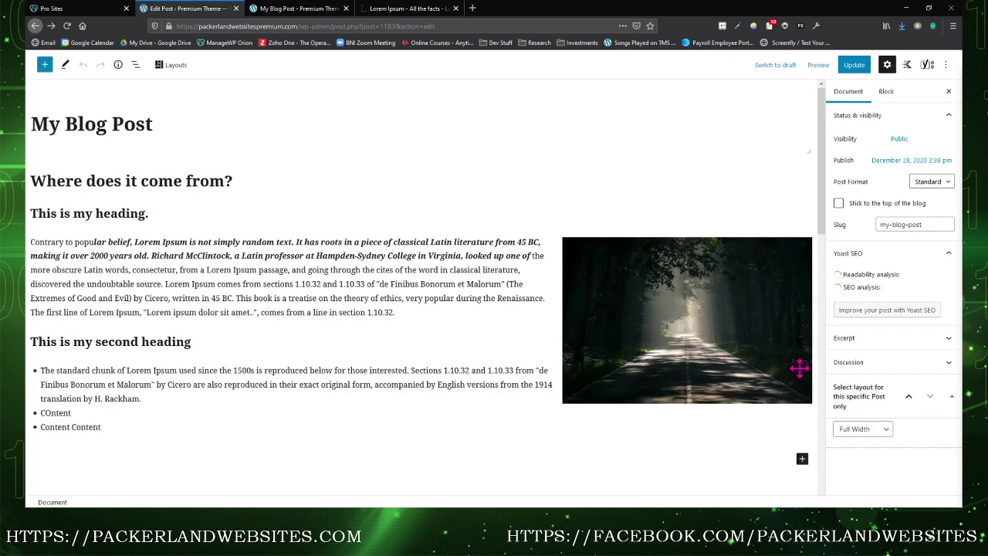
{"action": "left_click", "coordinate": [292, 9]}
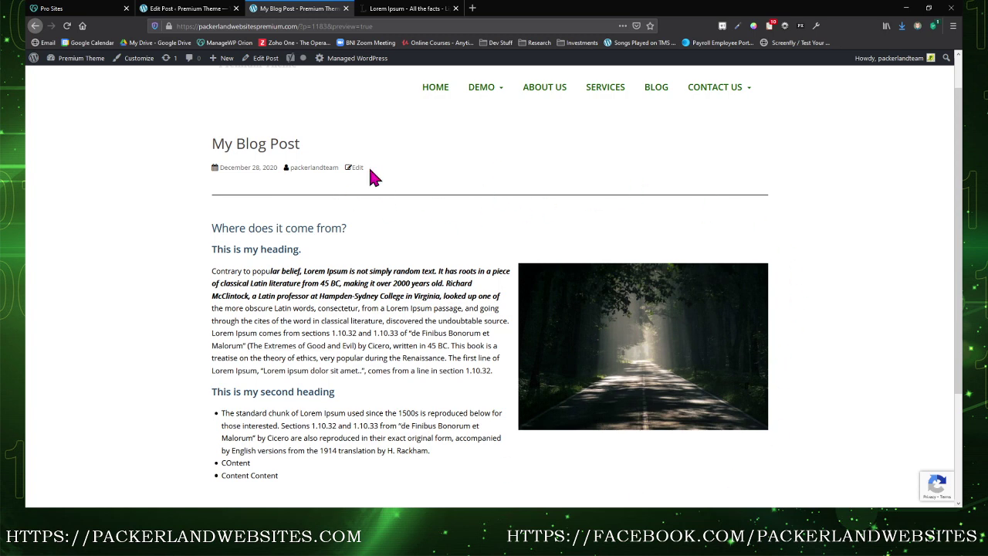
{"action": "left_click", "coordinate": [190, 10]}
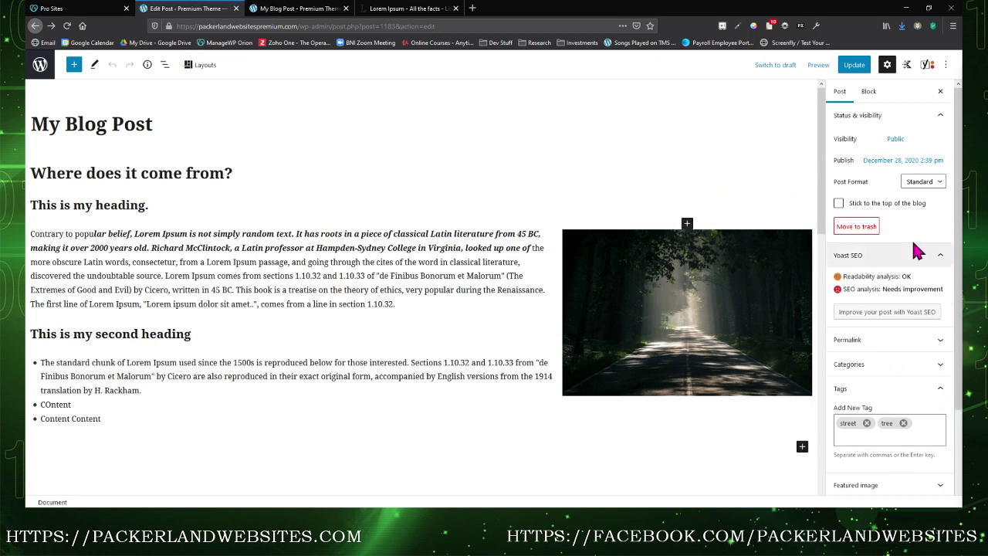
- Set cropped-Premium-Theme.jpg from the media library as the post's featured image
{"action": "scroll", "coordinate": [896, 405], "scroll_direction": "down", "scroll_amount": 3}
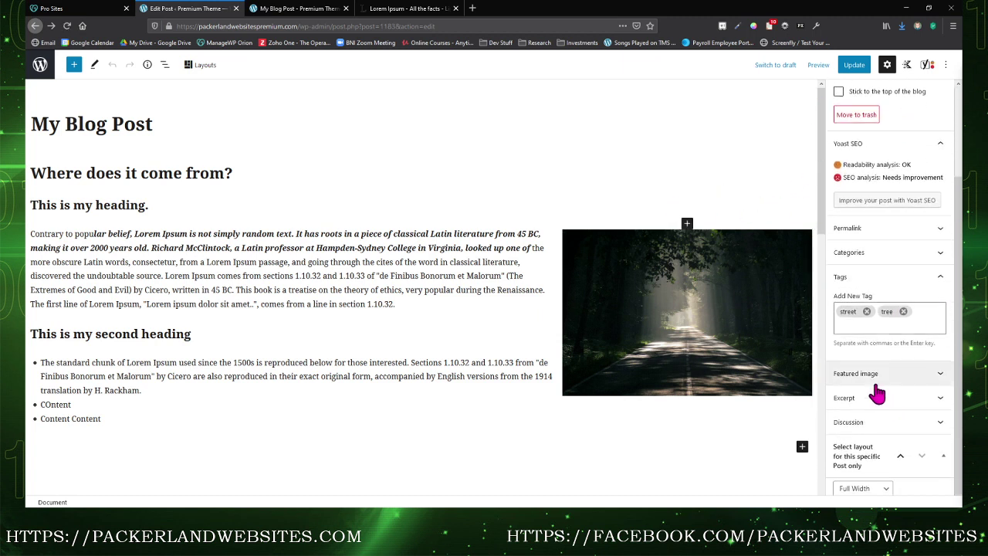
{"action": "left_click", "coordinate": [868, 383]}
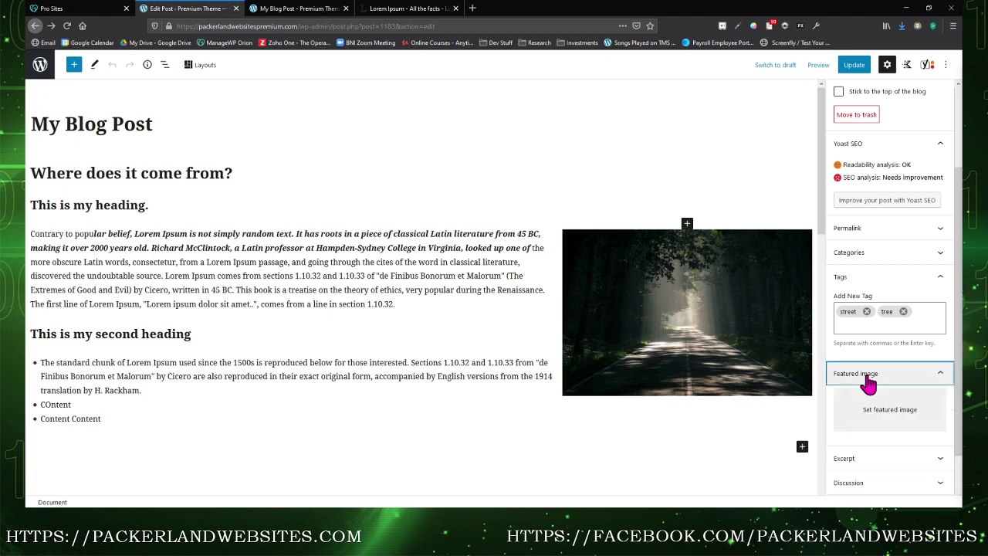
{"action": "left_click", "coordinate": [882, 420]}
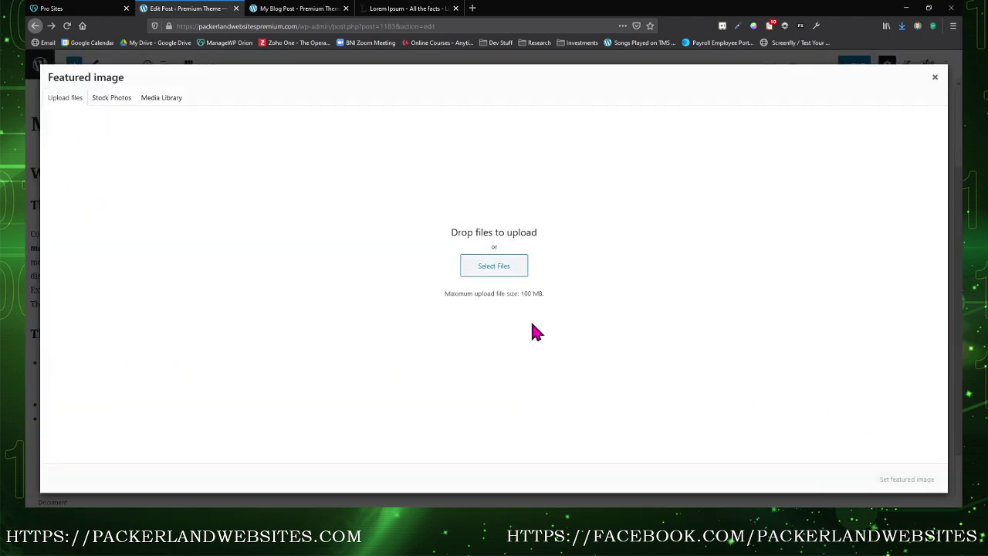
{"action": "left_click", "coordinate": [154, 99]}
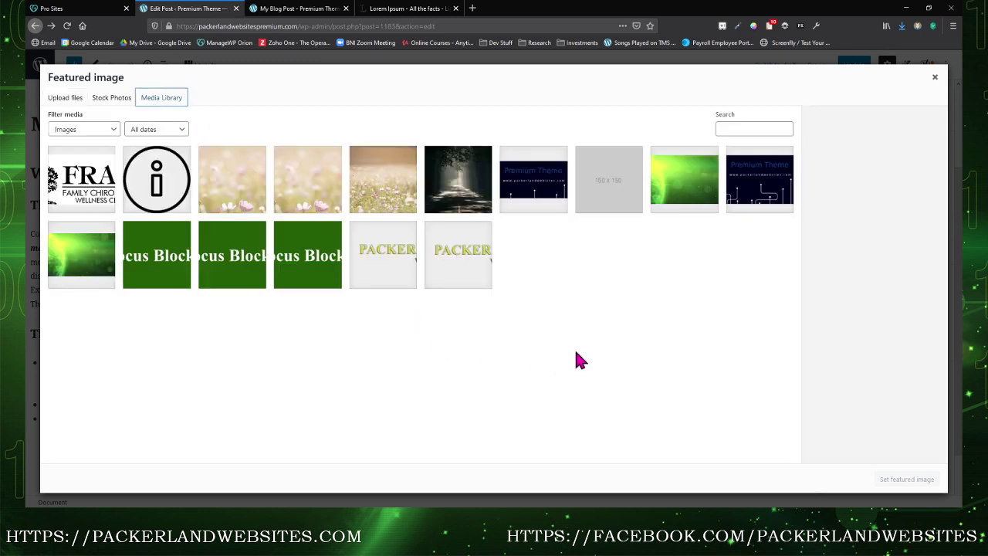
{"action": "left_click", "coordinate": [537, 189]}
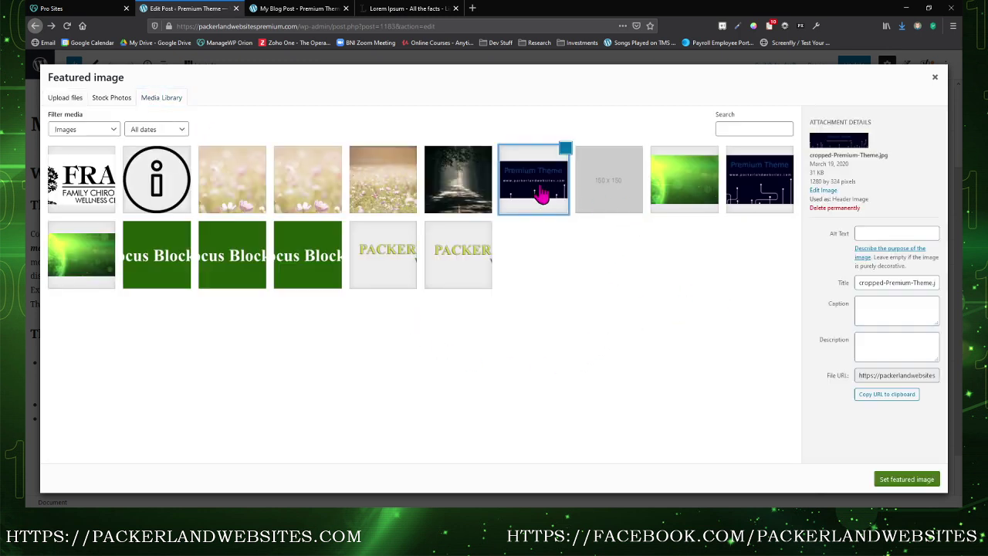
{"action": "left_click", "coordinate": [918, 480]}
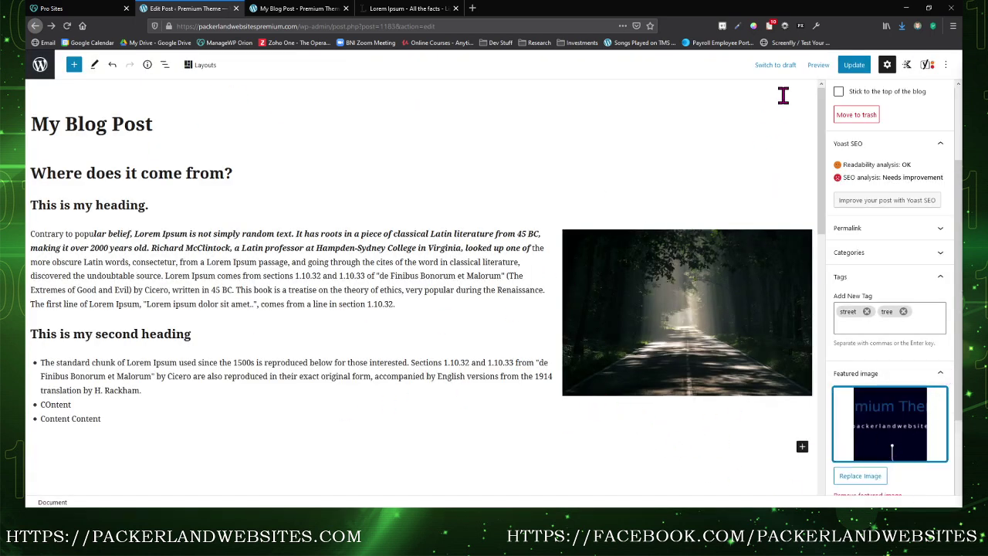
- Preview the post in a new tab to check the featured image above the title, and return to the post editor
{"action": "left_click", "coordinate": [818, 65]}
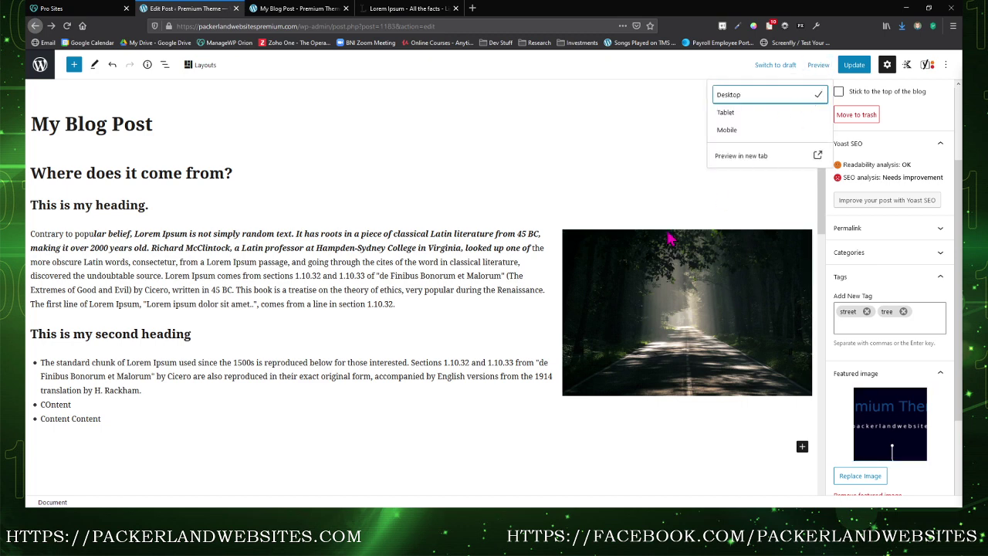
{"action": "left_click", "coordinate": [746, 157]}
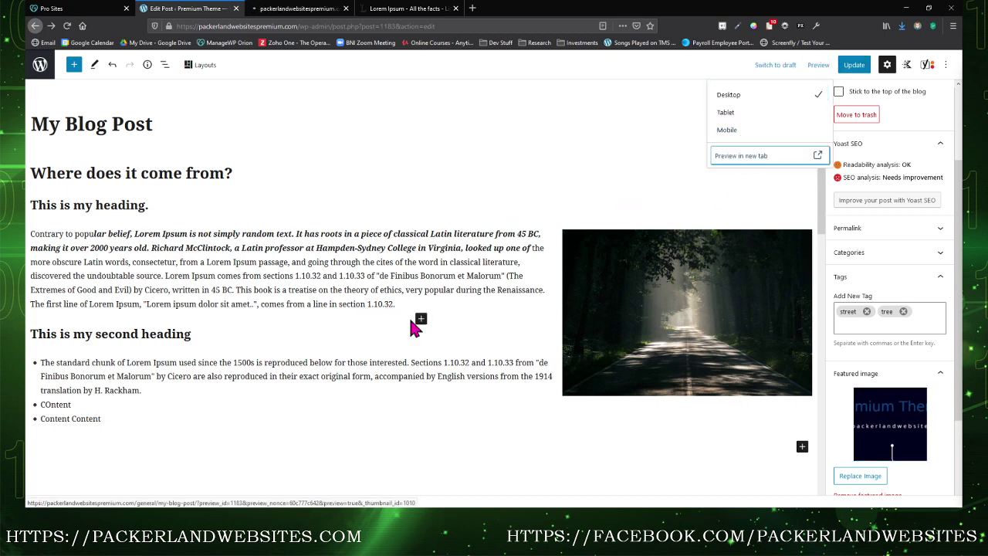
{"action": "left_click", "coordinate": [280, 11]}
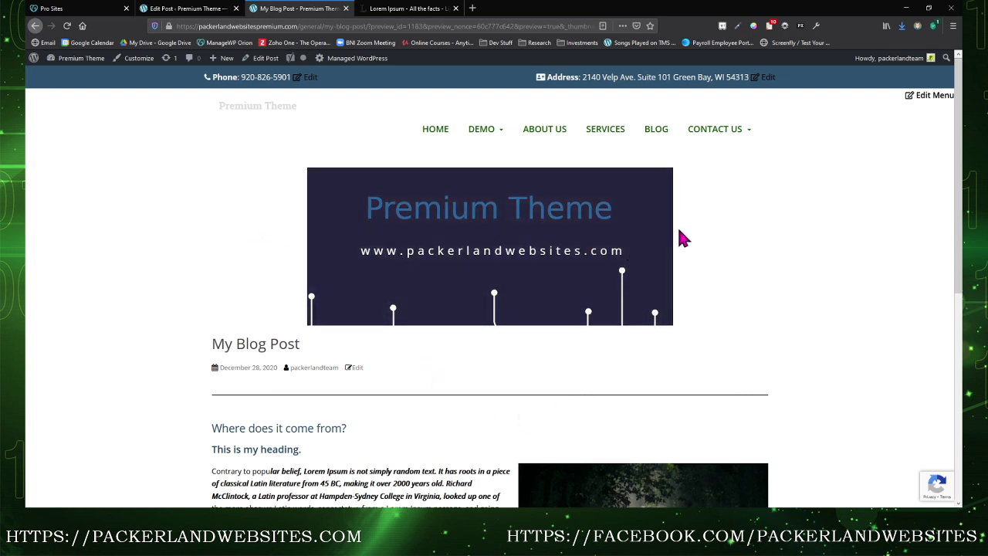
{"action": "left_click", "coordinate": [194, 10]}
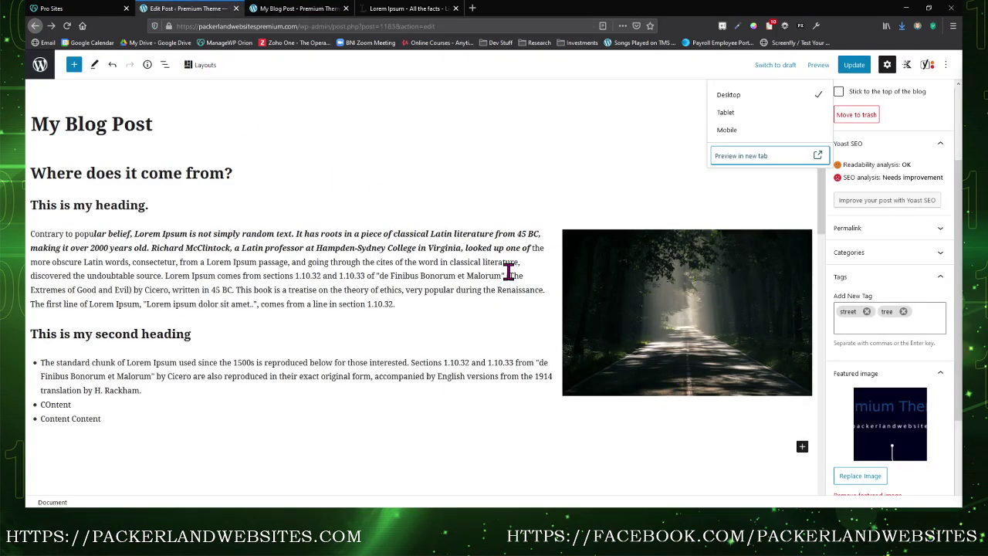
{"action": "left_click", "coordinate": [435, 203]}
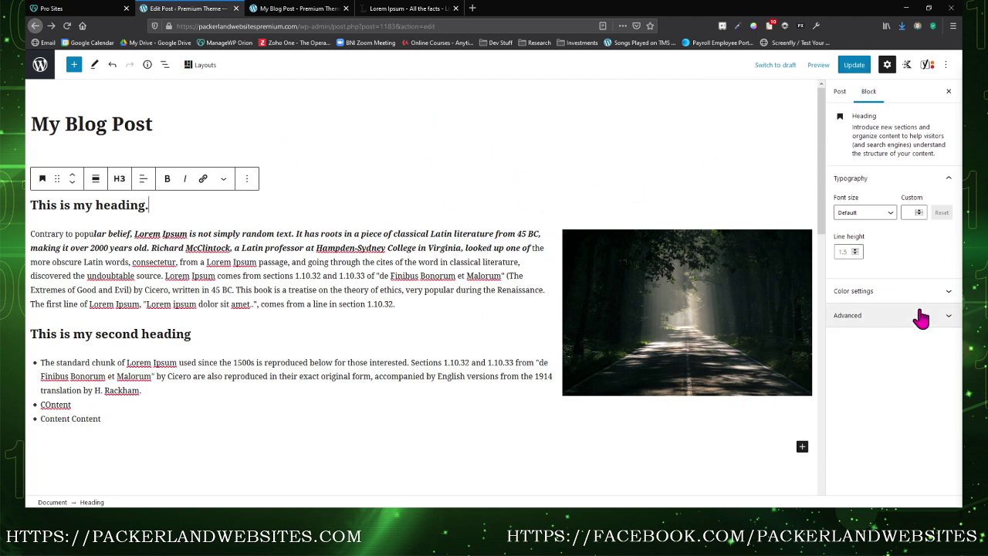
- Stay on the post editor when asked about leaving, update the post to save its changes, and return to the posts list
{"action": "left_click", "coordinate": [41, 65]}
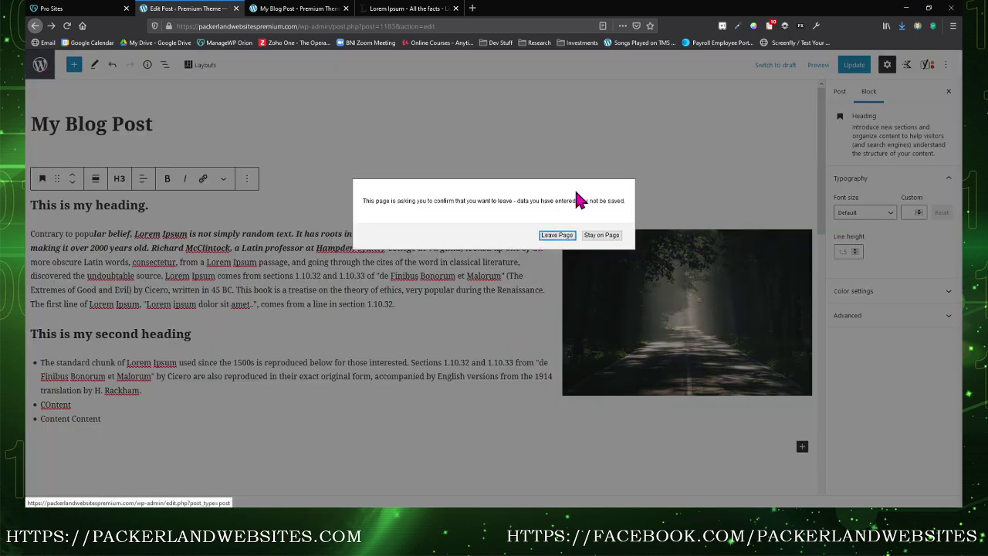
{"action": "left_click_drag", "start_coordinate": [365, 201], "coordinate": [632, 197]}
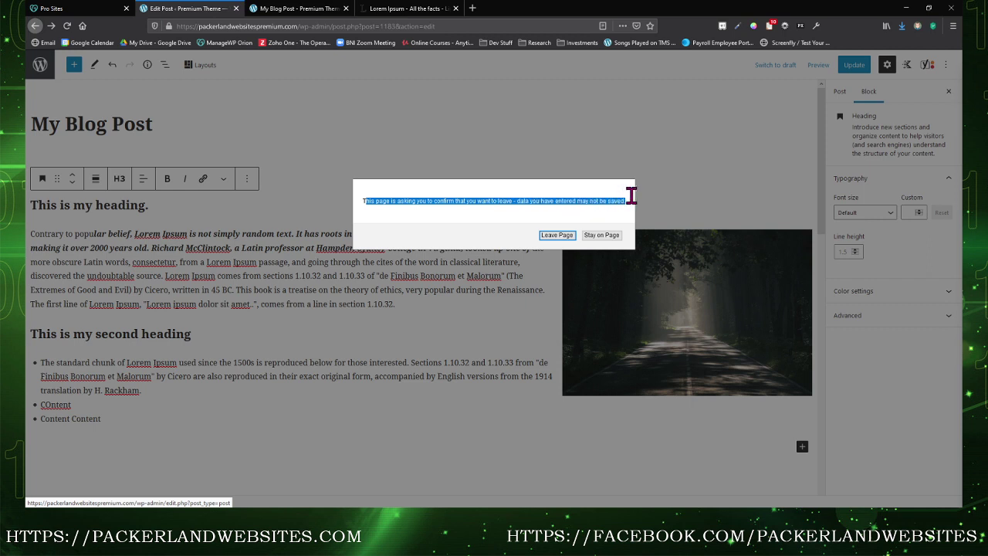
{"action": "left_click", "coordinate": [602, 235]}
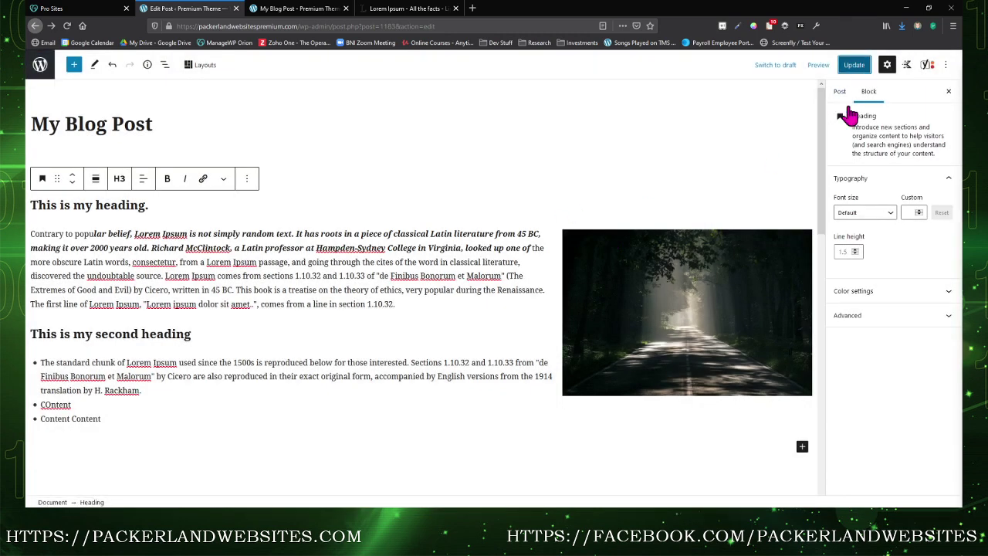
{"action": "left_click", "coordinate": [854, 64]}
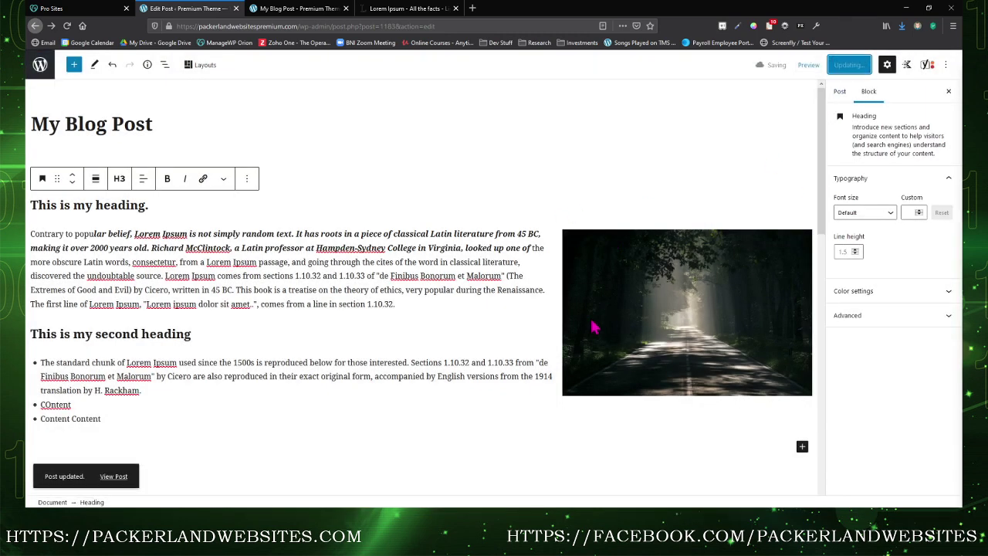
{"action": "left_click", "coordinate": [40, 67]}
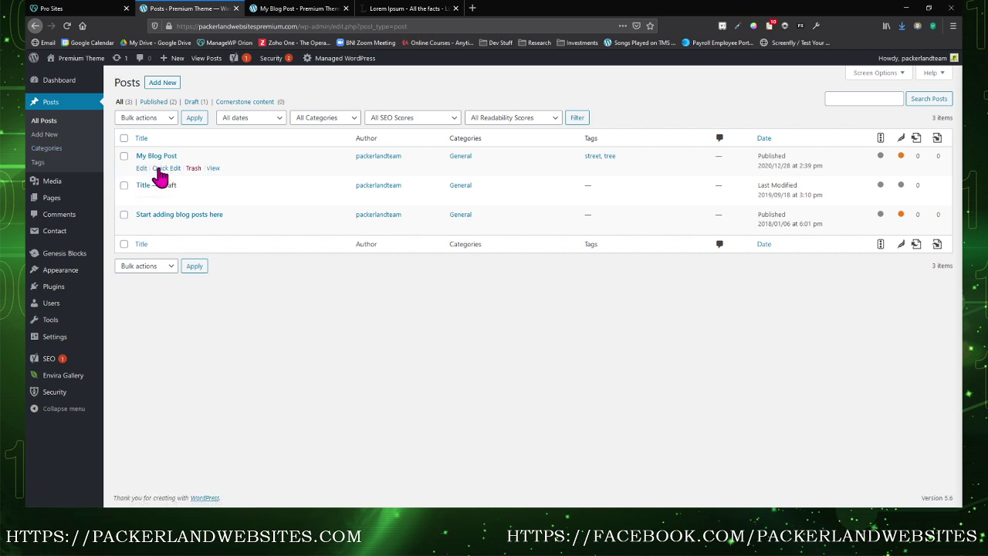
- Quick-edit My Blog Post in the posts list, leave it non-sticky, assign it to the next author in the list, and update it
{"action": "left_click", "coordinate": [164, 169]}
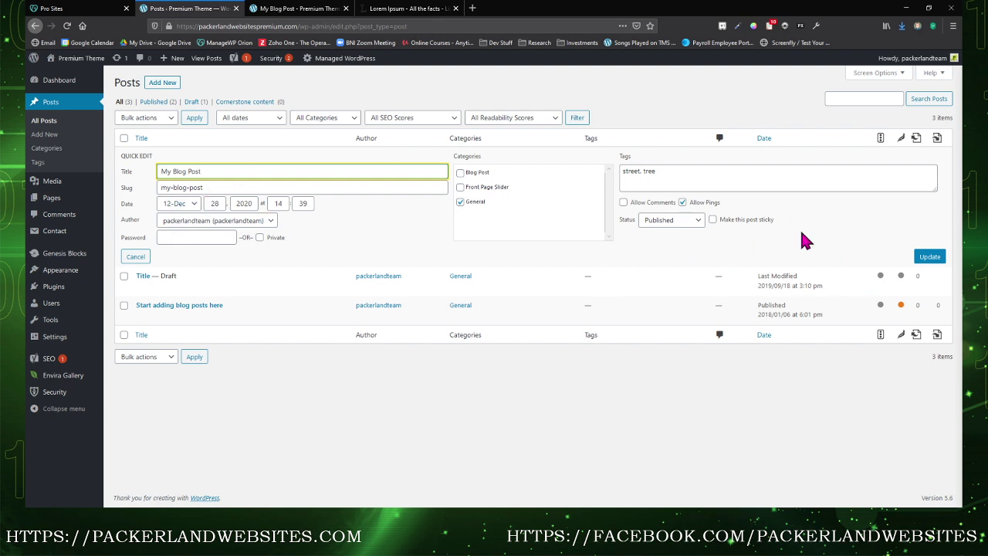
{"action": "left_click", "coordinate": [713, 220]}
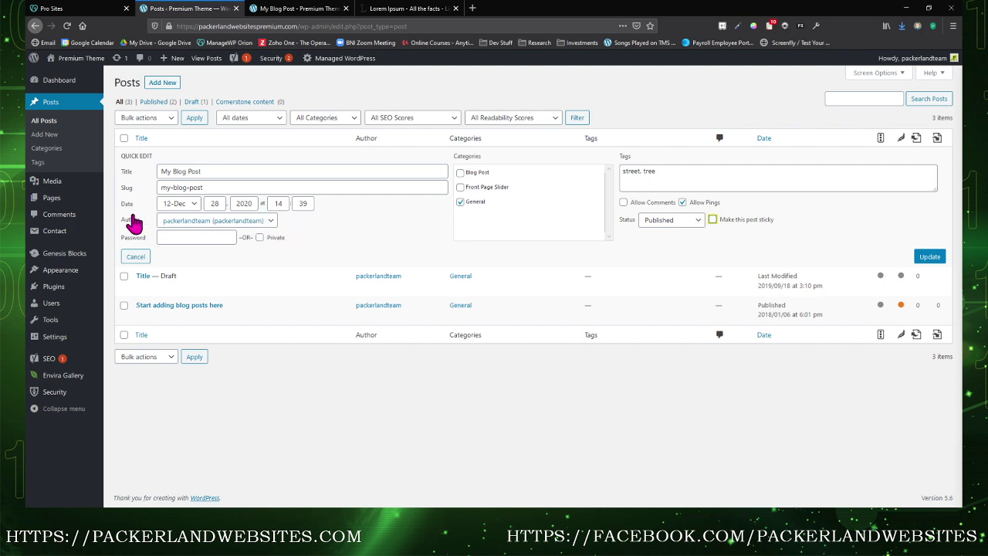
{"action": "left_click", "coordinate": [201, 223]}
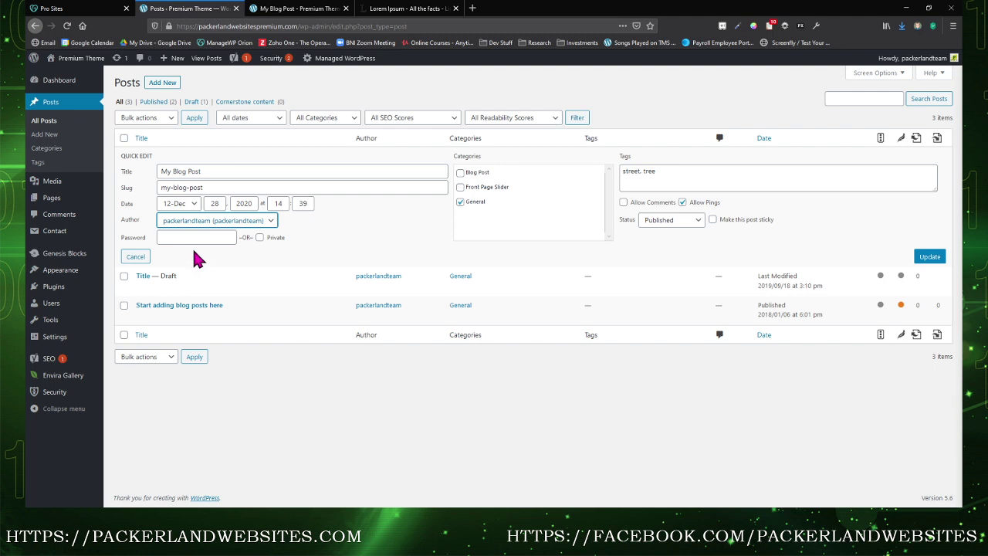
{"action": "key", "text": "Down"}
{"action": "left_click", "coordinate": [409, 238]}
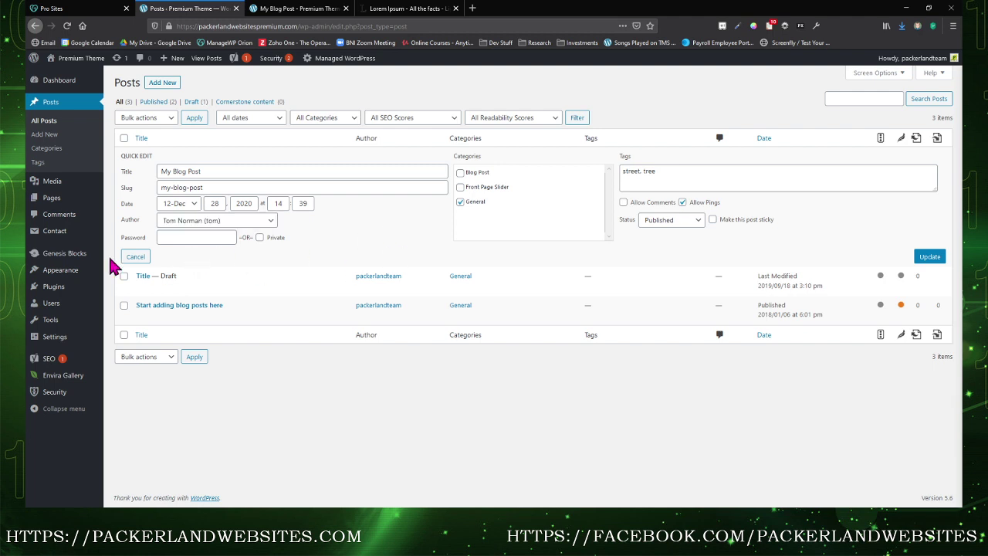
{"action": "left_click", "coordinate": [932, 256]}
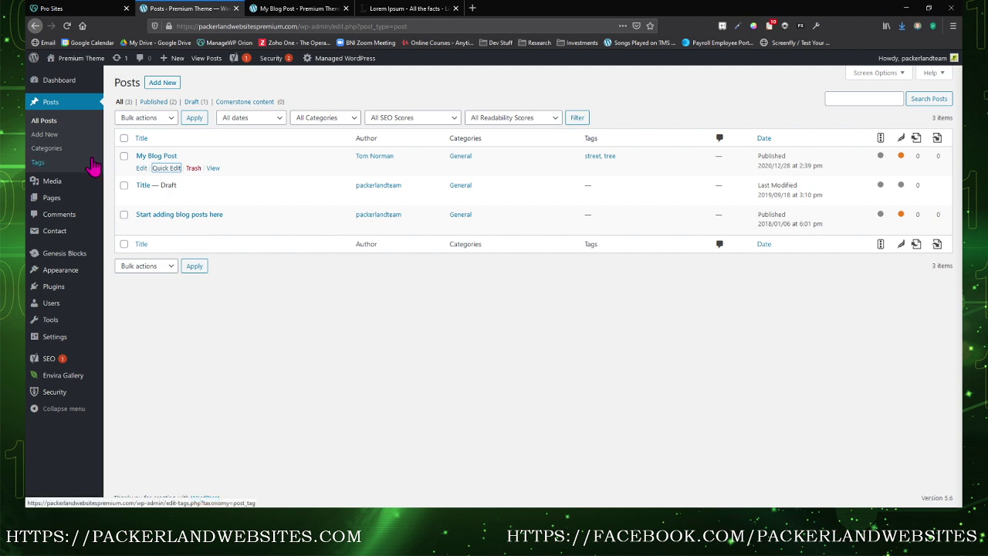
- Add a new page from the list of all pages and title it "About us part two"
{"action": "mouse_move", "coordinate": [57, 200]}
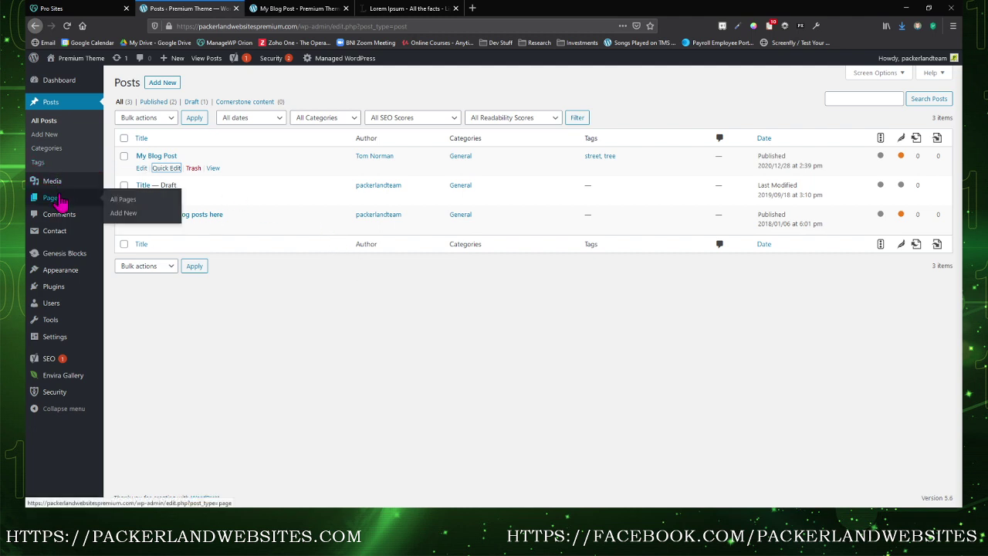
{"action": "left_click", "coordinate": [127, 201]}
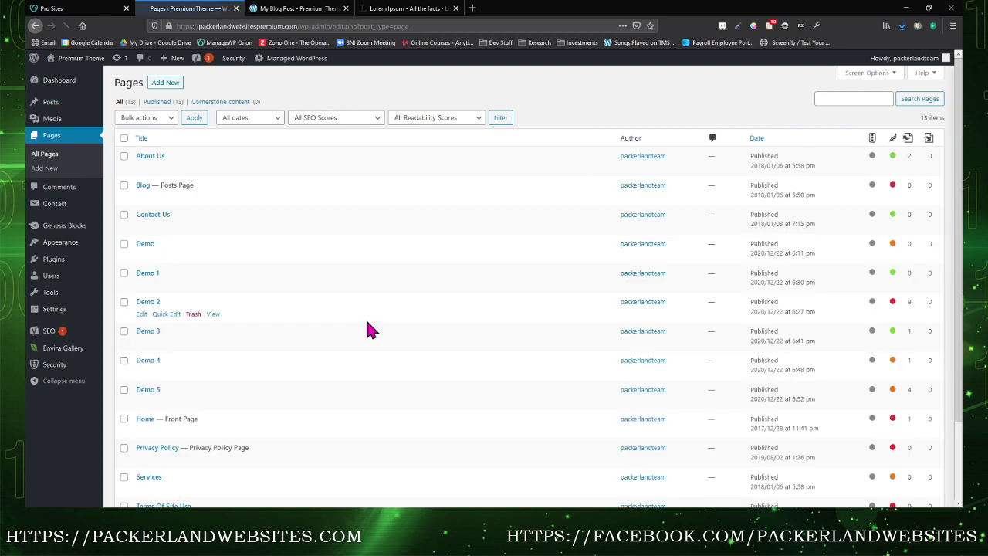
{"action": "left_click", "coordinate": [165, 82]}
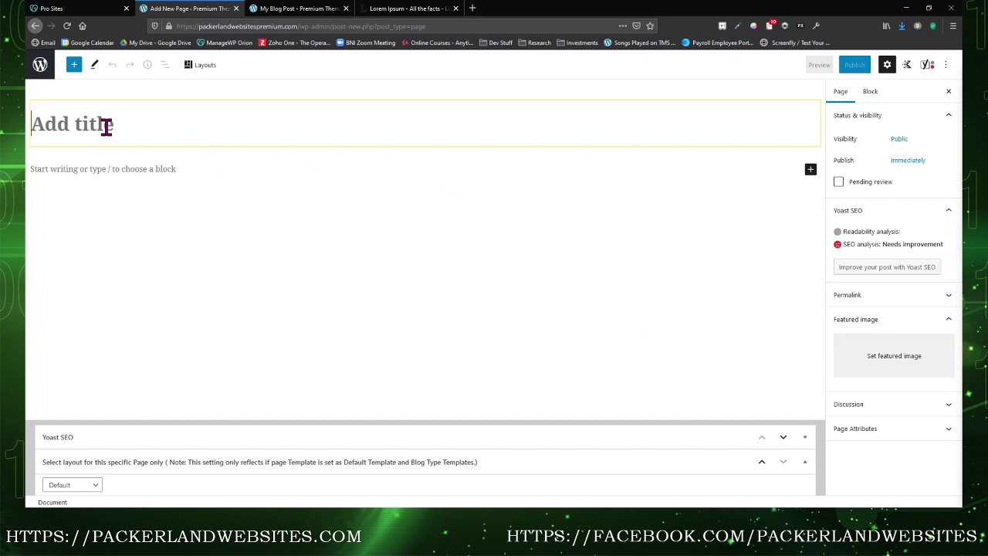
{"action": "type", "text": "Abou"}
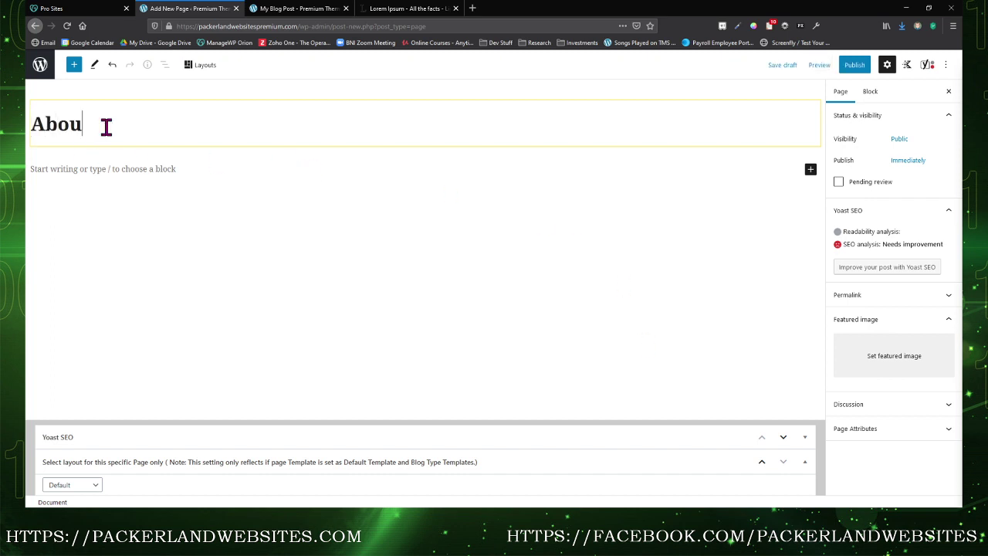
{"action": "type", "text": "t us par"}
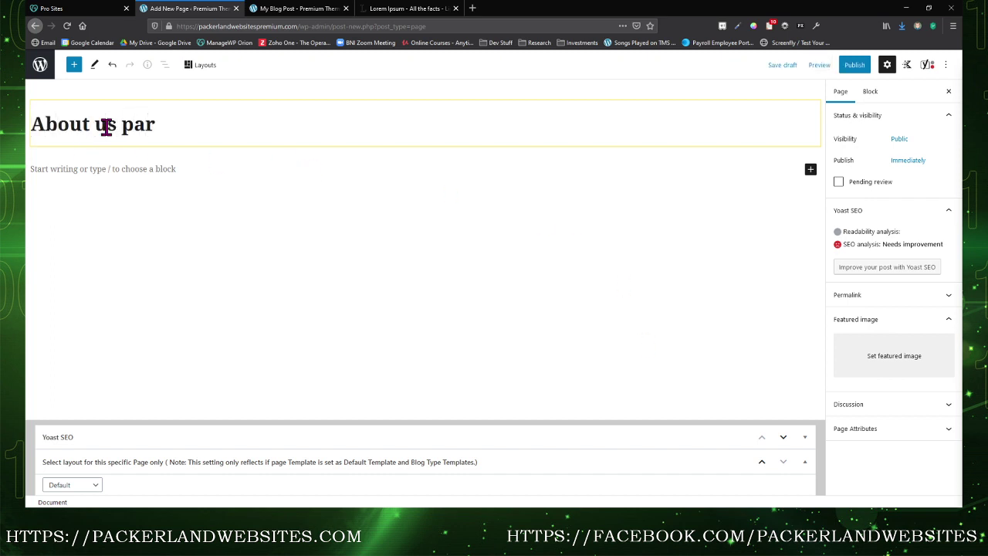
{"action": "type", "text": "t two"}
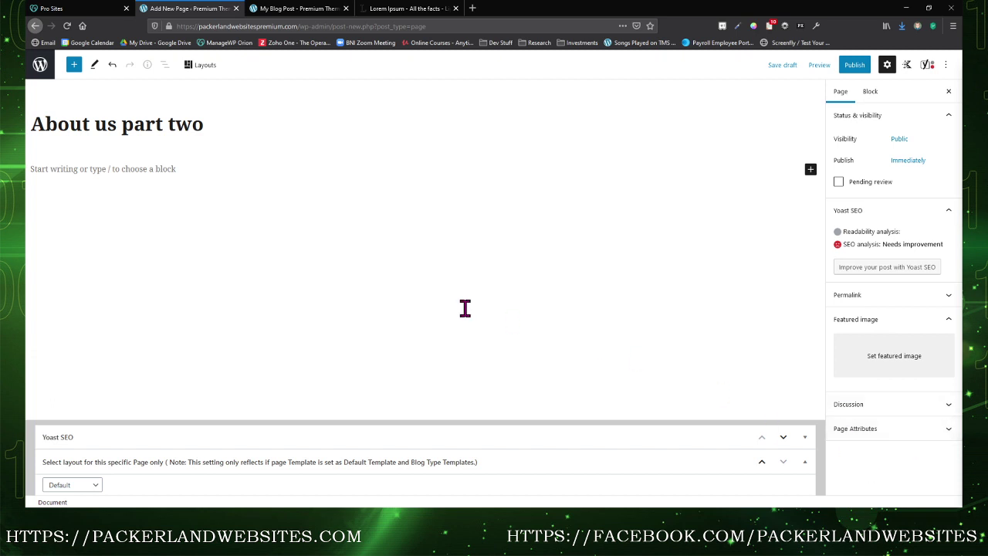
- Set About Us as the parent page in the new page's attributes
{"action": "left_click", "coordinate": [886, 430]}
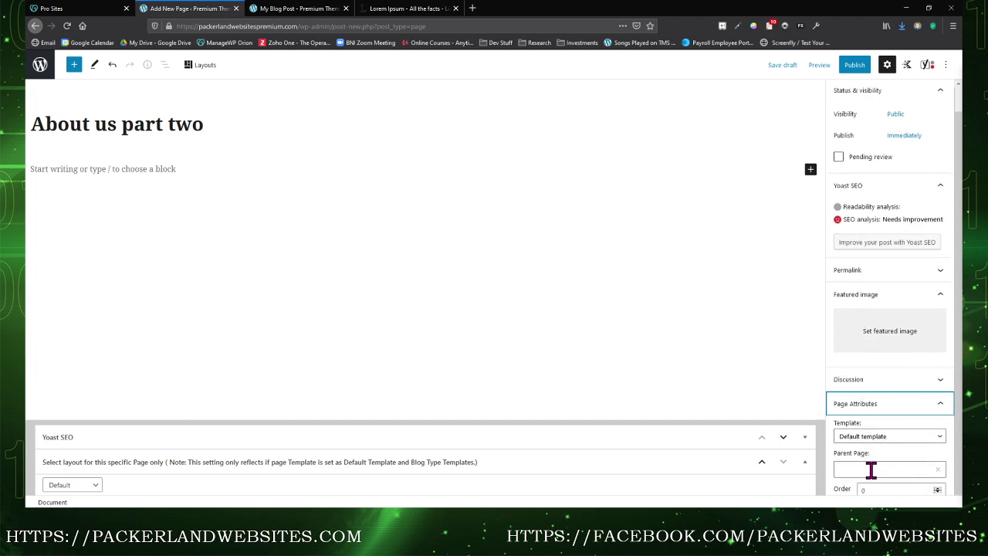
{"action": "left_click", "coordinate": [871, 470]}
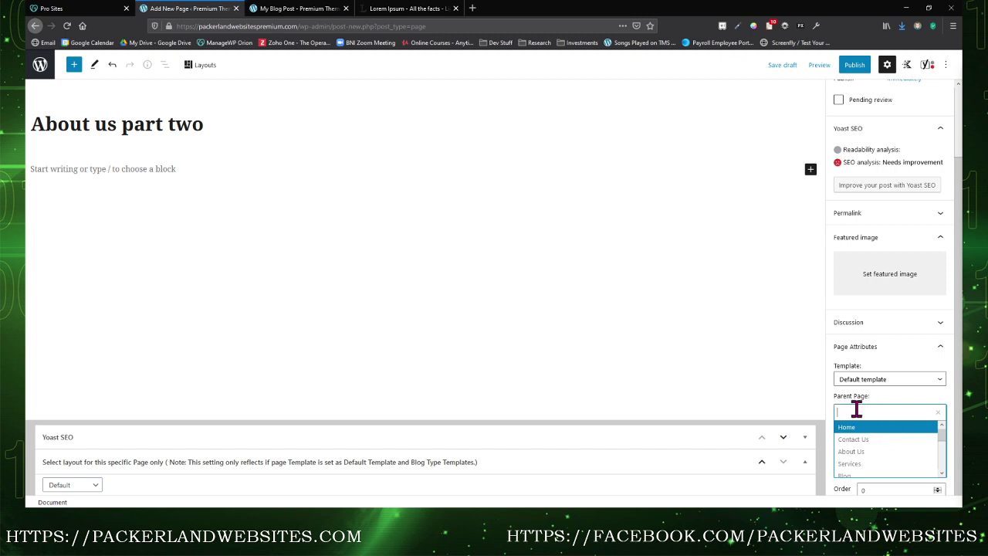
{"action": "scroll", "coordinate": [863, 452], "scroll_direction": "down", "scroll_amount": 4}
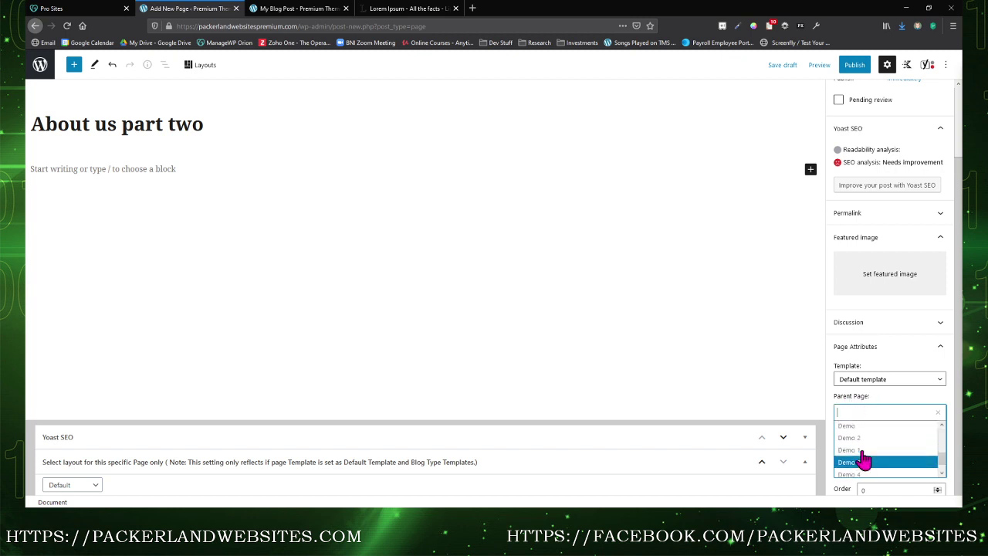
{"action": "scroll", "coordinate": [863, 461], "scroll_direction": "up", "scroll_amount": 4}
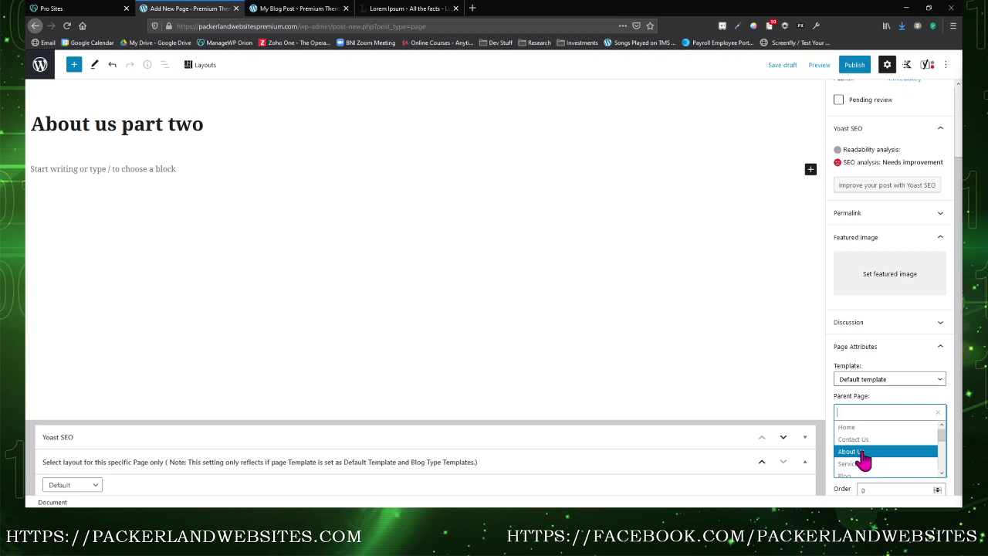
{"action": "left_click", "coordinate": [863, 459]}
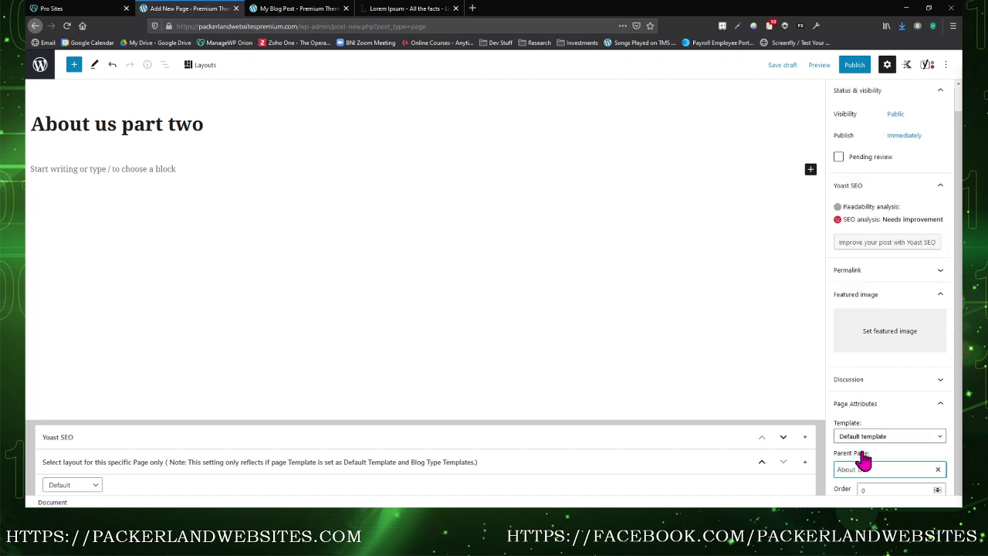
- Set the page's template to Full-width(no sidebar) and save the page as a draft
{"action": "left_click", "coordinate": [911, 441]}
{"action": "key", "text": "Down"}
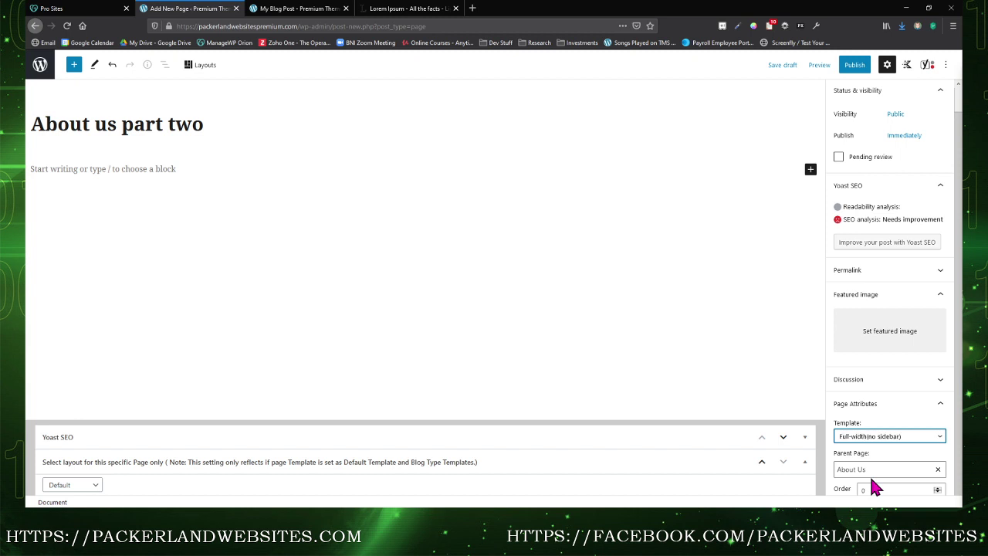
{"action": "scroll", "coordinate": [884, 454], "scroll_direction": "up", "scroll_amount": 1}
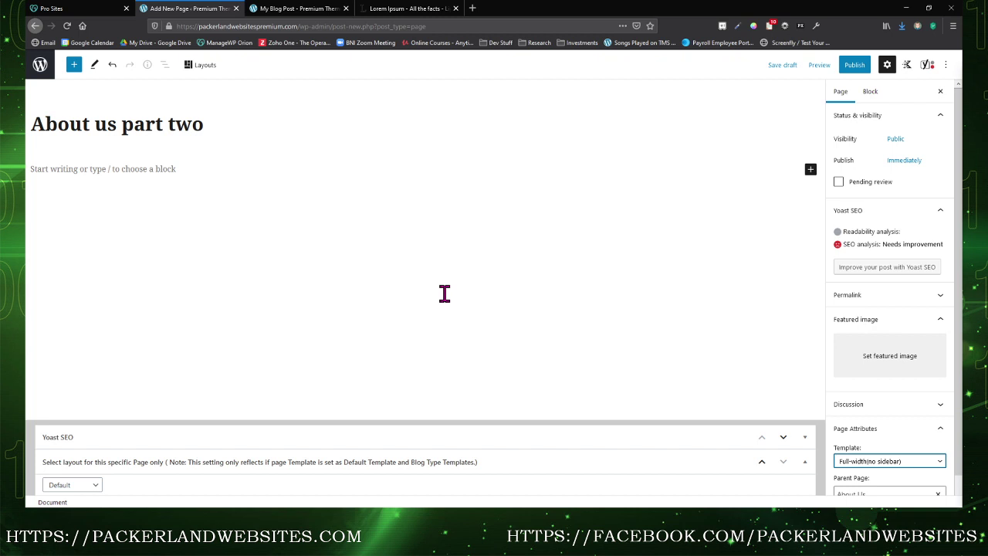
{"action": "key", "text": "ctrl+s"}
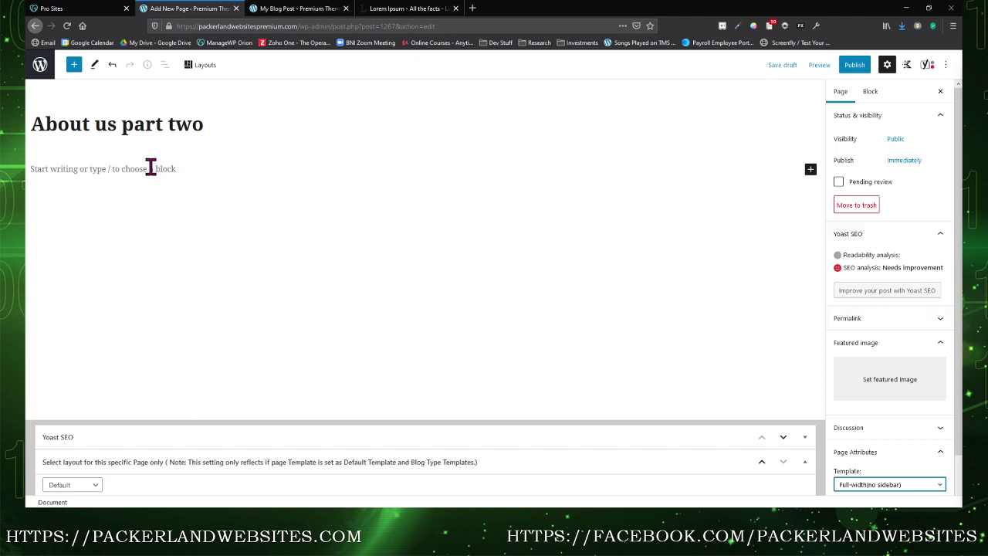
- Add a paragraph block below the title and paste the copied Lorem Ipsum text with its "Where does it come from?" heading
{"action": "left_click", "coordinate": [810, 169]}
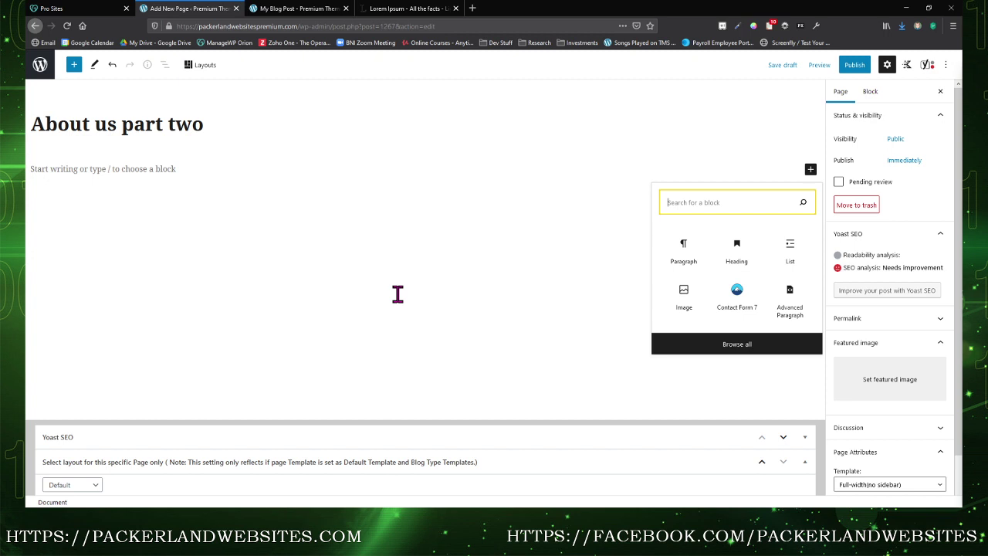
{"action": "left_click", "coordinate": [684, 256]}
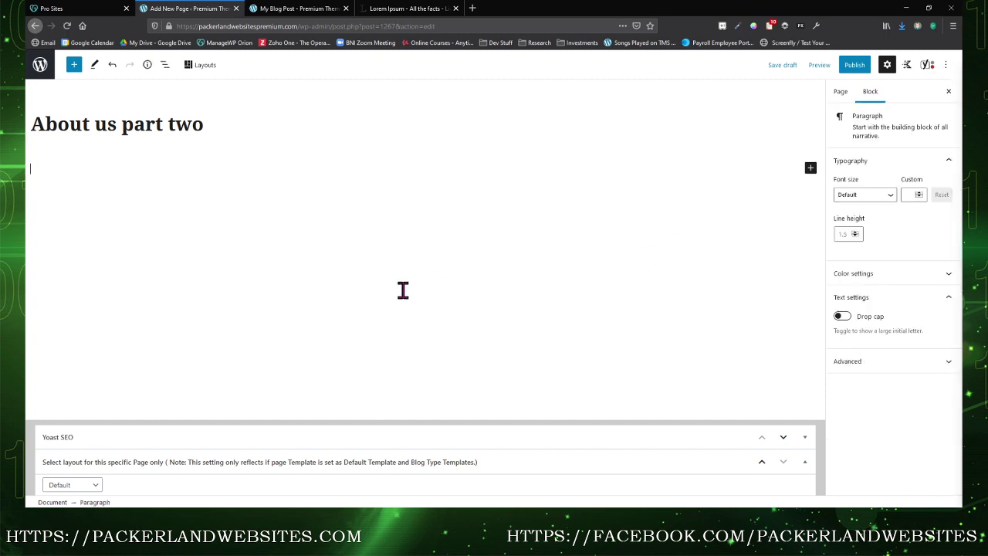
{"action": "type", "text": "Where does it come from? Contrary to popular belief, Lorem Ipsum is not simply random text. It has roots in a piece of classical Latin literature from 45 BC, making it over 2000 years old. Richard McClintock, a Latin professor at Hampden-Sydney College in Virginia, looked up one of the more obscure Latin words, consectetur, from a Lorem Ipsum passage, and going through the cites of the word in classical literature, discovered the undoubtable source. Lorem Ipsum comes from sections 1.10.32 and 1.10.33 of \"de Finibus Bonorum et Malorum\" (The Extremes of Good and Evil) by Cicero, written in 45 BC. This book is a treatise on the theory of ethics, very popular during the Renaissance. The first line of Lorem Ipsum, \"Lorem ipsum dolor sit amet..\", comes from a line in section 1.10.32. The standard chunk of Lorem Ipsum used since the 1500s is reproduced below for those interested. Sections 1.10.32 and 1.10.33 from \"de Finibus Bonorum et Malorum\" by Cicero are also reproduced in their exact original form, accompanied by English versions from the 1914 translation by H. Rackham."}
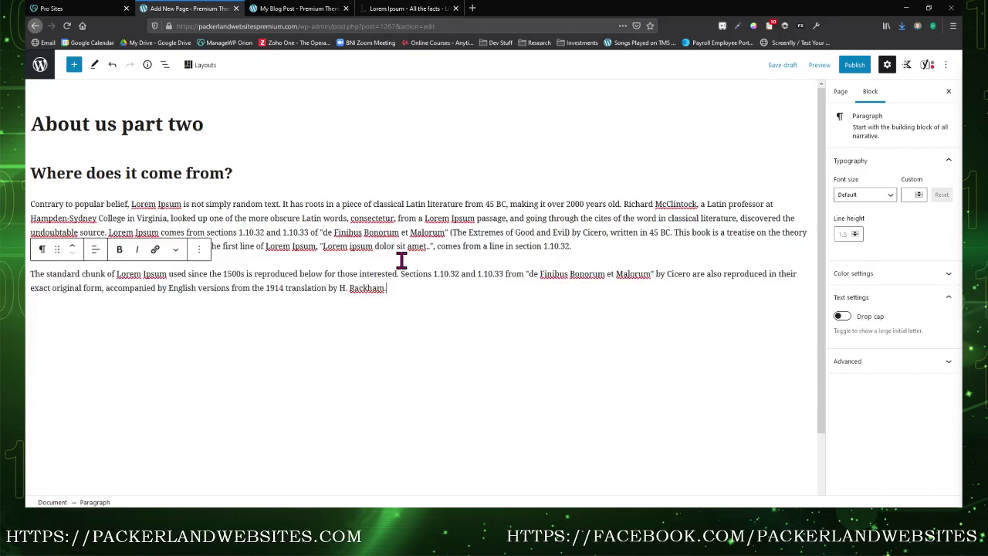
- Select the pasted heading and paragraphs in turn to examine how the text is divided into blocks
{"action": "left_click", "coordinate": [403, 241]}
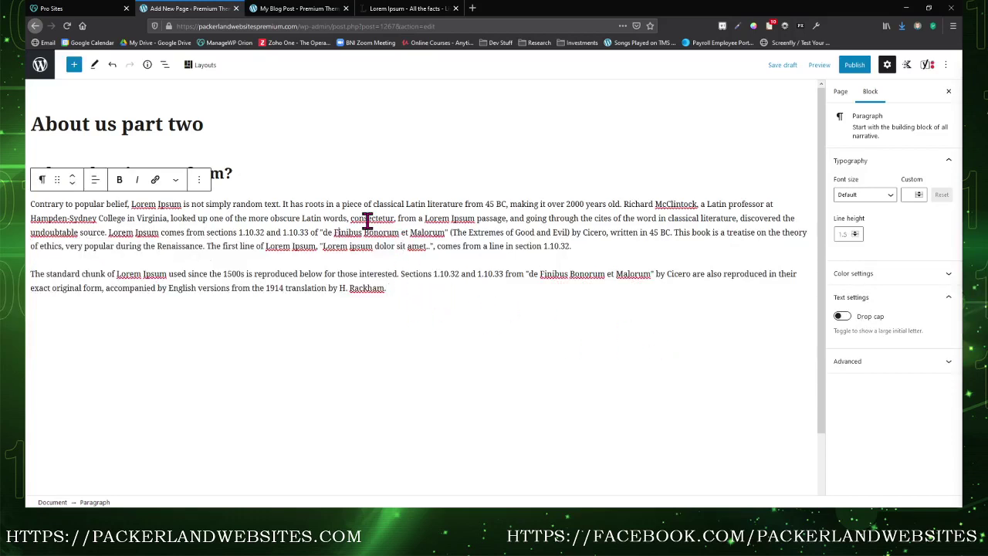
{"action": "left_click", "coordinate": [355, 184]}
{"action": "left_click", "coordinate": [461, 283]}
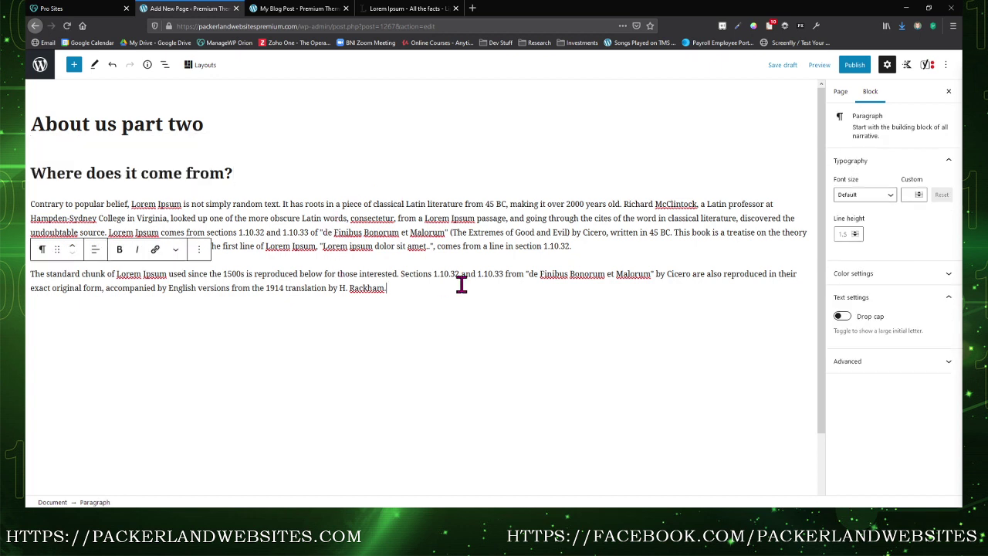
{"action": "left_click", "coordinate": [415, 218]}
{"action": "left_click", "coordinate": [374, 271]}
- Delete the letters "ots" from the word "roots" in the first paragraph and enter them again
{"action": "left_click", "coordinate": [326, 206]}
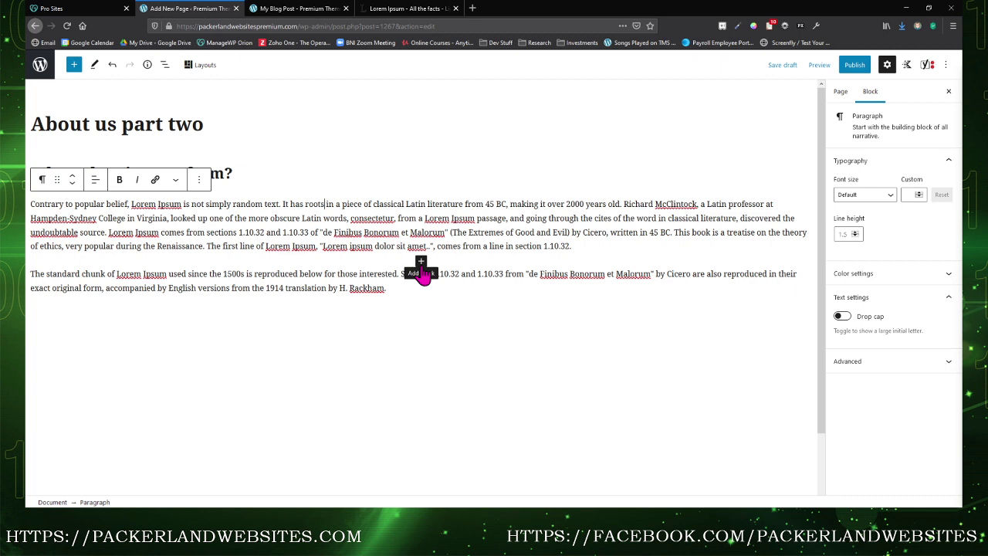
{"action": "key", "text": "BackSpace"}
{"action": "key", "text": "BackSpace"}
{"action": "key", "text": "BackSpace"}
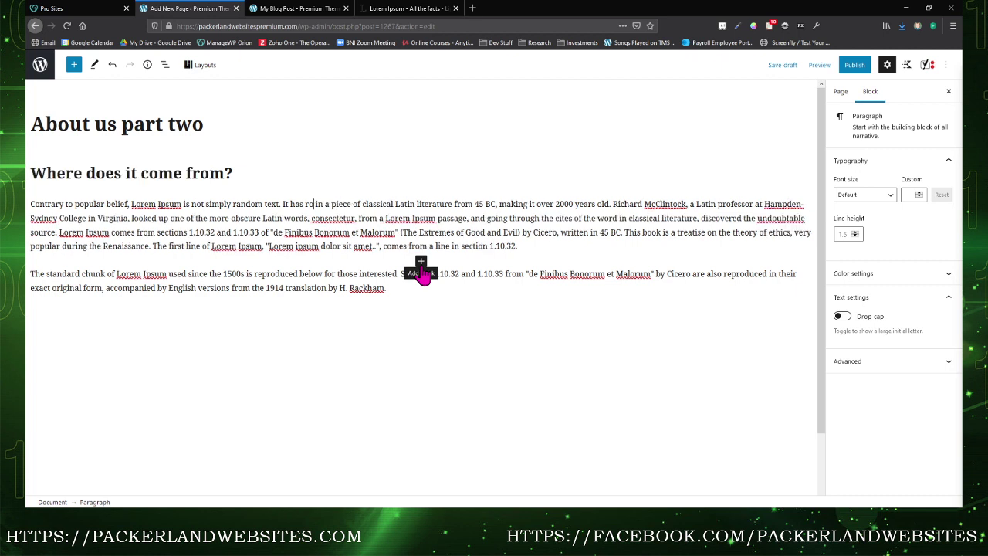
{"action": "type", "text": "ots"}
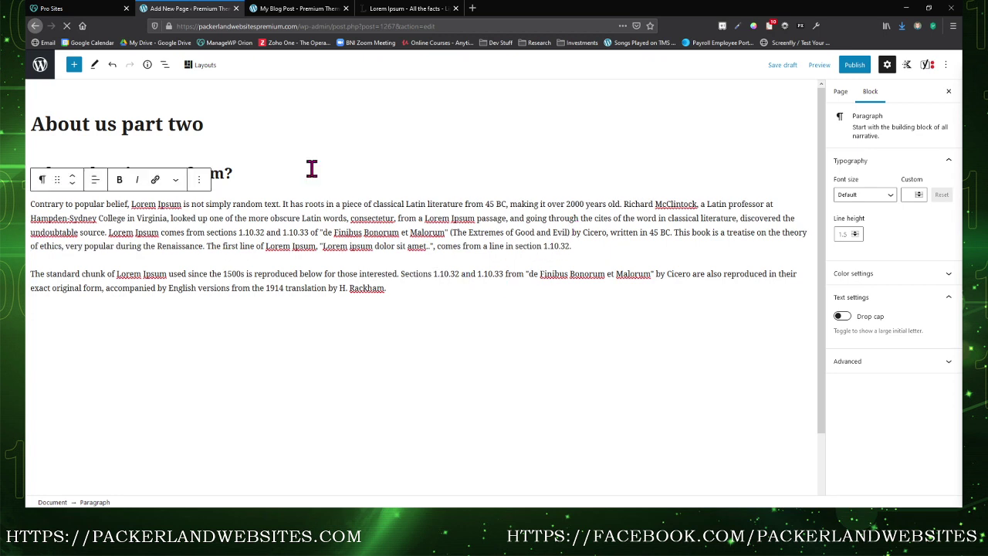
- Open the additional options of the first paragraph block
{"action": "left_click", "coordinate": [199, 179]}
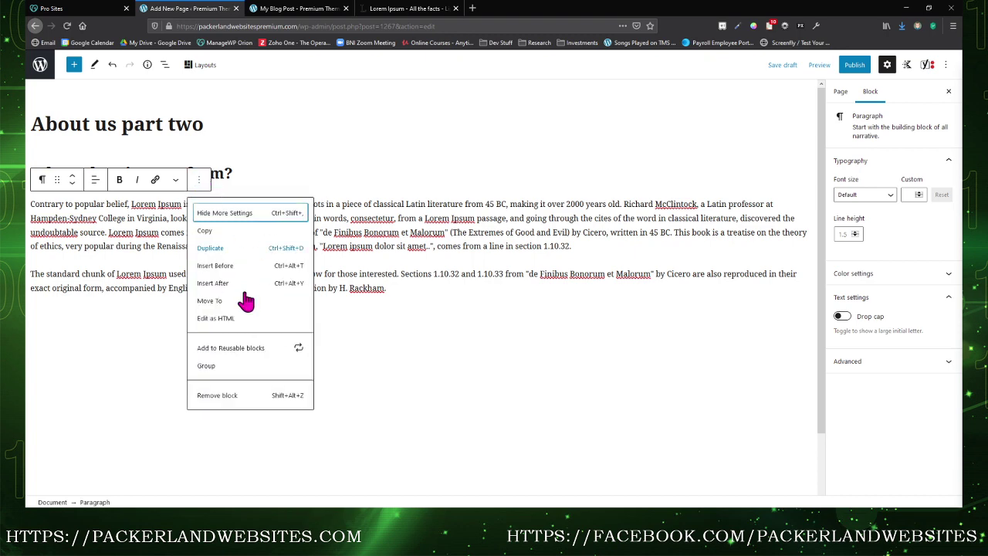
- Insert a heading reading "This is a heading" above the first body paragraph and give it a smaller level than H2
{"action": "left_click", "coordinate": [216, 266]}
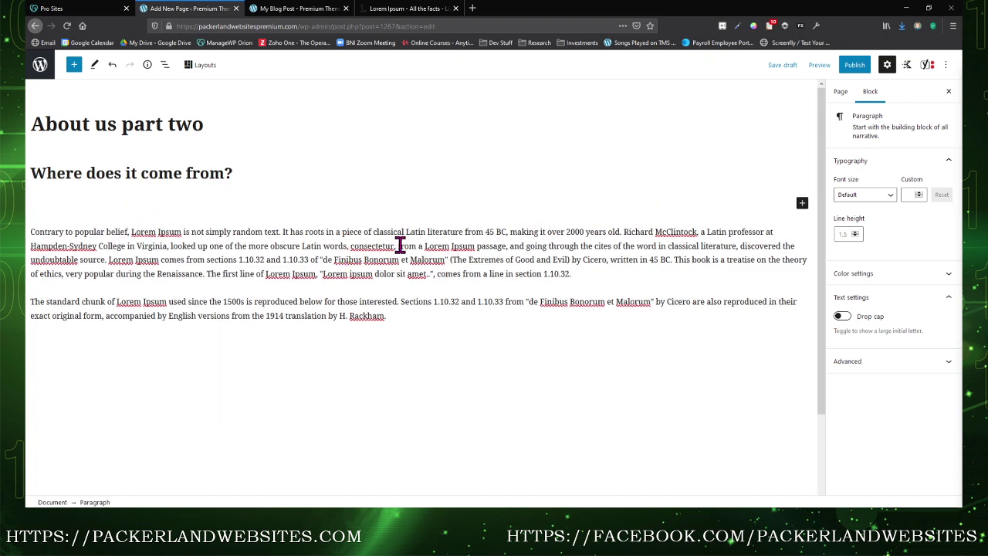
{"action": "left_click", "coordinate": [803, 204]}
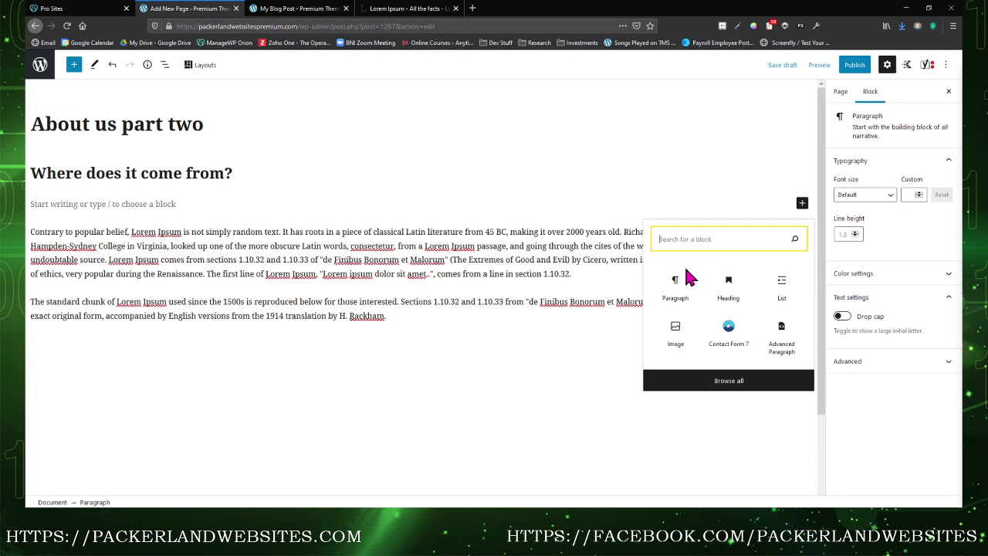
{"action": "left_click", "coordinate": [728, 296]}
{"action": "type", "text": "Where does it come from?"}
{"action": "key", "text": "Return"}
{"action": "type", "text": "Th"}
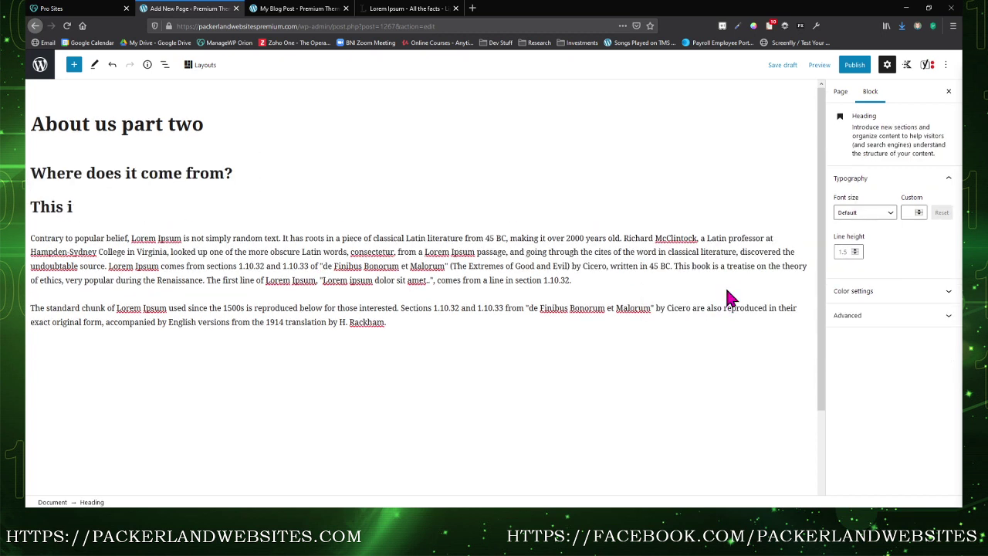
{"action": "type", "text": "is is a heading"}
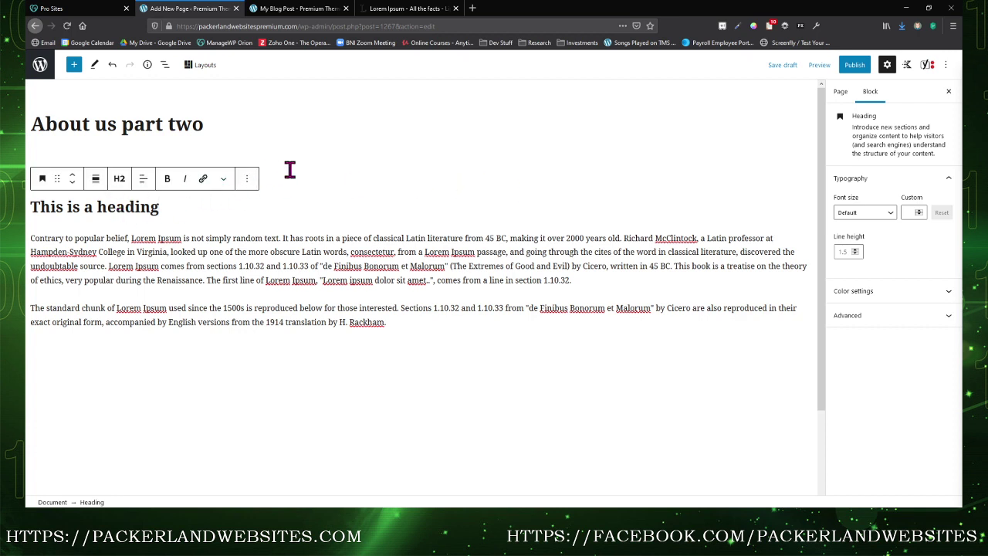
{"action": "left_click", "coordinate": [119, 182]}
{"action": "left_click", "coordinate": [154, 208]}
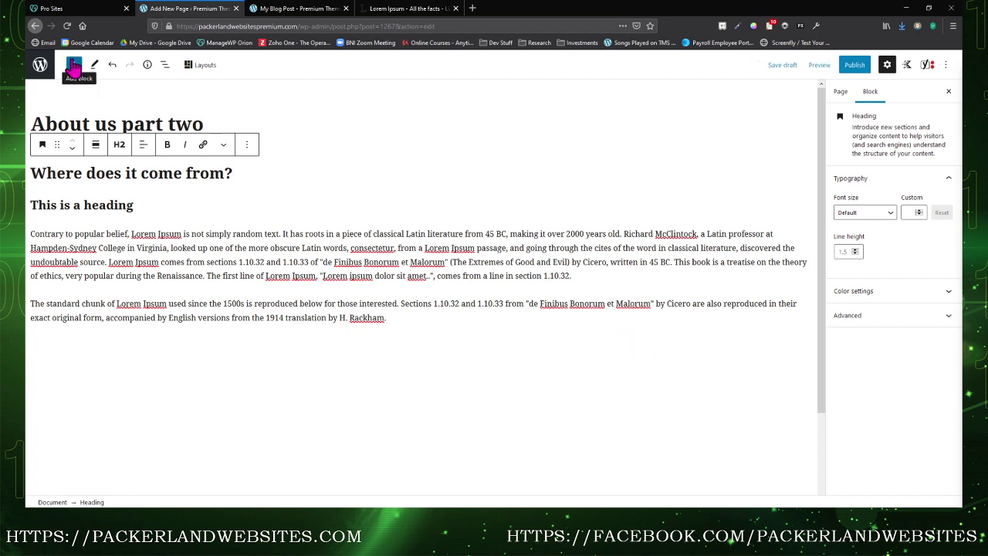
- Insert a Columns block with the 33 / 33 / 33 variation after the first body paragraph
{"action": "left_click", "coordinate": [105, 257]}
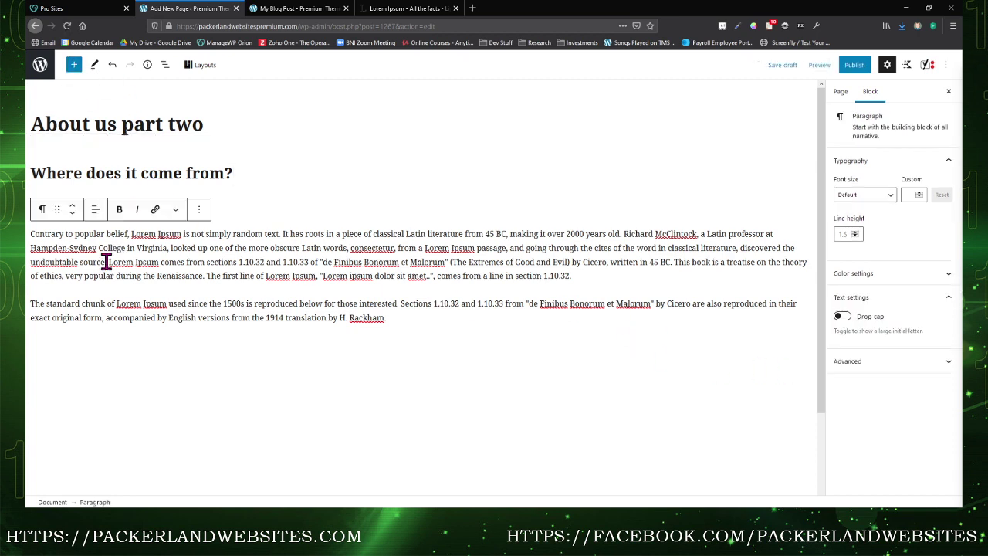
{"action": "left_click", "coordinate": [73, 64]}
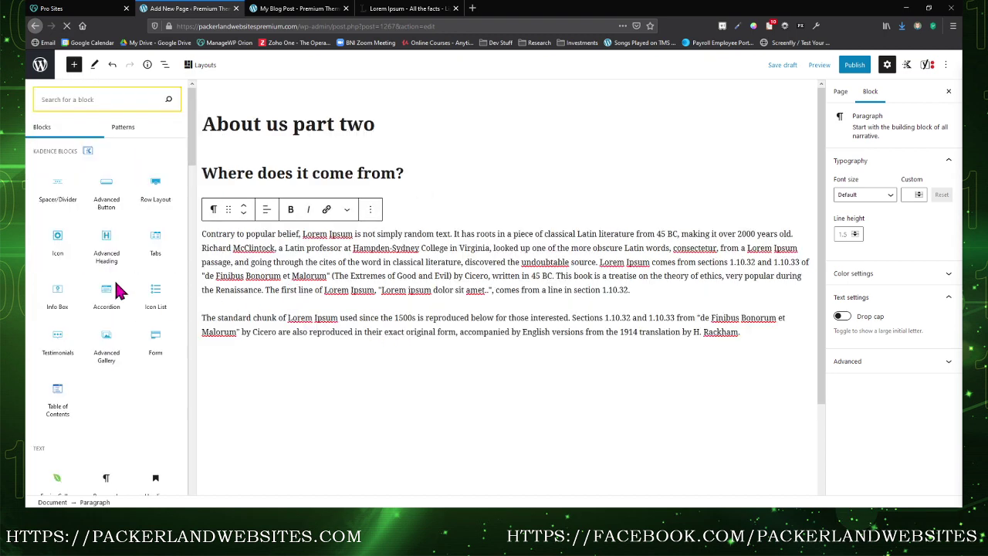
{"action": "scroll", "coordinate": [116, 293], "scroll_direction": "down", "scroll_amount": 5}
{"action": "scroll", "coordinate": [118, 305], "scroll_direction": "down", "scroll_amount": 10}
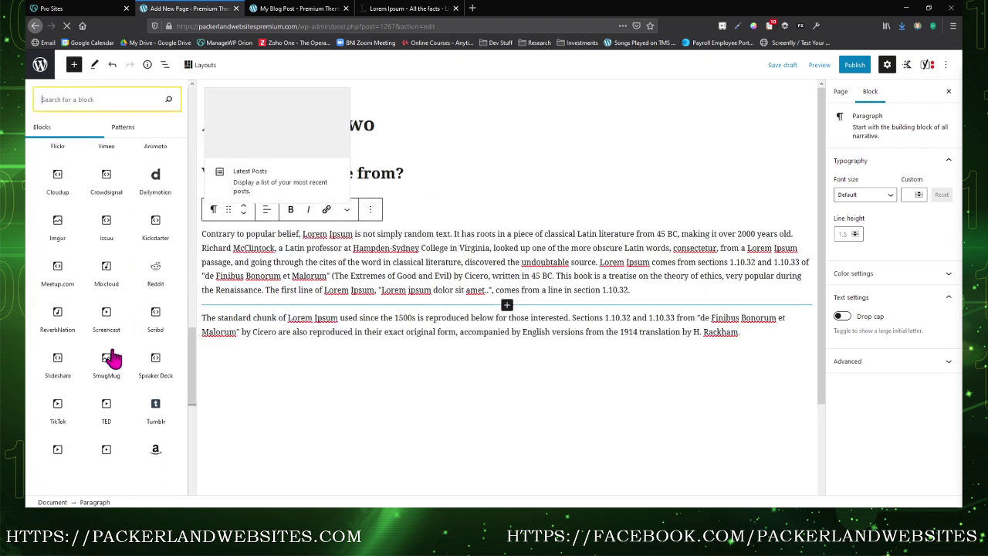
{"action": "scroll", "coordinate": [107, 401], "scroll_direction": "up", "scroll_amount": 10}
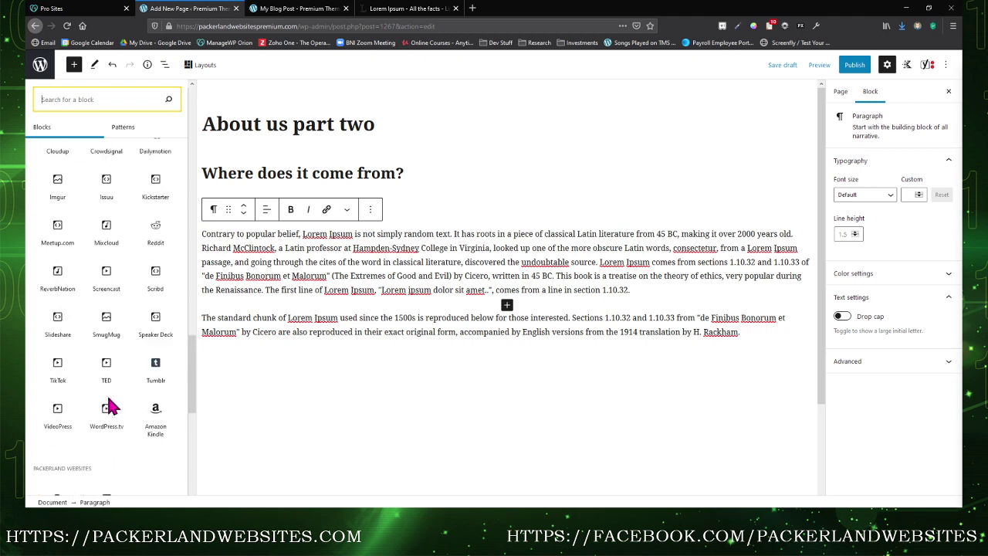
{"action": "scroll", "coordinate": [107, 409], "scroll_direction": "down", "scroll_amount": 5}
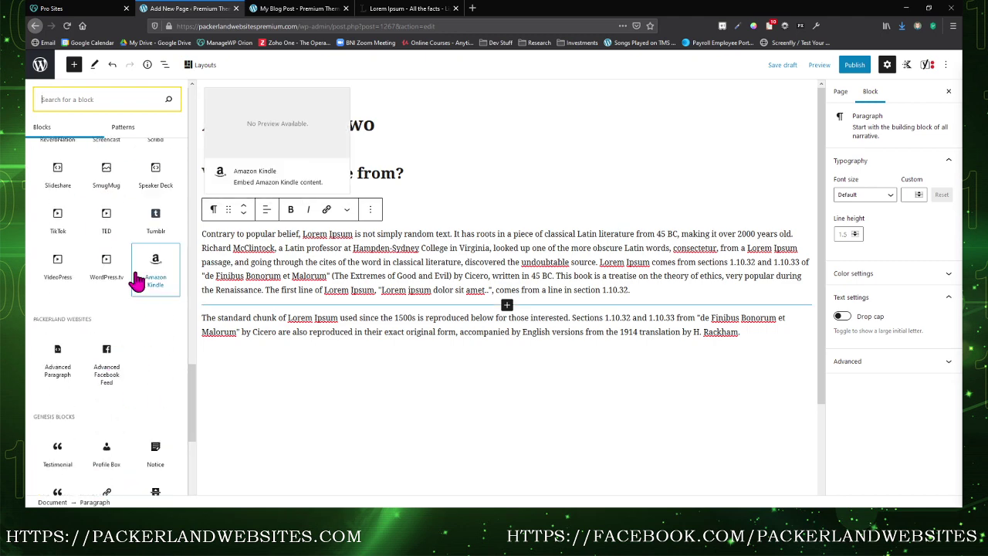
{"action": "scroll", "coordinate": [137, 294], "scroll_direction": "down", "scroll_amount": 4}
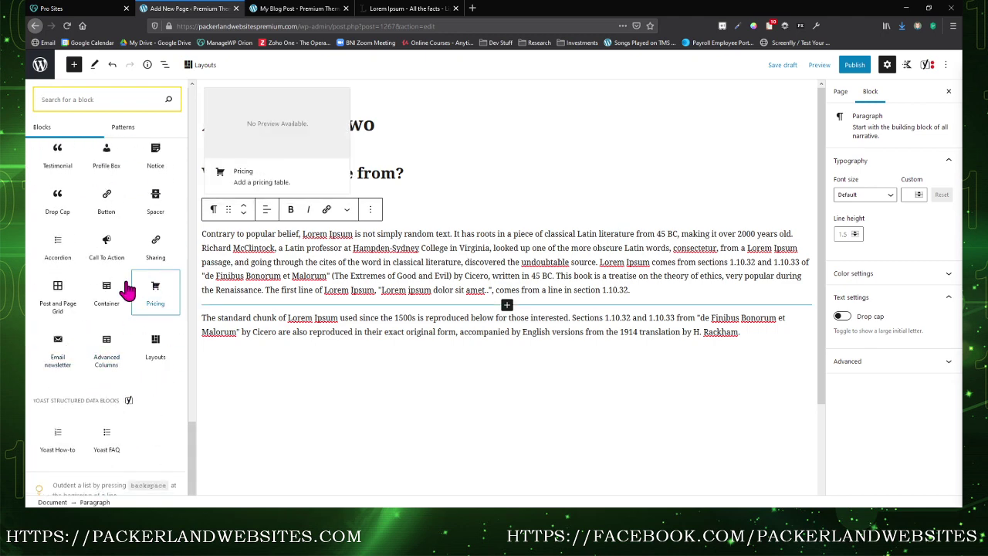
{"action": "scroll", "coordinate": [124, 287], "scroll_direction": "up", "scroll_amount": 5}
{"action": "scroll", "coordinate": [122, 287], "scroll_direction": "up", "scroll_amount": 3}
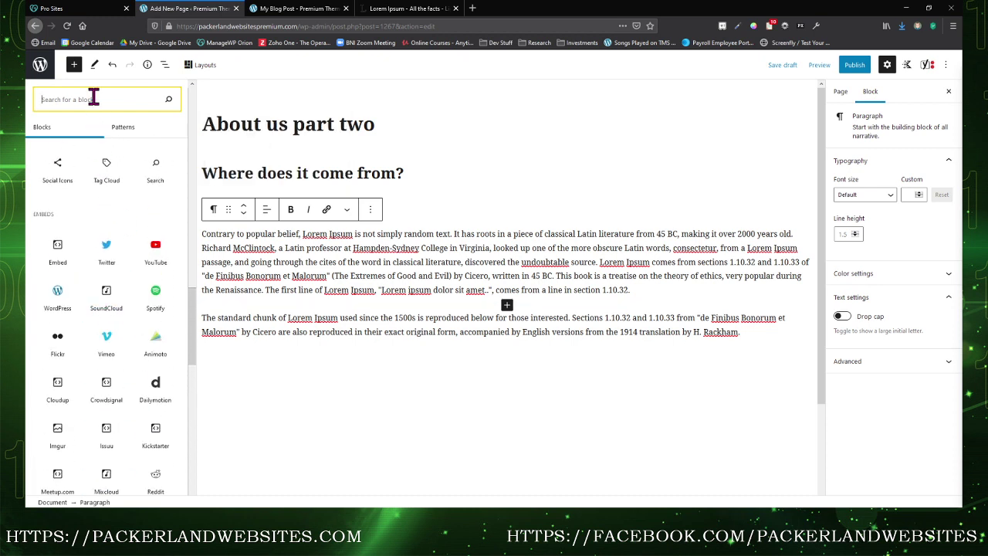
{"action": "type", "text": "column"}
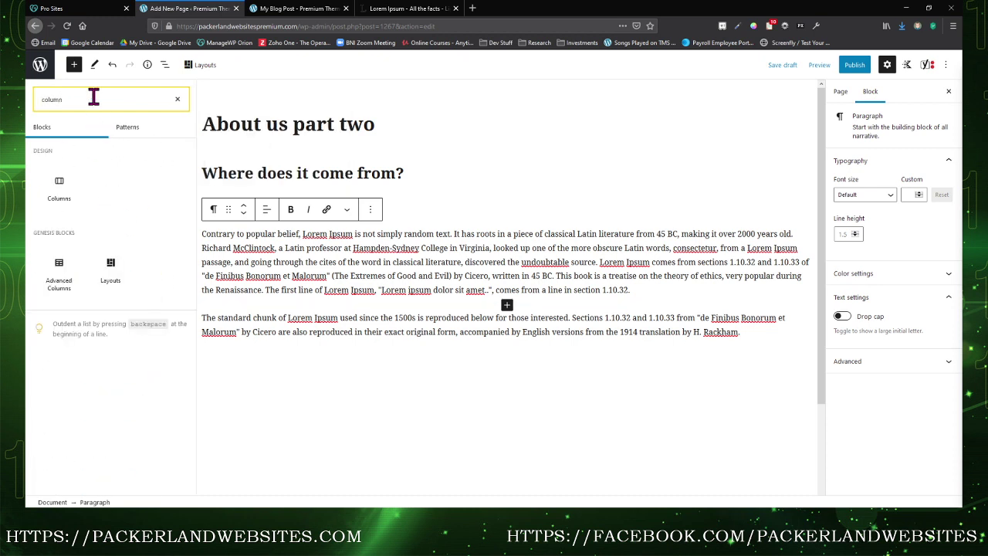
{"action": "left_click", "coordinate": [57, 189]}
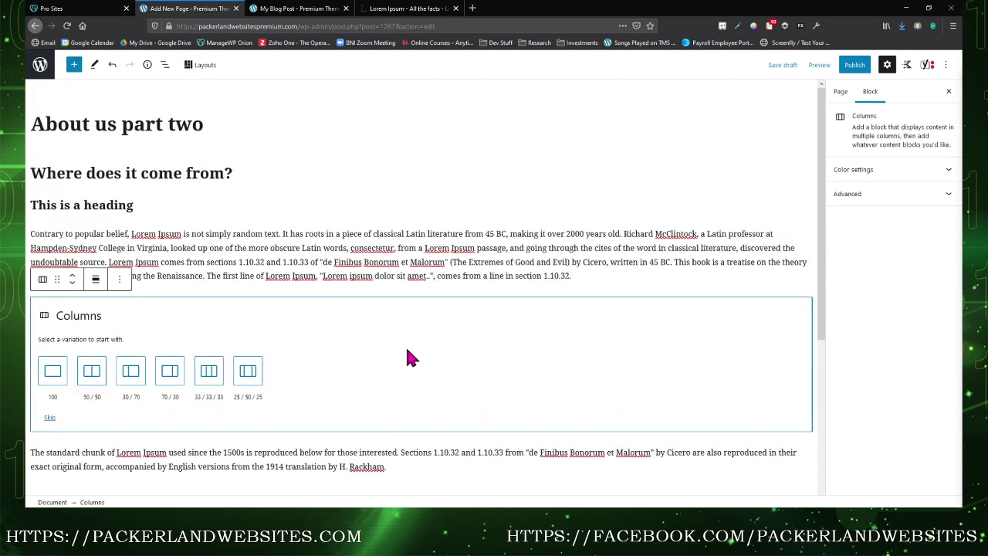
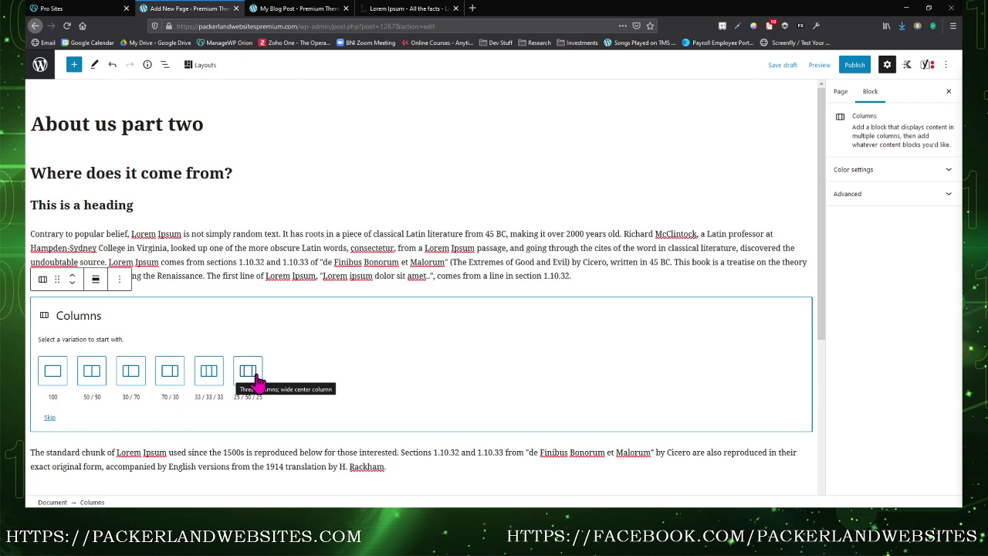
{"action": "left_click", "coordinate": [207, 375]}
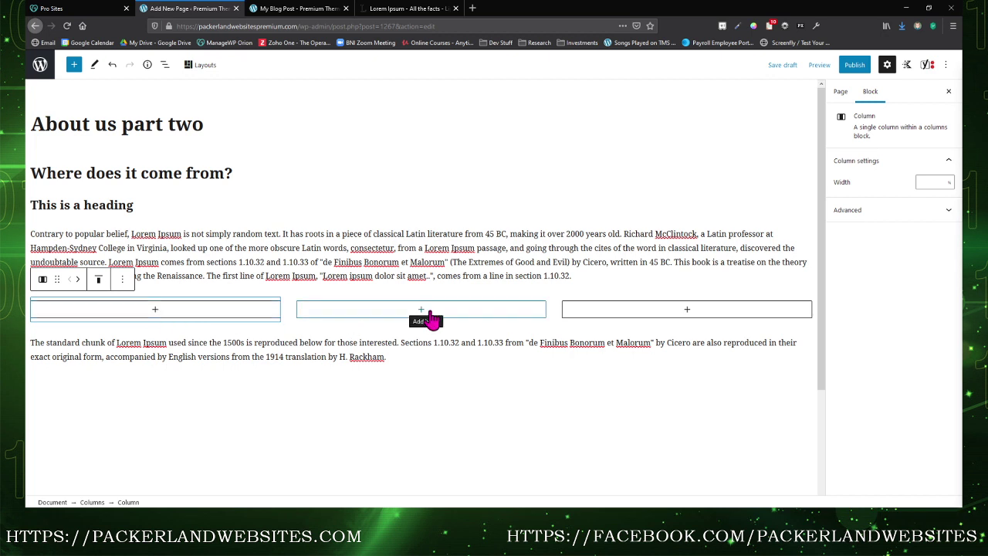
- Fill the first column with a heading "heading 1" and a paragraph "This is my content" beneath it
{"action": "left_click", "coordinate": [154, 312]}
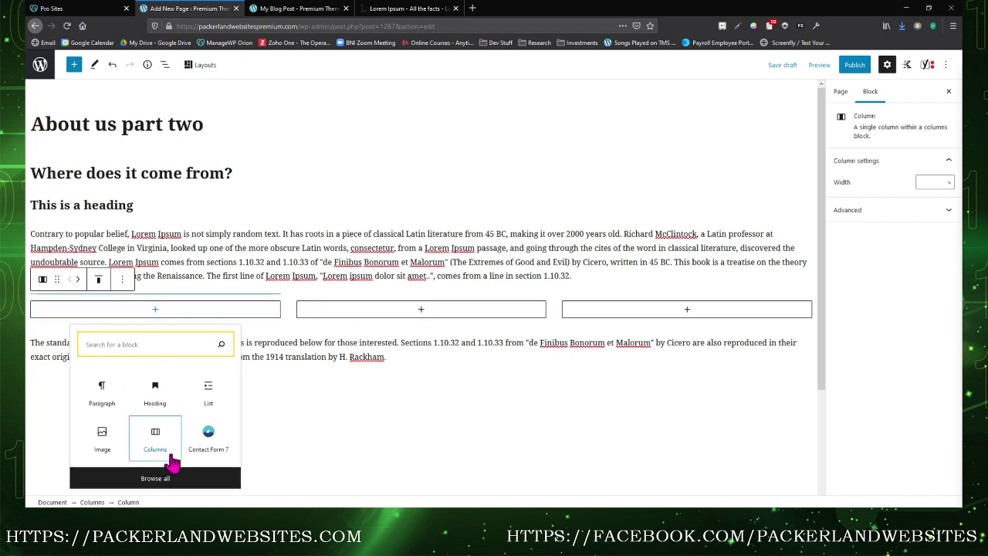
{"action": "left_click", "coordinate": [158, 393]}
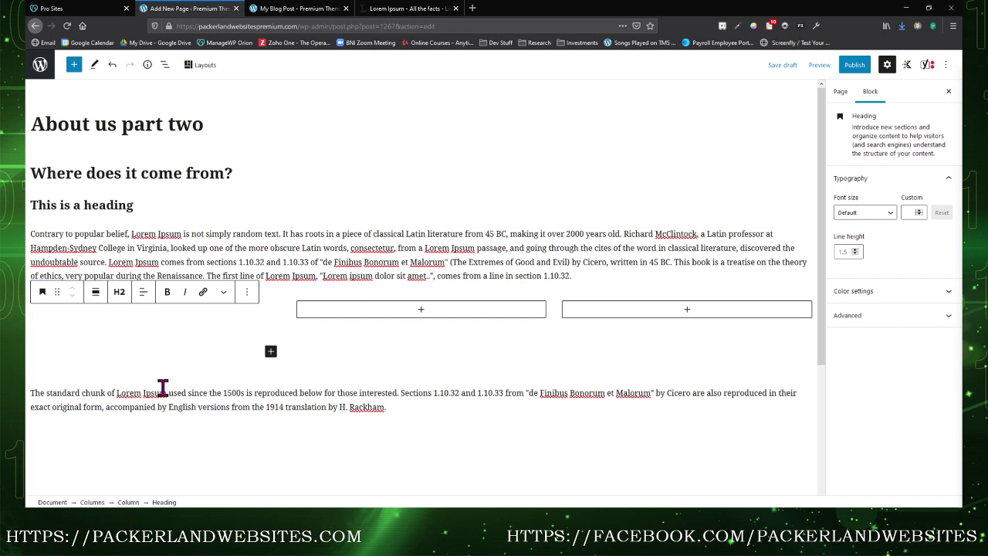
{"action": "type", "text": "heading 1"}
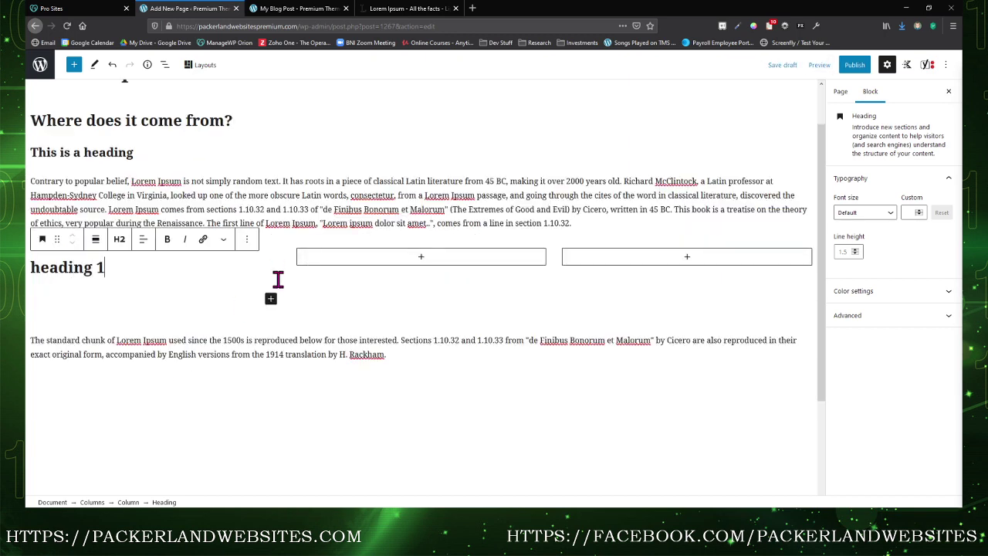
{"action": "left_click", "coordinate": [271, 298]}
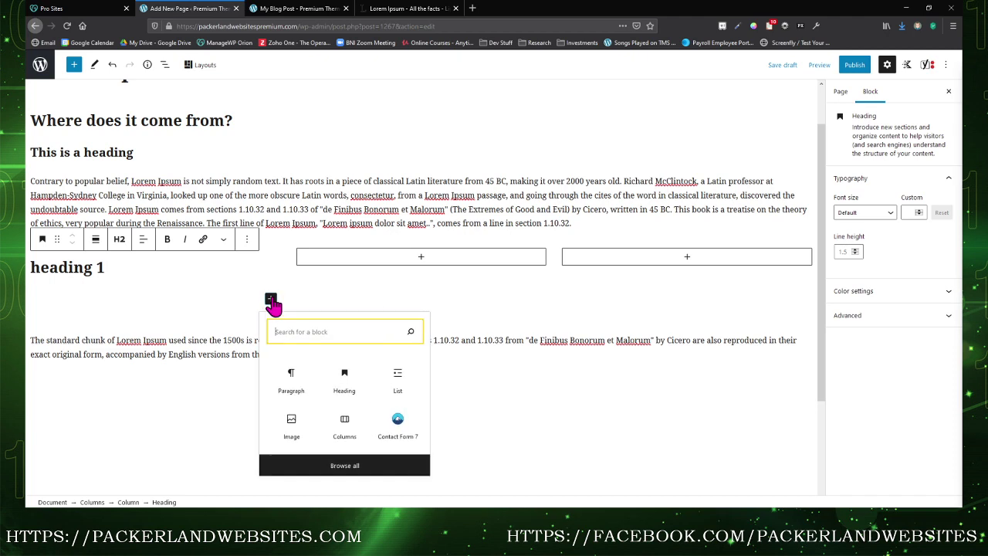
{"action": "left_click", "coordinate": [288, 380]}
{"action": "type", "text": "This"}
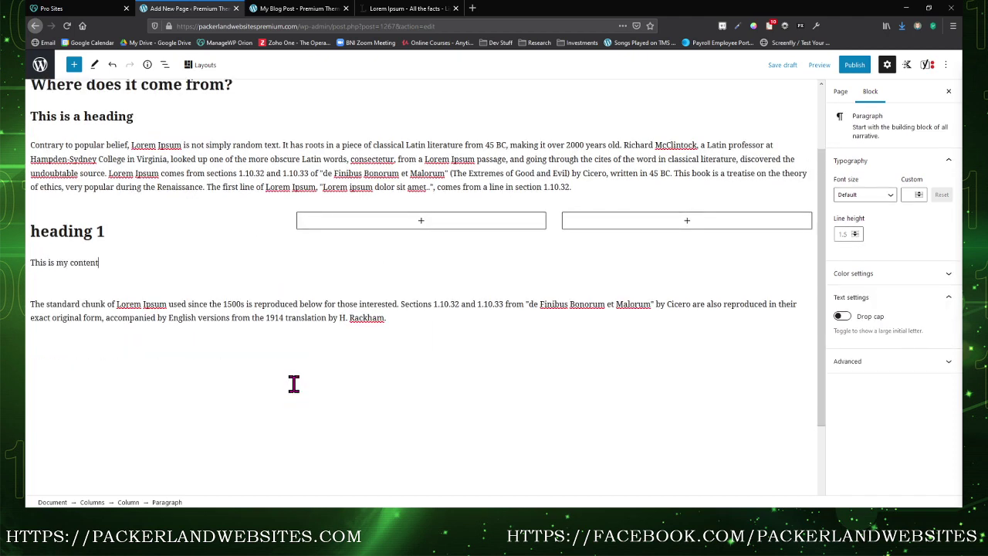
{"action": "type", "text": " is my content"}
- Give the first column's heading white text on a pink background
{"action": "left_click", "coordinate": [148, 231]}
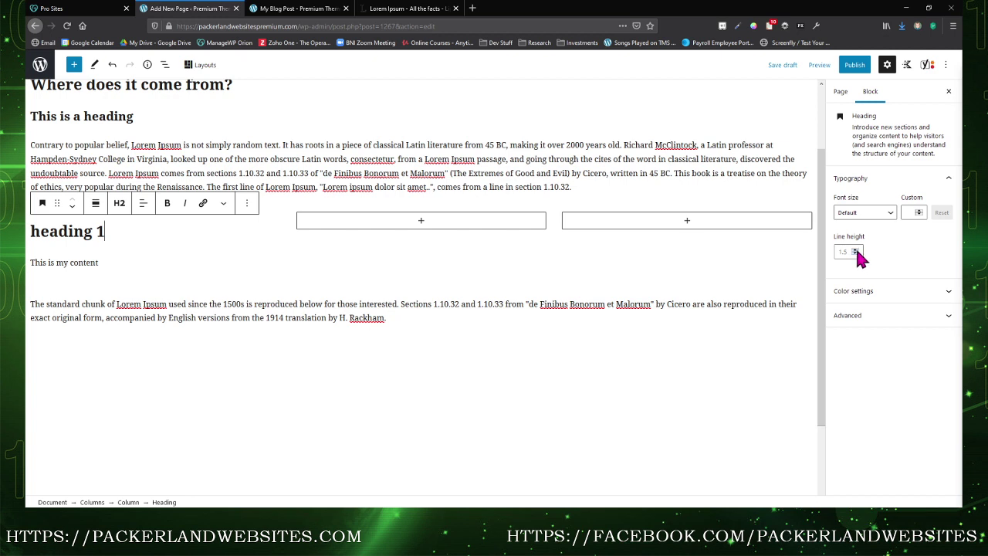
{"action": "left_click", "coordinate": [874, 291]}
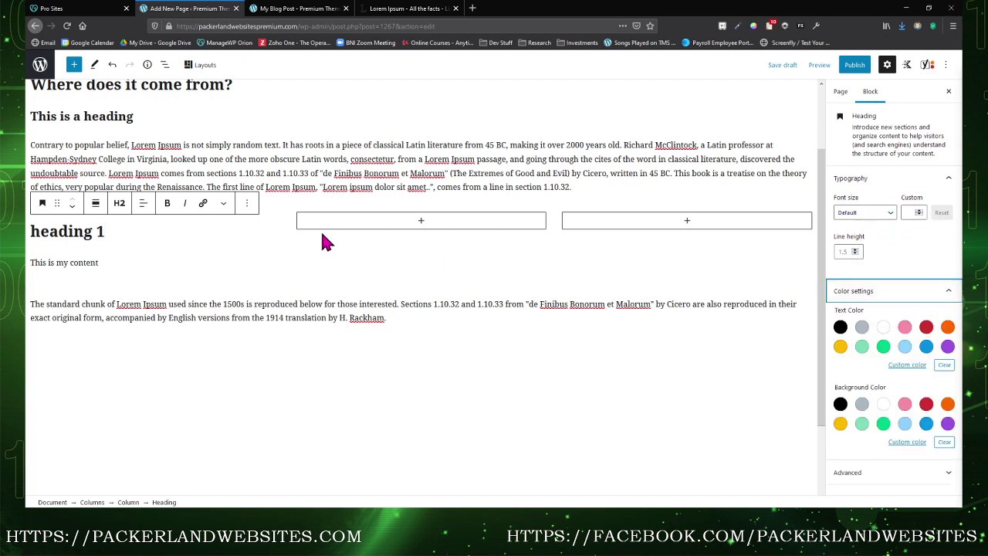
{"action": "left_click", "coordinate": [861, 346]}
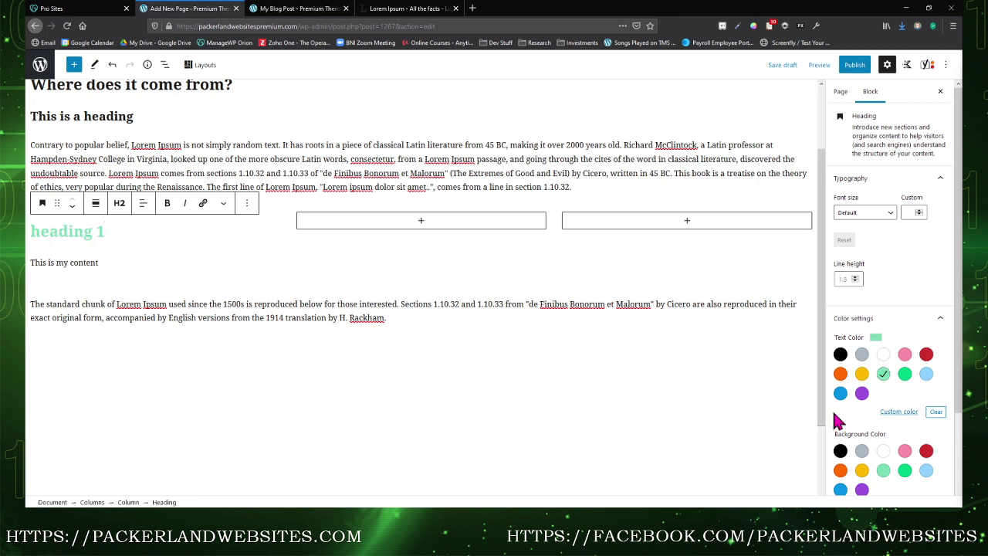
{"action": "left_click", "coordinate": [861, 451]}
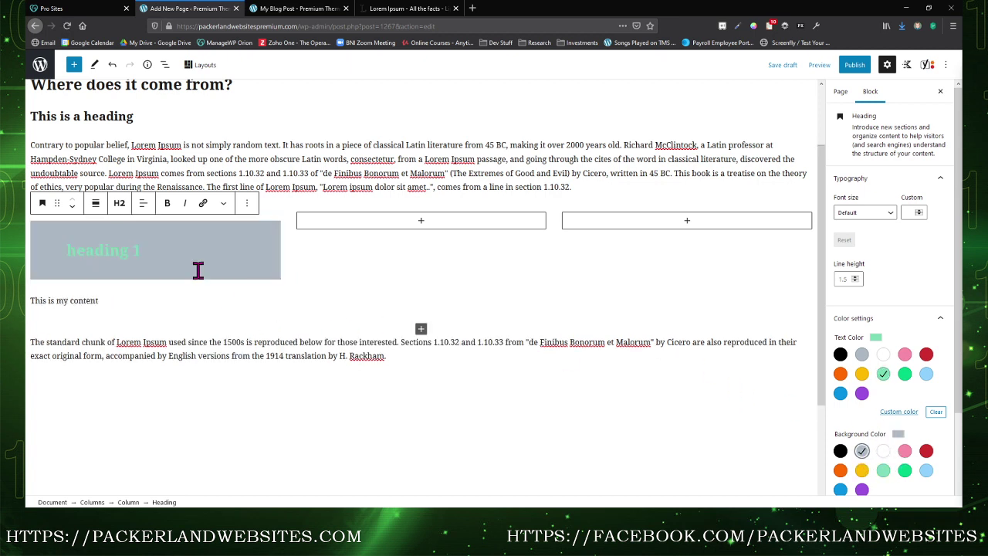
{"action": "left_click", "coordinate": [905, 451]}
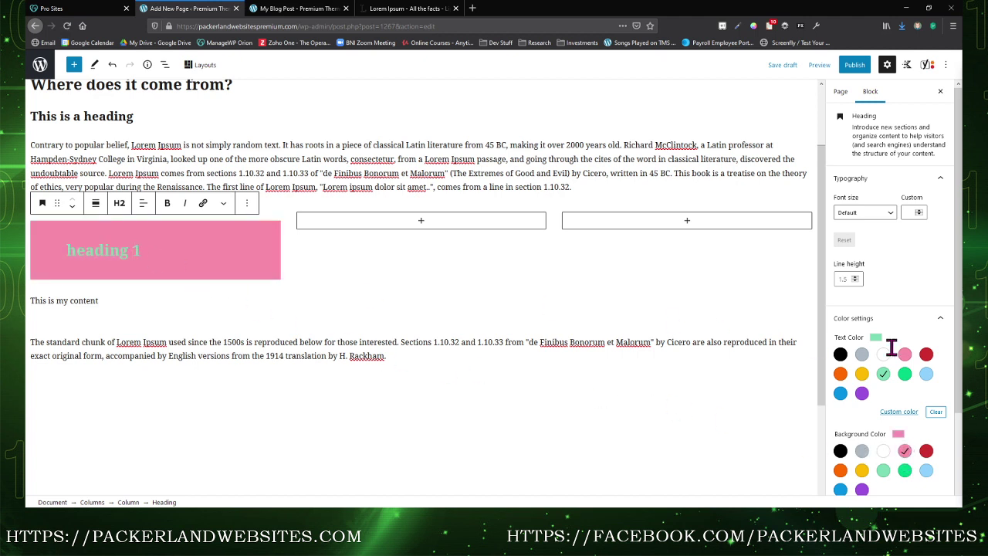
{"action": "left_click", "coordinate": [928, 356]}
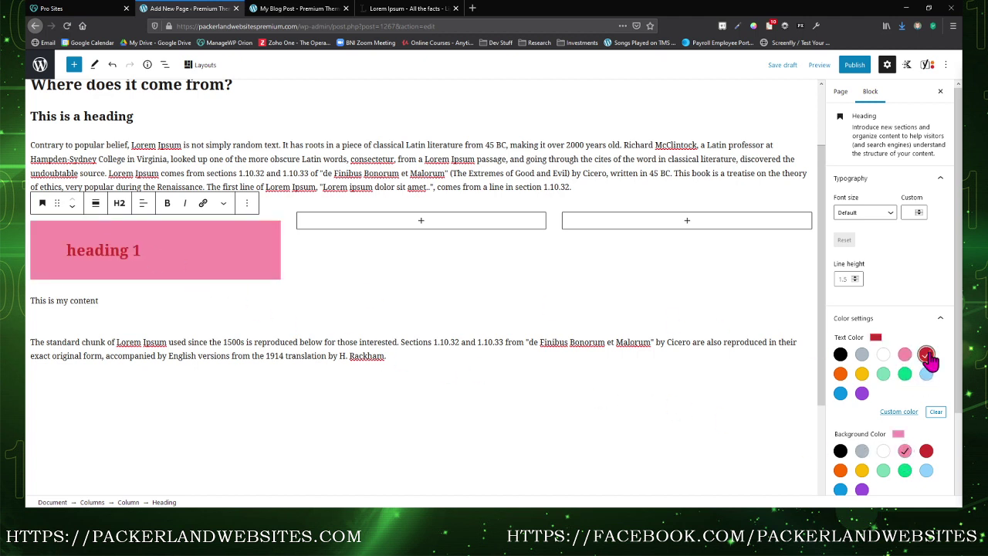
{"action": "left_click", "coordinate": [884, 357]}
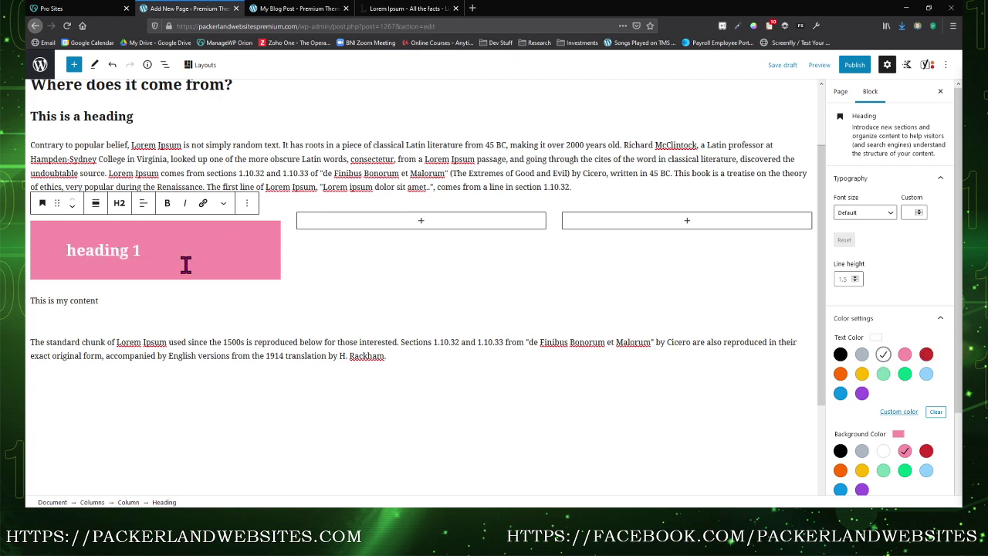
- Duplicate the pink heading in the first column and move the copy into the second column
{"action": "left_click", "coordinate": [424, 223]}
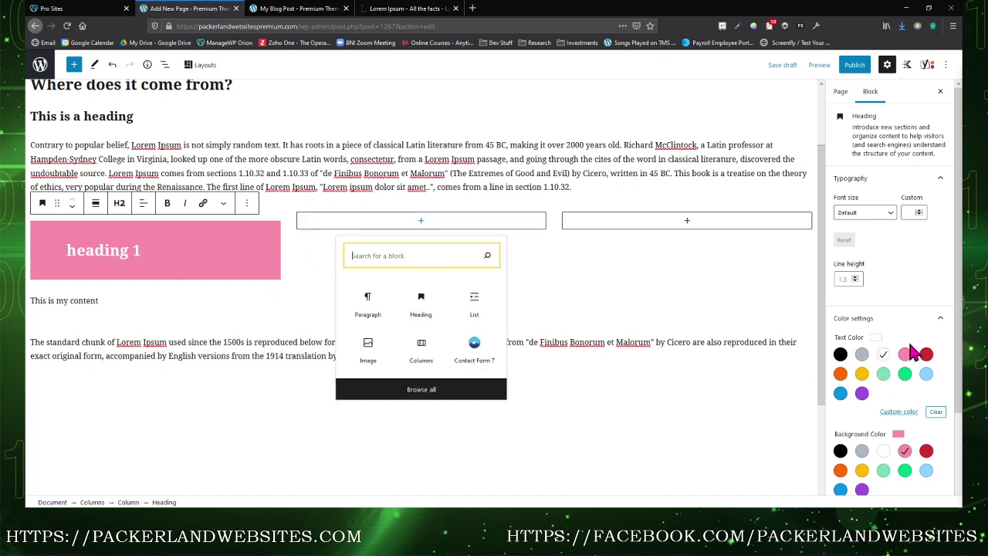
{"action": "left_click", "coordinate": [246, 203]}
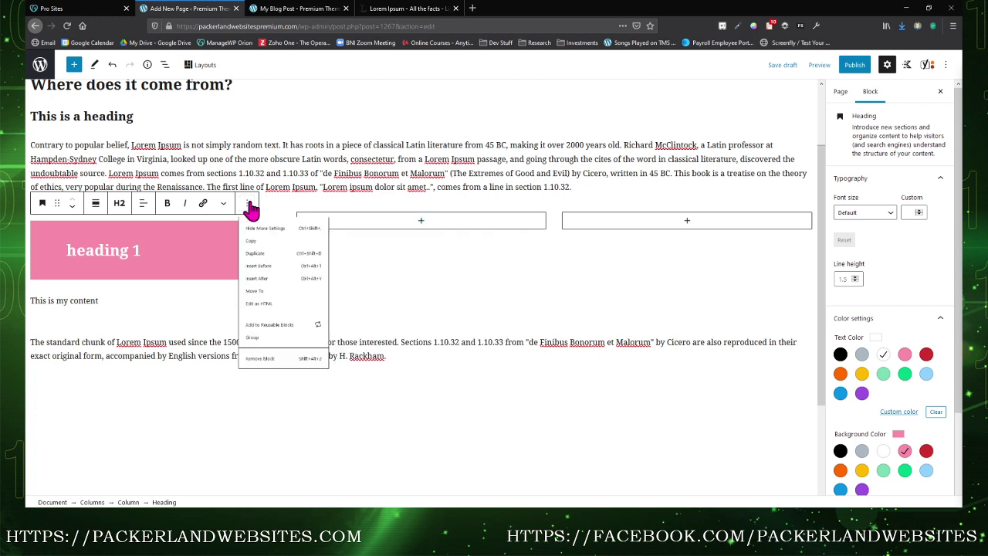
{"action": "left_click", "coordinate": [259, 276]}
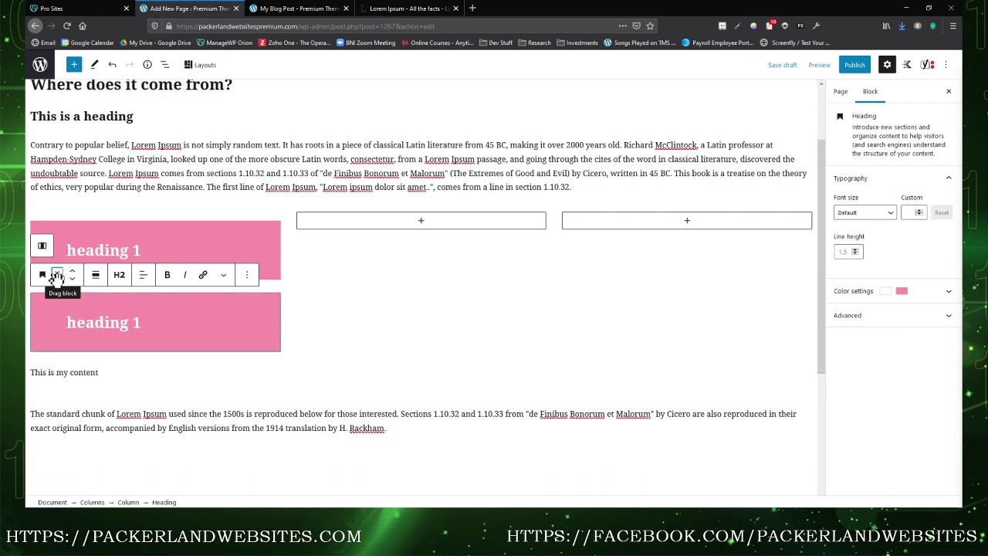
{"action": "left_click_drag", "start_coordinate": [56, 277], "coordinate": [456, 287]}
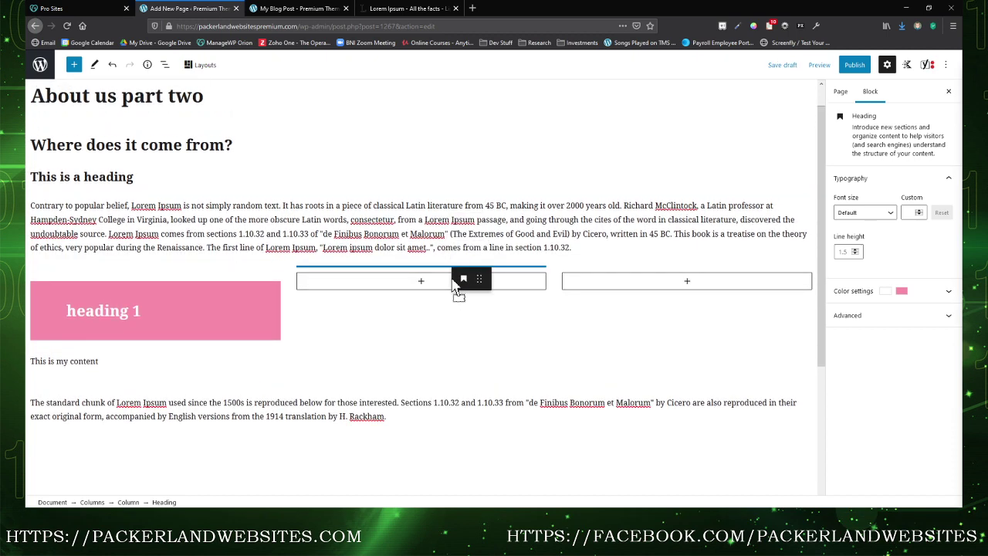
{"action": "left_click_drag", "start_coordinate": [456, 287], "coordinate": [452, 280]}
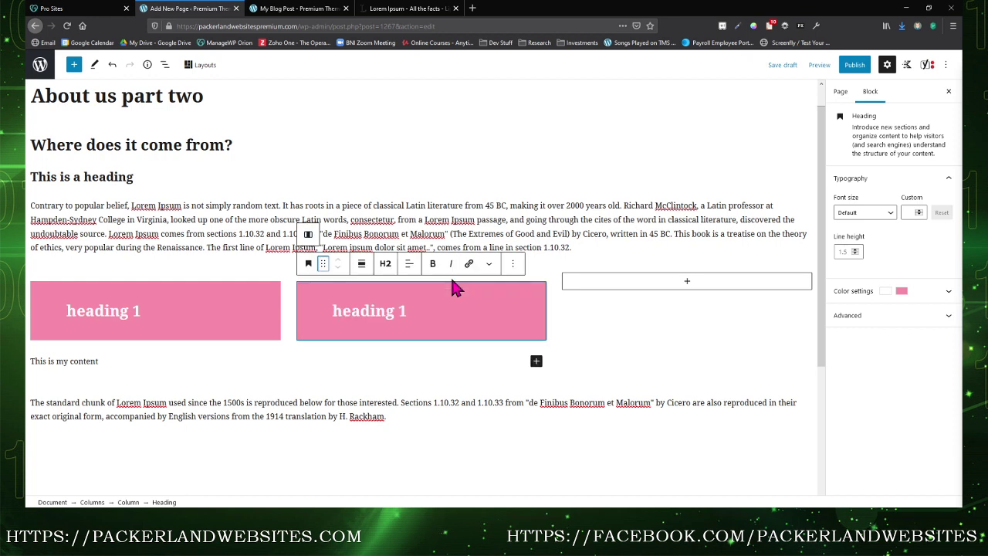
- Duplicate the second column's heading and move the copy into the empty third column
{"action": "left_click", "coordinate": [513, 263]}
{"action": "left_click", "coordinate": [519, 333]}
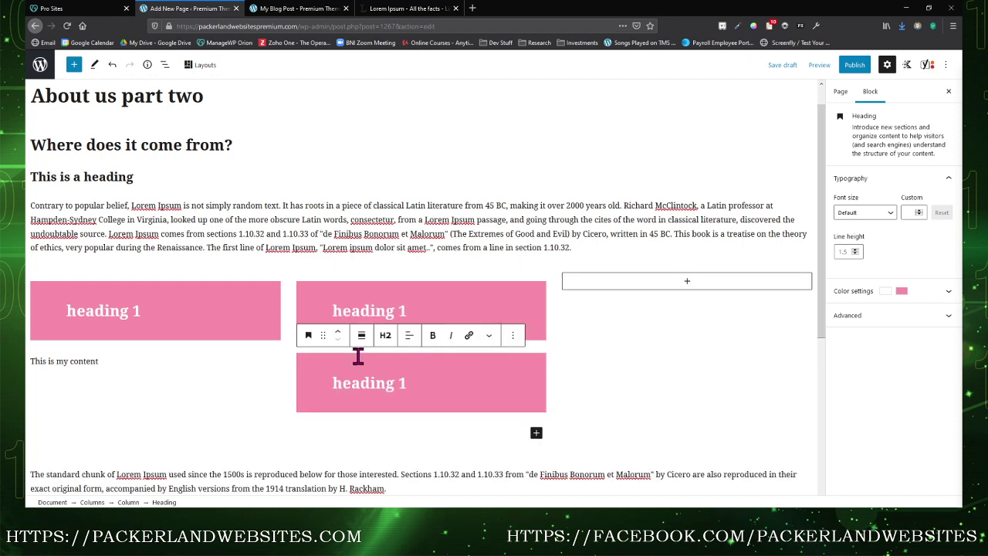
{"action": "left_click_drag", "start_coordinate": [324, 334], "coordinate": [678, 301]}
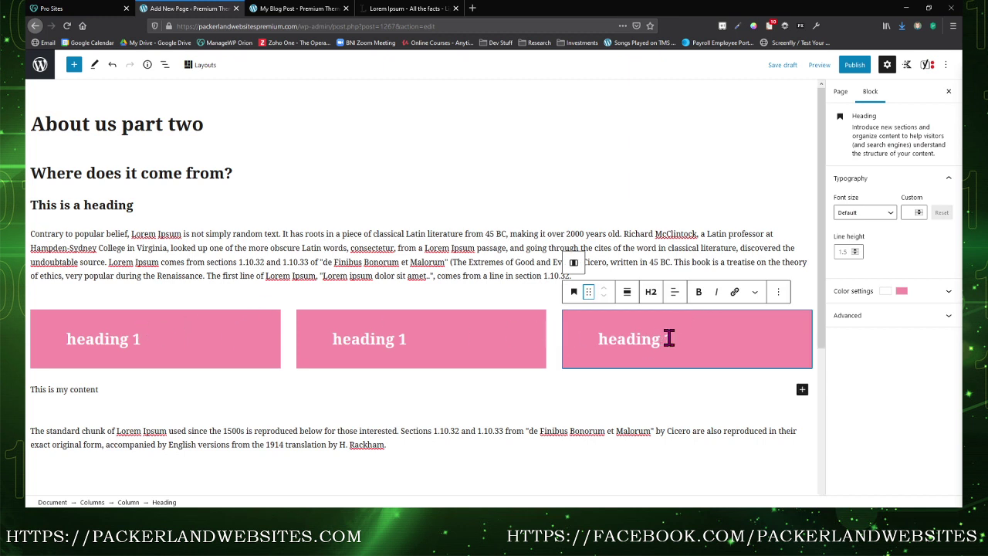
- Renumber the pink headings in the second and third columns to "heading 2" and "heading 3"
{"action": "left_click", "coordinate": [426, 339]}
{"action": "key", "text": "BackSpace"}
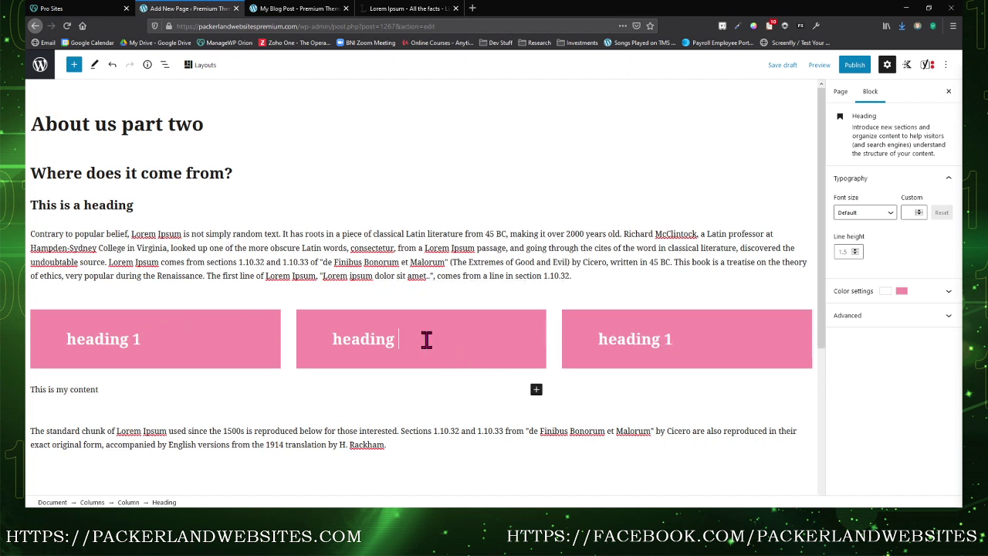
{"action": "left_click", "coordinate": [677, 342]}
{"action": "key", "text": "BackSpace"}
{"action": "scroll", "coordinate": [386, 378], "scroll_direction": "down", "scroll_amount": 1}
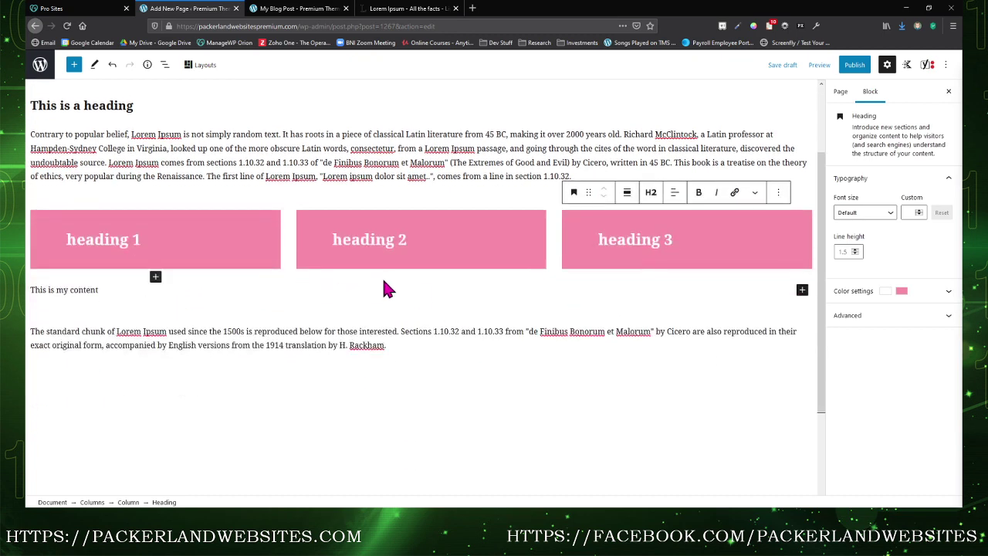
- Add an image block under "heading 2" and fill it with the sharp flower-meadow photo from the media library
{"action": "left_click", "coordinate": [426, 284]}
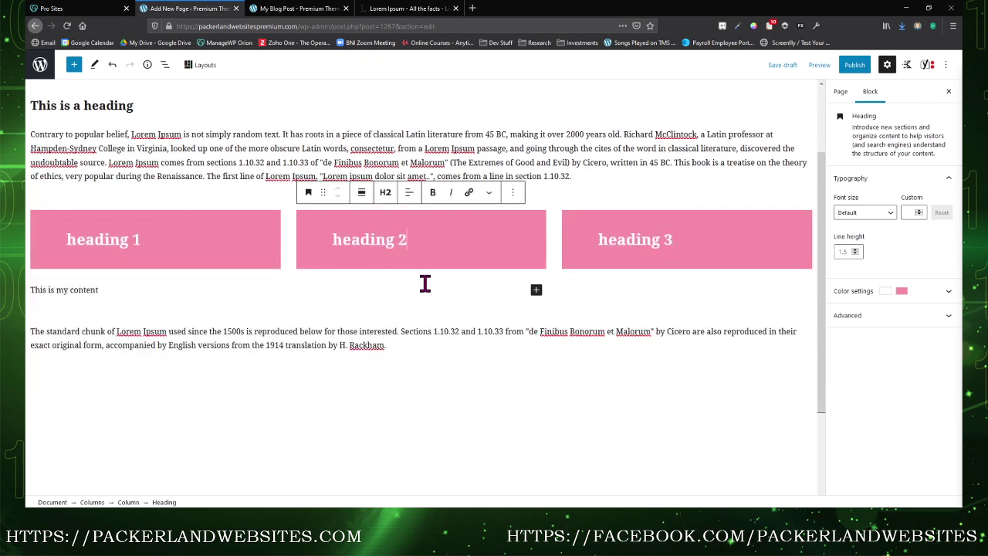
{"action": "left_click", "coordinate": [536, 289]}
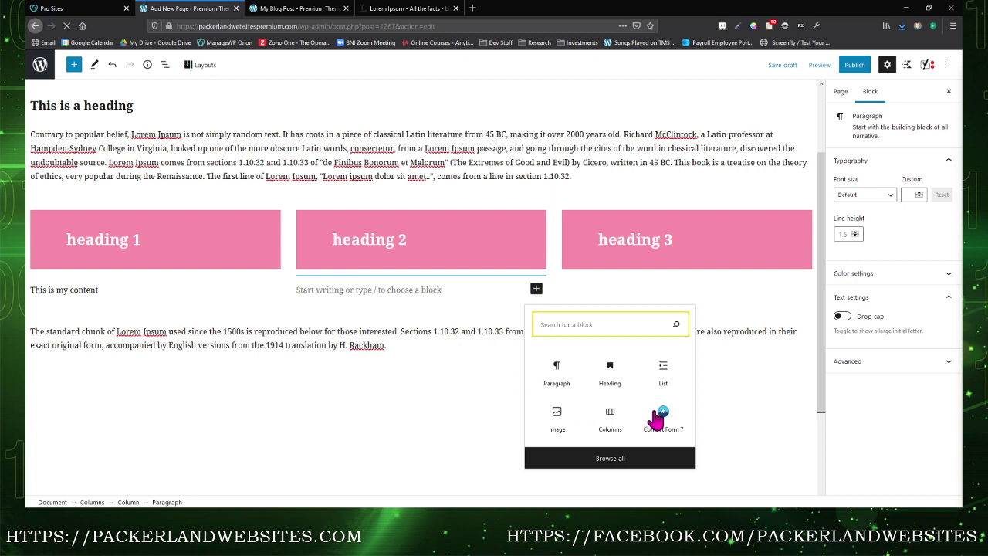
{"action": "left_click", "coordinate": [555, 419]}
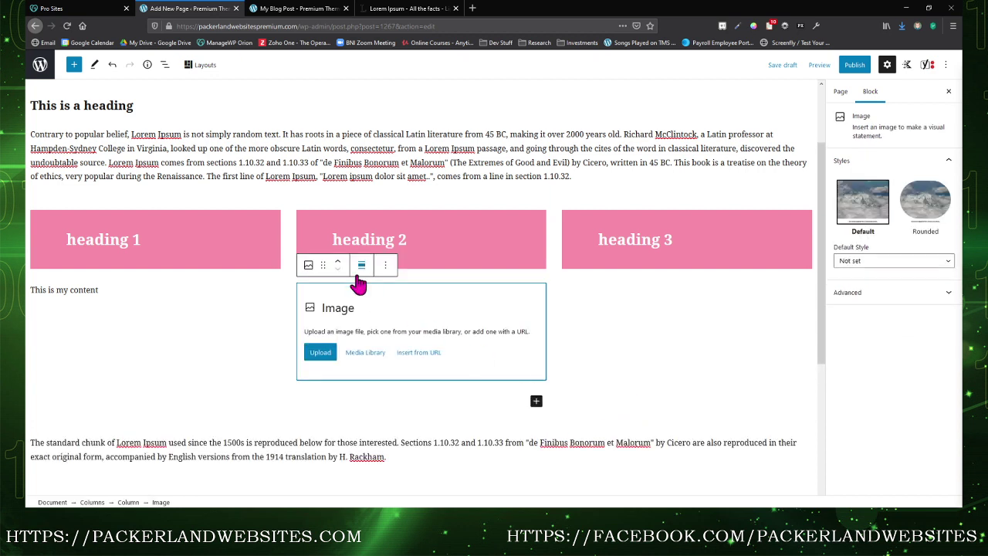
{"action": "left_click", "coordinate": [367, 353]}
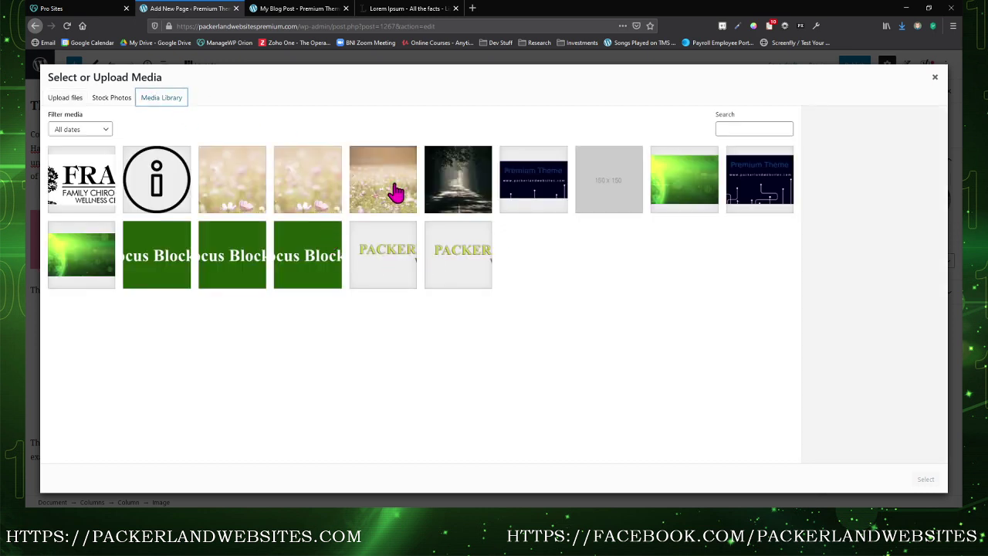
{"action": "left_click", "coordinate": [396, 193]}
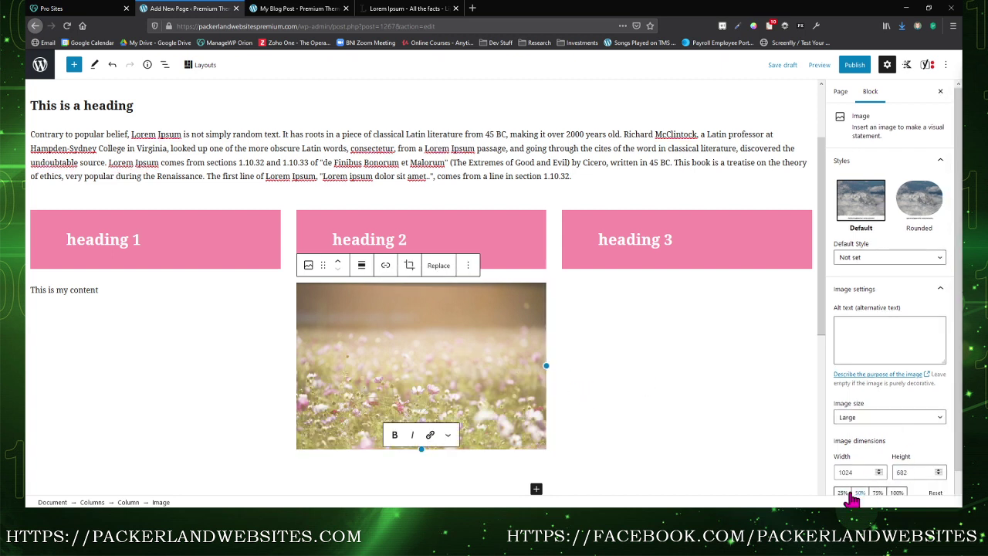
- Scale the flower photo in the second column to 25% and align it to the center
{"action": "left_click", "coordinate": [843, 492]}
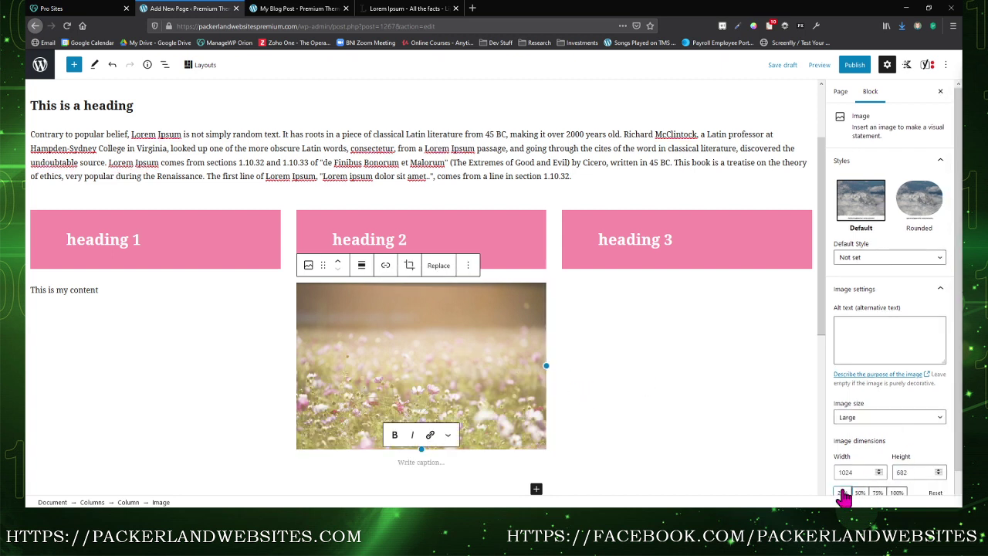
{"action": "left_click", "coordinate": [362, 264]}
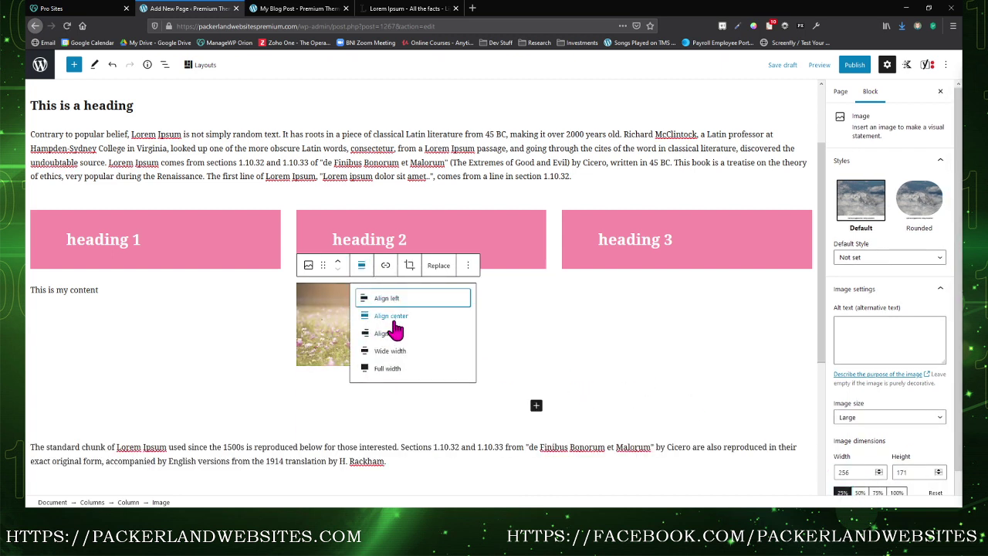
{"action": "left_click", "coordinate": [393, 316]}
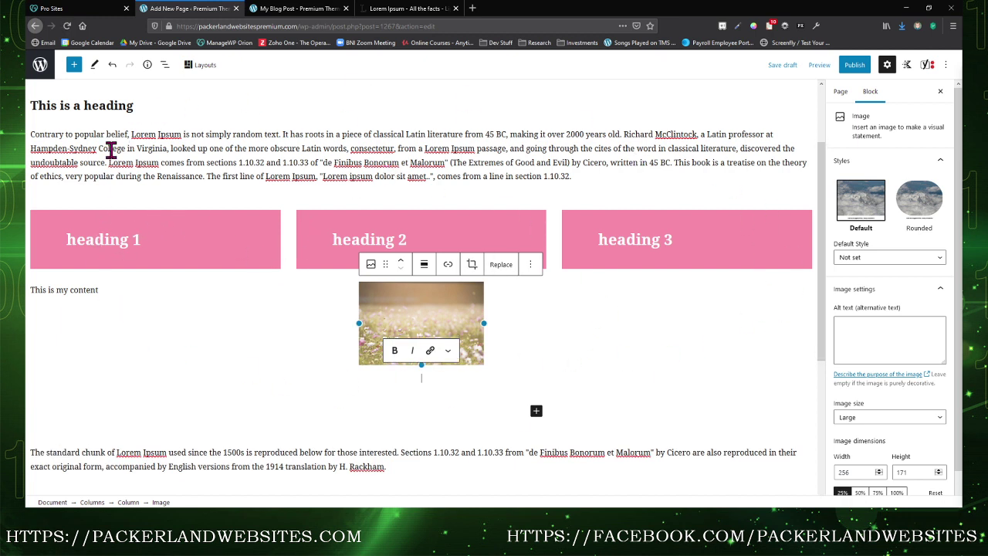
- Center the text of the "This is my content" paragraph in the first column
{"action": "left_click", "coordinate": [52, 289]}
{"action": "left_click", "coordinate": [95, 265]}
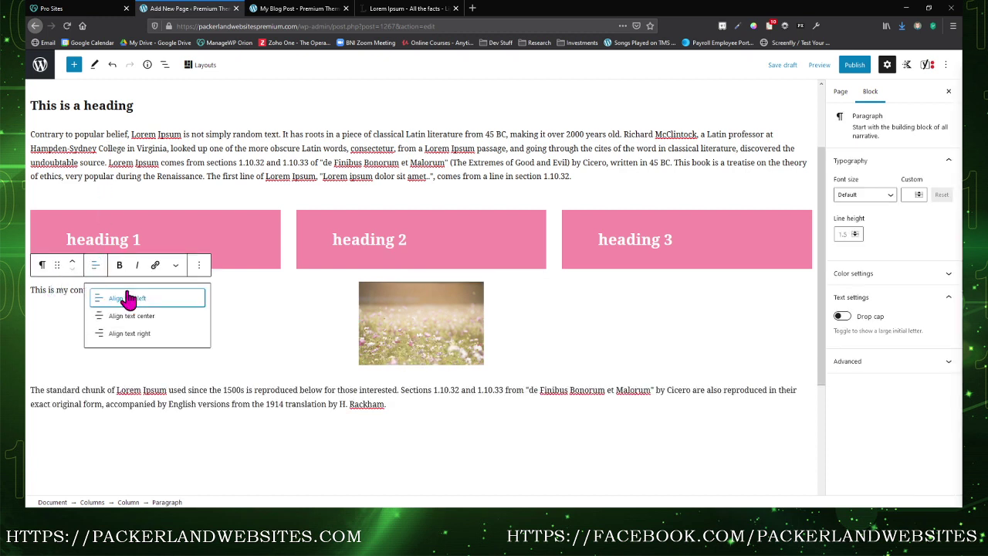
{"action": "left_click", "coordinate": [135, 317]}
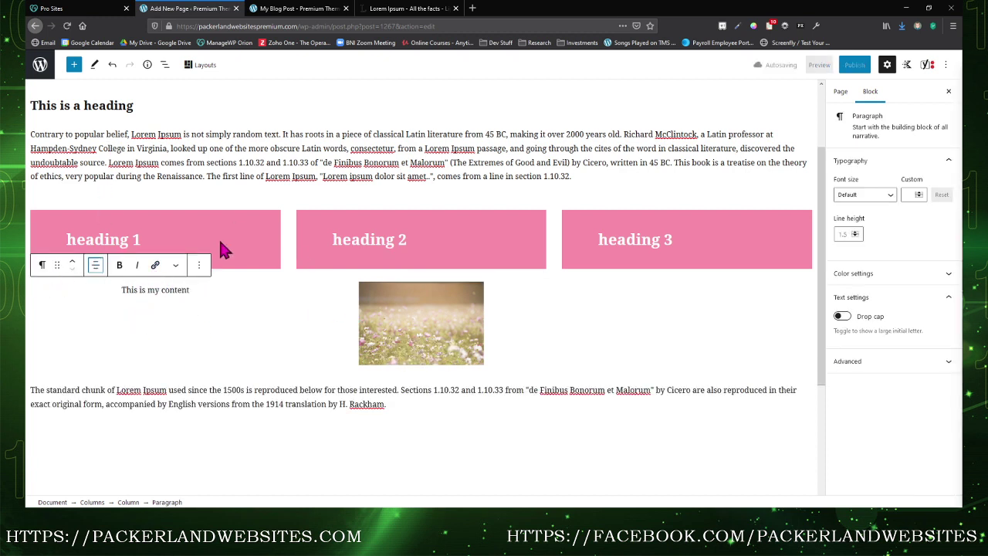
- Center the text of all three pink column headings
{"action": "left_click", "coordinate": [392, 239]}
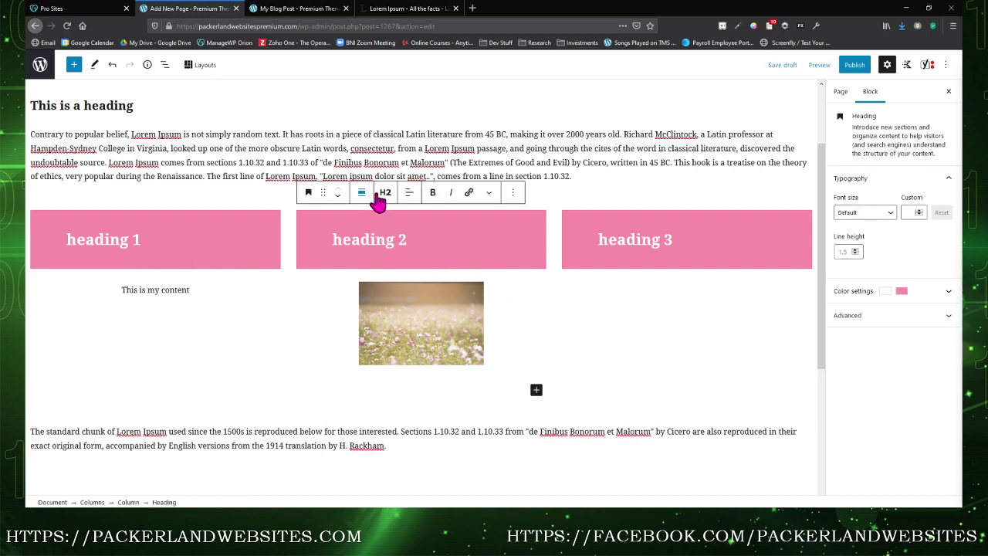
{"action": "left_click", "coordinate": [409, 192]}
{"action": "left_click", "coordinate": [423, 246]}
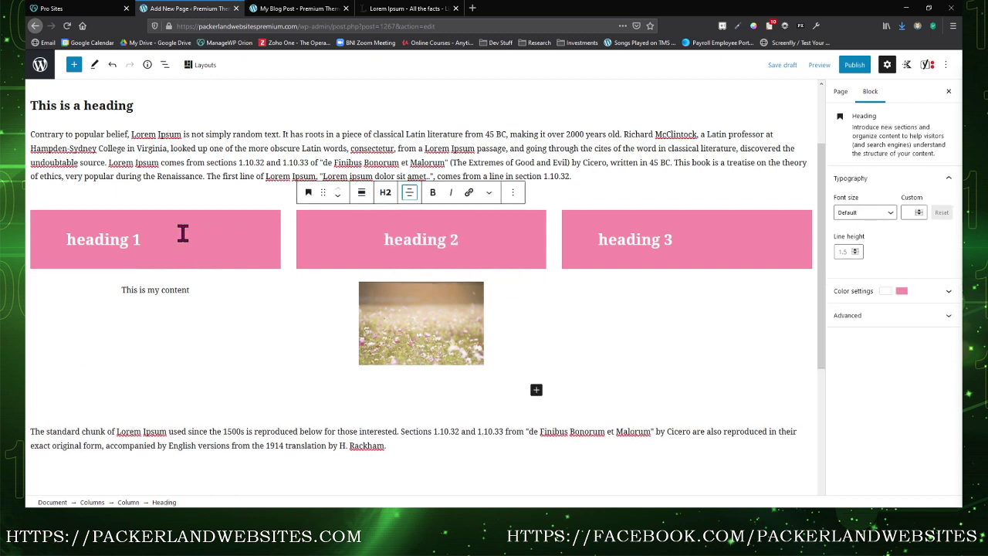
{"action": "left_click", "coordinate": [125, 244]}
{"action": "left_click", "coordinate": [142, 193]}
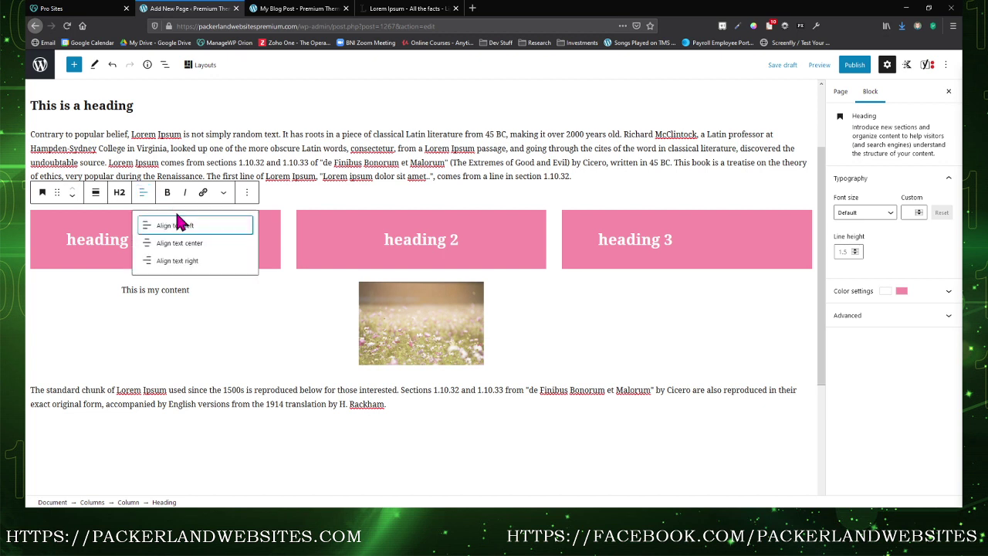
{"action": "left_click", "coordinate": [178, 244]}
{"action": "left_click", "coordinate": [652, 241]}
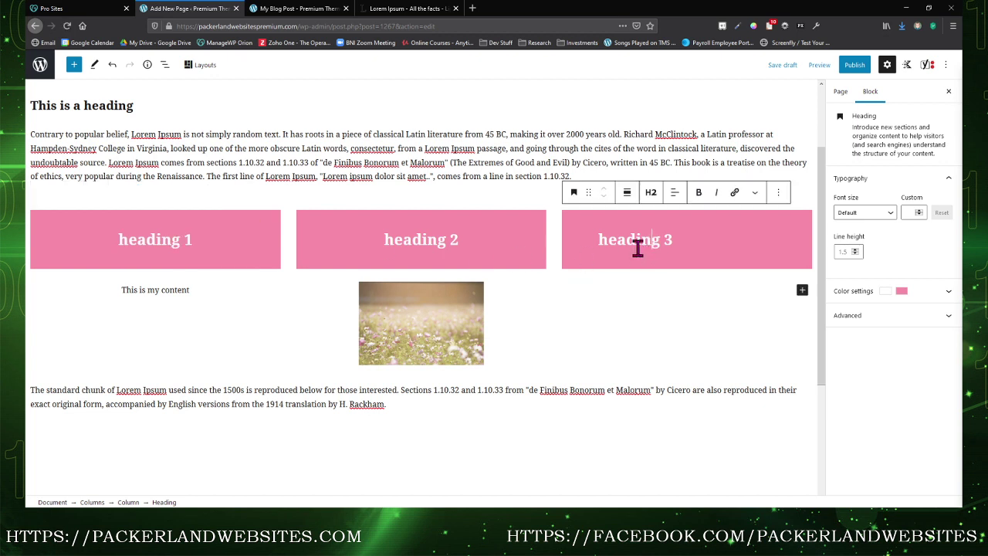
{"action": "left_click", "coordinate": [674, 193]}
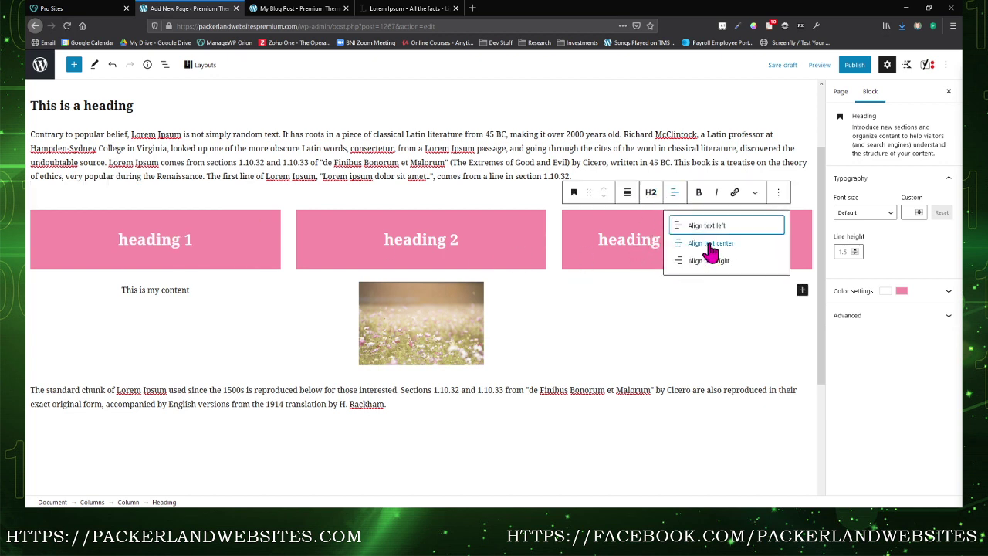
{"action": "left_click", "coordinate": [700, 246]}
- Add a paragraph reading "This is more content." beneath the third column's heading
{"action": "left_click", "coordinate": [802, 291]}
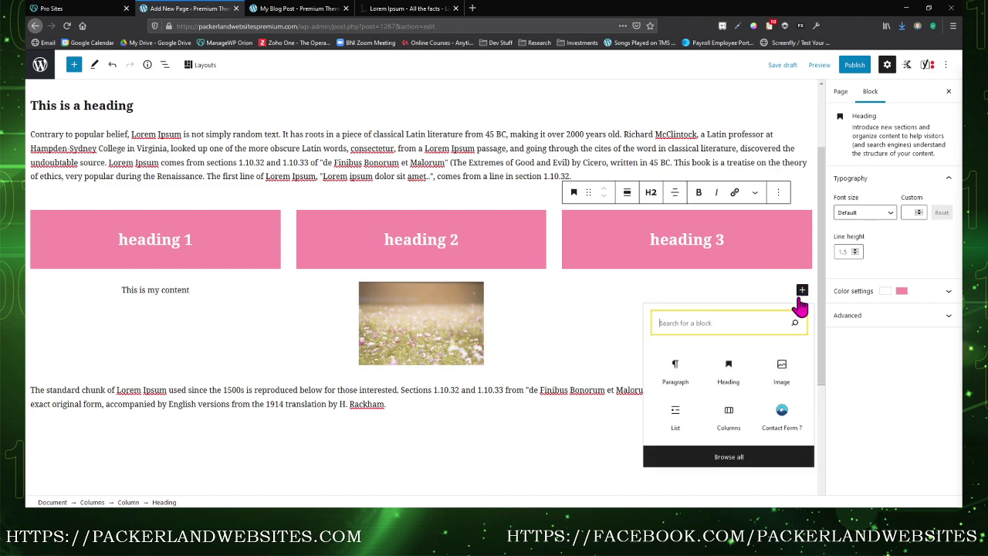
{"action": "left_click", "coordinate": [679, 376]}
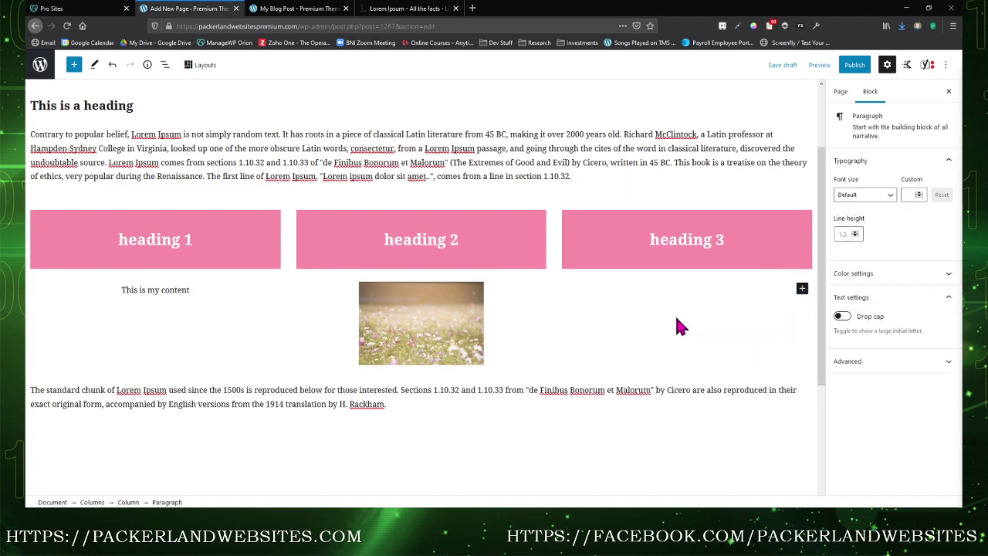
{"action": "scroll", "coordinate": [678, 327], "scroll_direction": "down", "scroll_amount": 1}
{"action": "type", "text": "This is "}
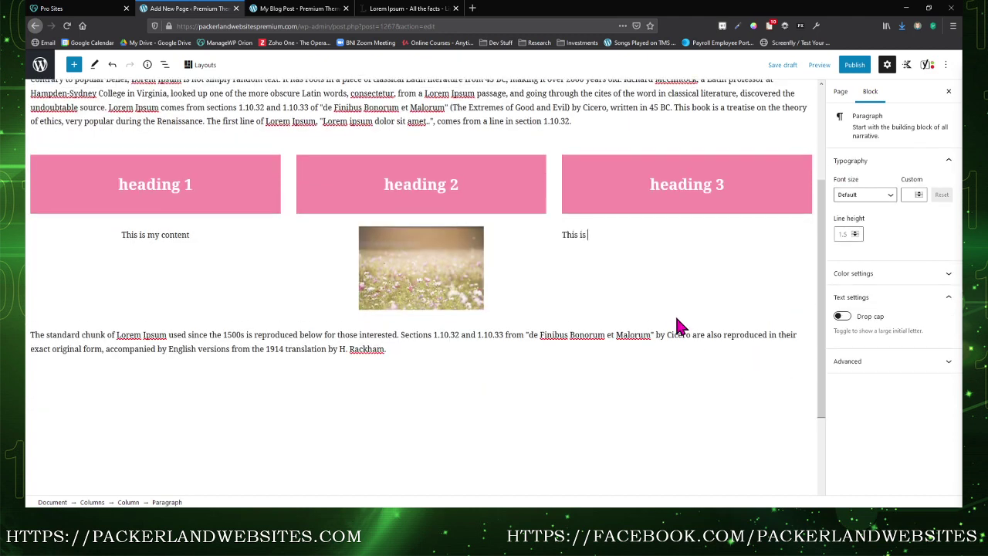
{"action": "type", "text": "more content."}
- Preview the page in a new tab and examine its headings, body text and three-column section
{"action": "scroll", "coordinate": [451, 363], "scroll_direction": "up", "scroll_amount": 3}
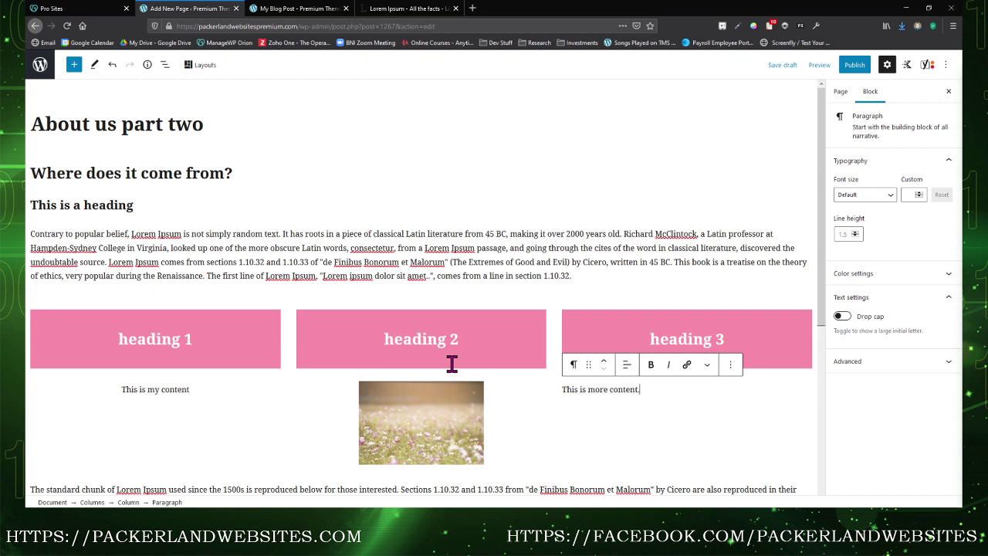
{"action": "left_click", "coordinate": [816, 68]}
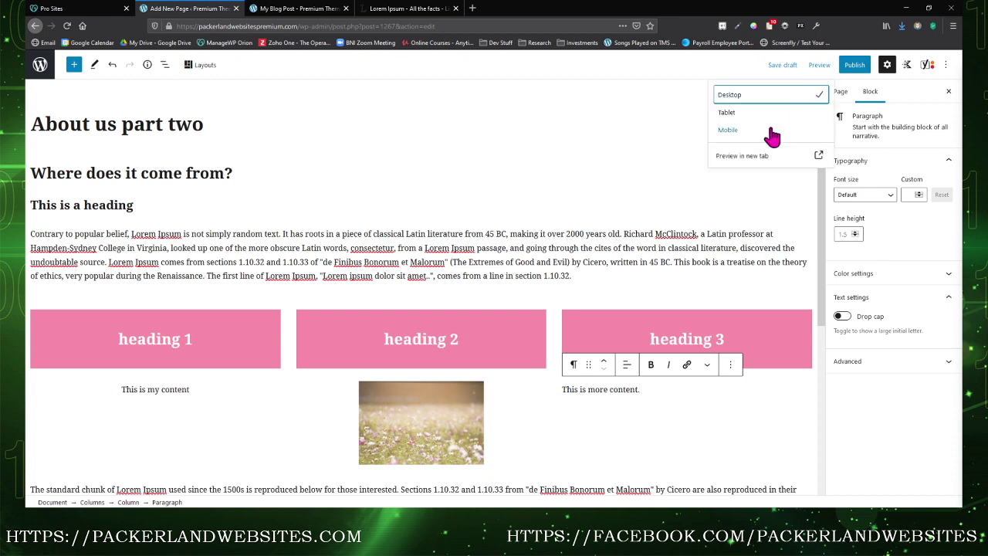
{"action": "left_click", "coordinate": [753, 156]}
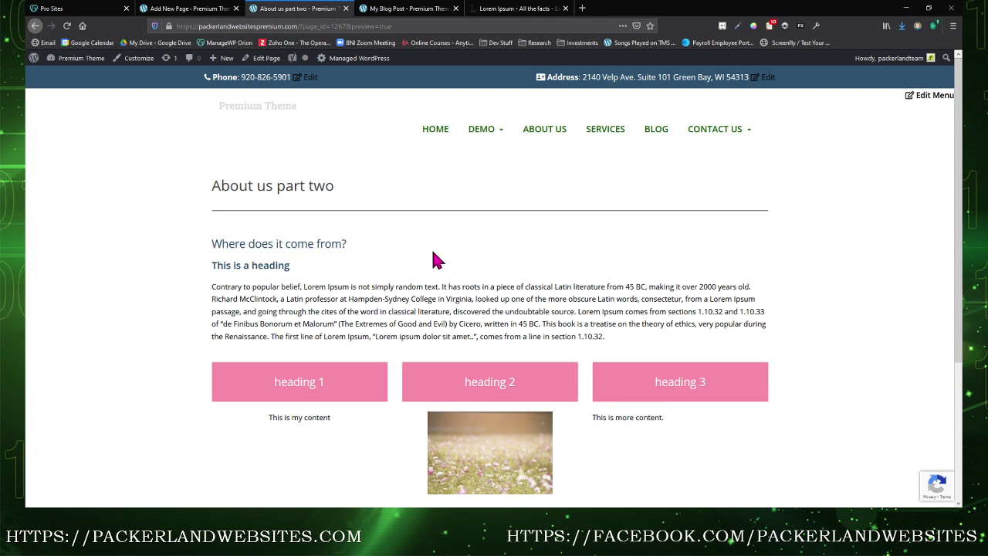
{"action": "scroll", "coordinate": [537, 278], "scroll_direction": "down", "scroll_amount": 3}
{"action": "scroll", "coordinate": [666, 331], "scroll_direction": "up", "scroll_amount": 2}
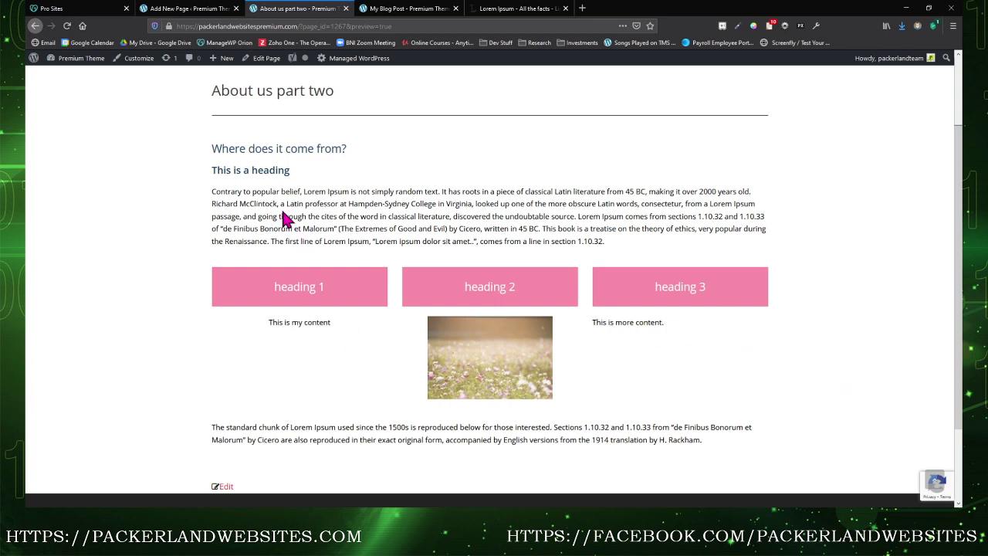
{"action": "left_click_drag", "start_coordinate": [199, 150], "coordinate": [514, 150]}
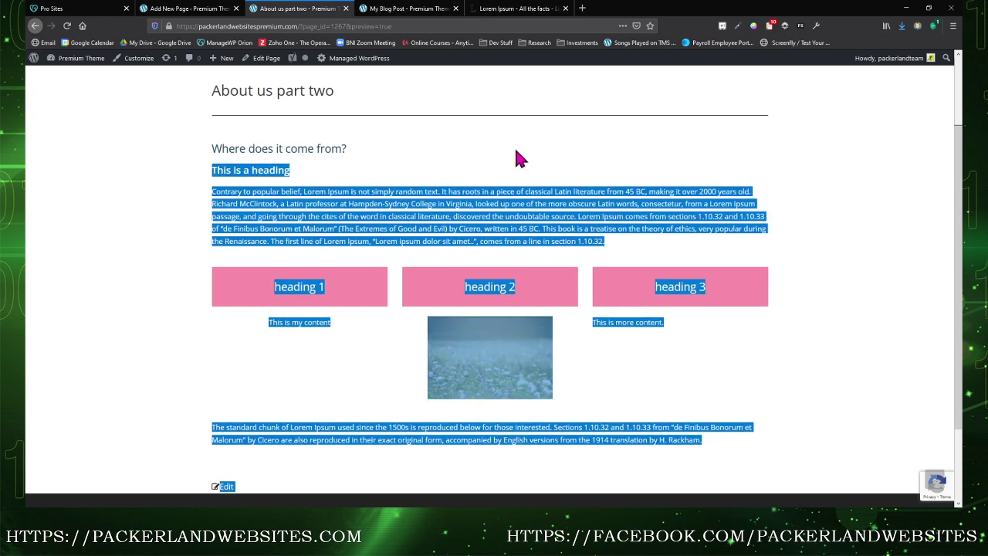
{"action": "left_click", "coordinate": [430, 150]}
{"action": "left_click_drag", "start_coordinate": [213, 149], "coordinate": [353, 154]}
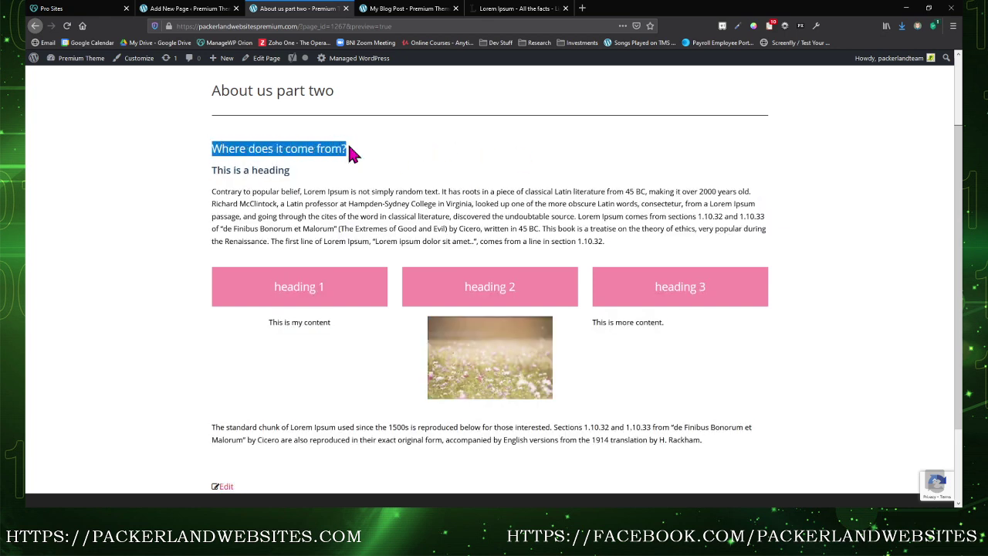
{"action": "left_click", "coordinate": [224, 170]}
{"action": "left_click_drag", "start_coordinate": [223, 170], "coordinate": [302, 177]}
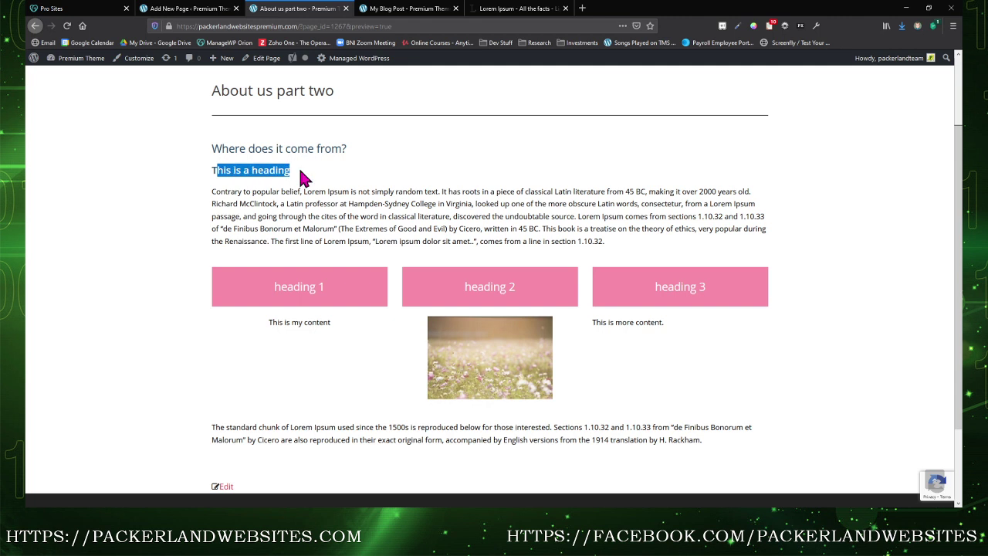
{"action": "left_click", "coordinate": [219, 189]}
{"action": "left_click_drag", "start_coordinate": [223, 193], "coordinate": [490, 320]}
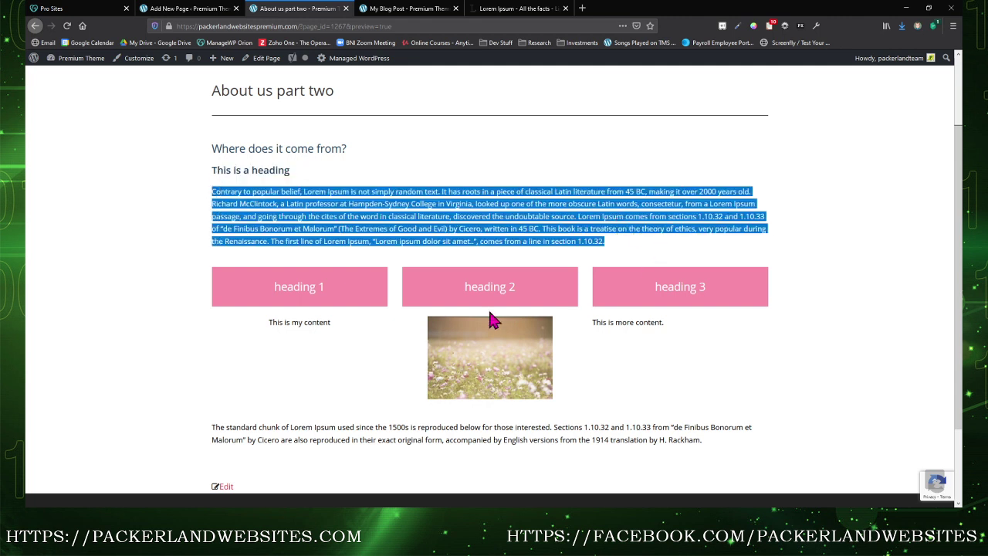
{"action": "left_click", "coordinate": [490, 318]}
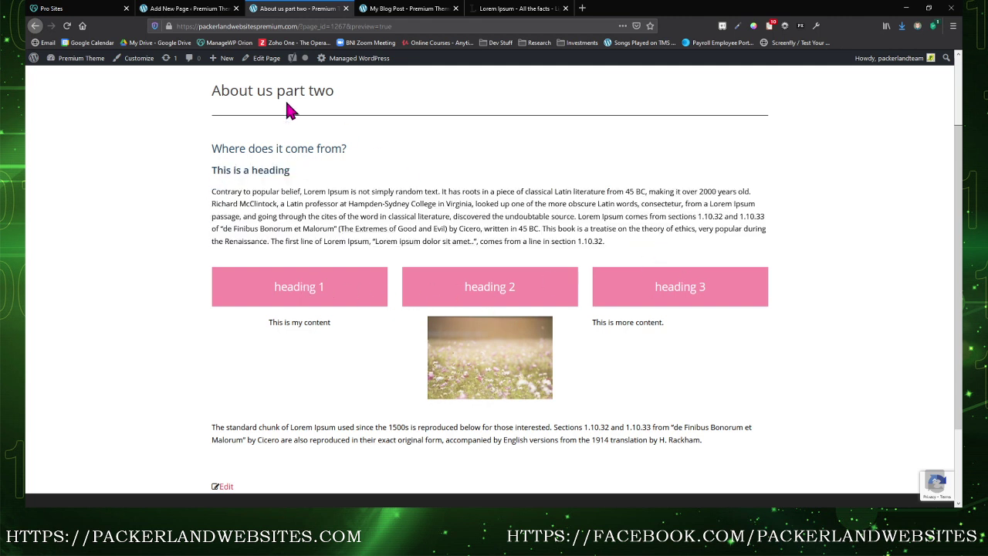
- Return to the page editor and change the three pink column headings to heading level H4
{"action": "left_click", "coordinate": [174, 9]}
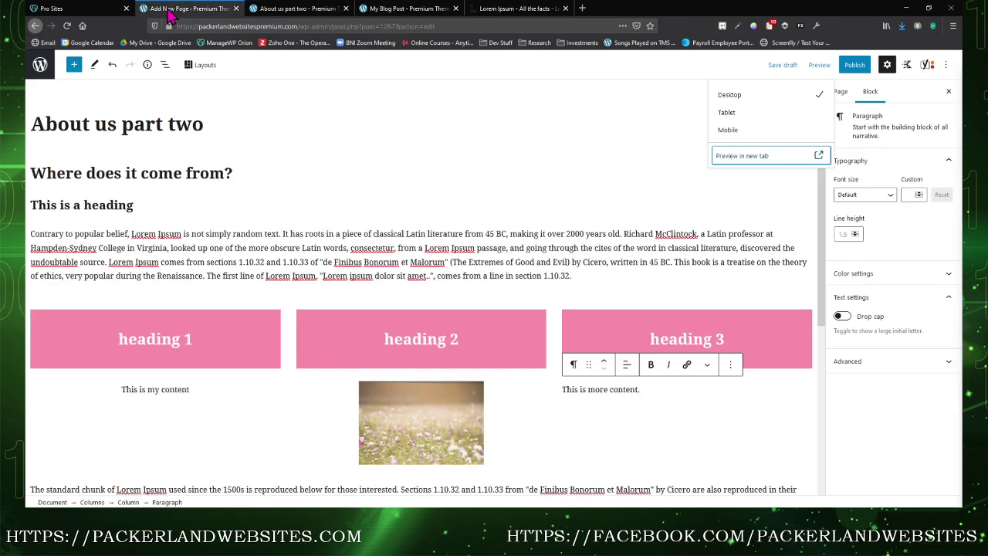
{"action": "left_click", "coordinate": [147, 339]}
{"action": "left_click", "coordinate": [119, 291]}
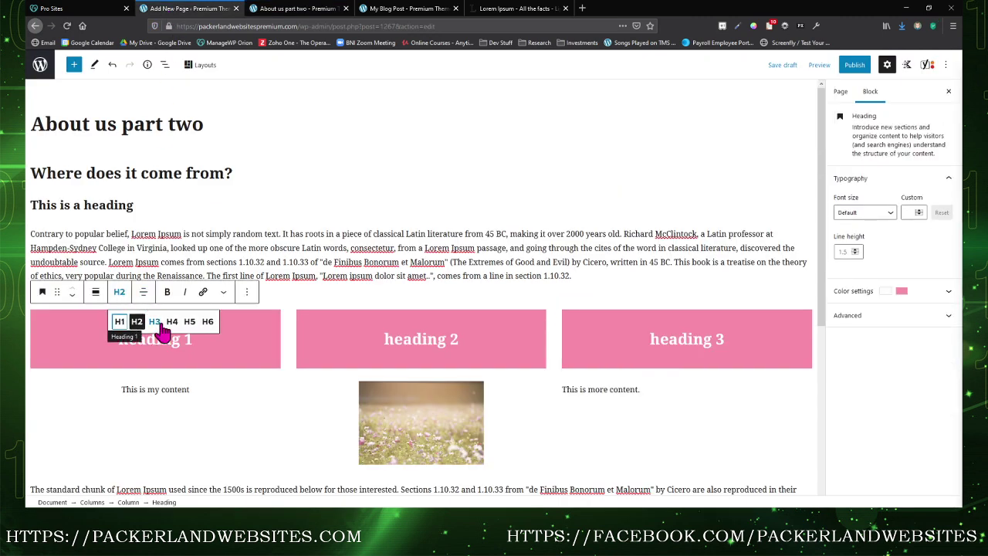
{"action": "left_click", "coordinate": [172, 322]}
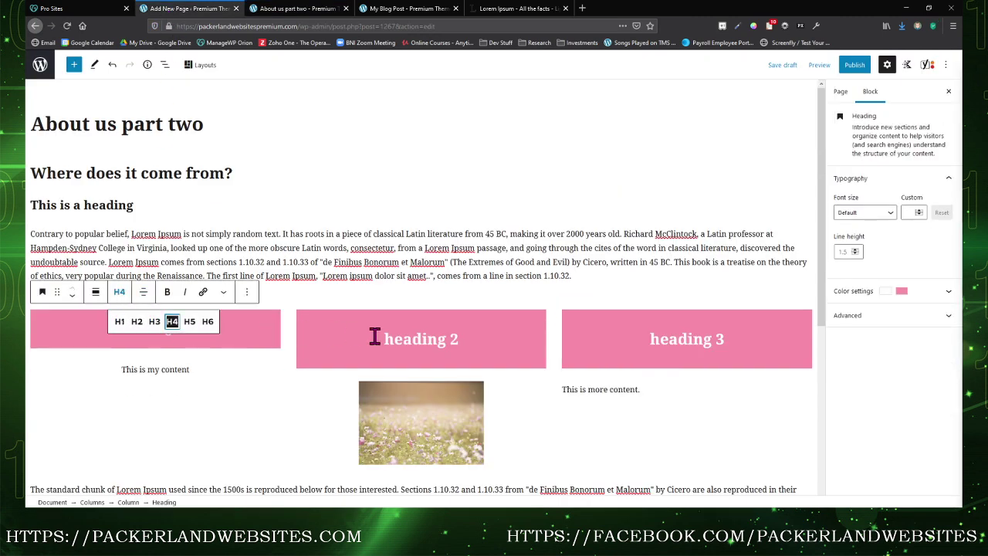
{"action": "left_click", "coordinate": [414, 336]}
{"action": "left_click", "coordinate": [385, 292]}
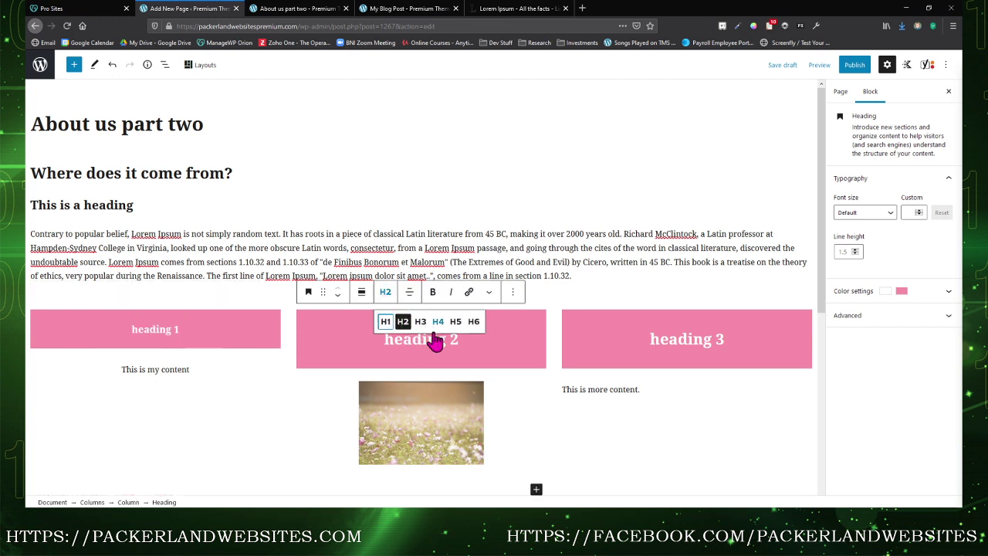
{"action": "left_click", "coordinate": [438, 321]}
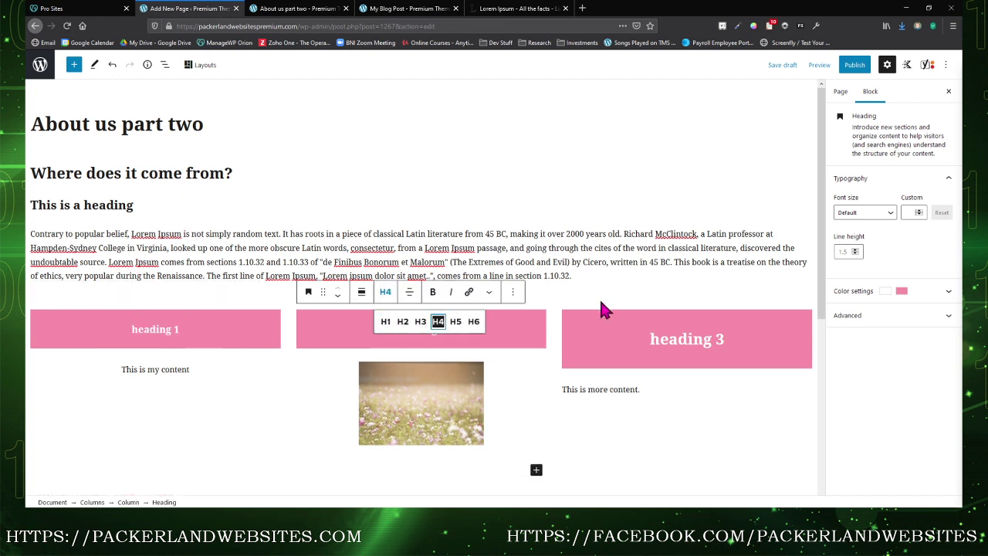
{"action": "left_click", "coordinate": [684, 342]}
{"action": "left_click", "coordinate": [651, 292]}
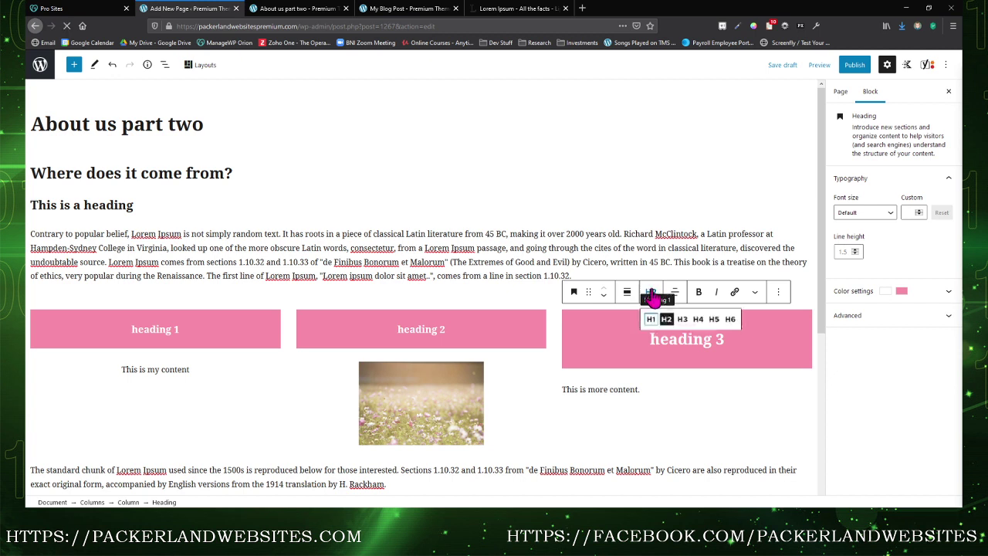
{"action": "left_click", "coordinate": [704, 321]}
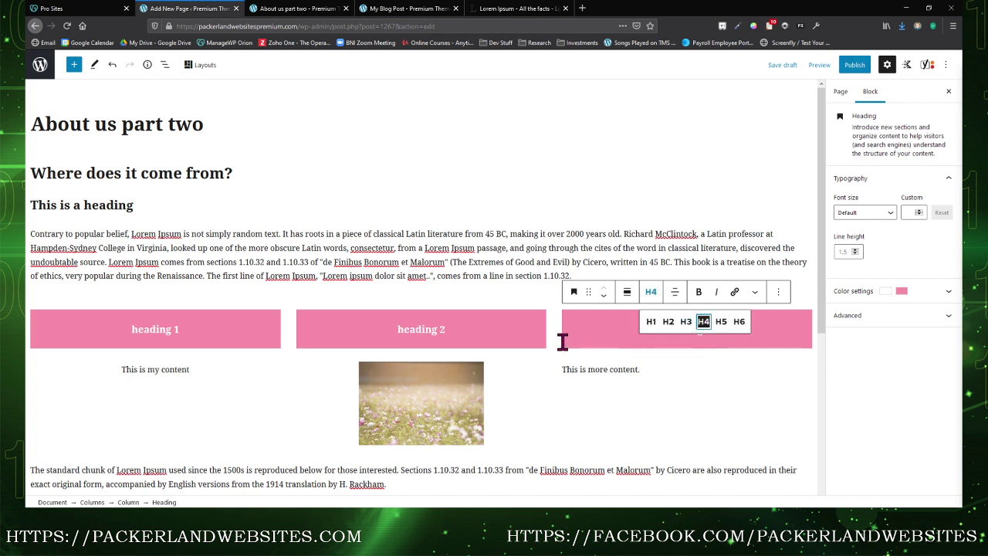
{"action": "left_click", "coordinate": [468, 315]}
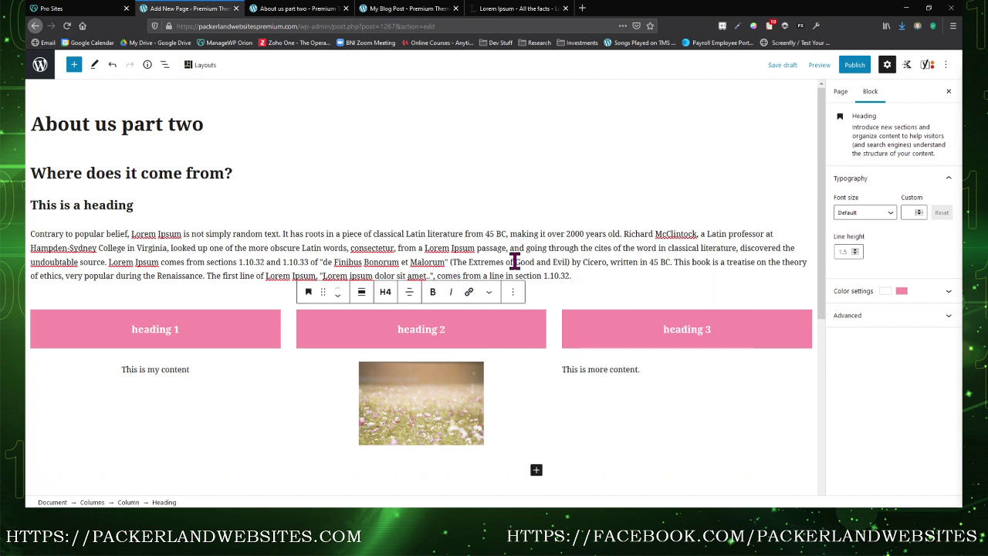
- Insert an H2 heading reading "This is section 2" between the long paragraph and the three-column section
{"action": "left_click", "coordinate": [609, 281]}
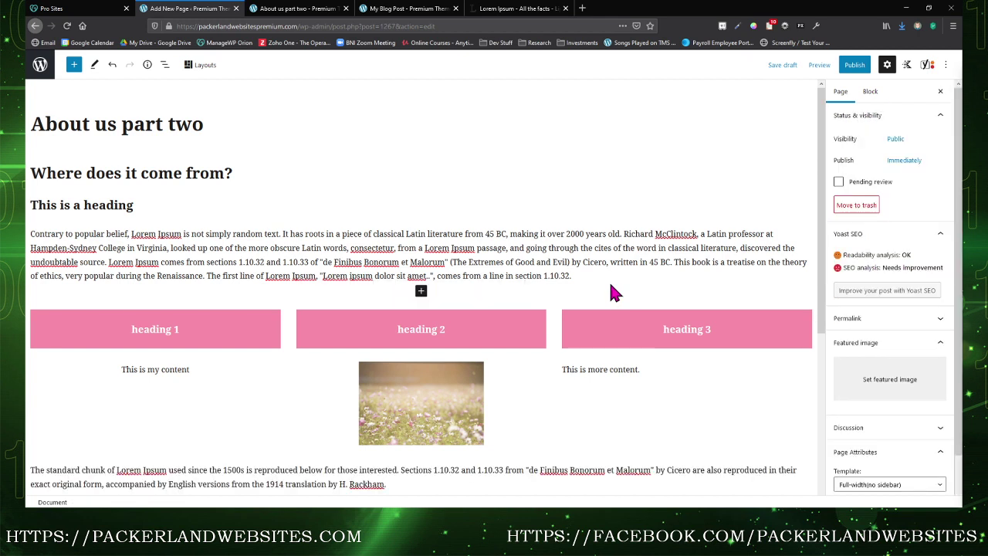
{"action": "left_click", "coordinate": [422, 294]}
{"action": "left_click", "coordinate": [417, 374]}
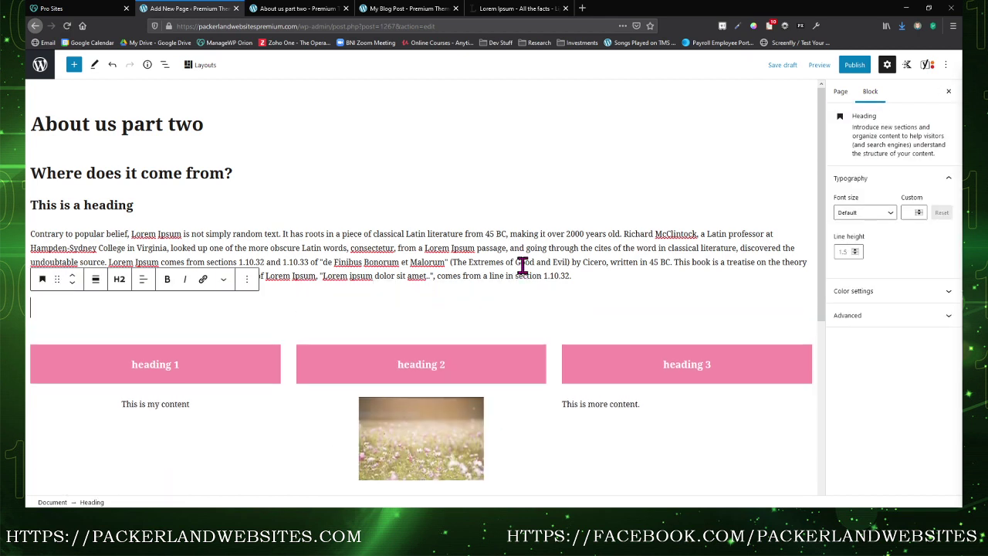
{"action": "type", "text": "T"}
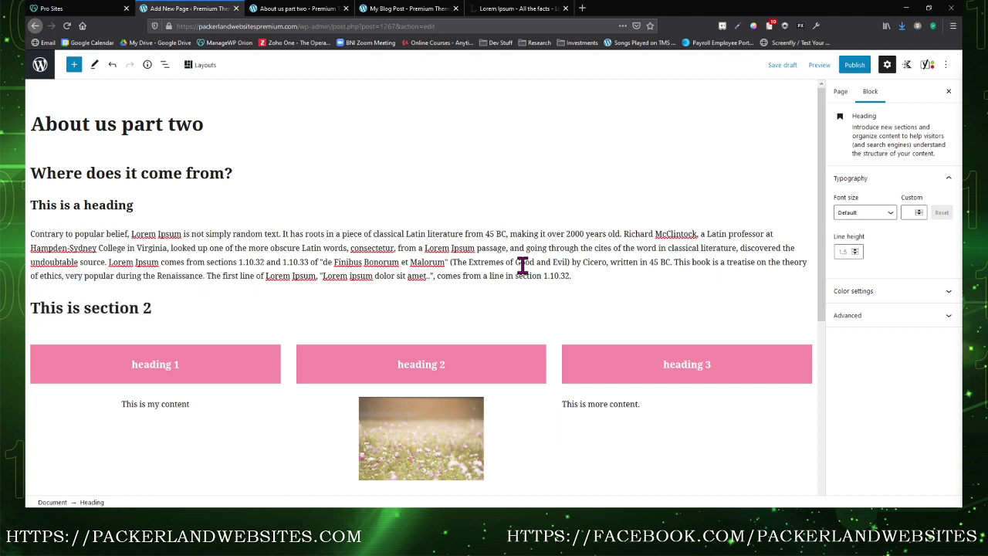
{"action": "type", "text": "his is section 2"}
- Compare the heading levels of "Where does it come from?", "This is a heading" and "This is section 2"
{"action": "left_click", "coordinate": [160, 177]}
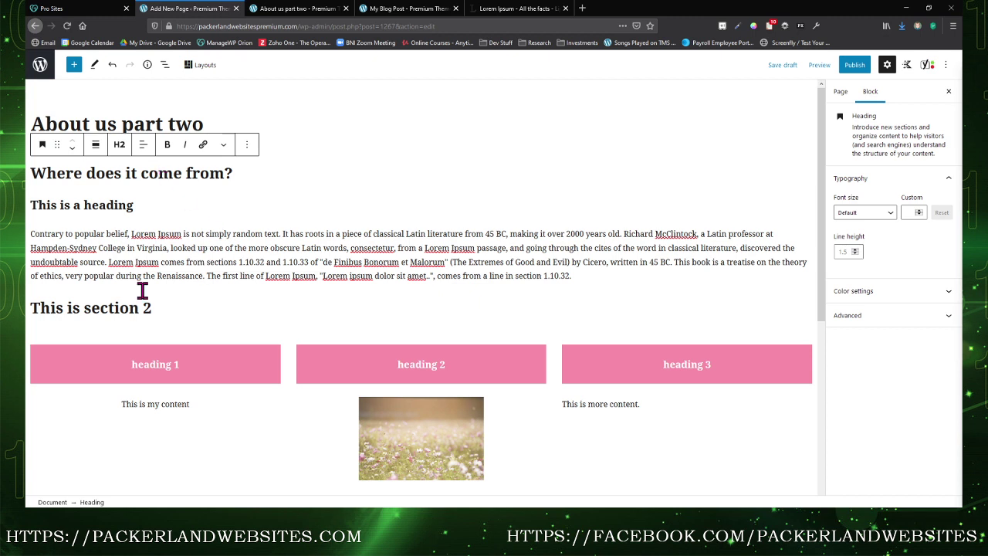
{"action": "left_click", "coordinate": [110, 307]}
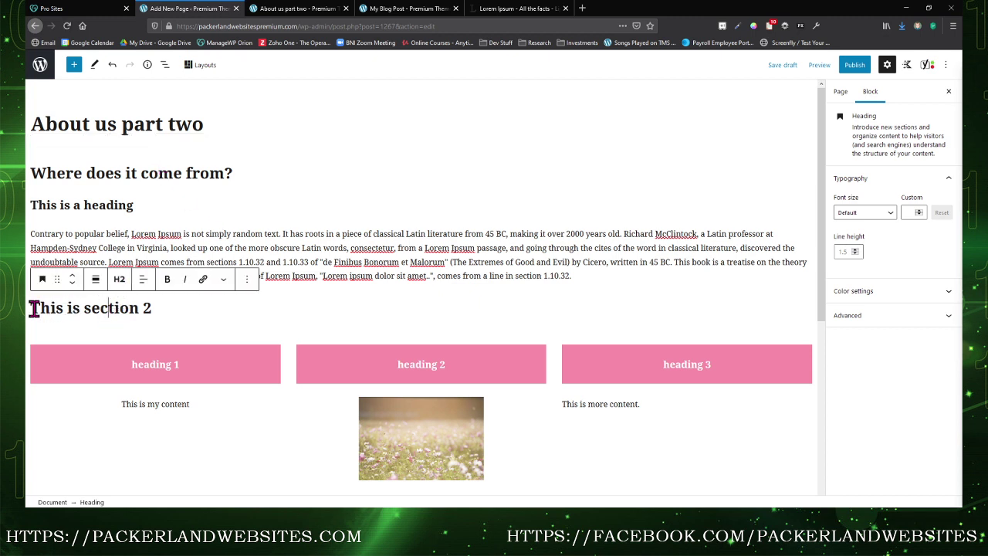
{"action": "left_click_drag", "start_coordinate": [31, 308], "coordinate": [155, 320]}
{"action": "left_click", "coordinate": [148, 301]}
{"action": "left_click", "coordinate": [100, 204]}
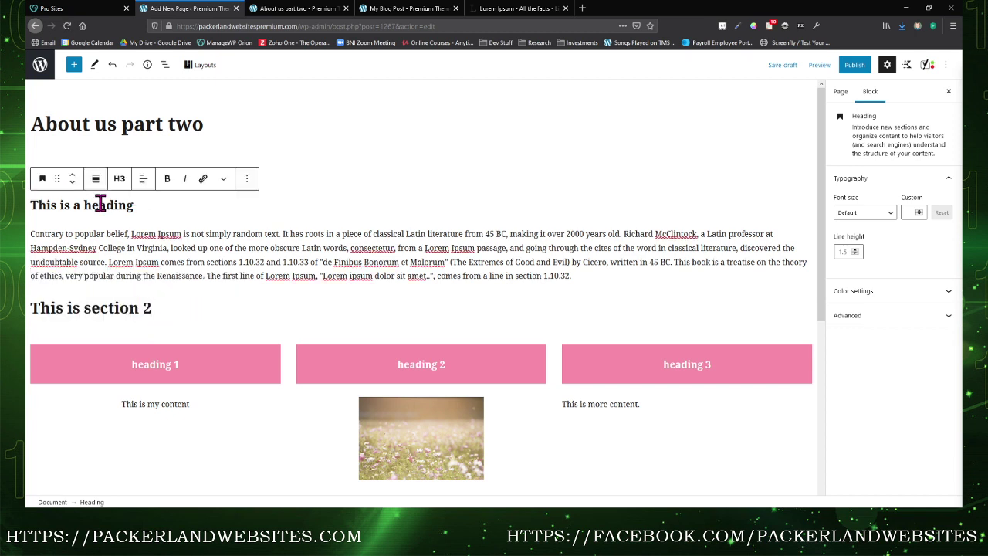
{"action": "left_click", "coordinate": [107, 308]}
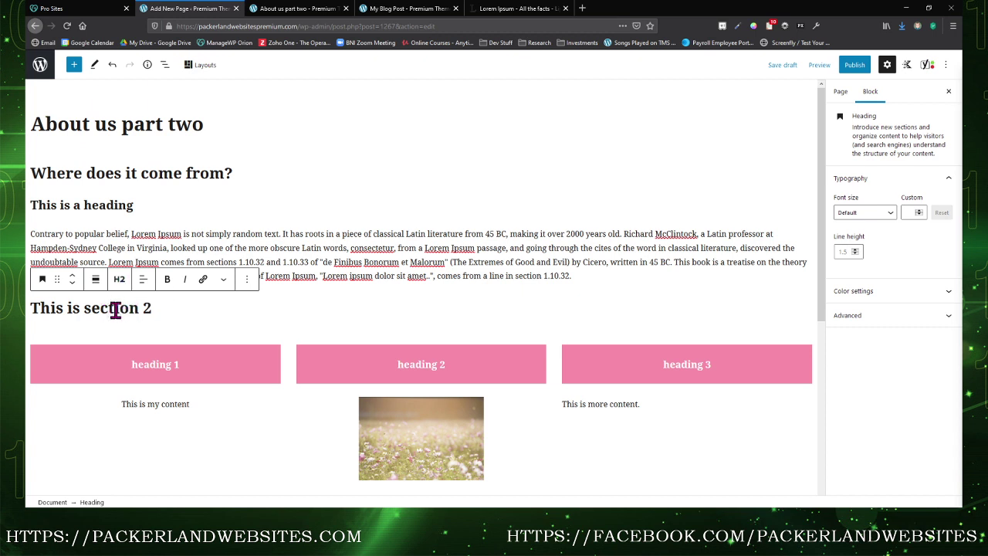
- Set the headings of all three pink columns to heading level H3
{"action": "left_click", "coordinate": [143, 361]}
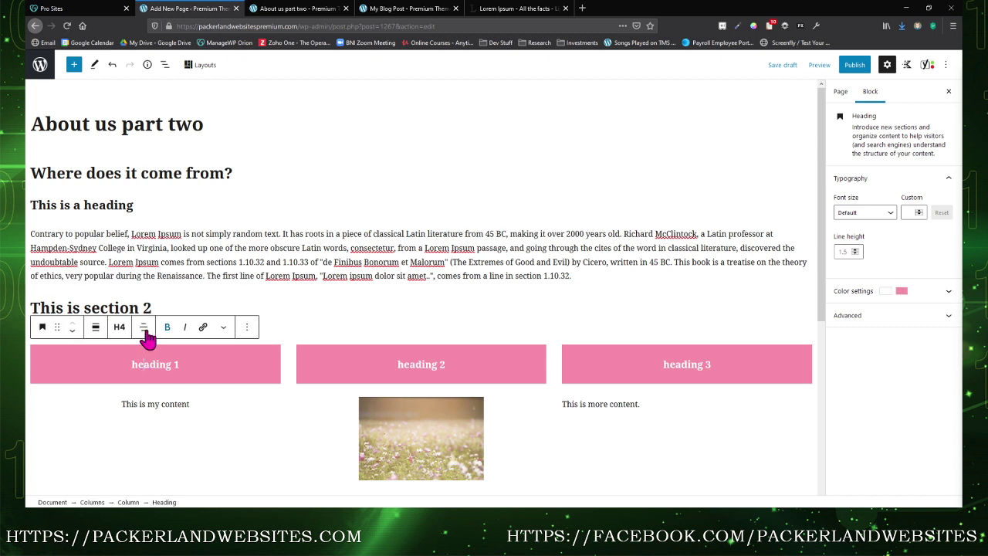
{"action": "left_click", "coordinate": [120, 332]}
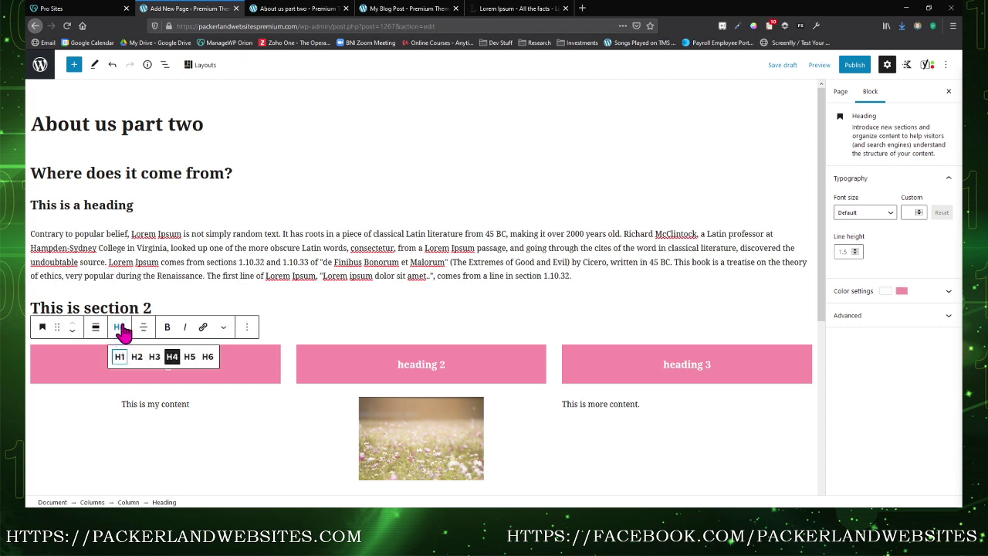
{"action": "left_click", "coordinate": [155, 357]}
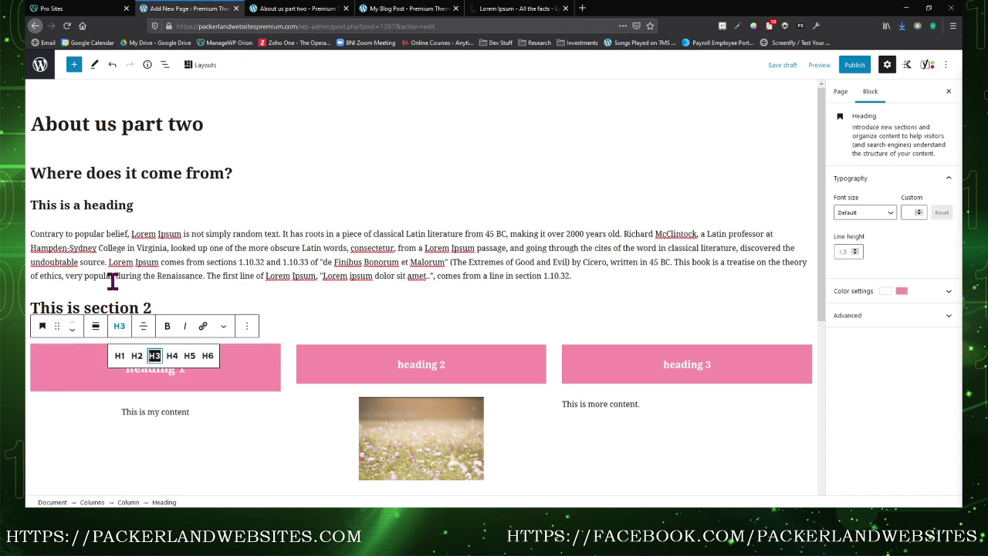
{"action": "left_click", "coordinate": [418, 365]}
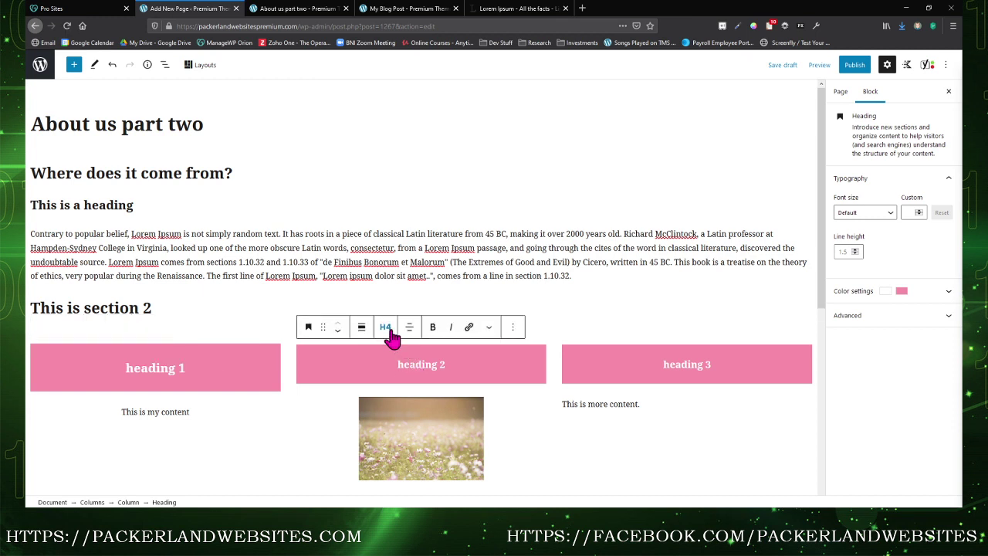
{"action": "left_click", "coordinate": [388, 328]}
{"action": "left_click", "coordinate": [420, 357]}
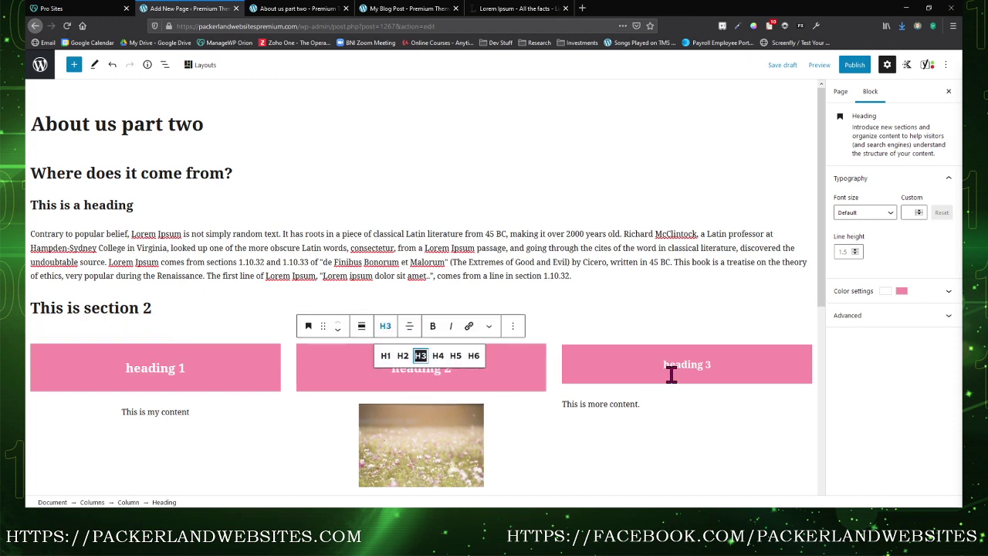
{"action": "left_click", "coordinate": [679, 369]}
{"action": "left_click", "coordinate": [651, 327]}
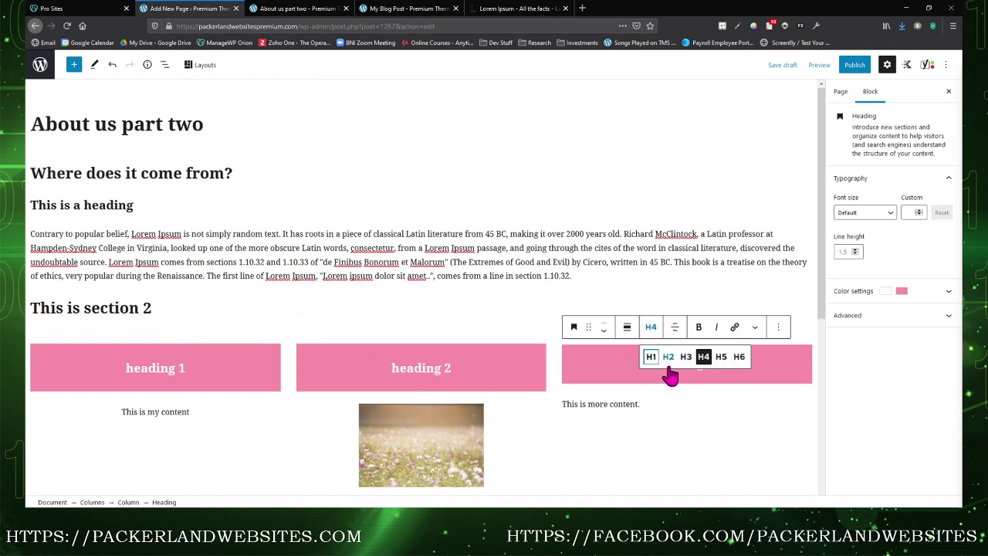
{"action": "left_click", "coordinate": [686, 363]}
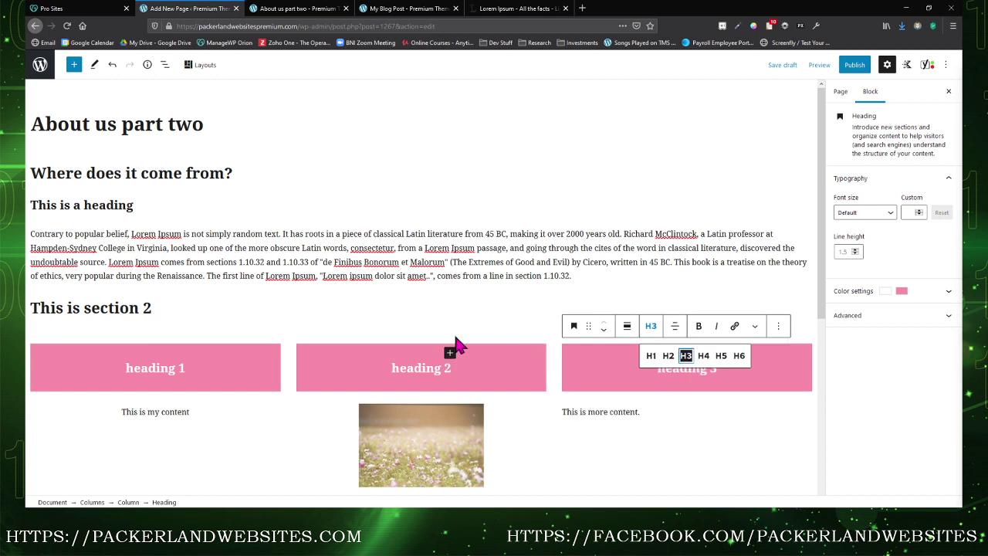
{"action": "left_click", "coordinate": [461, 302]}
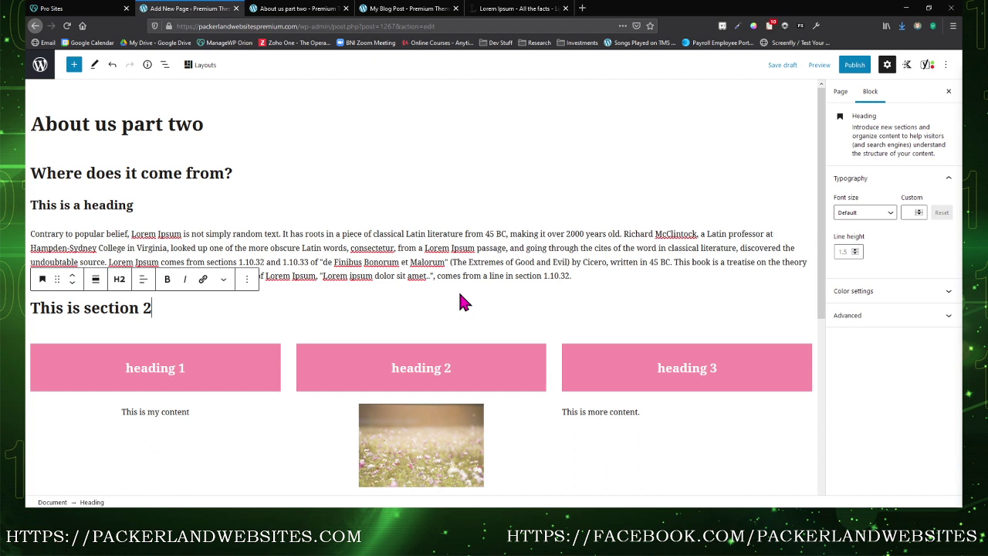
- Preview the updated page in a new tab and examine the section 2 heading, the paragraphs and the column layout
{"action": "key", "text": "ctrl+s"}
{"action": "scroll", "coordinate": [459, 302], "scroll_direction": "down", "scroll_amount": 3}
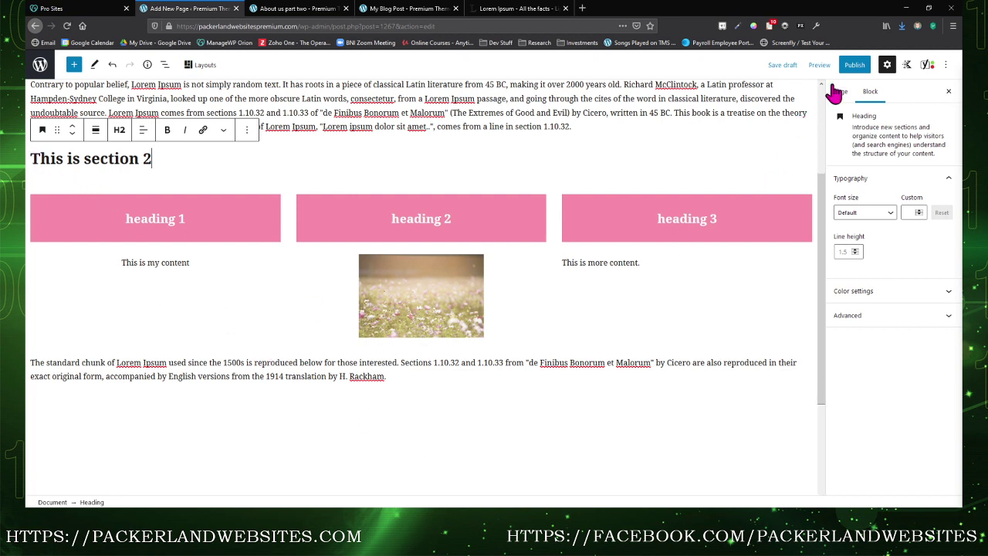
{"action": "left_click", "coordinate": [820, 65]}
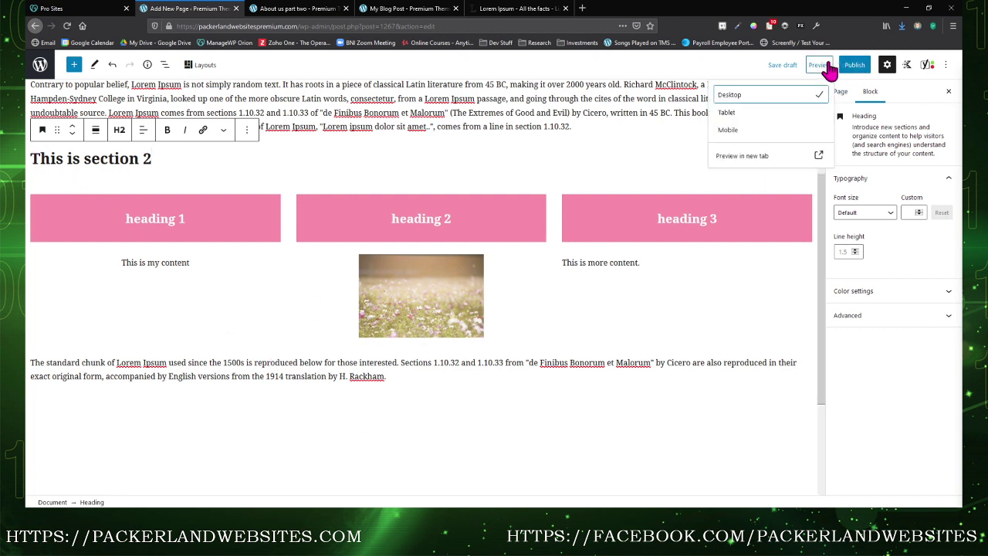
{"action": "left_click", "coordinate": [746, 157]}
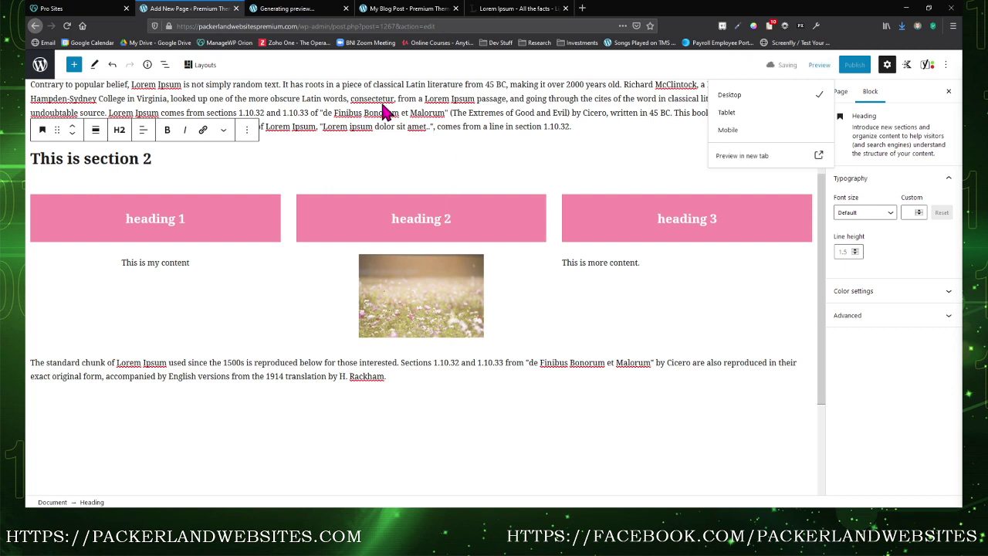
{"action": "left_click", "coordinate": [296, 11]}
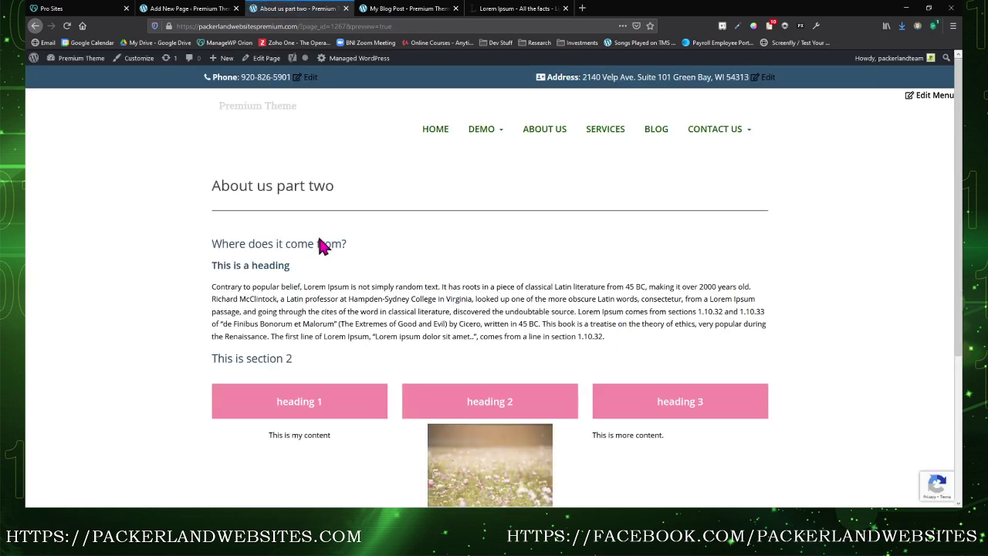
{"action": "left_click_drag", "start_coordinate": [225, 288], "coordinate": [591, 323]}
{"action": "left_click", "coordinate": [305, 372]}
{"action": "left_click_drag", "start_coordinate": [215, 358], "coordinate": [280, 355]}
{"action": "left_click", "coordinate": [315, 382]}
{"action": "scroll", "coordinate": [728, 420], "scroll_direction": "down", "scroll_amount": 3}
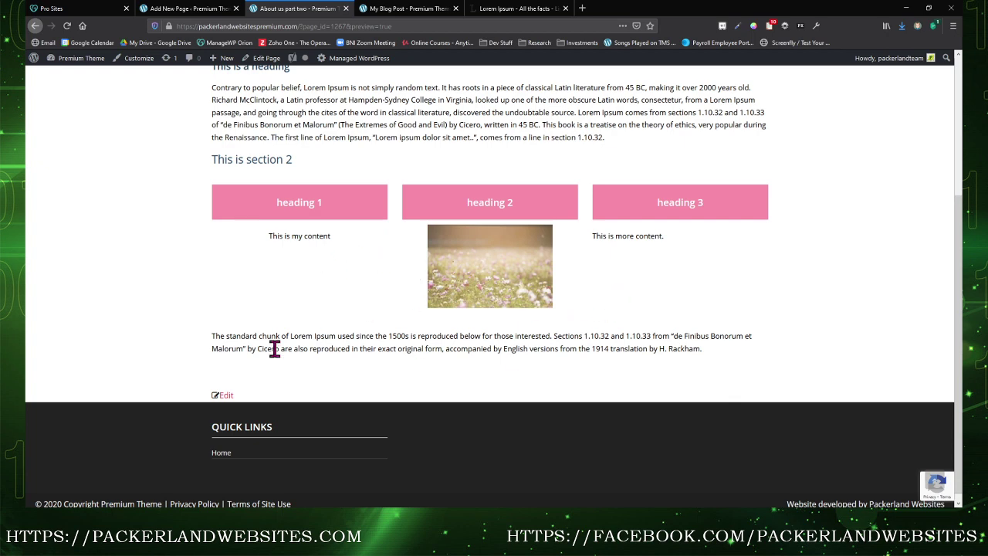
{"action": "scroll", "coordinate": [652, 373], "scroll_direction": "up", "scroll_amount": 3}
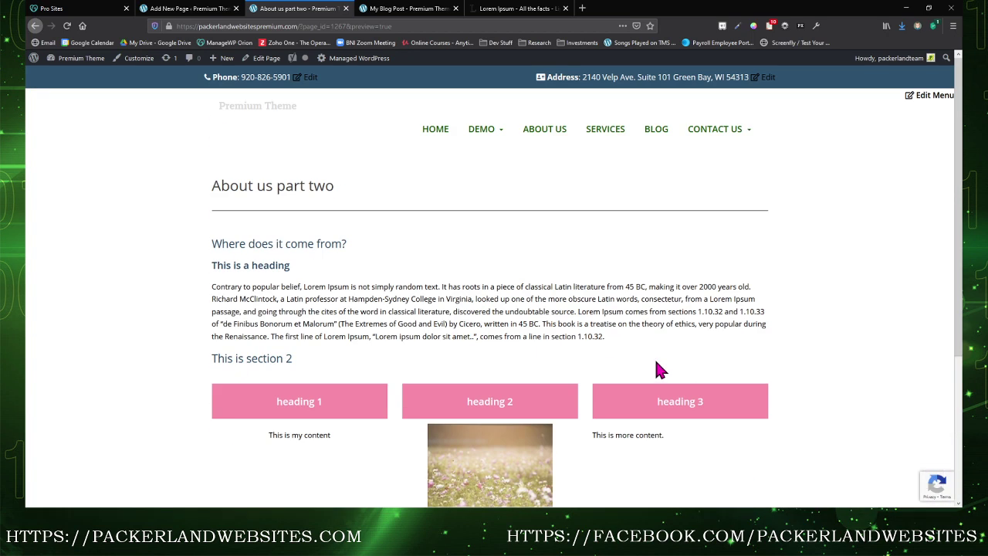
- Return to the page editor and review the pre-publish checks without publishing the page
{"action": "left_click", "coordinate": [189, 8]}
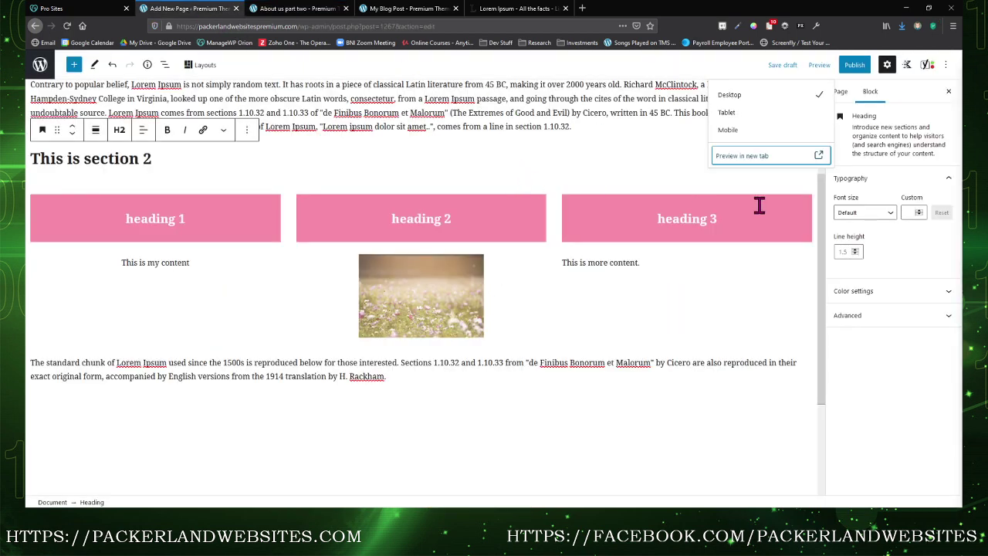
{"action": "left_click", "coordinate": [669, 155]}
{"action": "scroll", "coordinate": [626, 324], "scroll_direction": "up", "scroll_amount": 3}
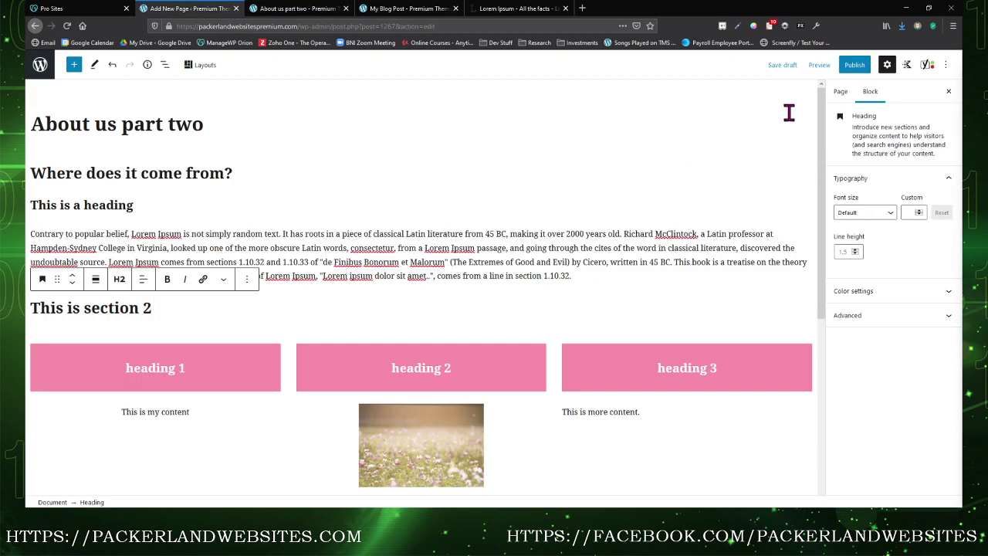
{"action": "left_click", "coordinate": [854, 66]}
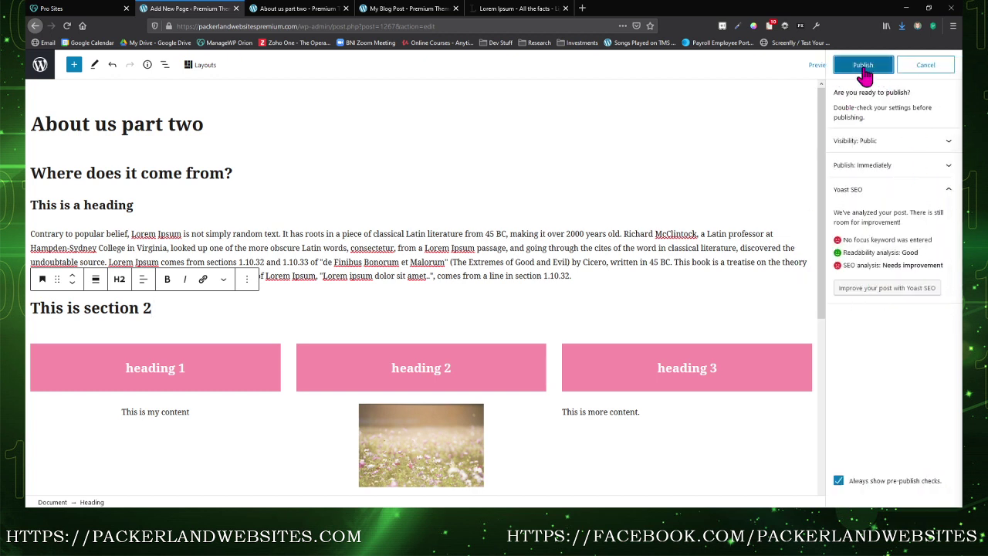
{"action": "left_click", "coordinate": [761, 126]}
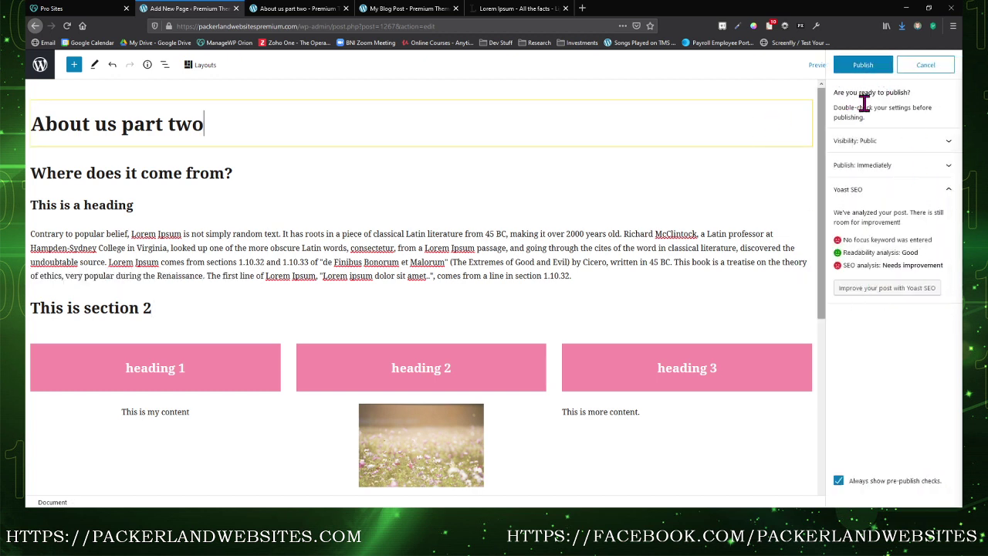
{"action": "left_click", "coordinate": [919, 68]}
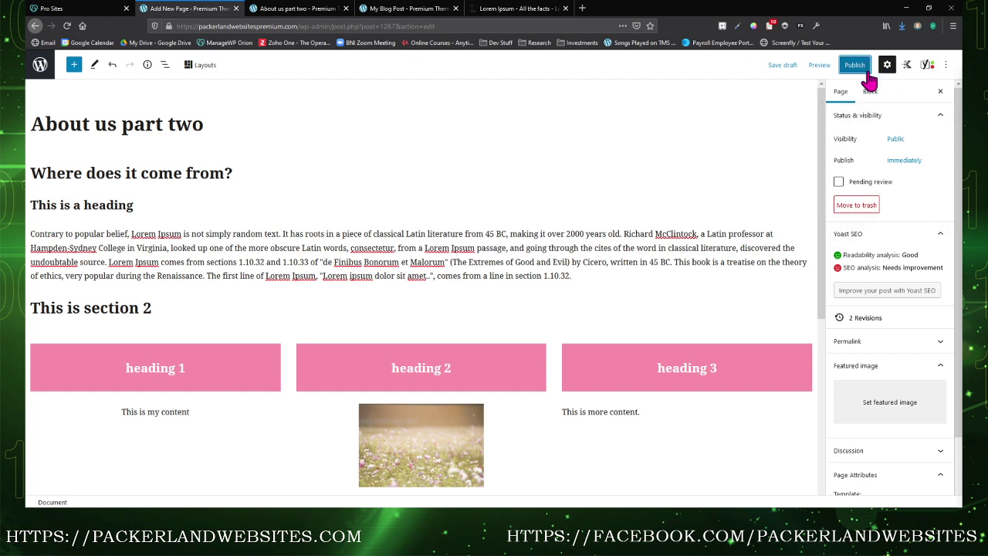
- Set the page's publish date to January 7, 2021
{"action": "left_click", "coordinate": [903, 166]}
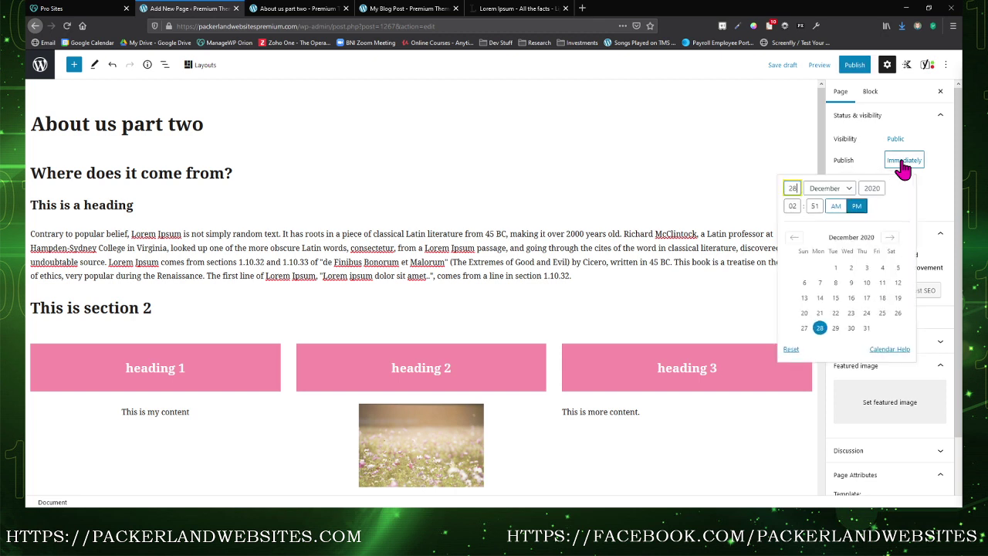
{"action": "left_click", "coordinate": [838, 191]}
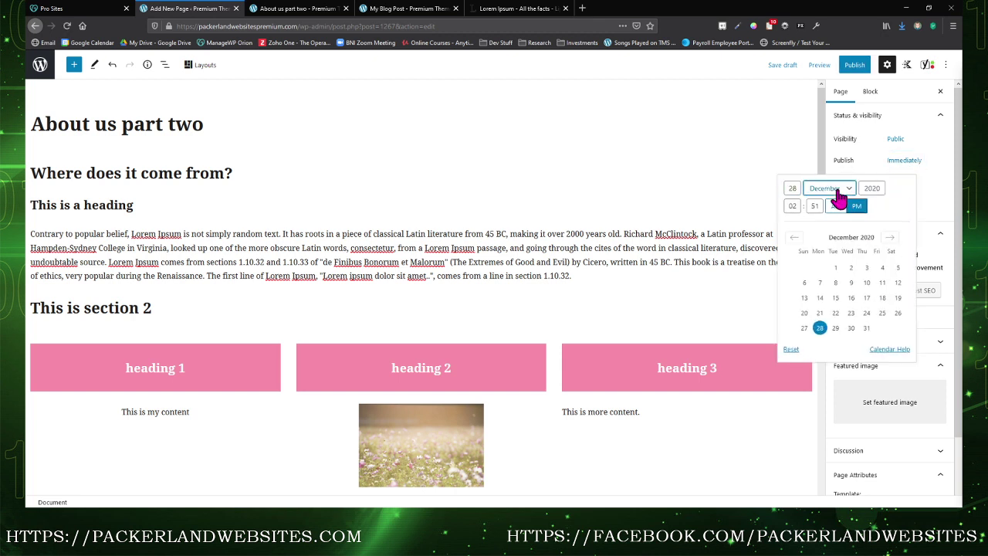
{"action": "left_click", "coordinate": [890, 237]}
{"action": "left_click", "coordinate": [867, 282]}
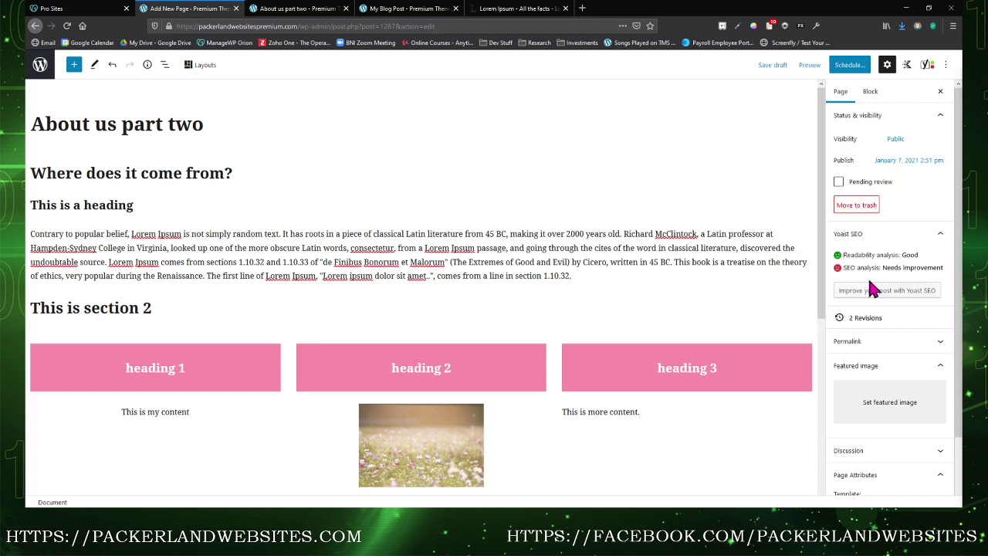
- Set the page's scheduled publish time to 4:00 PM
{"action": "left_click", "coordinate": [911, 164]}
{"action": "left_click", "coordinate": [802, 207]}
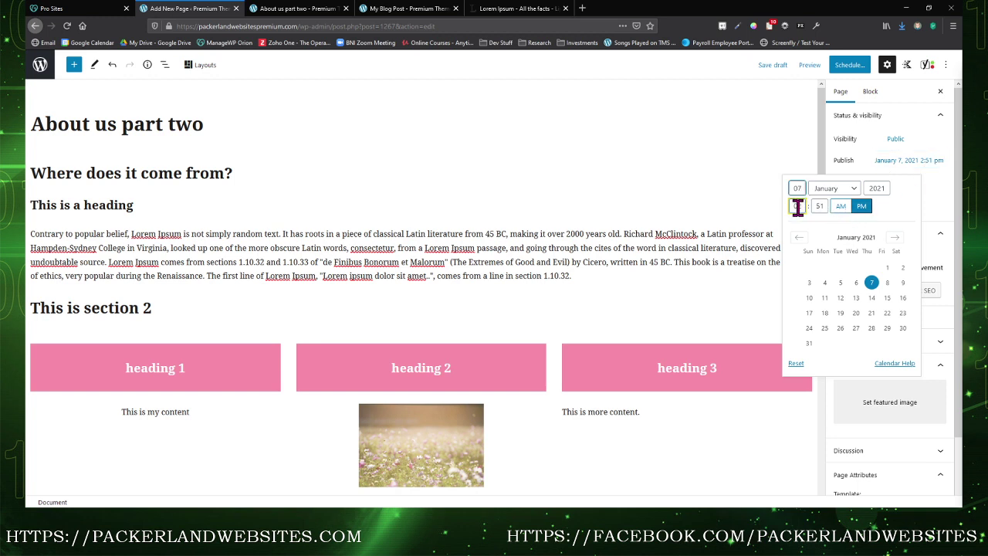
{"action": "key", "text": "Up"}
{"action": "key", "text": "Up"}
{"action": "key", "text": "Tab"}
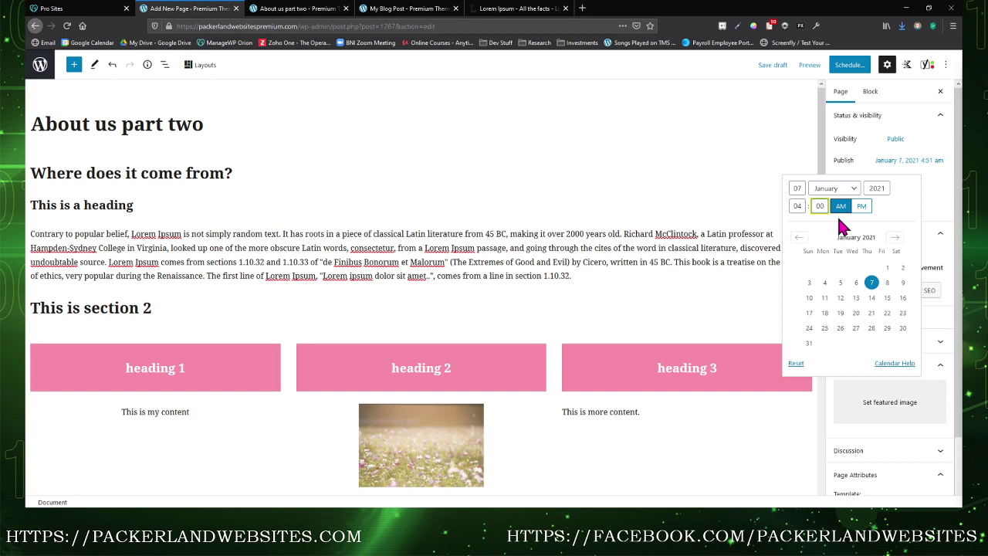
{"action": "type", "text": "00"}
{"action": "left_click", "coordinate": [862, 206]}
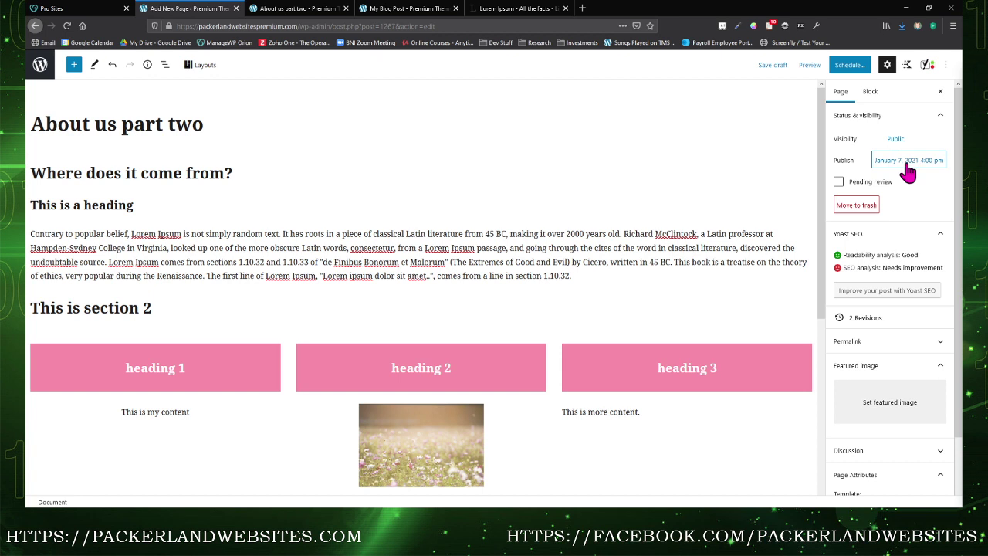
- Review the publish date in the pre-publish checks and schedule the "About us part two" page
{"action": "left_click", "coordinate": [852, 66]}
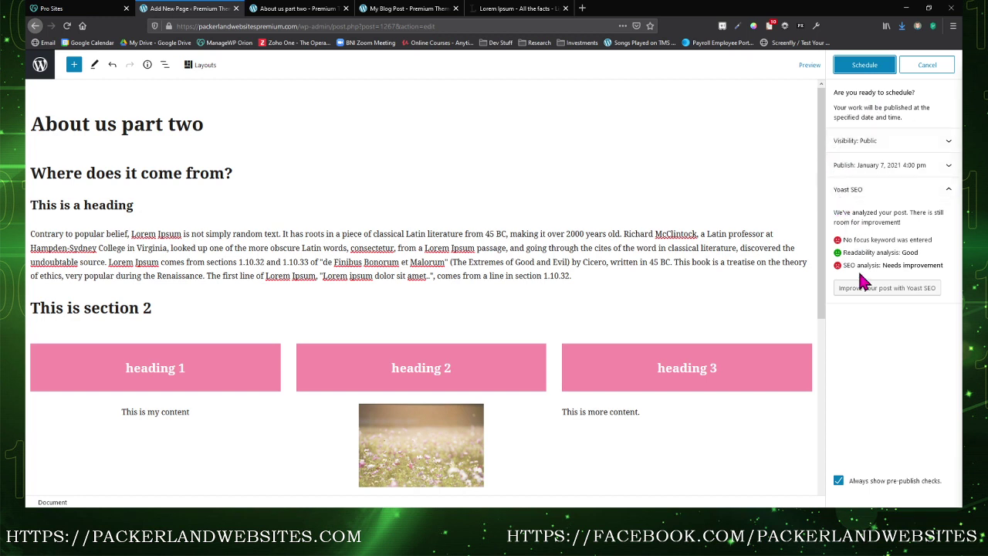
{"action": "left_click", "coordinate": [894, 176]}
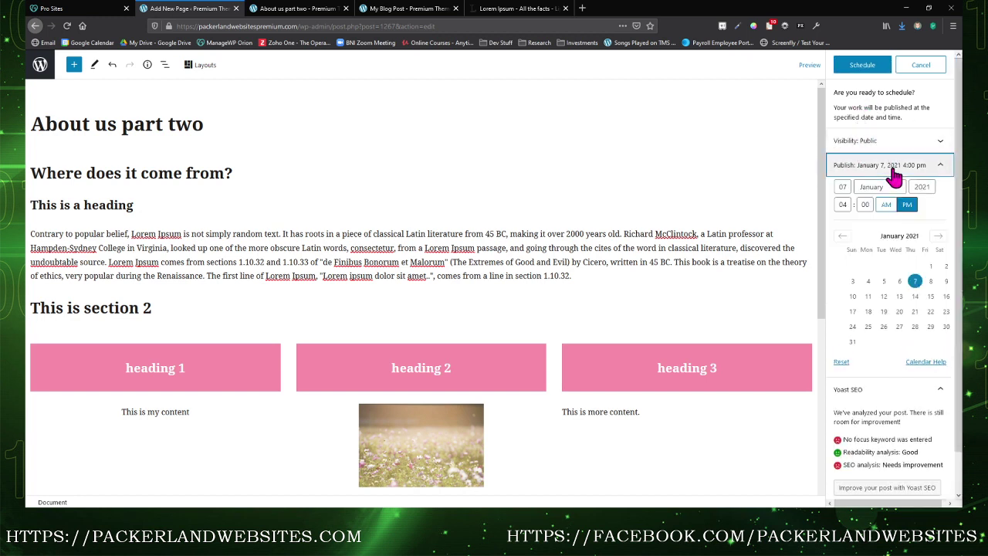
{"action": "left_click", "coordinate": [895, 173]}
{"action": "left_click", "coordinate": [866, 66]}
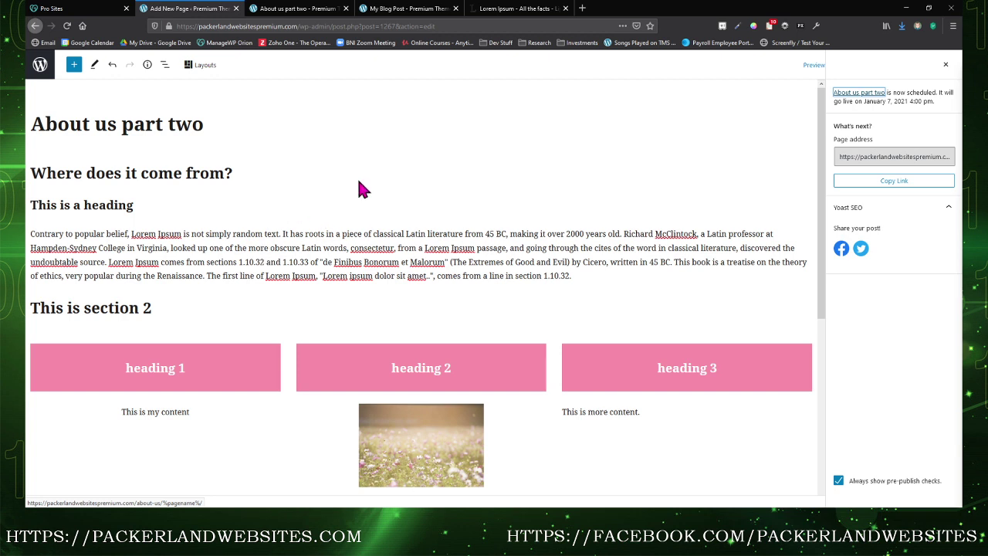
- Leave the page editor and check the status of "About us part two" in the list of pages
{"action": "left_click", "coordinate": [41, 66]}
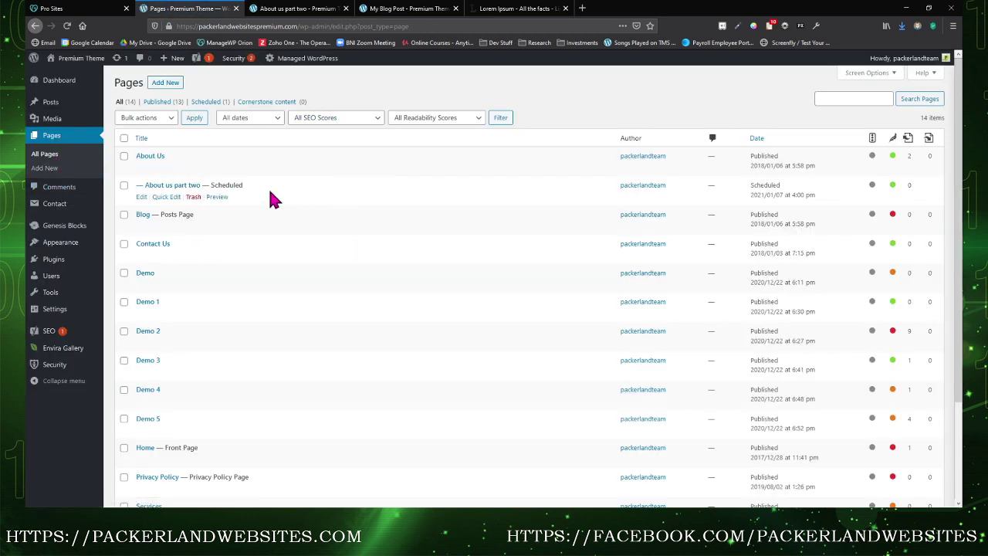
{"action": "scroll", "coordinate": [274, 201], "scroll_direction": "down", "scroll_amount": 3}
{"action": "scroll", "coordinate": [294, 237], "scroll_direction": "up", "scroll_amount": 3}
- Upload the avatar image "myAvatar (2)" and the "Zoom background PW" image as new media and open the media library
{"action": "mouse_move", "coordinate": [52, 124]}
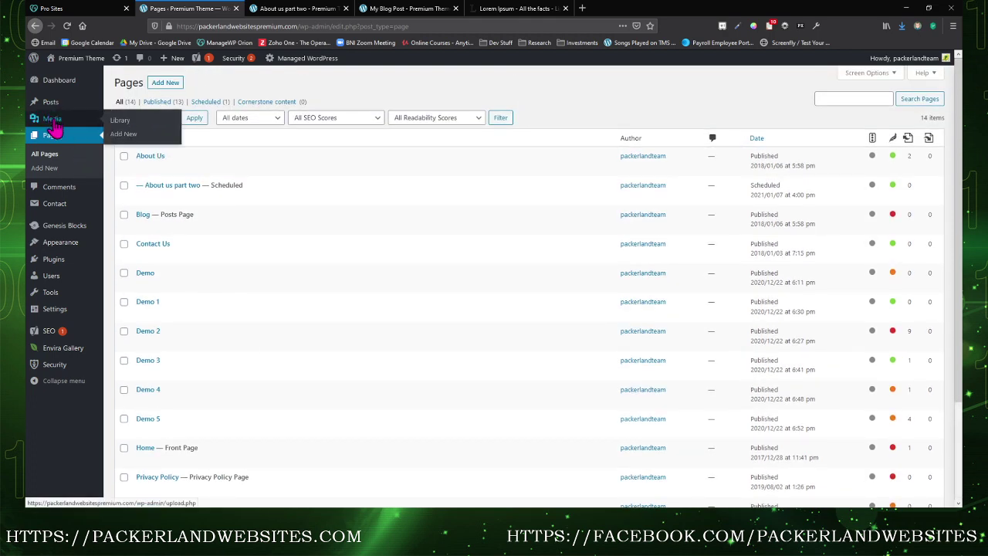
{"action": "left_click", "coordinate": [125, 135]}
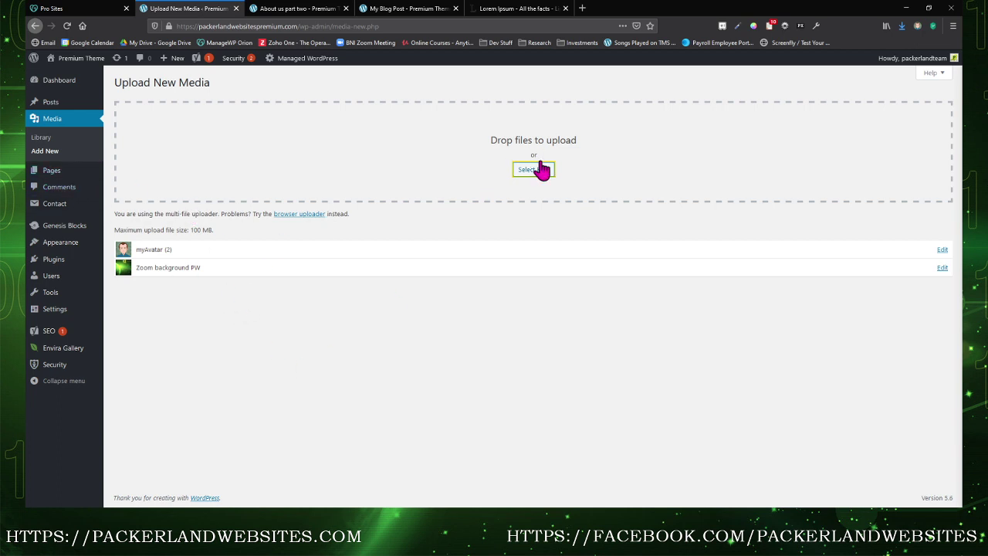
{"action": "left_click", "coordinate": [43, 145]}
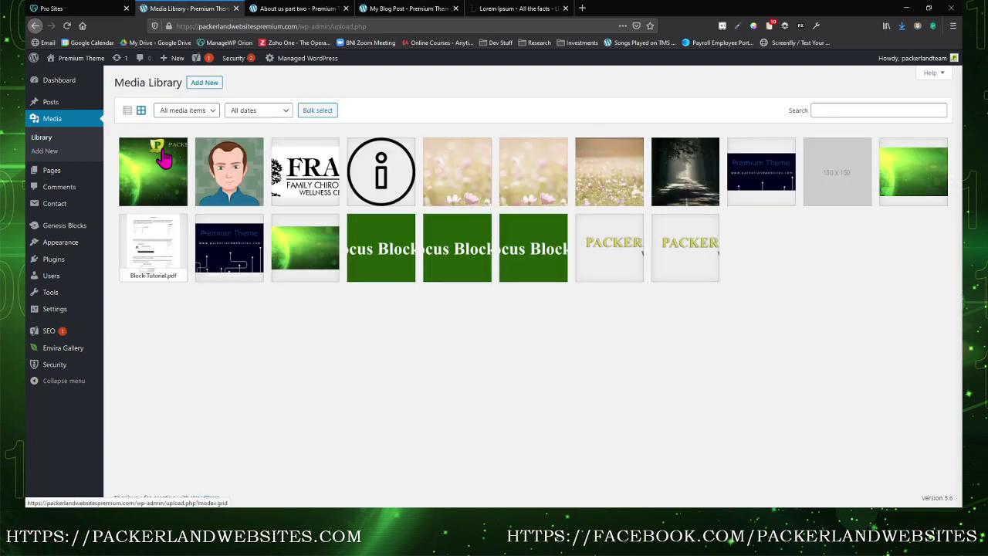
- Examine the attachment details of the uploaded avatar and Zoom background images
{"action": "left_click", "coordinate": [236, 172]}
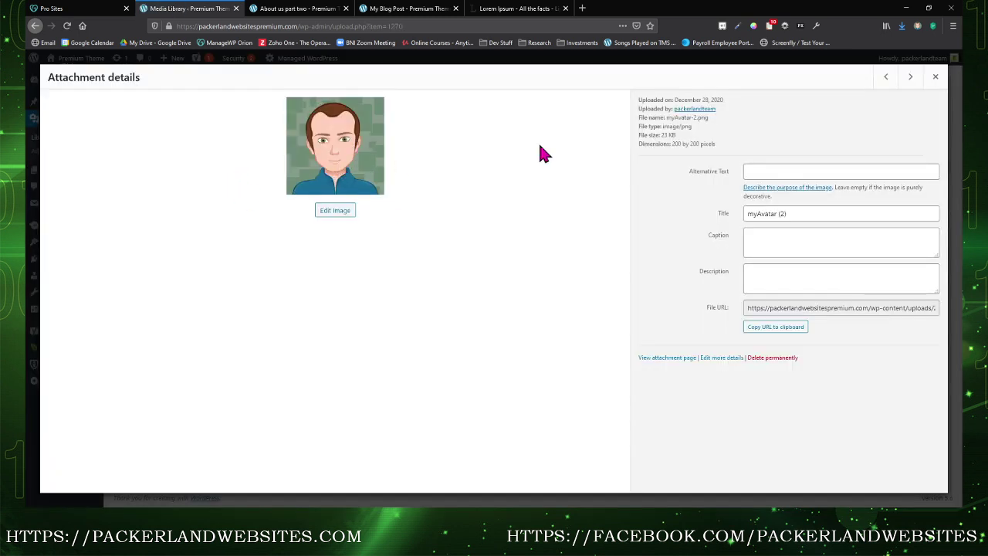
{"action": "left_click", "coordinate": [936, 81]}
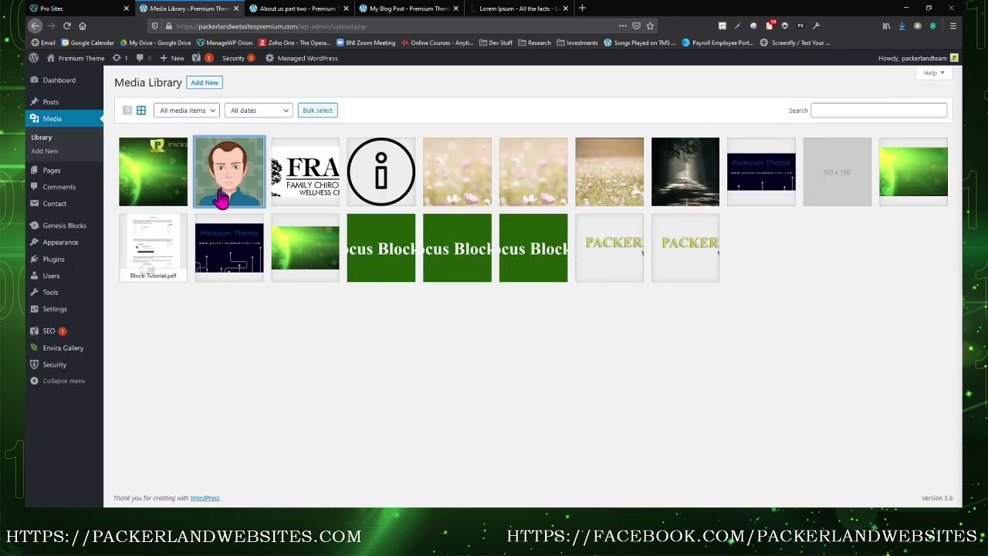
{"action": "left_click", "coordinate": [156, 164]}
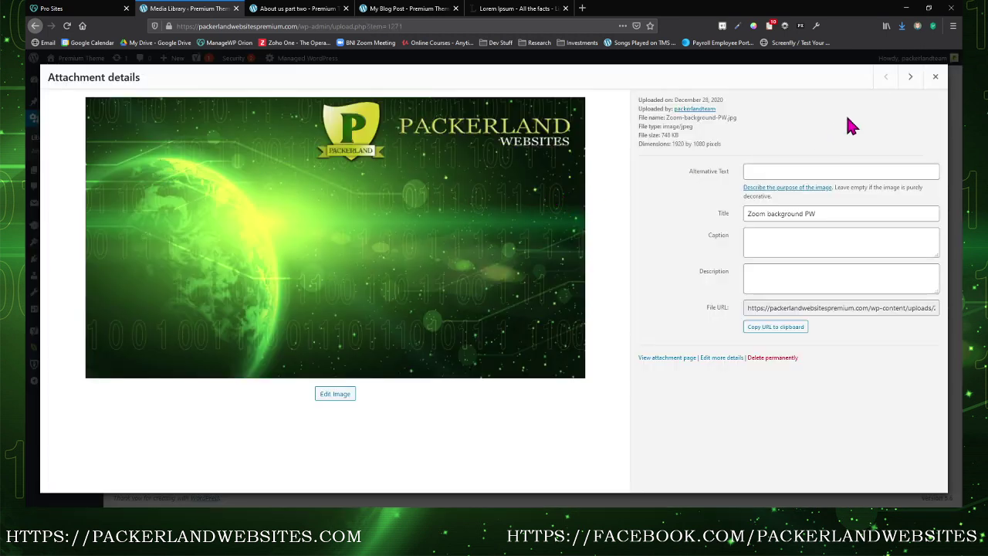
{"action": "left_click", "coordinate": [935, 76]}
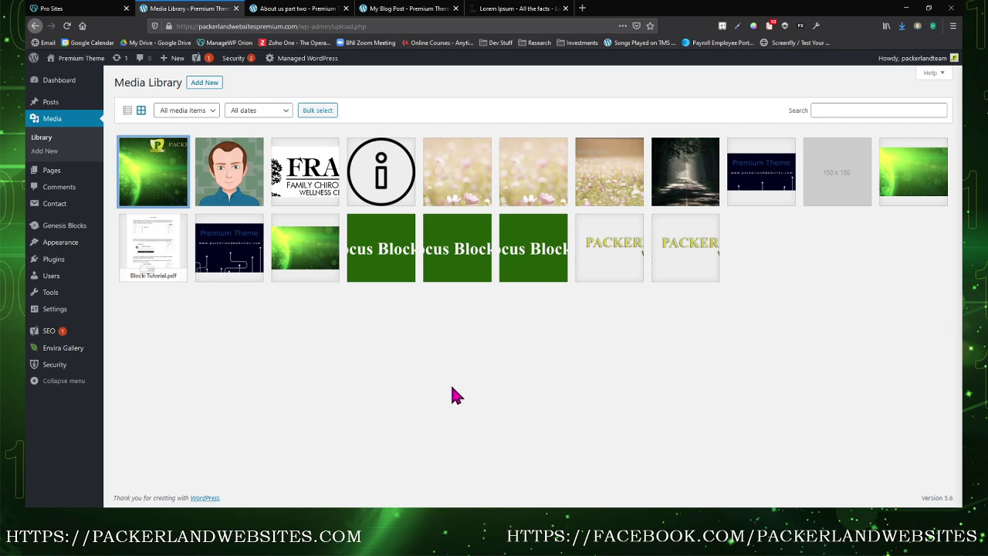
- Upload another avatar image from the computer directly into the media library
{"action": "left_click", "coordinate": [50, 123]}
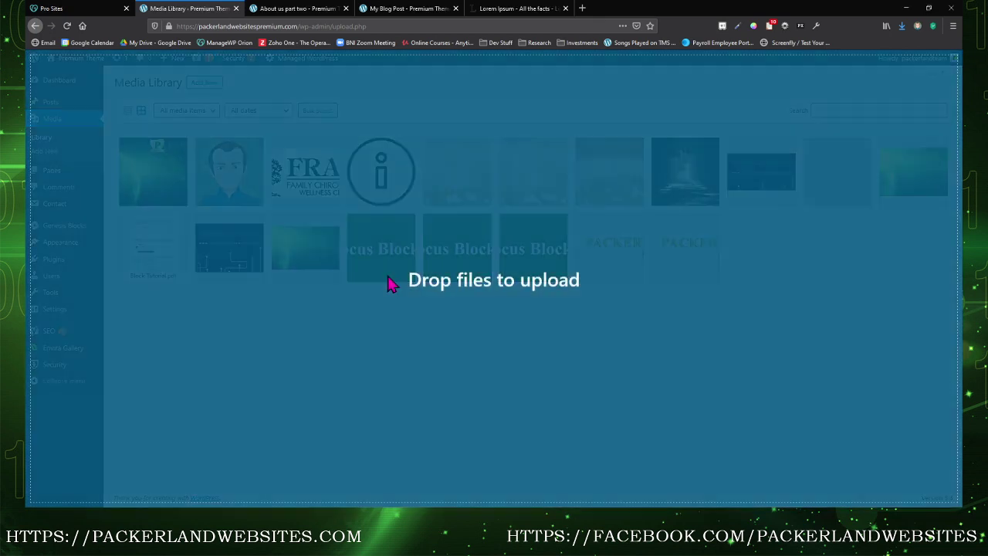
{"action": "left_click_drag", "start_coordinate": [388, 280], "coordinate": [581, 185]}
{"action": "left_click_drag", "start_coordinate": [287, 241], "coordinate": [284, 247]}
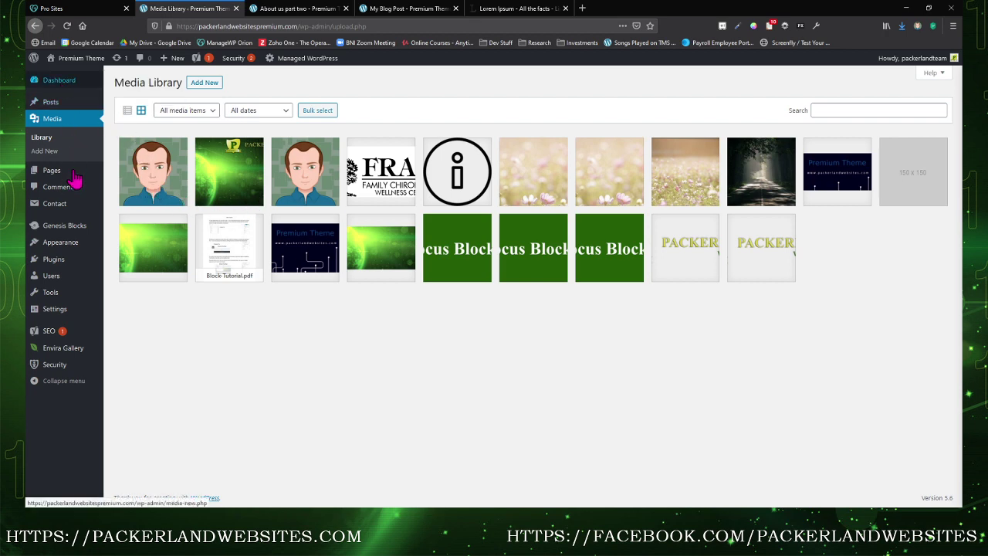
- Create a new Envira gallery titled "New site gallery"
{"action": "mouse_move", "coordinate": [58, 317]}
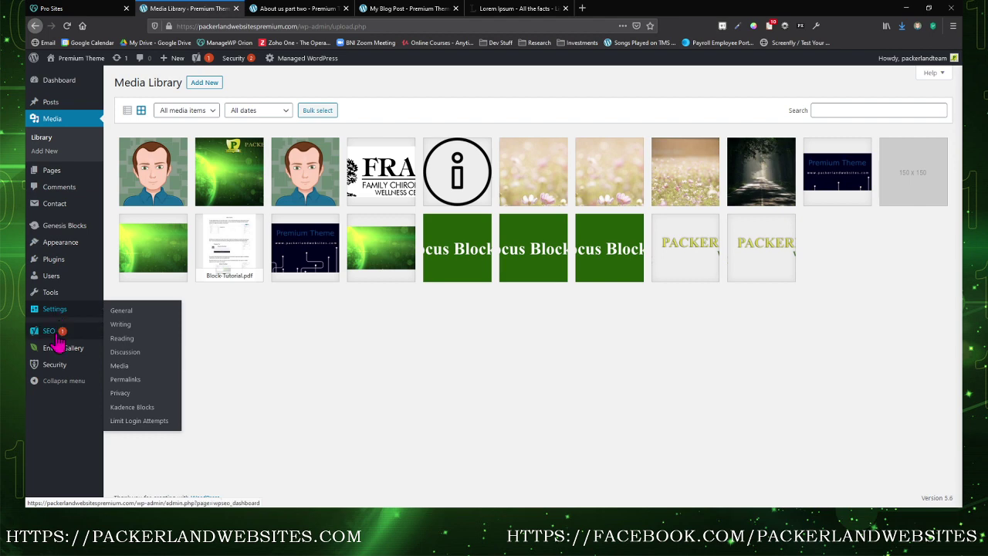
{"action": "mouse_move", "coordinate": [54, 354]}
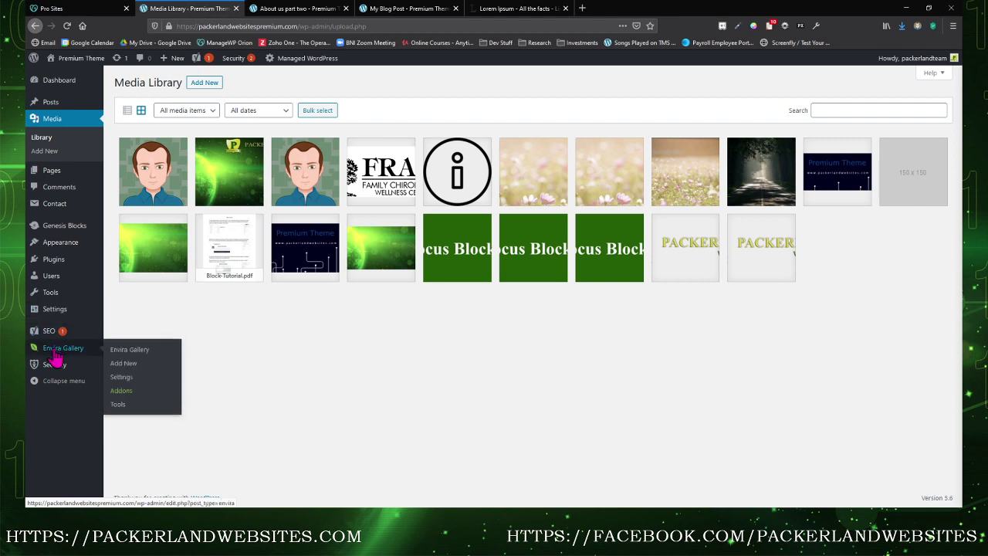
{"action": "left_click", "coordinate": [56, 353]}
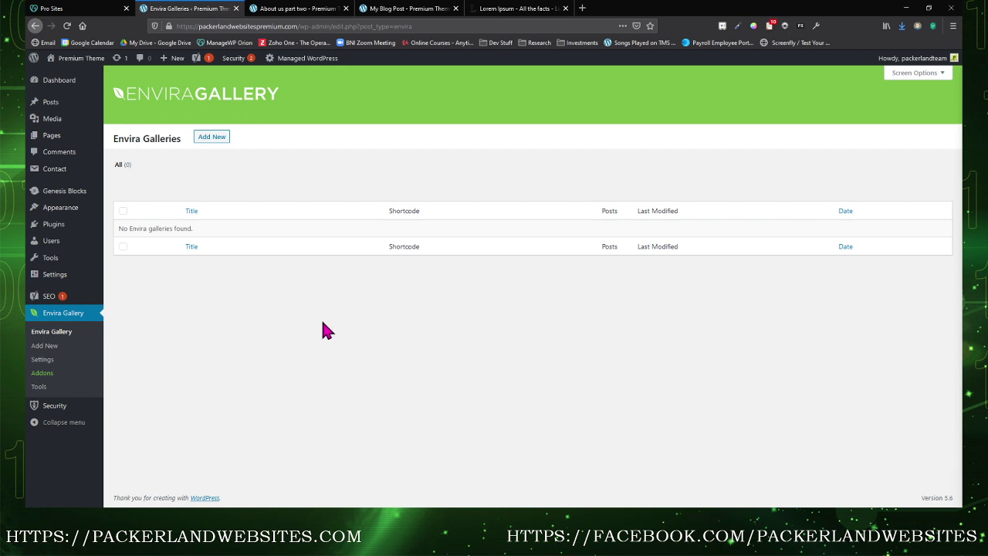
{"action": "mouse_move", "coordinate": [55, 225]}
{"action": "left_click", "coordinate": [207, 144]}
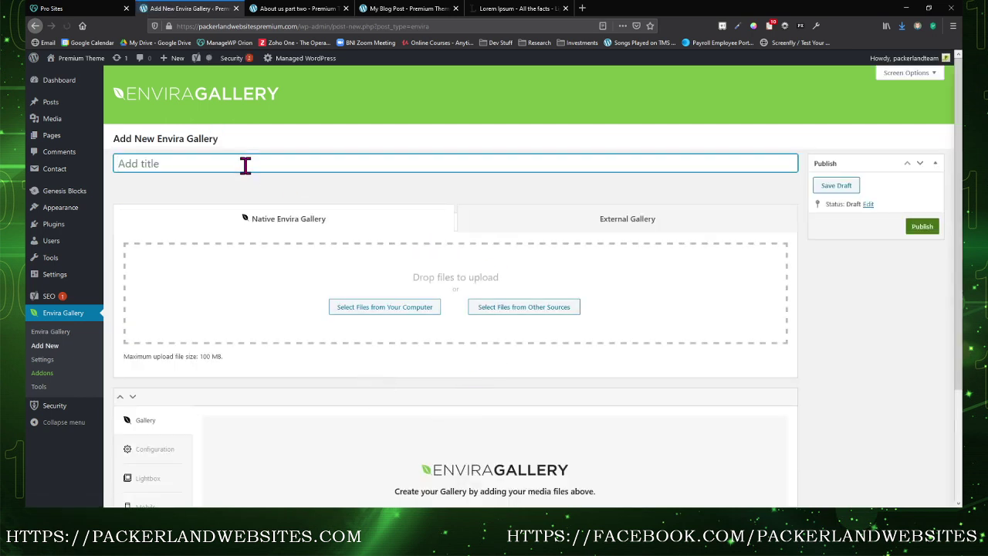
{"action": "type", "text": "New site gallery"}
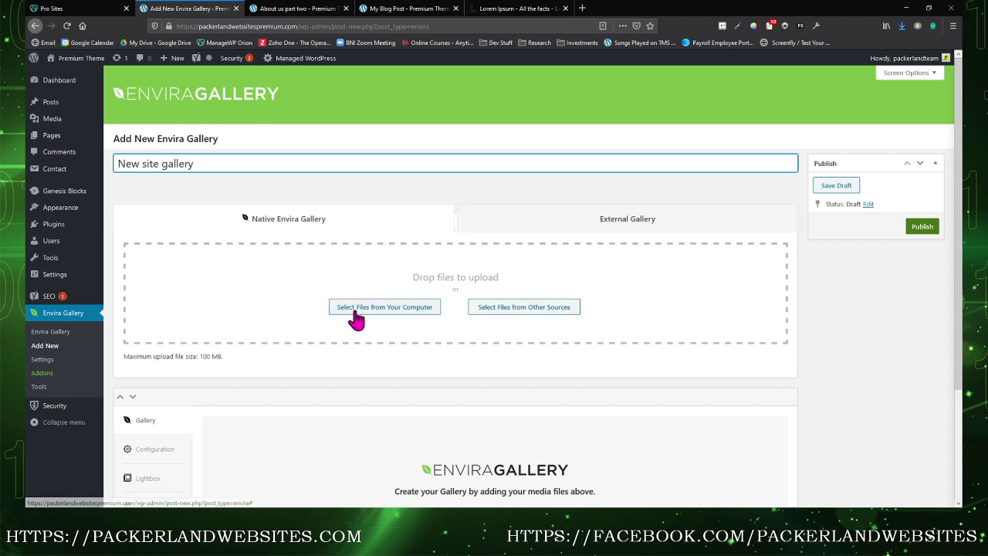
- Open the media library as the source of images for the new gallery
{"action": "left_click", "coordinate": [564, 307]}
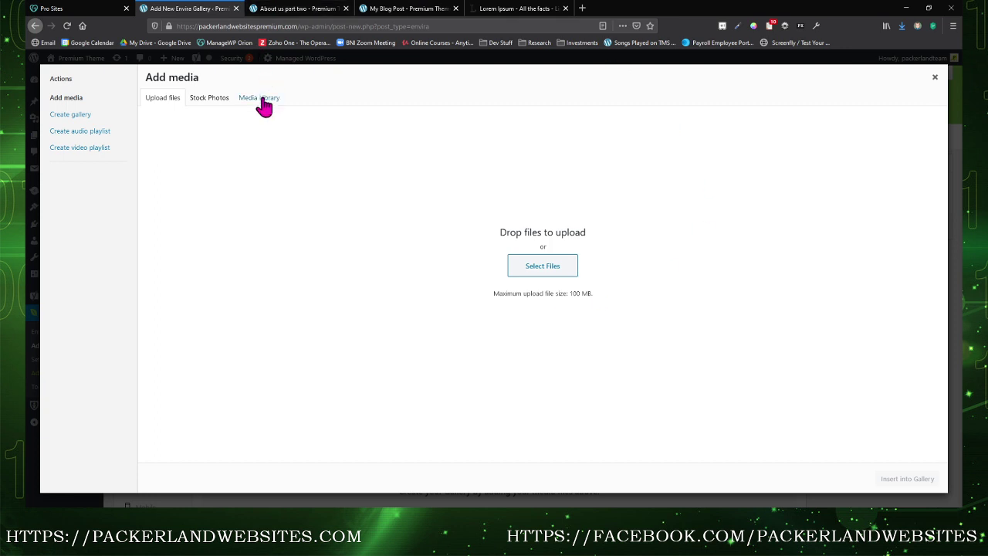
{"action": "left_click", "coordinate": [935, 77]}
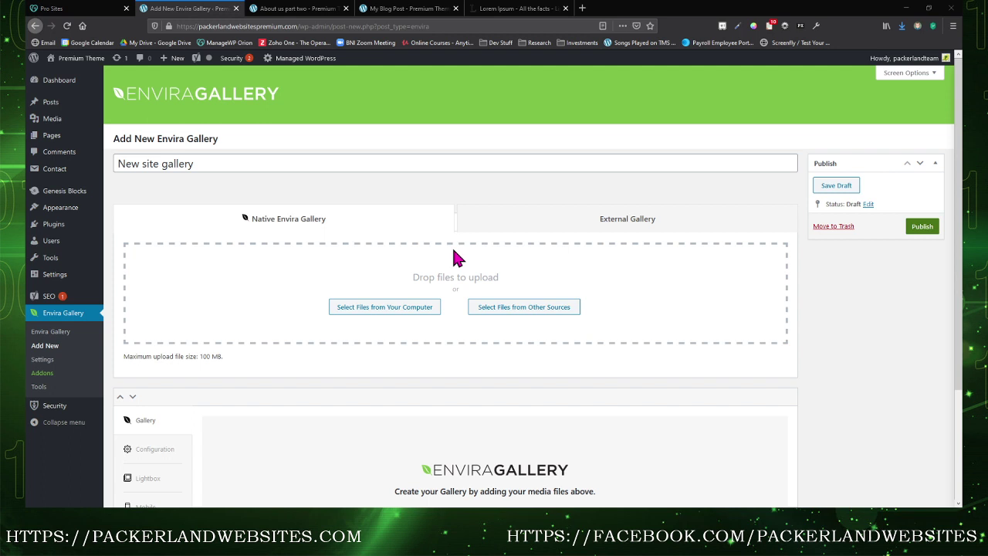
{"action": "left_click", "coordinate": [516, 311]}
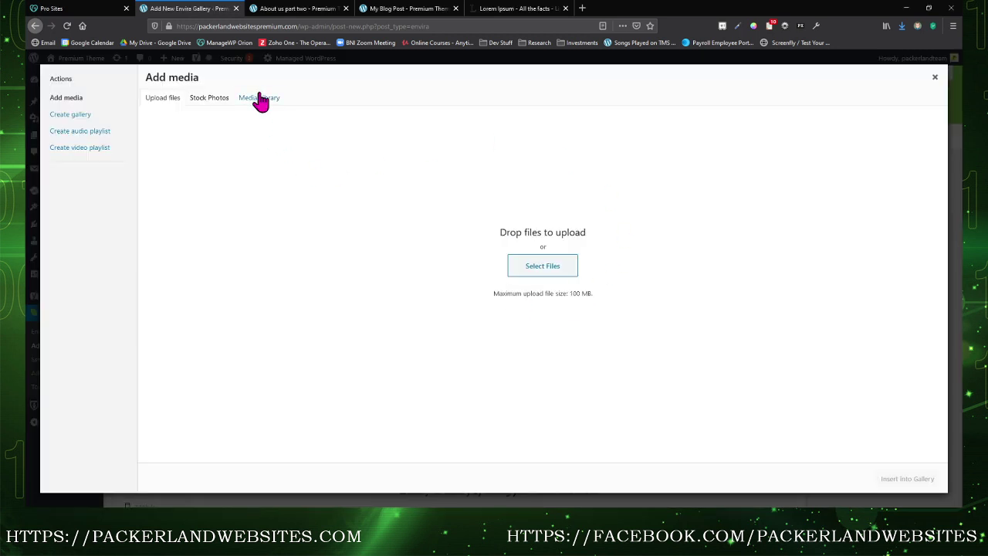
{"action": "left_click", "coordinate": [260, 99]}
{"action": "left_click", "coordinate": [203, 193]}
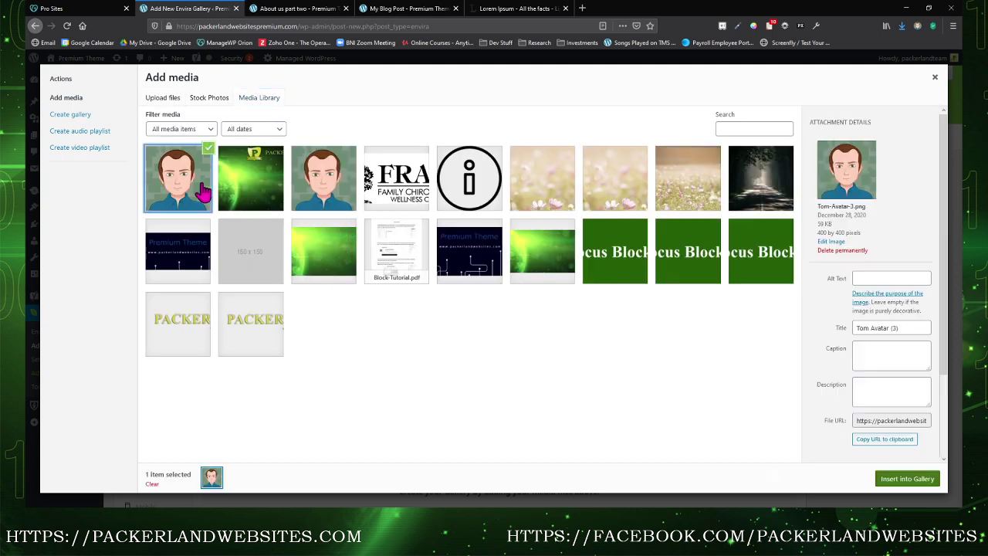
{"action": "left_click", "coordinate": [235, 197]}
{"action": "left_click", "coordinate": [340, 197]}
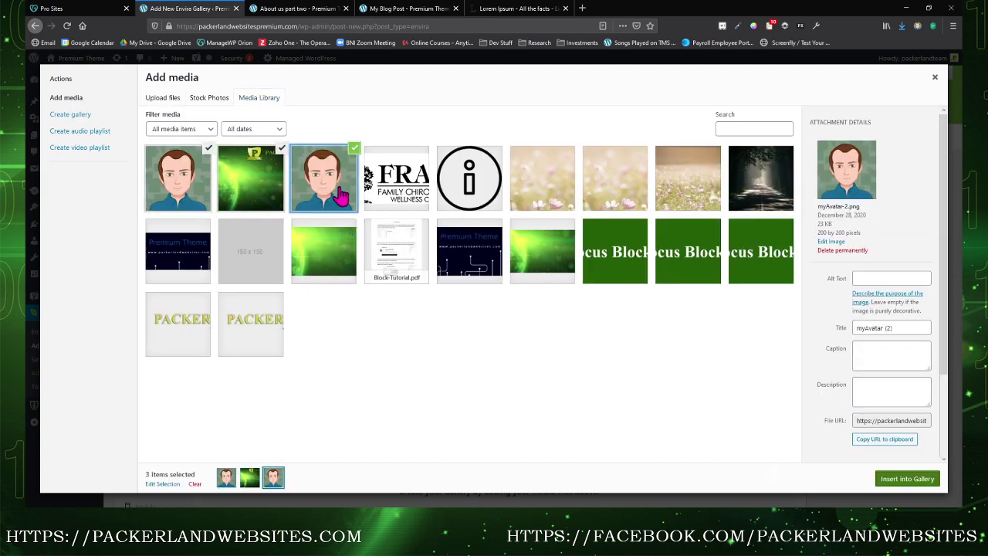
{"action": "left_click", "coordinate": [223, 194]}
{"action": "left_click", "coordinate": [176, 195]}
{"action": "left_click", "coordinate": [177, 194]}
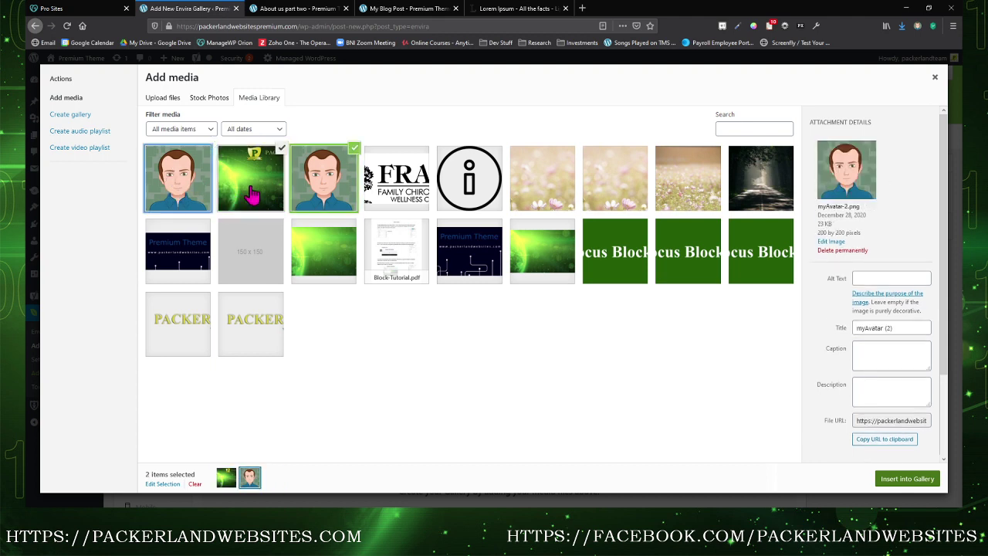
{"action": "left_click", "coordinate": [247, 195]}
{"action": "left_click", "coordinate": [223, 193]}
{"action": "left_click", "coordinate": [223, 193]}
- Insert both avatar images, the Zoom background, the info icon and the cropped Premium Theme header image into the gallery
{"action": "left_click", "coordinate": [176, 193]}
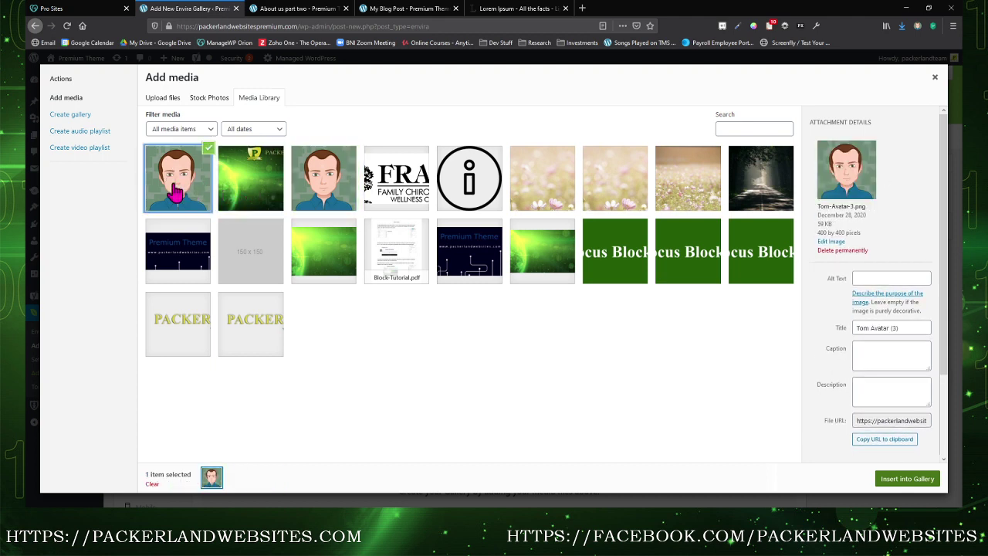
{"action": "left_click", "coordinate": [255, 195]}
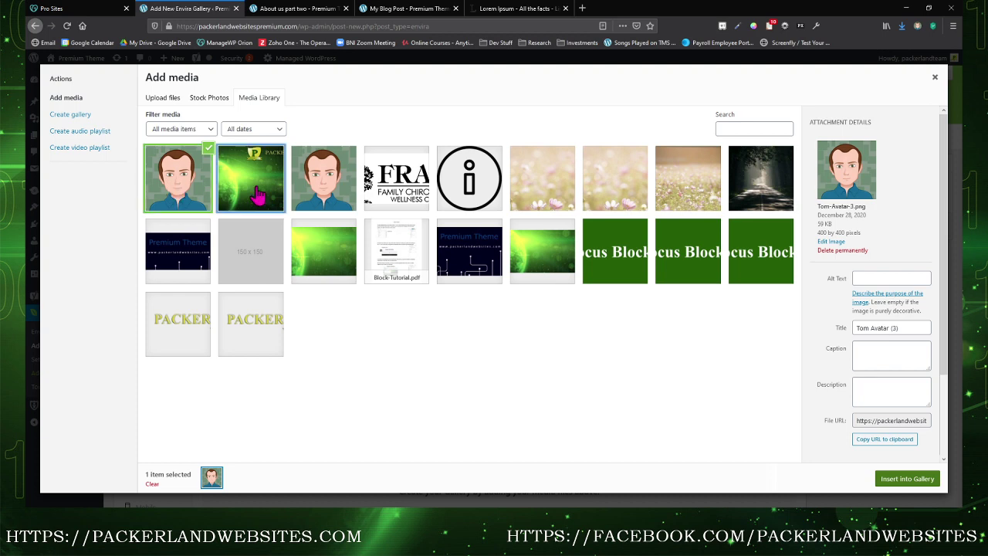
{"action": "left_click", "coordinate": [309, 191]}
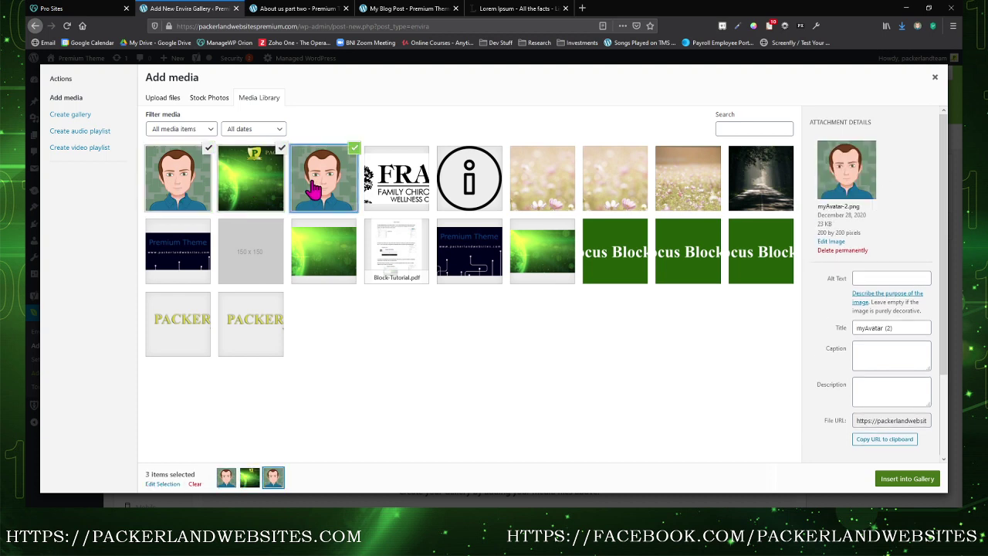
{"action": "left_click", "coordinate": [454, 193]}
{"action": "left_click", "coordinate": [189, 265]}
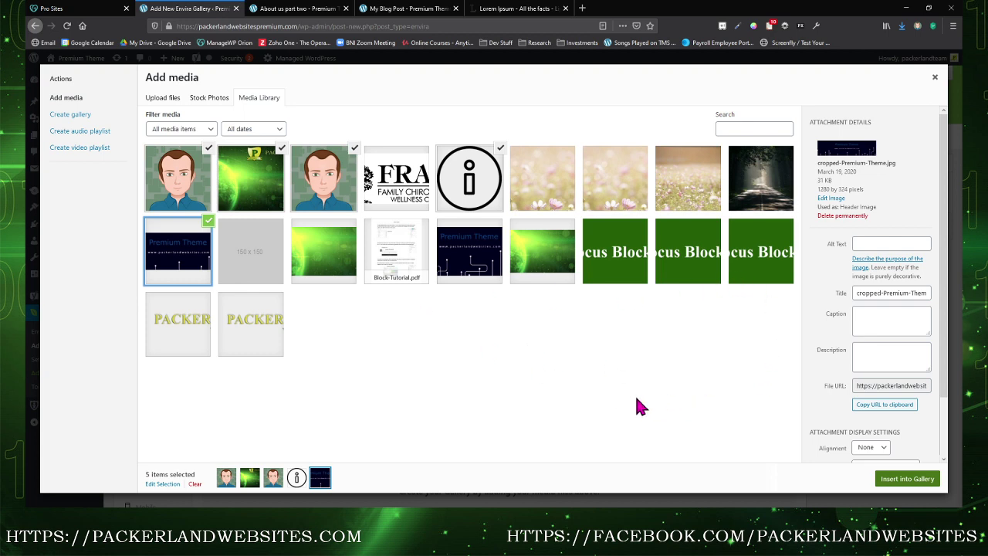
{"action": "left_click", "coordinate": [909, 480]}
{"action": "scroll", "coordinate": [453, 432], "scroll_direction": "down", "scroll_amount": 3}
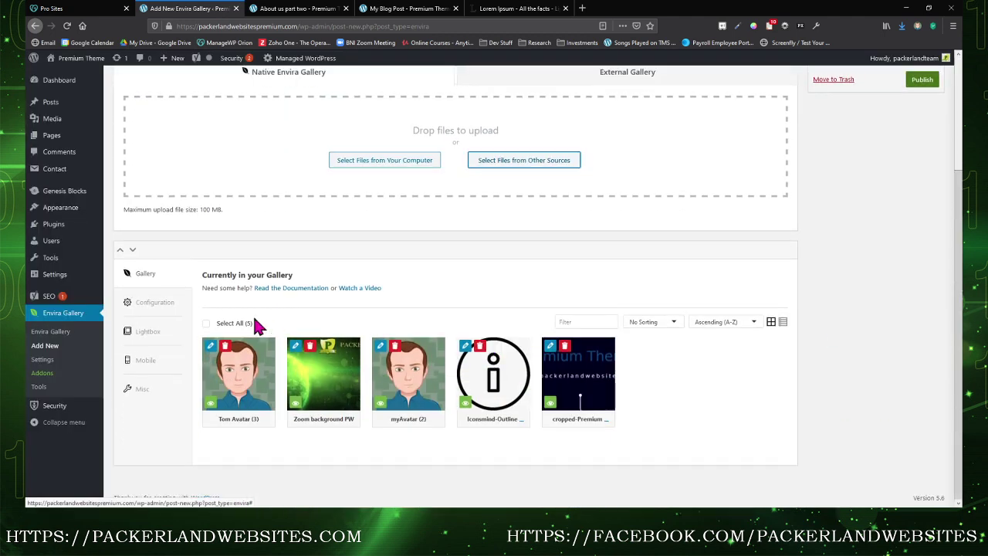
- Reorder the gallery images so the Zoom background comes first, followed by the cropped header, info icon, myAvatar and Tom Avatar
{"action": "left_click_drag", "start_coordinate": [414, 376], "coordinate": [506, 378]}
{"action": "left_click_drag", "start_coordinate": [575, 377], "coordinate": [198, 360]}
{"action": "left_click_drag", "start_coordinate": [309, 380], "coordinate": [597, 377]}
- Review the gallery's configuration settings for columns, lazy loading, automatic layout, image dimensions and cropping
{"action": "left_click", "coordinate": [146, 302]}
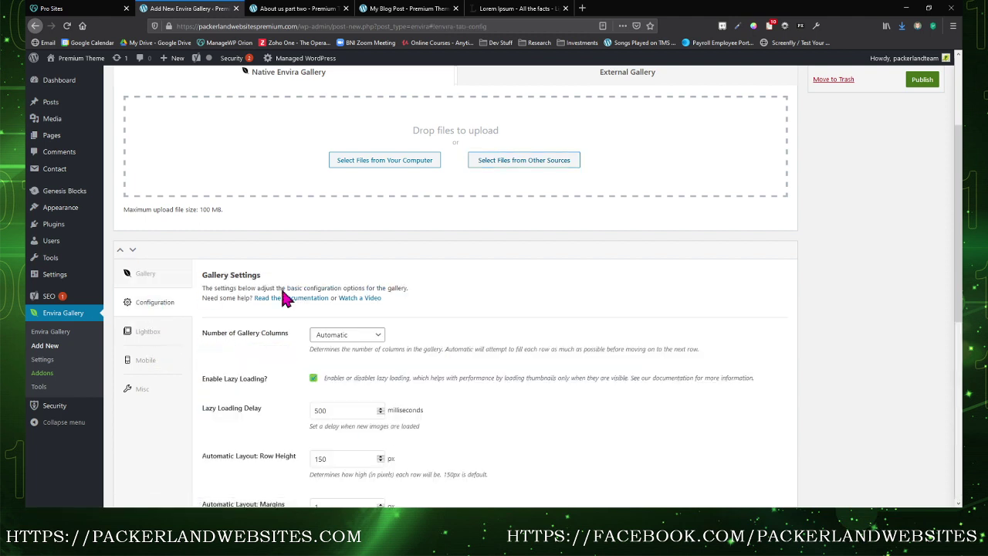
{"action": "scroll", "coordinate": [578, 363], "scroll_direction": "down", "scroll_amount": 2}
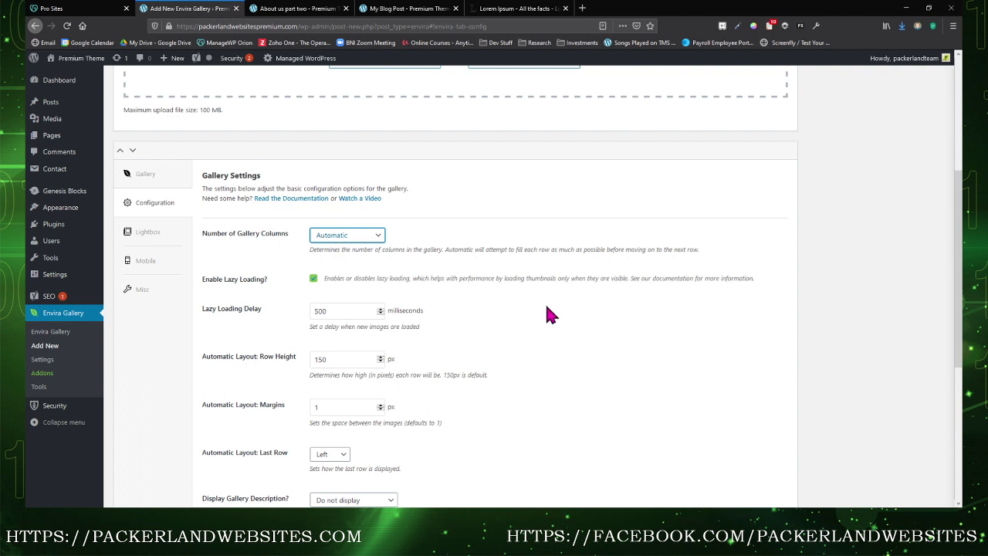
{"action": "scroll", "coordinate": [562, 337], "scroll_direction": "down", "scroll_amount": 1}
{"action": "scroll", "coordinate": [562, 336], "scroll_direction": "down", "scroll_amount": 5}
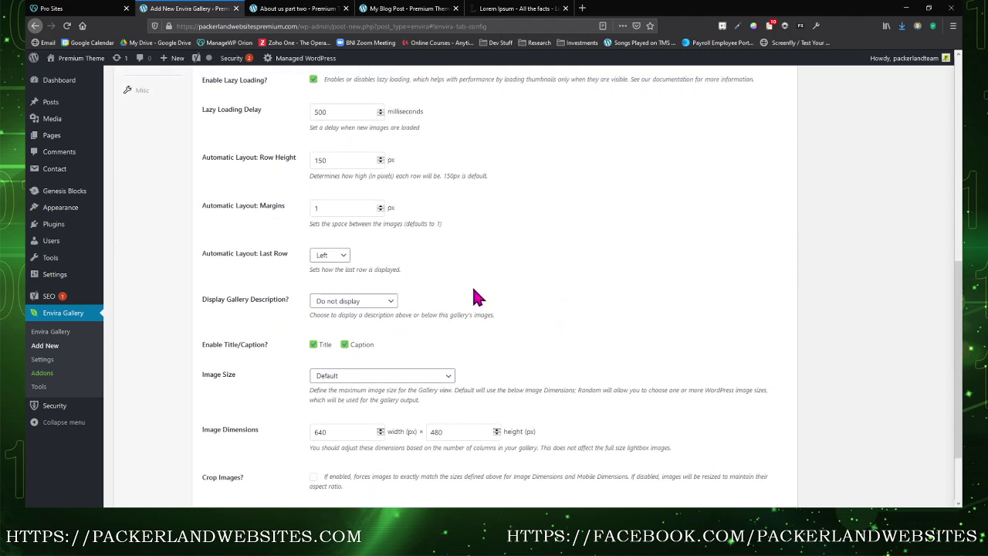
{"action": "scroll", "coordinate": [485, 298], "scroll_direction": "down", "scroll_amount": 1}
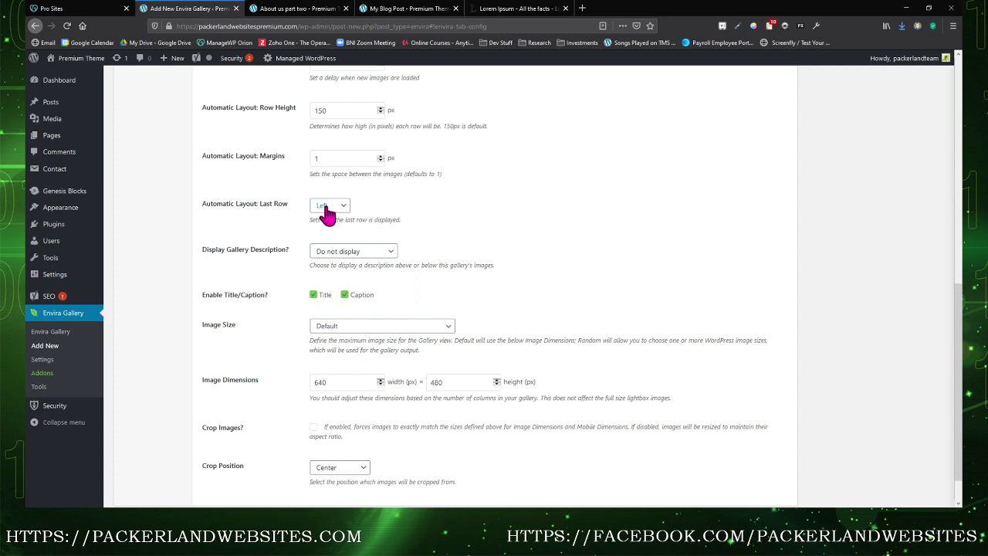
{"action": "left_click_drag", "start_coordinate": [200, 203], "coordinate": [284, 229]}
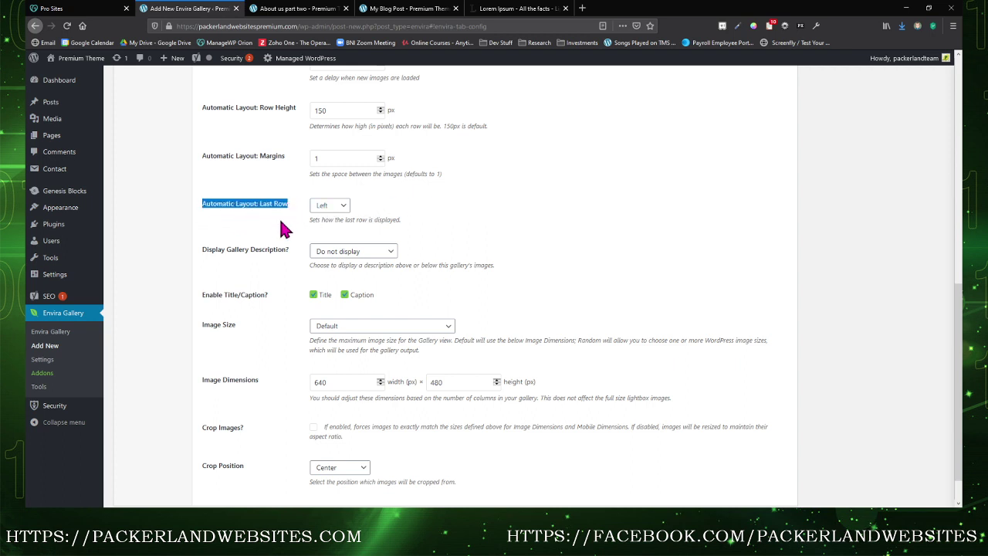
{"action": "left_click", "coordinate": [278, 221]}
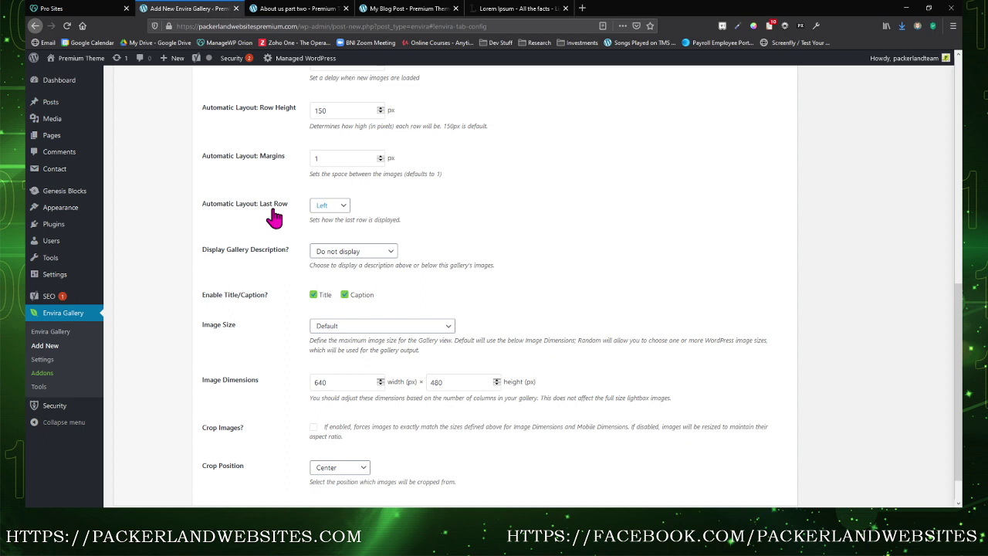
- Turn off both the title and the caption display in the gallery configuration
{"action": "left_click", "coordinate": [325, 296]}
{"action": "left_click", "coordinate": [344, 297]}
{"action": "scroll", "coordinate": [496, 263], "scroll_direction": "up", "scroll_amount": 7}
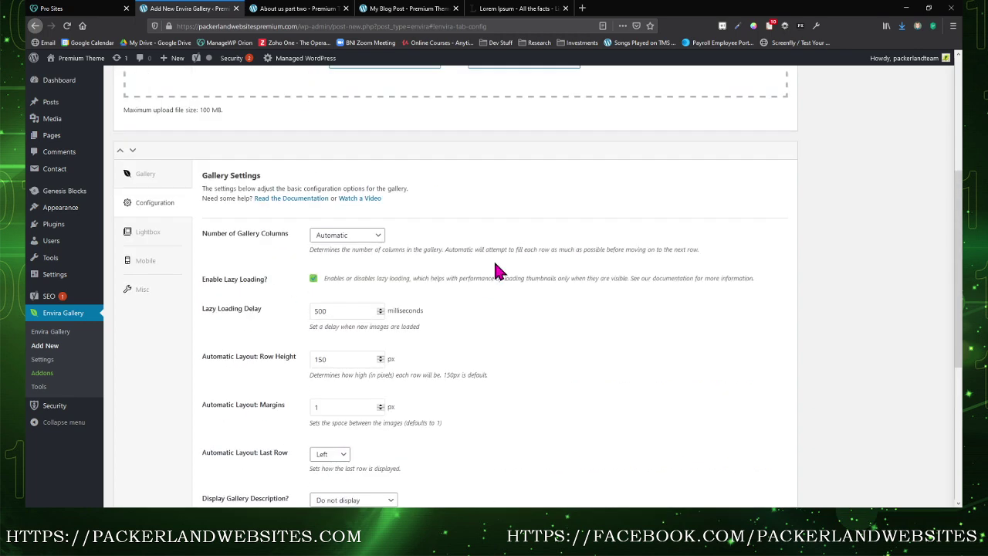
{"action": "scroll", "coordinate": [430, 311], "scroll_direction": "down", "scroll_amount": 3}
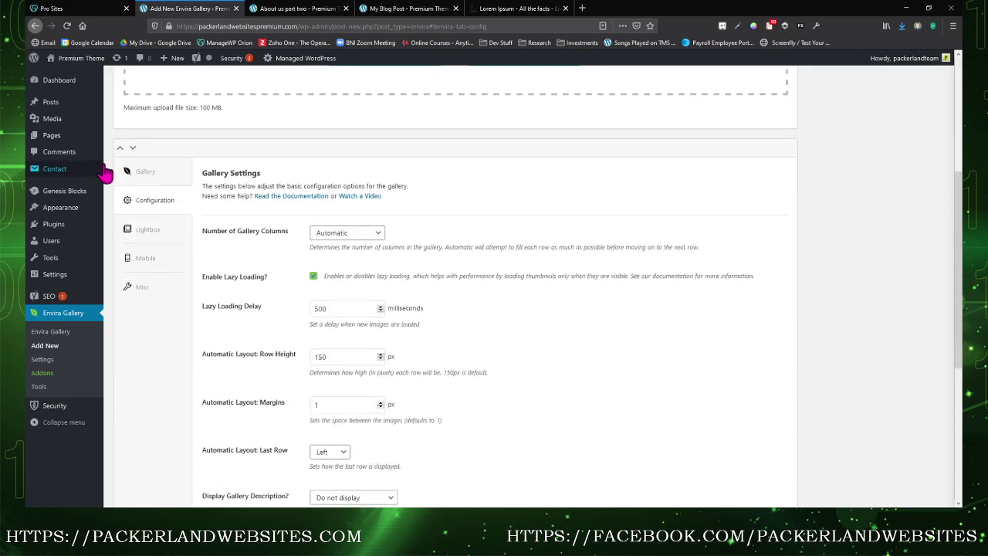
- Open the metadata of the Zoom background image in the gallery and change its title to "Zoom Background"
{"action": "left_click", "coordinate": [159, 171]}
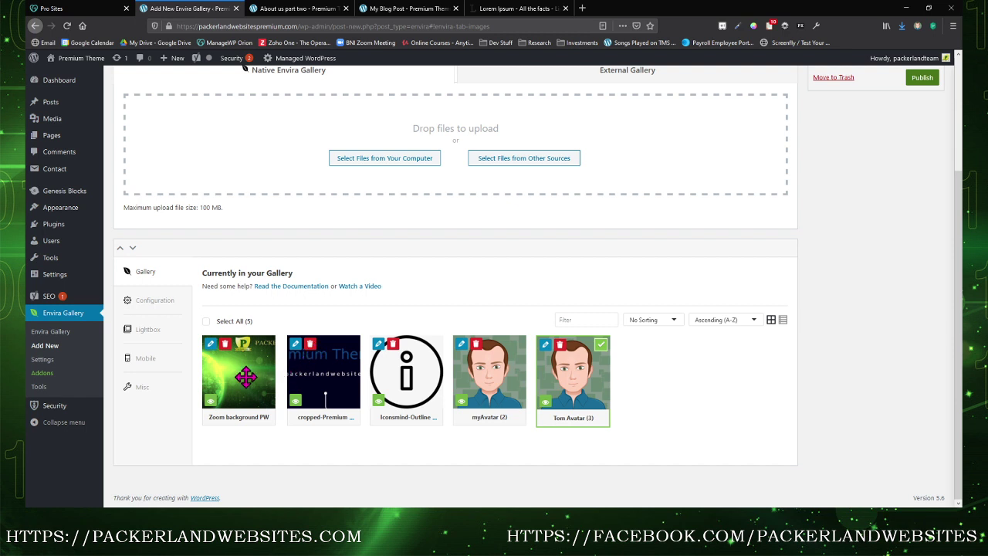
{"action": "left_click", "coordinate": [211, 357]}
{"action": "left_click", "coordinate": [210, 348]}
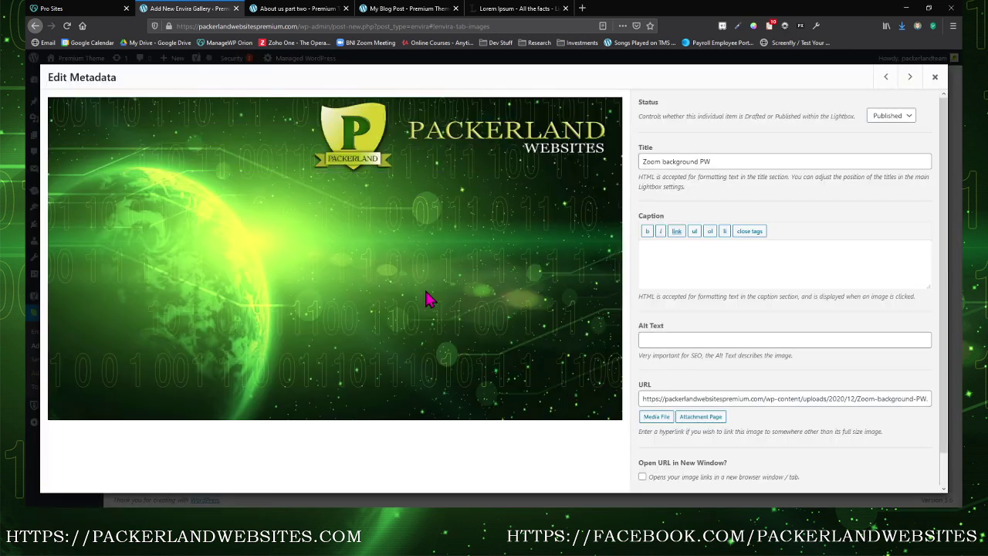
{"action": "left_click", "coordinate": [716, 161]}
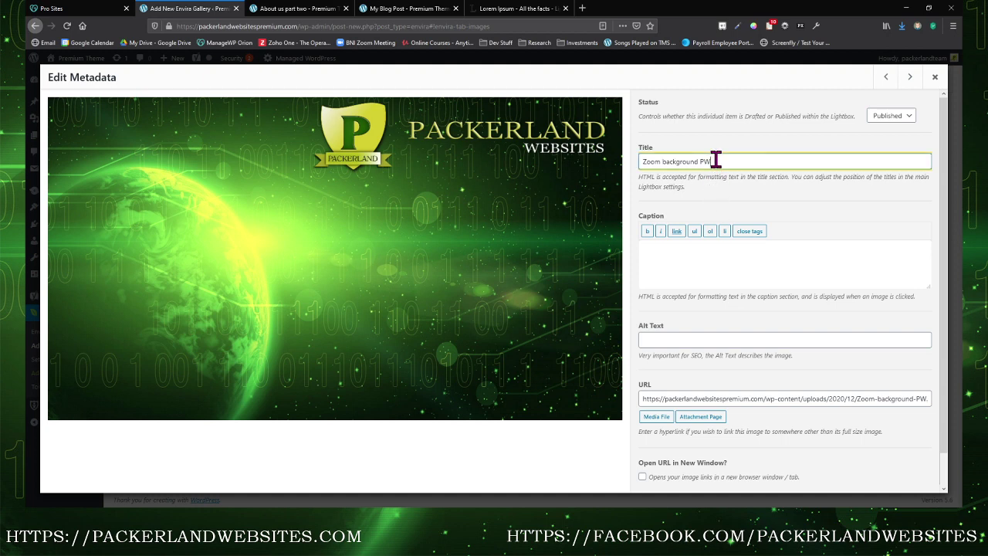
{"action": "left_click_drag", "start_coordinate": [716, 161], "coordinate": [620, 176]}
{"action": "left_click", "coordinate": [747, 164]}
{"action": "left_click_drag", "start_coordinate": [726, 160], "coordinate": [642, 161]}
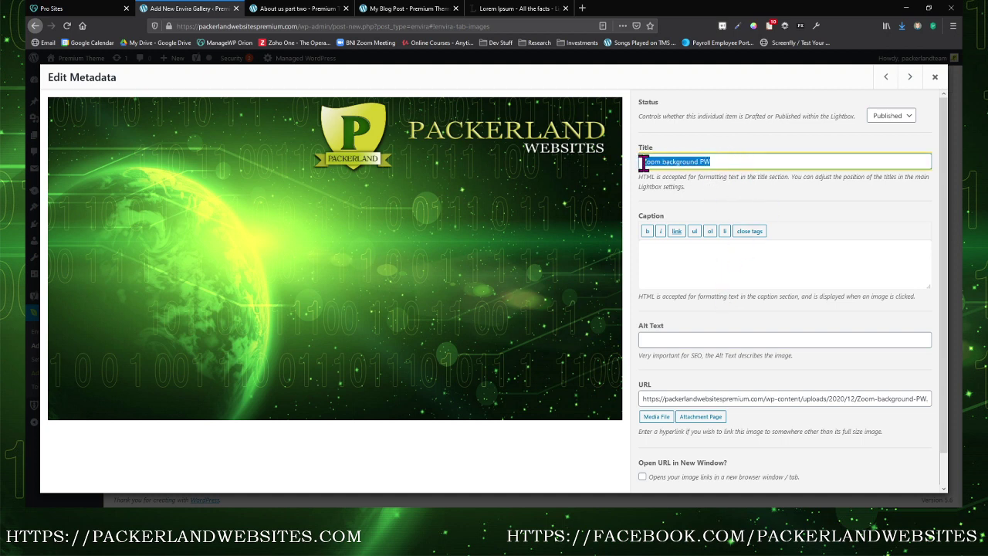
{"action": "left_click", "coordinate": [719, 162]}
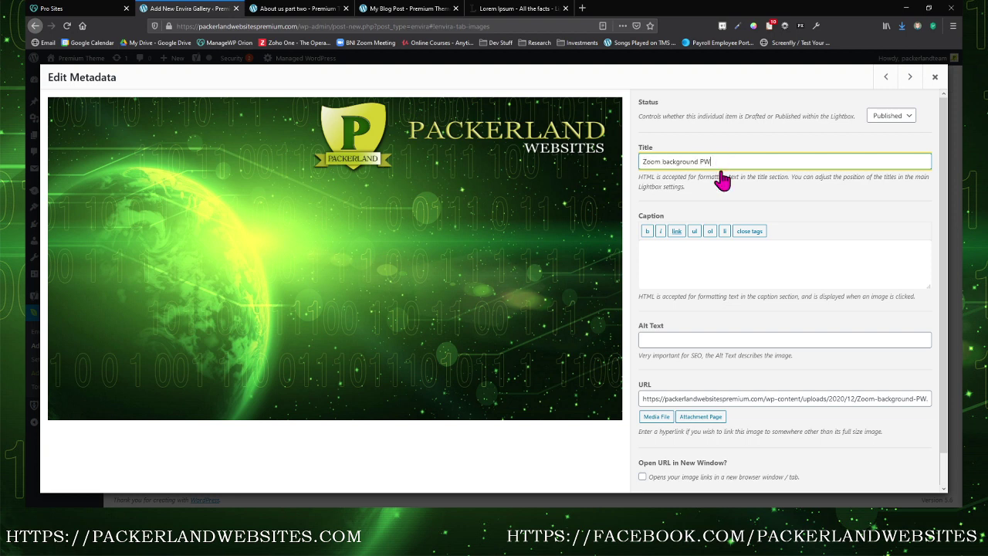
{"action": "key", "text": "BackSpace"}
{"action": "key", "text": "BackSpace"}
{"action": "key", "text": "BackSpace"}
{"action": "key", "text": "BackSpace"}
{"action": "key", "text": "BackSpace"}
{"action": "key", "text": "BackSpace"}
{"action": "key", "text": "BackSpace"}
{"action": "key", "text": "BackSpace"}
{"action": "key", "text": "BackSpace"}
{"action": "key", "text": "BackSpace"}
- Give the background image the caption "This is a background image" and save its metadata
{"action": "left_click", "coordinate": [722, 255]}
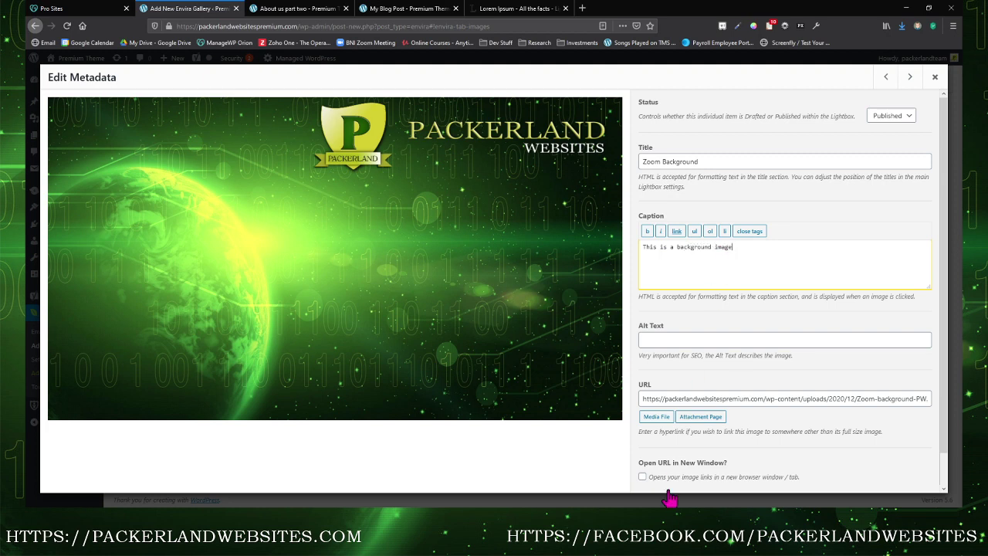
{"action": "scroll", "coordinate": [785, 342], "scroll_direction": "down", "scroll_amount": 1}
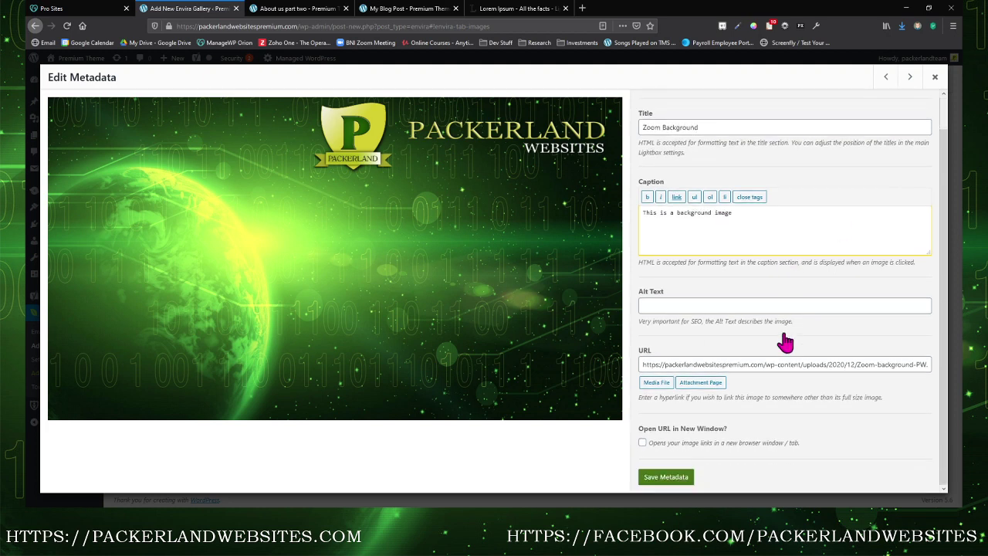
{"action": "left_click", "coordinate": [664, 479]}
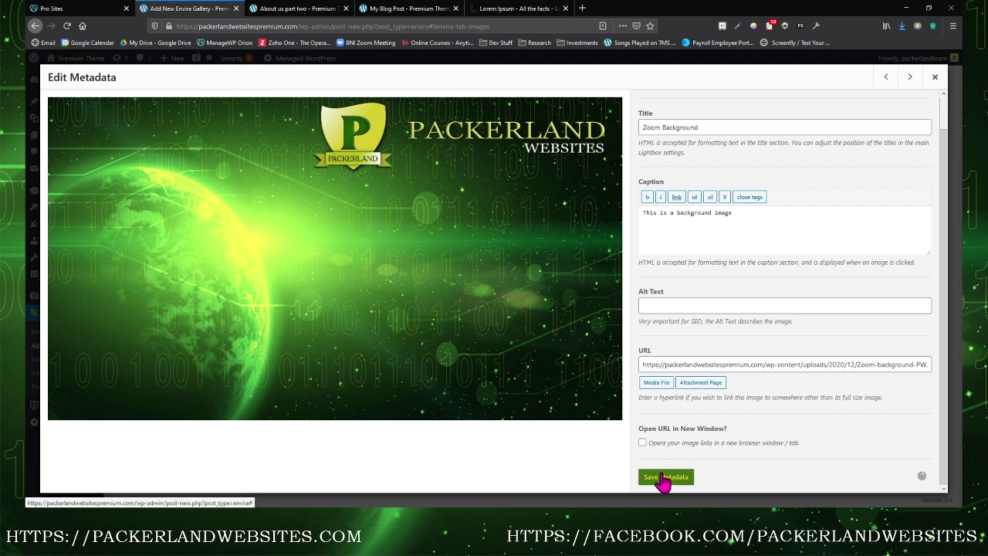
- Look through the metadata of the cropped Premium Theme header and the info icon, and close the metadata editor
{"action": "left_click", "coordinate": [911, 78]}
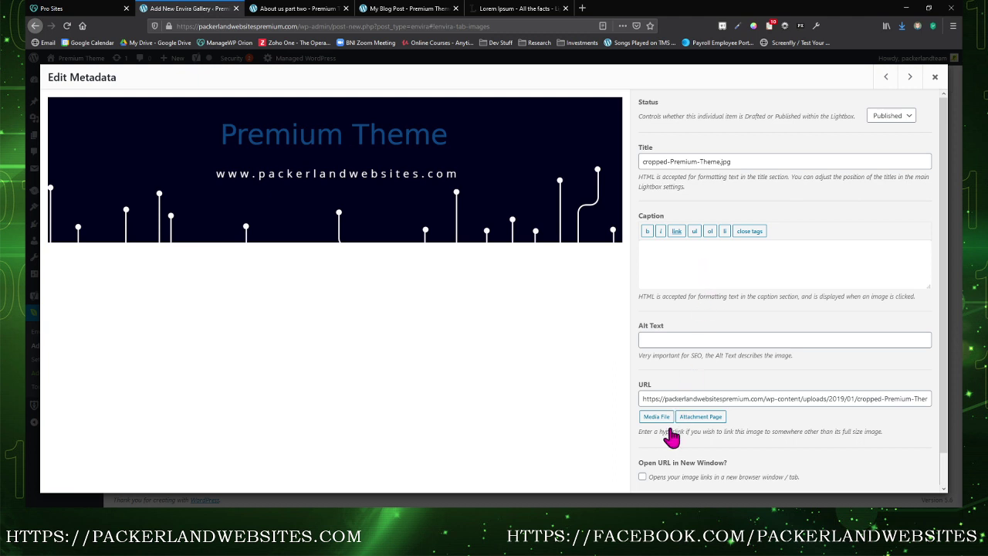
{"action": "scroll", "coordinate": [678, 457], "scroll_direction": "down", "scroll_amount": 1}
{"action": "left_click", "coordinate": [910, 77]}
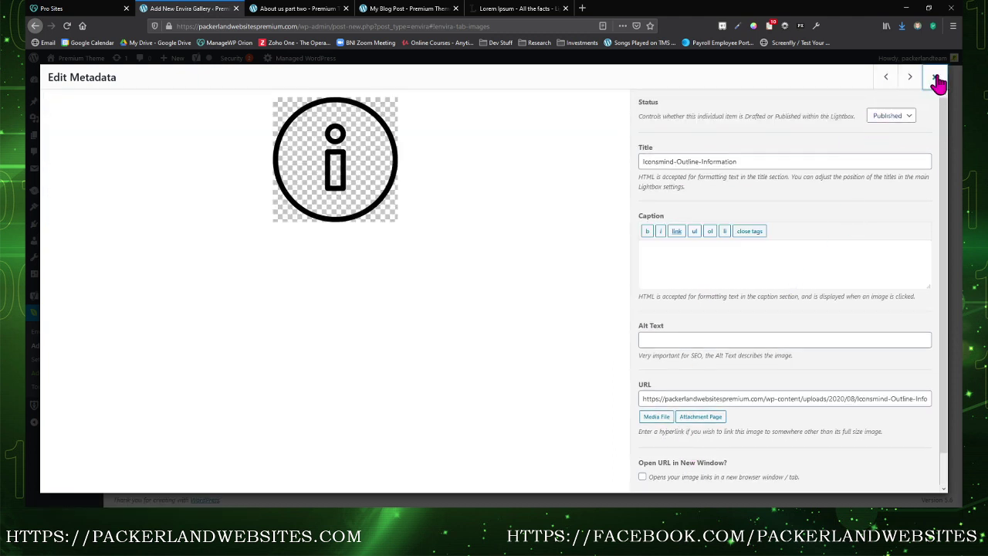
{"action": "left_click", "coordinate": [935, 80]}
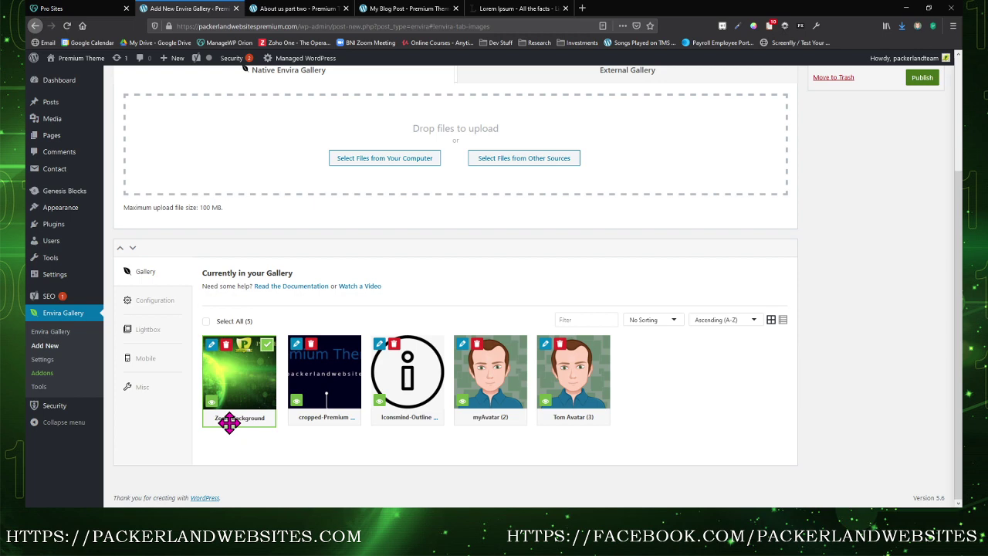
- Enable both the title and the caption display in the gallery configuration
{"action": "left_click", "coordinate": [148, 303]}
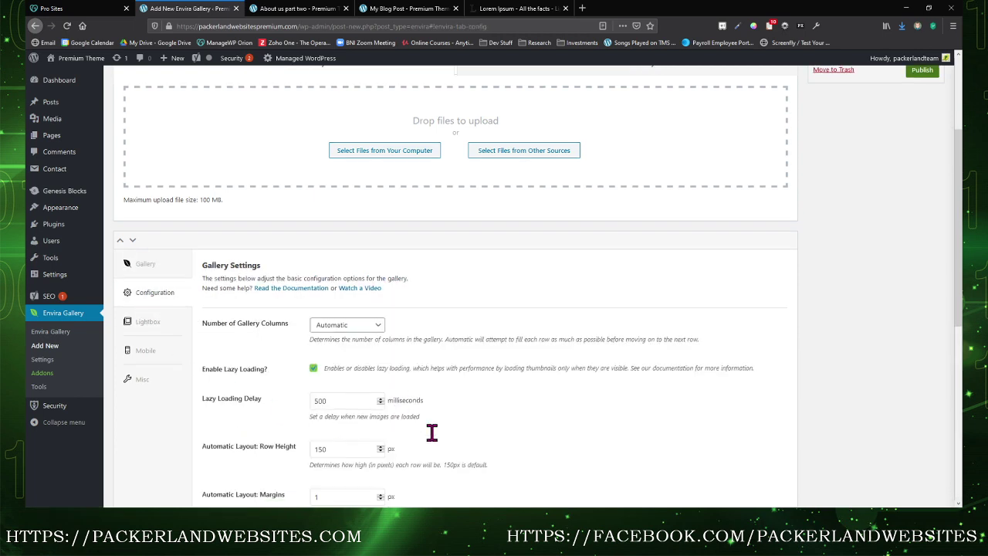
{"action": "scroll", "coordinate": [432, 432], "scroll_direction": "down", "scroll_amount": 3}
{"action": "scroll", "coordinate": [338, 328], "scroll_direction": "up", "scroll_amount": 3}
{"action": "scroll", "coordinate": [429, 398], "scroll_direction": "down", "scroll_amount": 3}
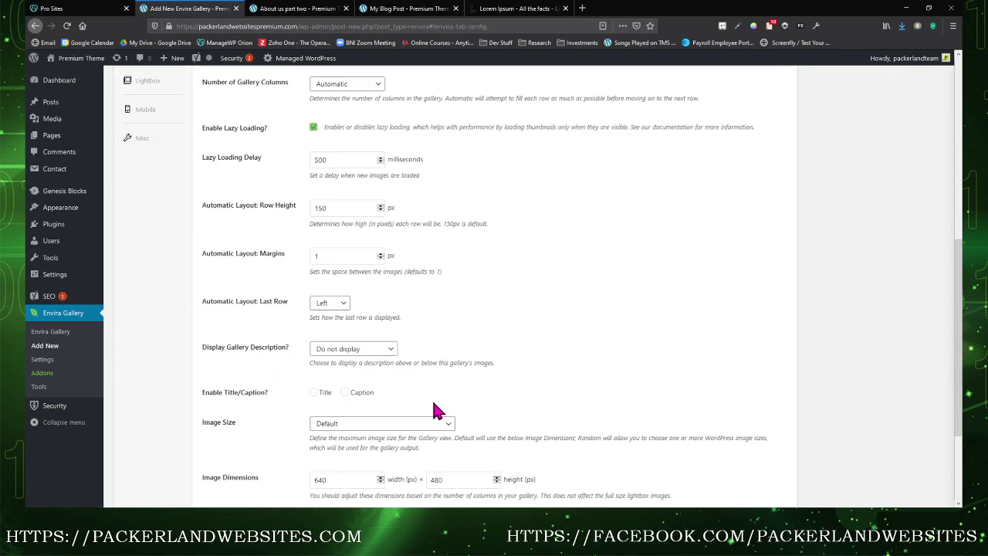
{"action": "left_click", "coordinate": [313, 393]}
{"action": "left_click", "coordinate": [345, 393]}
- Set the gallery's image size to Medium (300 x 300) and check the crop position options
{"action": "left_click", "coordinate": [388, 424]}
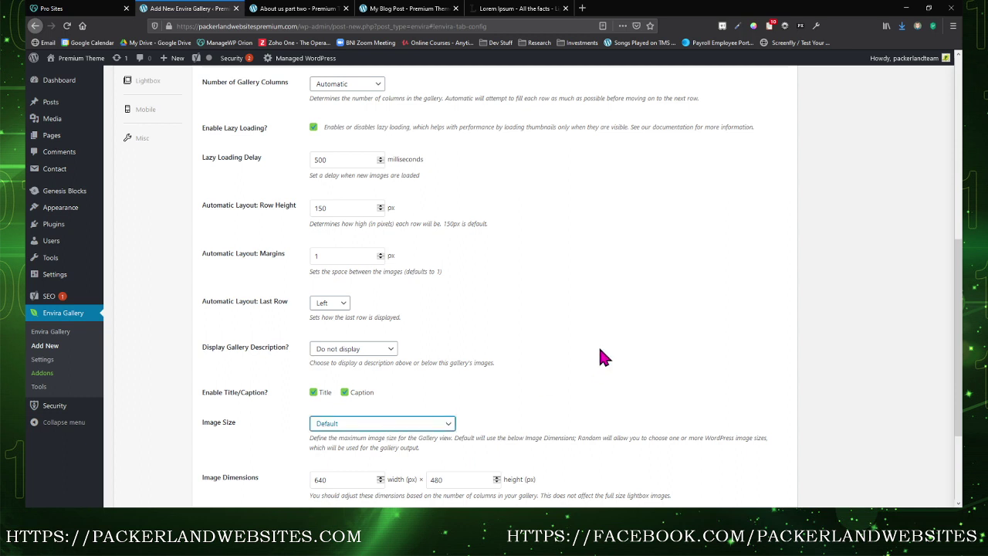
{"action": "left_click", "coordinate": [332, 270]}
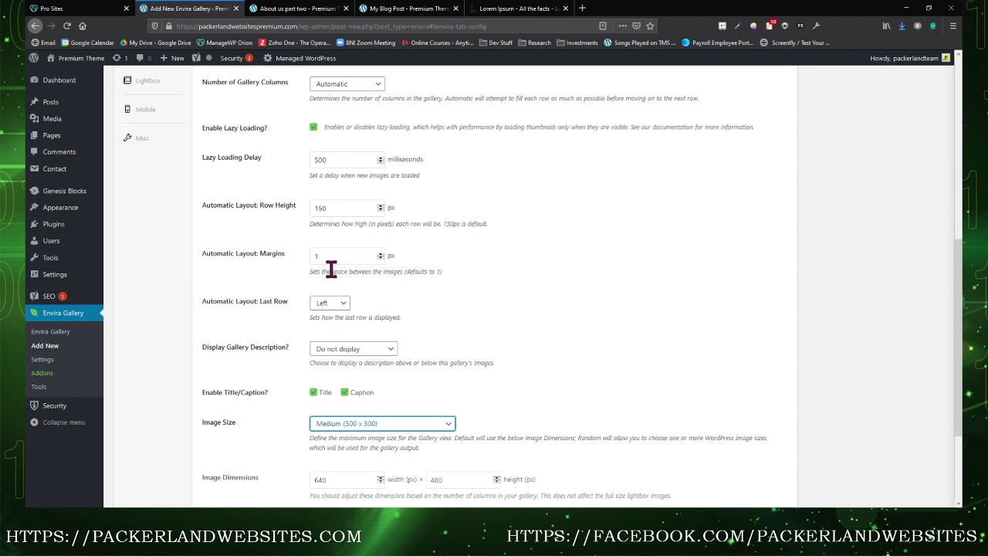
{"action": "left_click", "coordinate": [574, 330]}
{"action": "scroll", "coordinate": [574, 330], "scroll_direction": "down", "scroll_amount": 2}
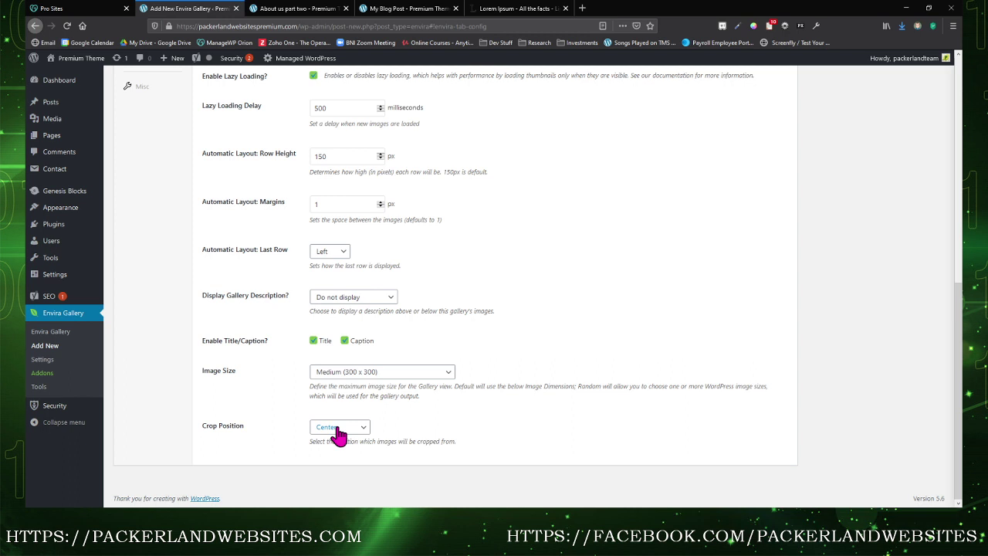
{"action": "left_click", "coordinate": [338, 432]}
{"action": "left_click", "coordinate": [500, 407]}
{"action": "scroll", "coordinate": [624, 422], "scroll_direction": "up", "scroll_amount": 3}
- Review the gallery's lightbox options for theme, title or caption, image size and open/close effect
{"action": "left_click", "coordinate": [146, 229]}
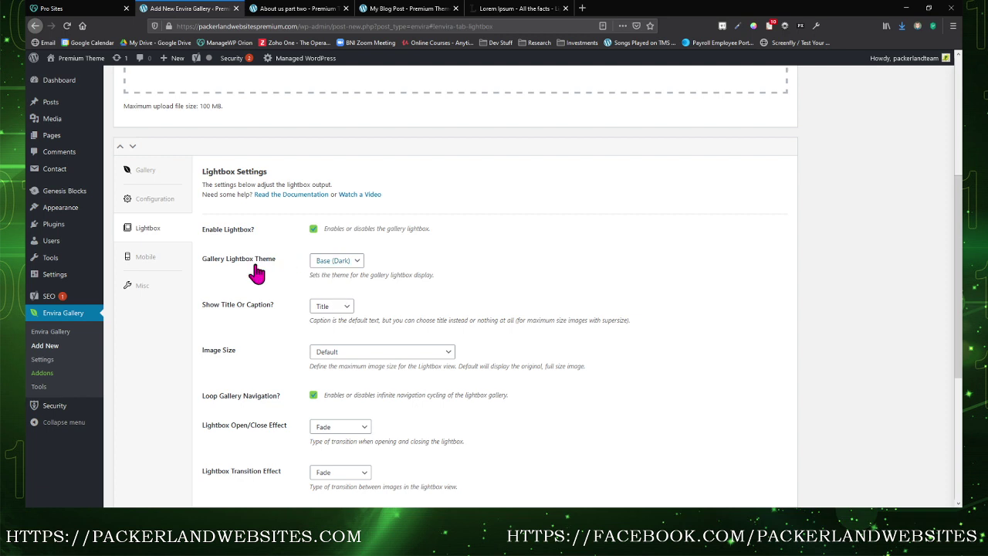
{"action": "left_click", "coordinate": [321, 263]}
{"action": "left_click", "coordinate": [498, 284]}
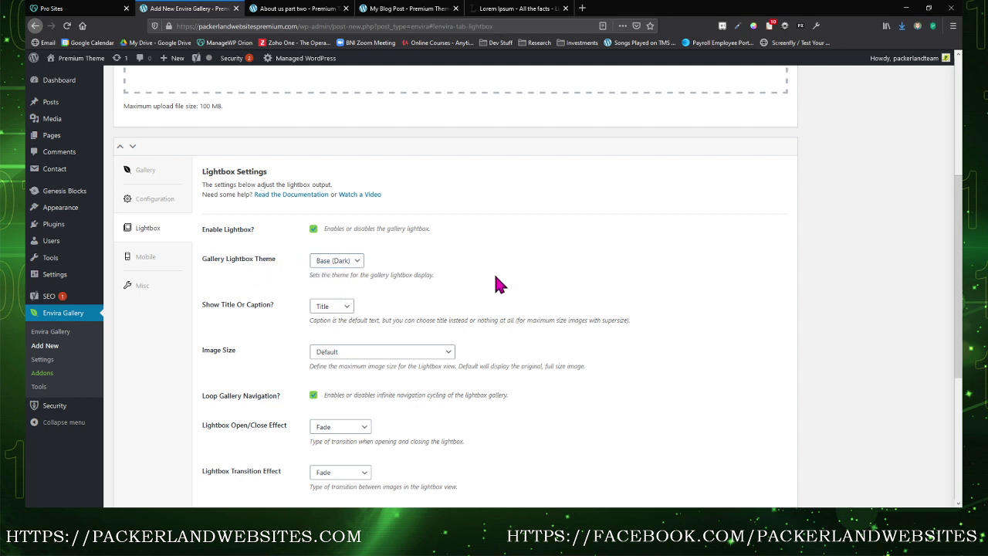
{"action": "left_click", "coordinate": [340, 308]}
{"action": "left_click", "coordinate": [380, 359]}
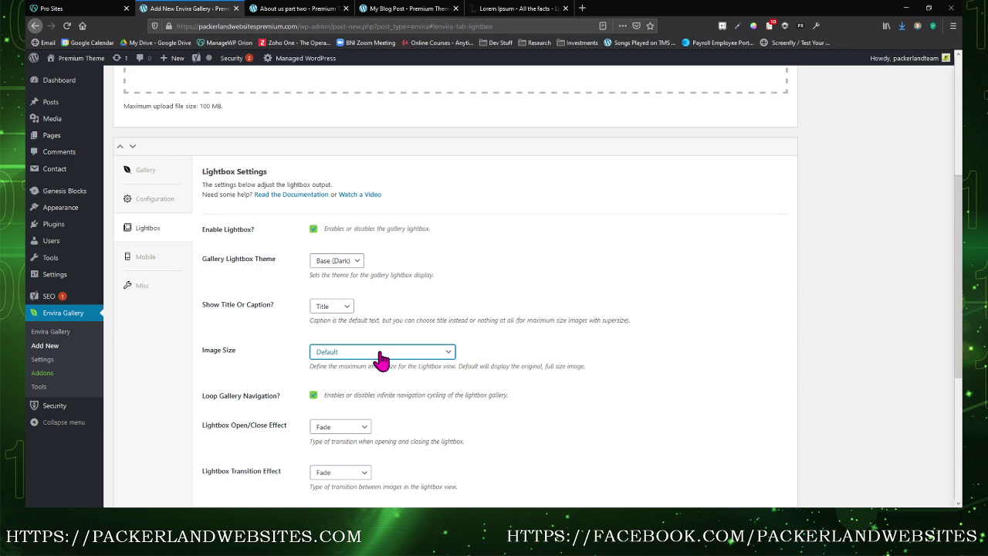
{"action": "scroll", "coordinate": [335, 338], "scroll_direction": "down", "scroll_amount": 2}
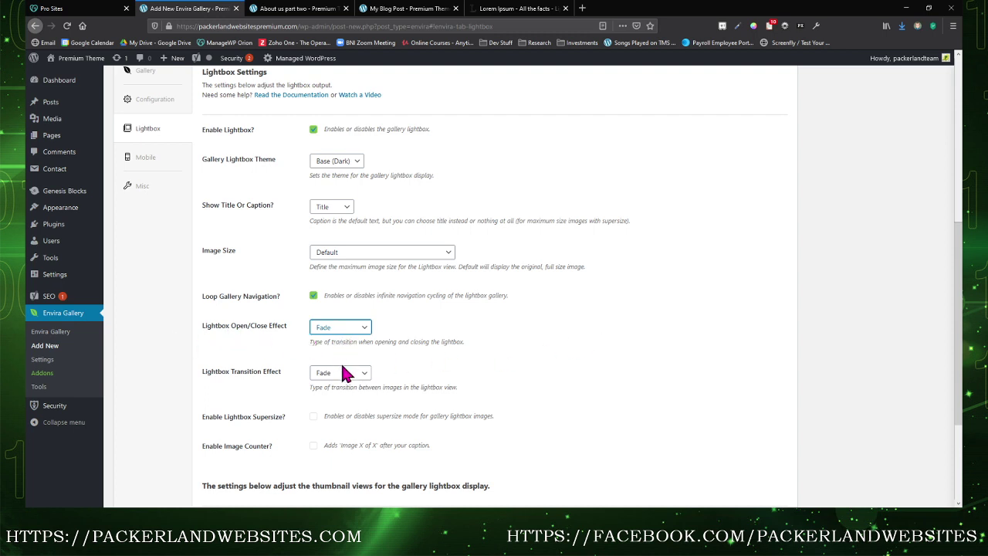
{"action": "left_click", "coordinate": [606, 352]}
- Set the lightbox transition effect between images to Tube
{"action": "scroll", "coordinate": [369, 378], "scroll_direction": "down", "scroll_amount": 2}
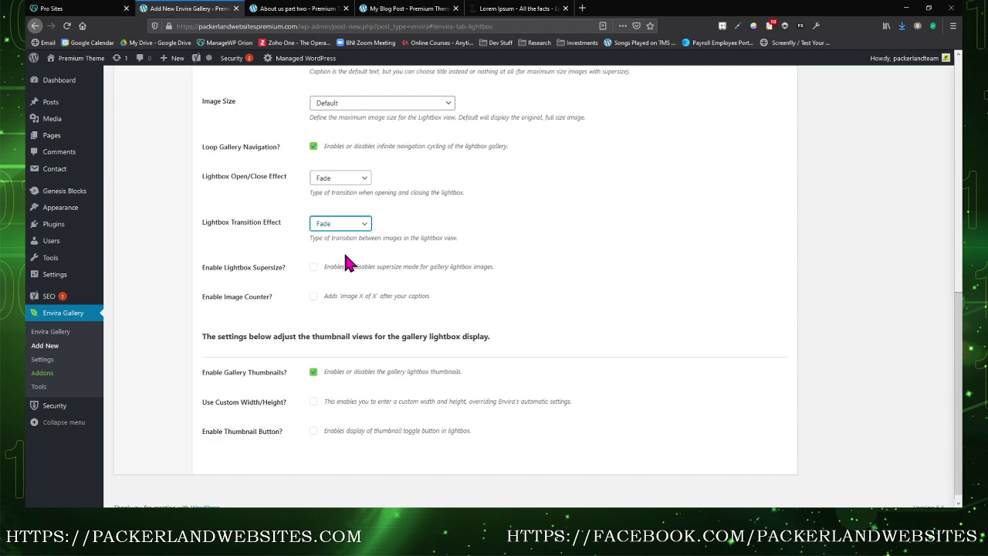
{"action": "left_click", "coordinate": [329, 295]}
{"action": "left_click", "coordinate": [568, 264]}
{"action": "scroll", "coordinate": [637, 285], "scroll_direction": "down", "scroll_amount": 1}
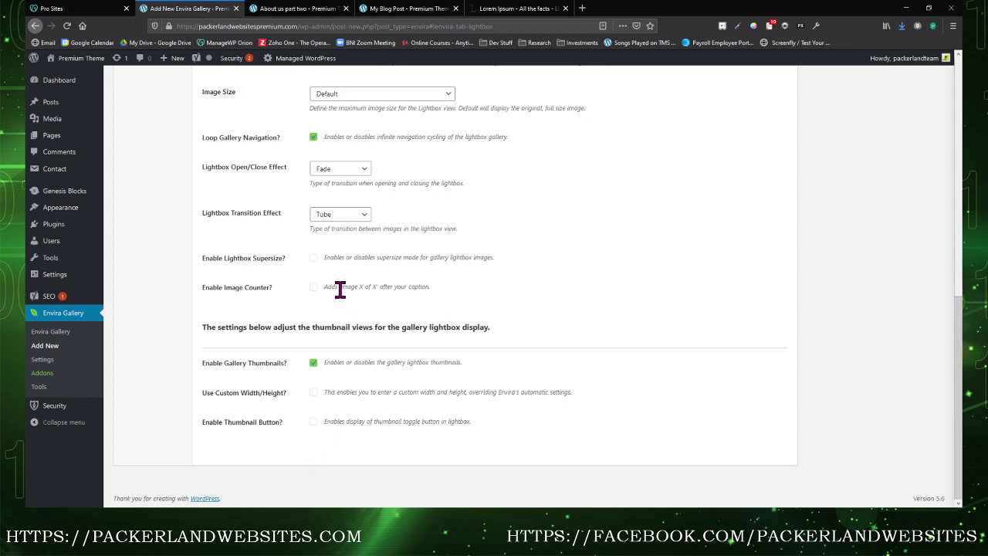
- Publish the "New site gallery" Envira gallery
{"action": "scroll", "coordinate": [515, 375], "scroll_direction": "up", "scroll_amount": 3}
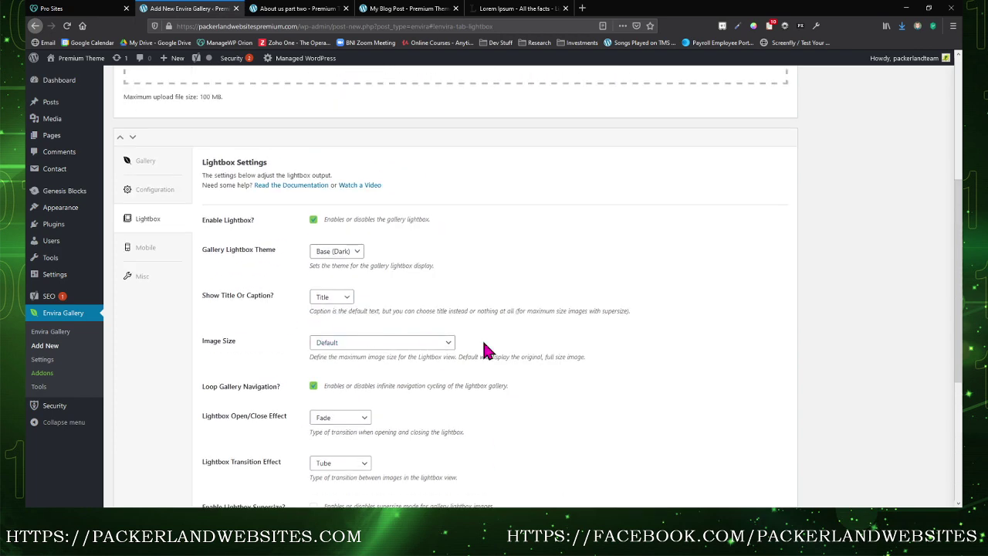
{"action": "scroll", "coordinate": [488, 351], "scroll_direction": "up", "scroll_amount": 3}
{"action": "left_click", "coordinate": [918, 229]}
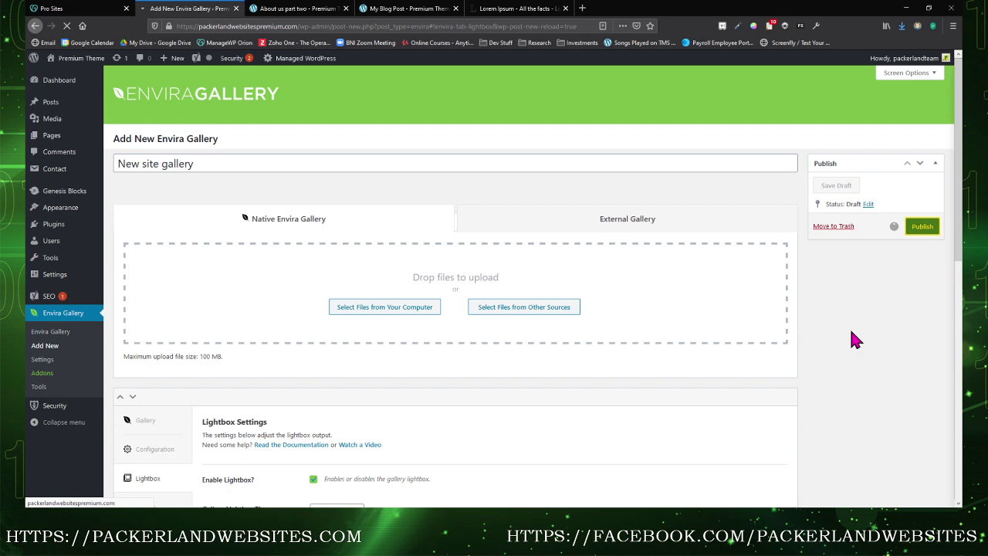
- Examine the Envira codes of the published gallery and highlight its ID shortcode
{"action": "scroll", "coordinate": [594, 294], "scroll_direction": "down", "scroll_amount": 2}
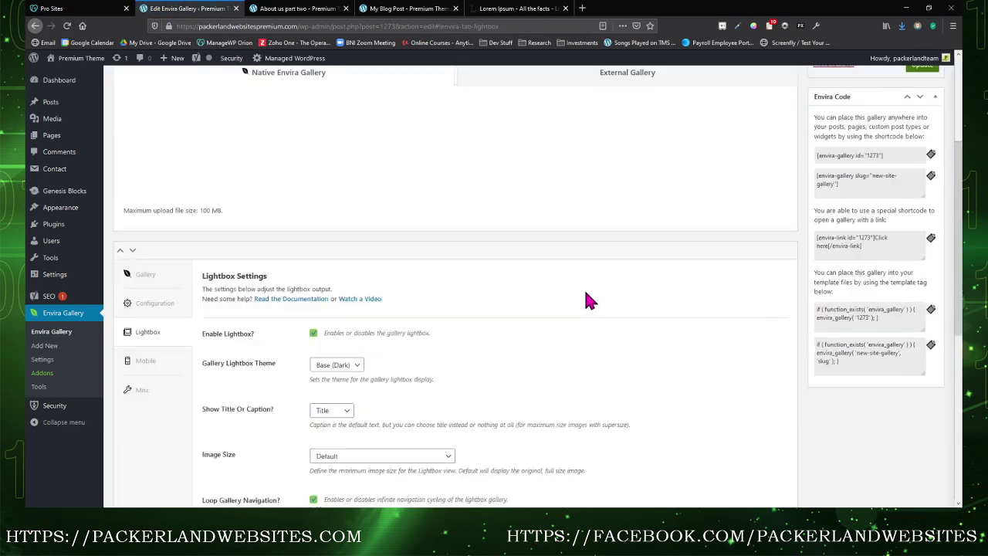
{"action": "scroll", "coordinate": [747, 269], "scroll_direction": "up", "scroll_amount": 2}
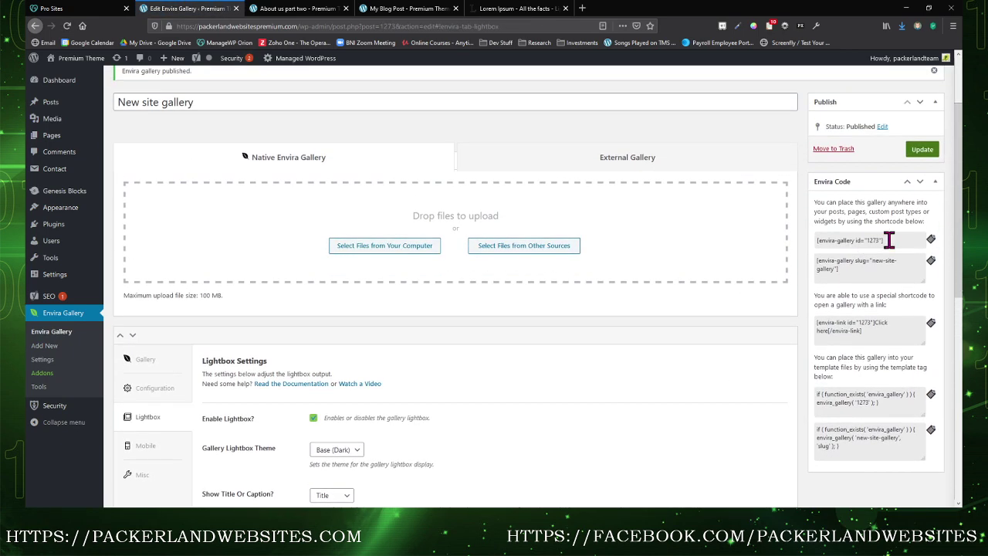
{"action": "left_click_drag", "start_coordinate": [890, 240], "coordinate": [811, 240]}
{"action": "left_click", "coordinate": [872, 240]}
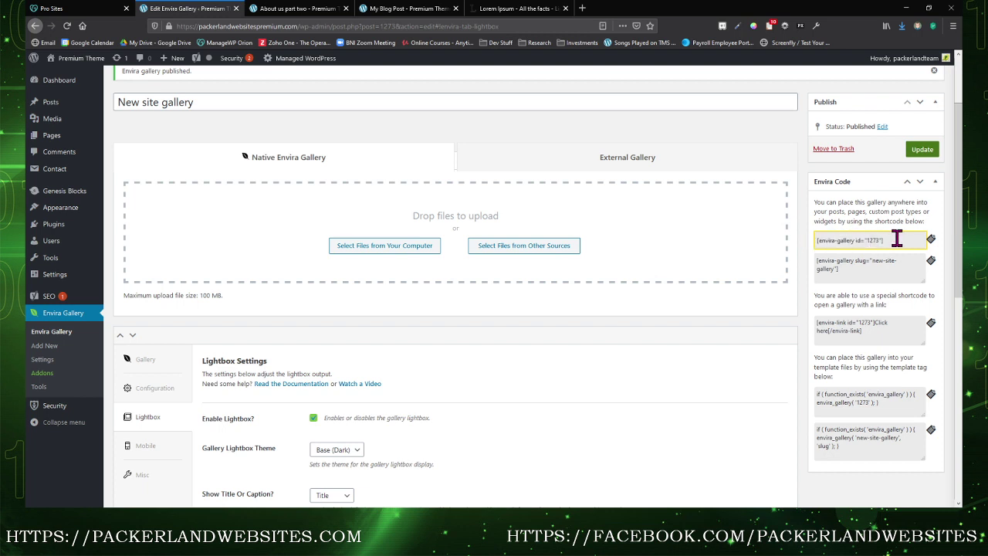
- Copy the gallery's ID shortcode, [envira-gallery id="1273"], from the Envira codes
{"action": "left_click_drag", "start_coordinate": [897, 241], "coordinate": [776, 245]}
{"action": "left_click", "coordinate": [880, 241]}
{"action": "left_click_drag", "start_coordinate": [888, 242], "coordinate": [818, 240]}
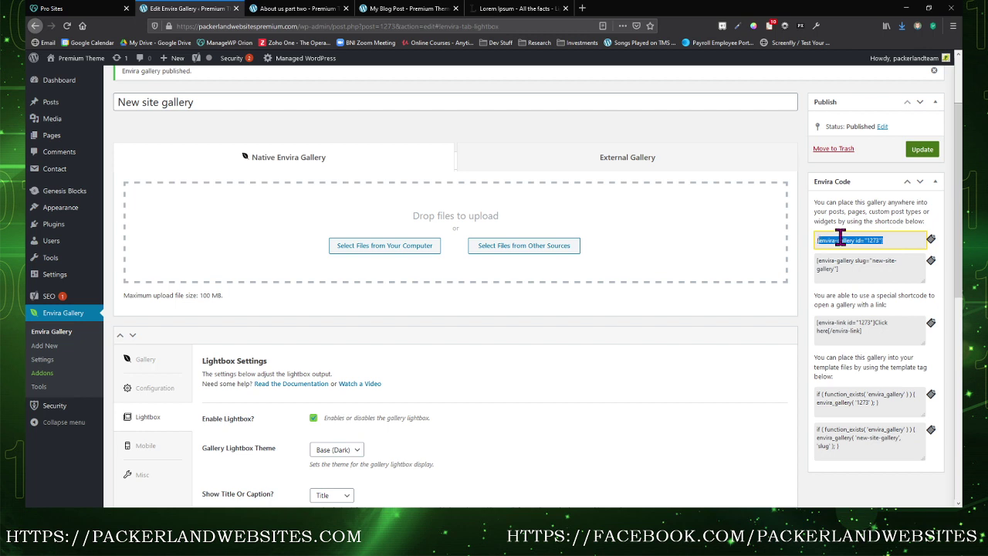
{"action": "left_click", "coordinate": [892, 240]}
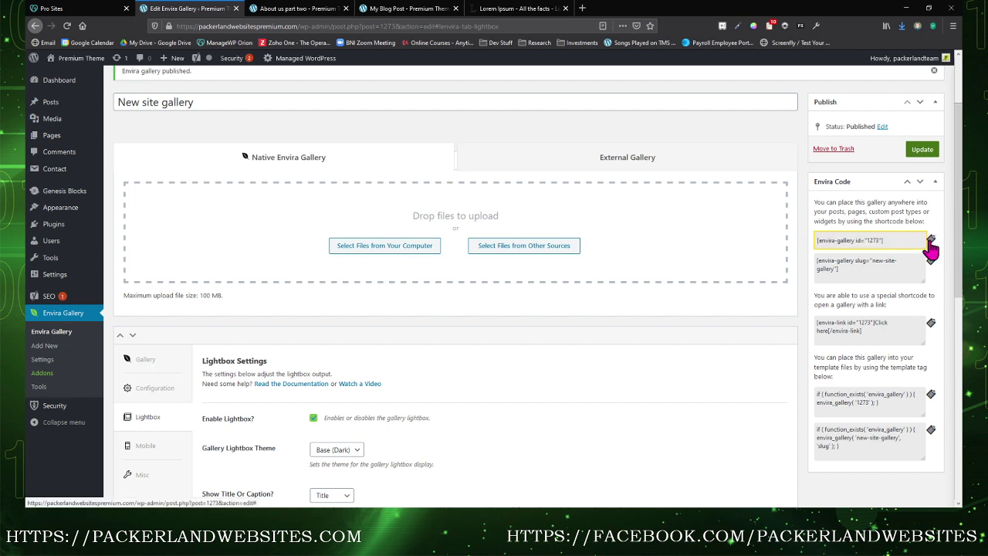
{"action": "left_click", "coordinate": [932, 246]}
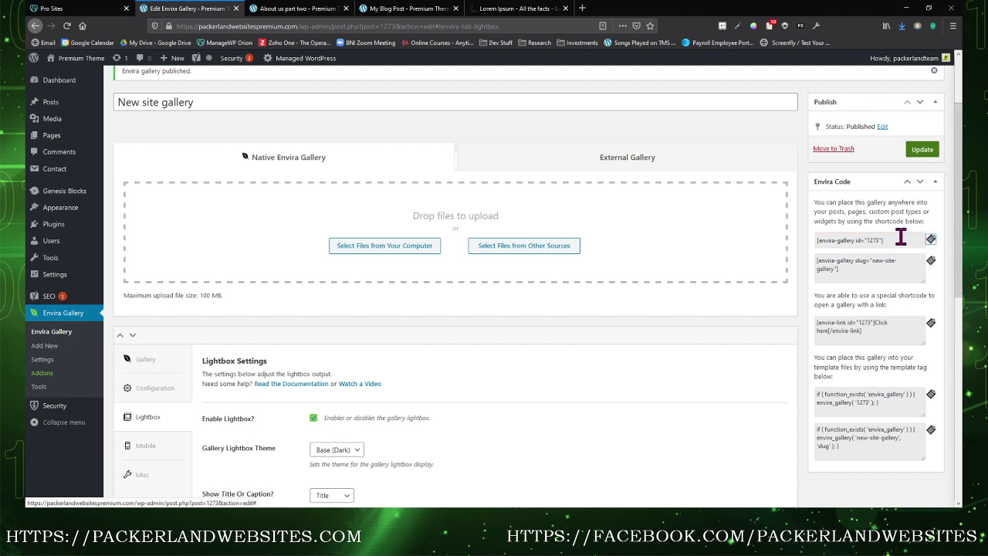
{"action": "left_click_drag", "start_coordinate": [902, 239], "coordinate": [810, 240]}
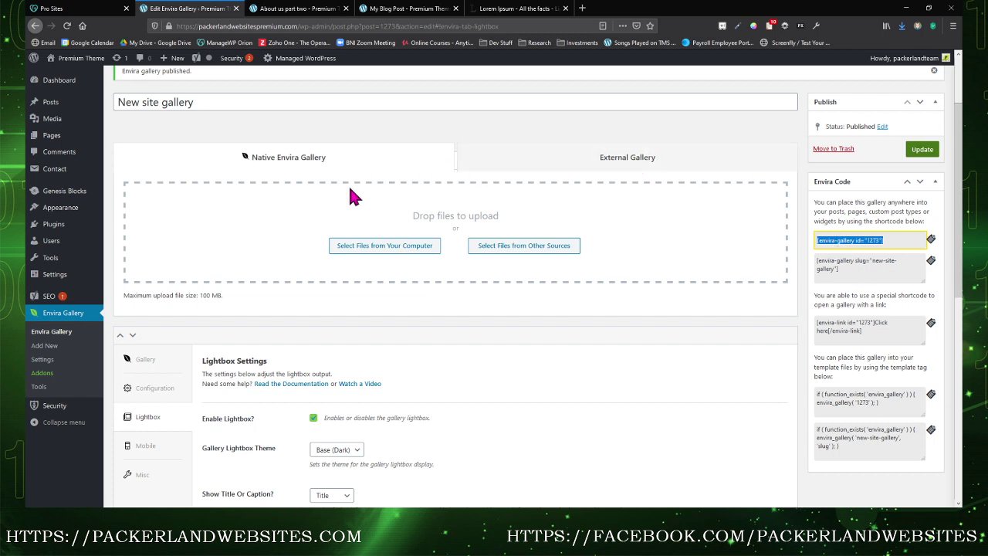
- Open the scheduled "About us part two" page for editing from the list of all pages
{"action": "scroll", "coordinate": [309, 263], "scroll_direction": "up", "scroll_amount": 2}
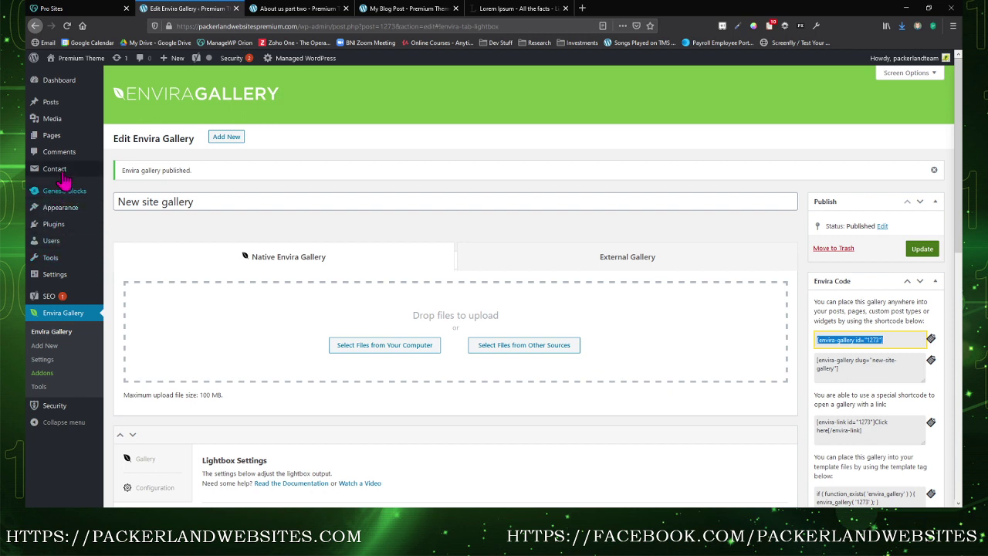
{"action": "mouse_move", "coordinate": [59, 144]}
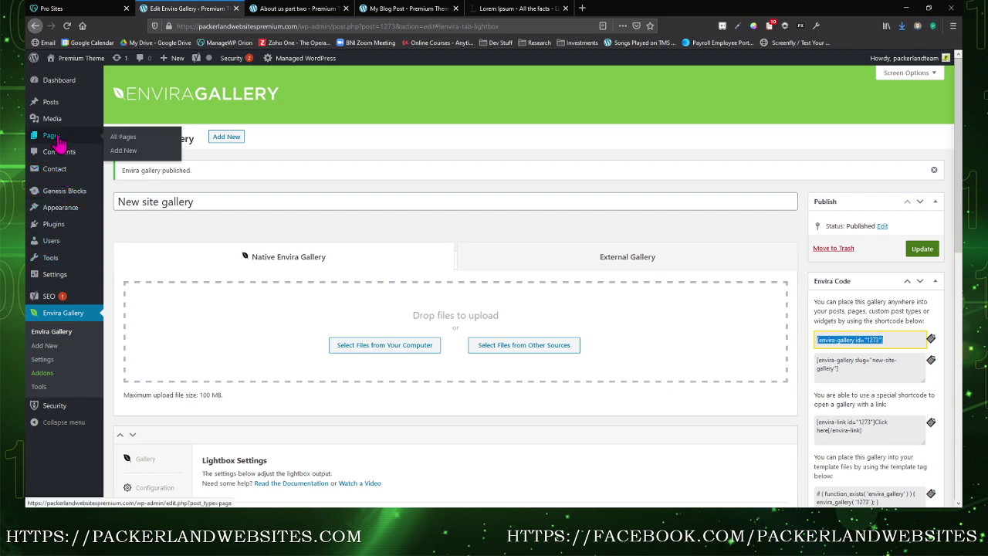
{"action": "left_click", "coordinate": [123, 138]}
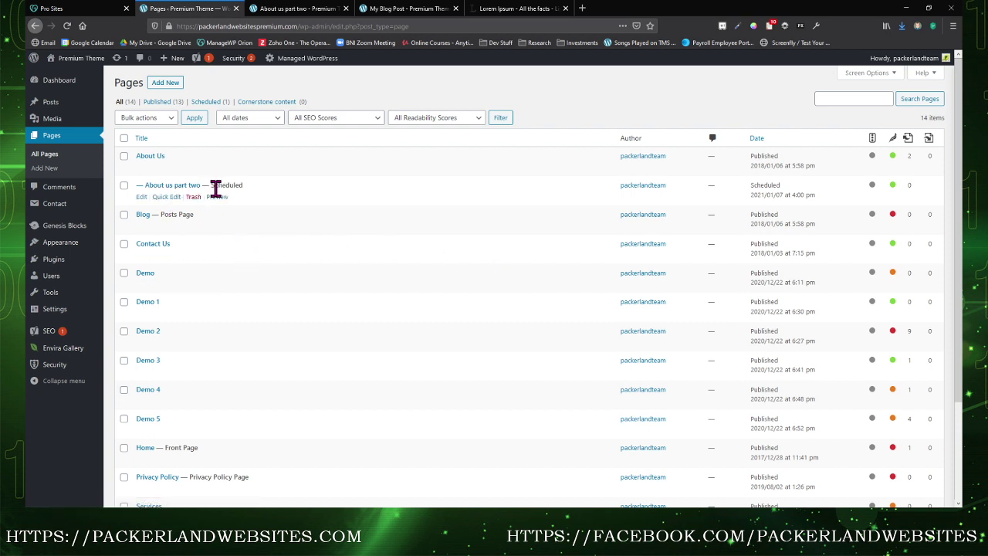
{"action": "left_click", "coordinate": [141, 198]}
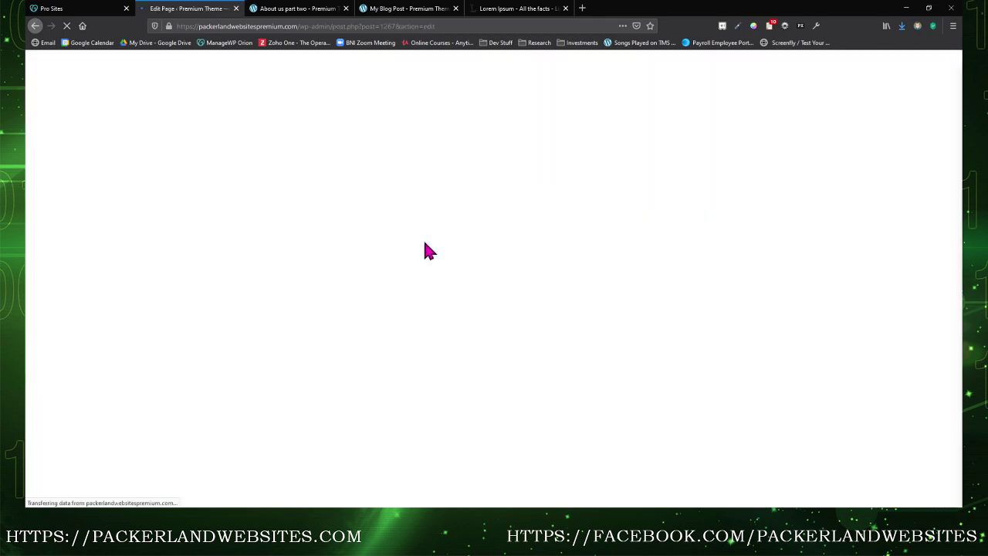
- Add a Shortcode block below the page's last paragraph and paste [envira-gallery id="1273"] into it
{"action": "scroll", "coordinate": [425, 241], "scroll_direction": "down", "scroll_amount": 3}
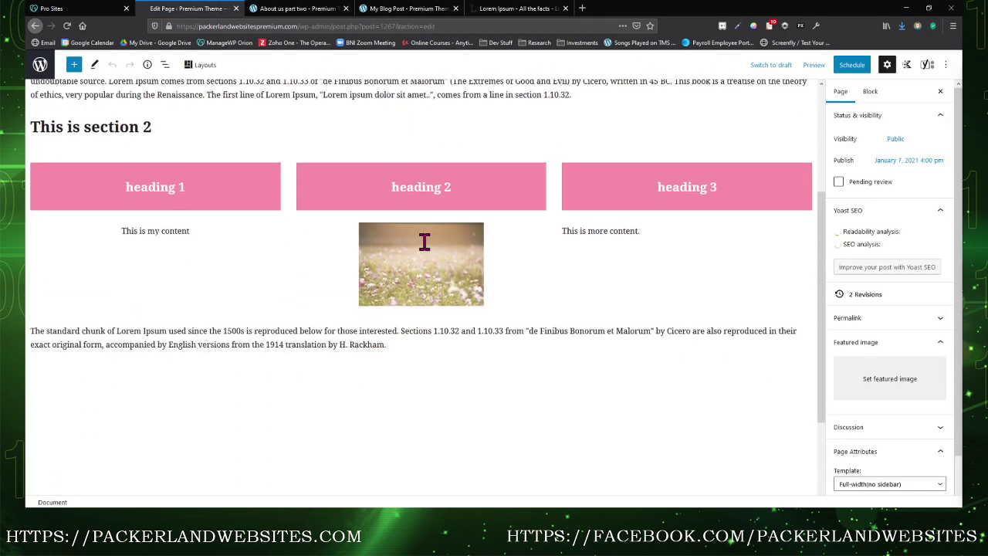
{"action": "scroll", "coordinate": [424, 242], "scroll_direction": "down", "scroll_amount": 2}
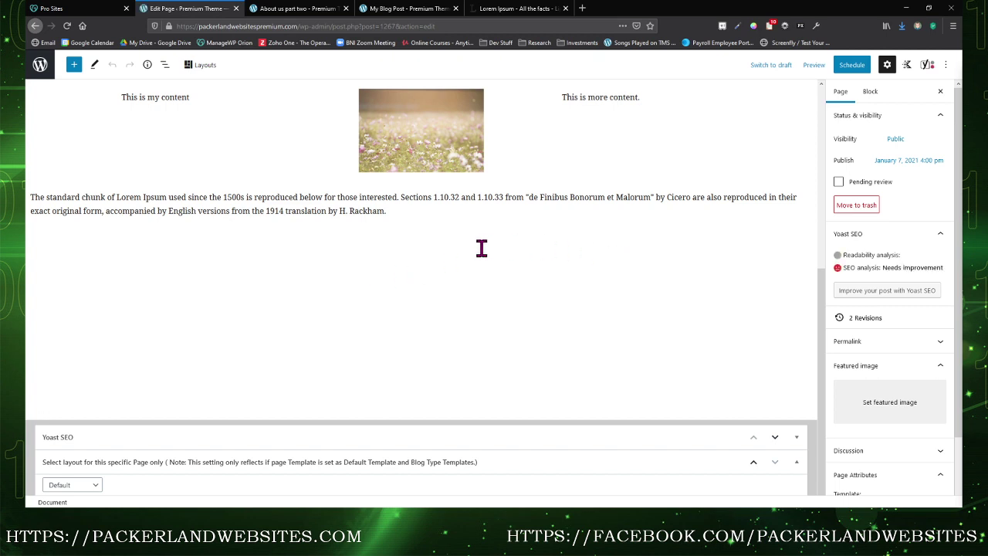
{"action": "left_click", "coordinate": [440, 231]}
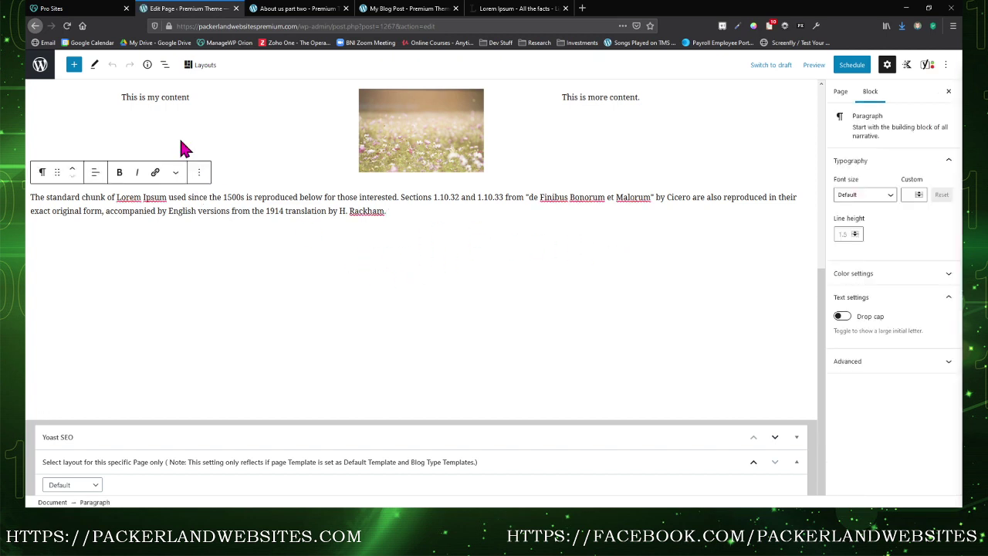
{"action": "left_click", "coordinate": [74, 64]}
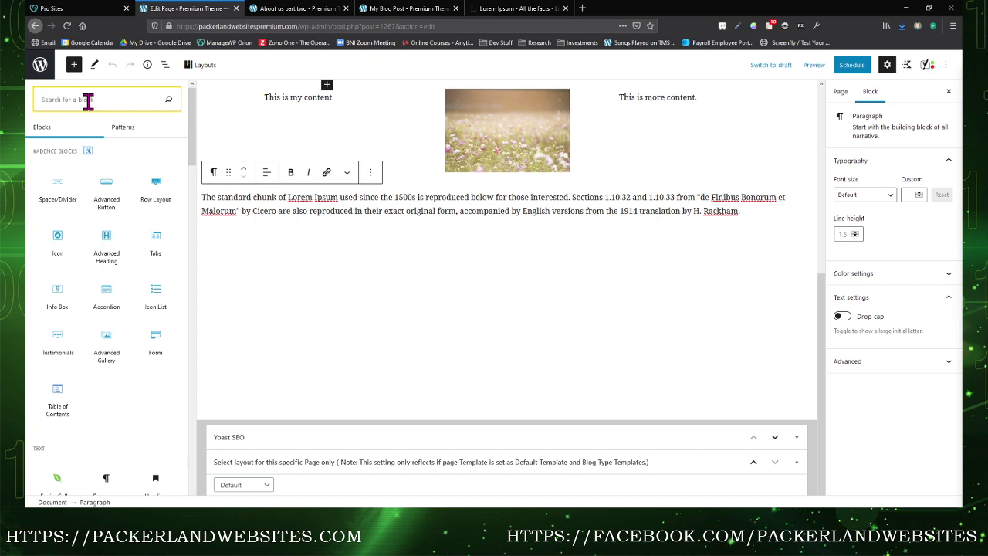
{"action": "type", "text": "shortc"}
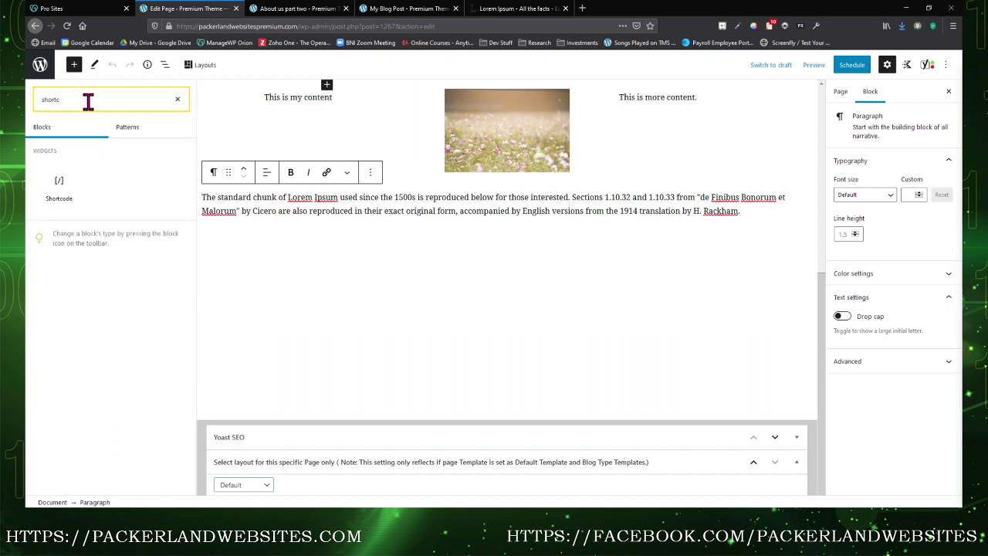
{"action": "type", "text": "ode"}
{"action": "left_click", "coordinate": [62, 188]}
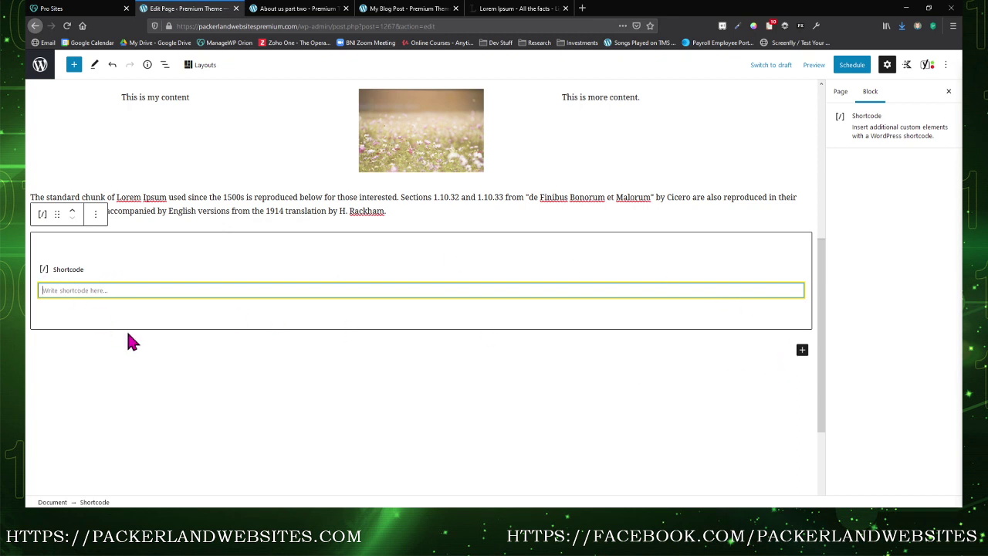
{"action": "key", "text": "ctrl+v"}
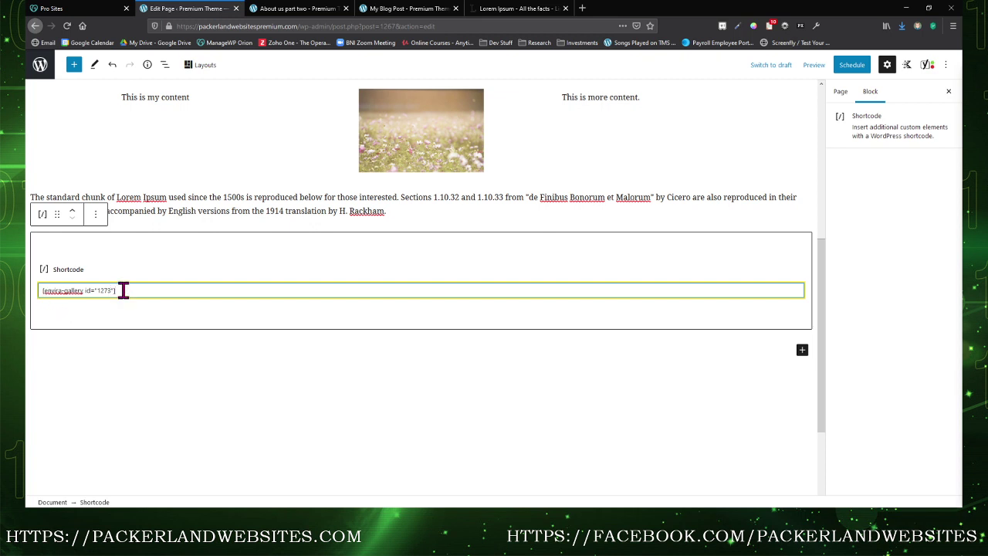
- Preview the "About us part two" page in a new tab and look at the embedded gallery below the last paragraph
{"action": "left_click", "coordinate": [814, 65]}
{"action": "left_click", "coordinate": [740, 157]}
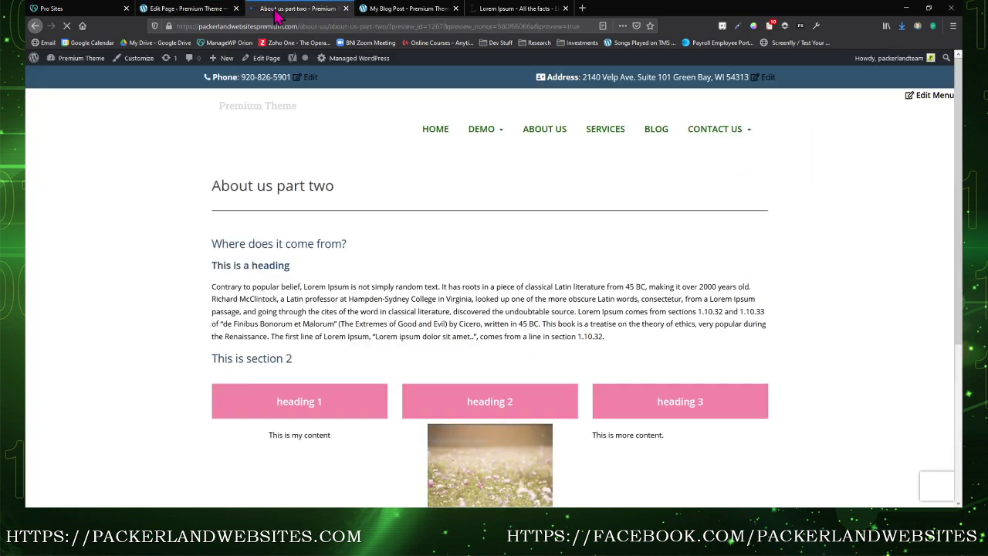
{"action": "scroll", "coordinate": [562, 212], "scroll_direction": "down", "scroll_amount": 4}
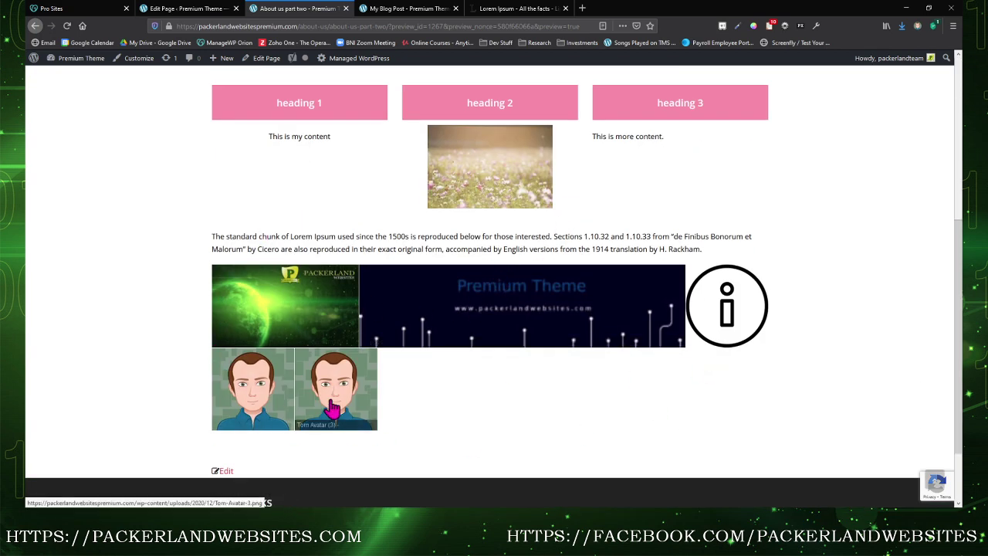
- Open the green Packerland Websites image in the gallery lightbox and step back and forth through the images to check the transition
{"action": "left_click", "coordinate": [256, 296]}
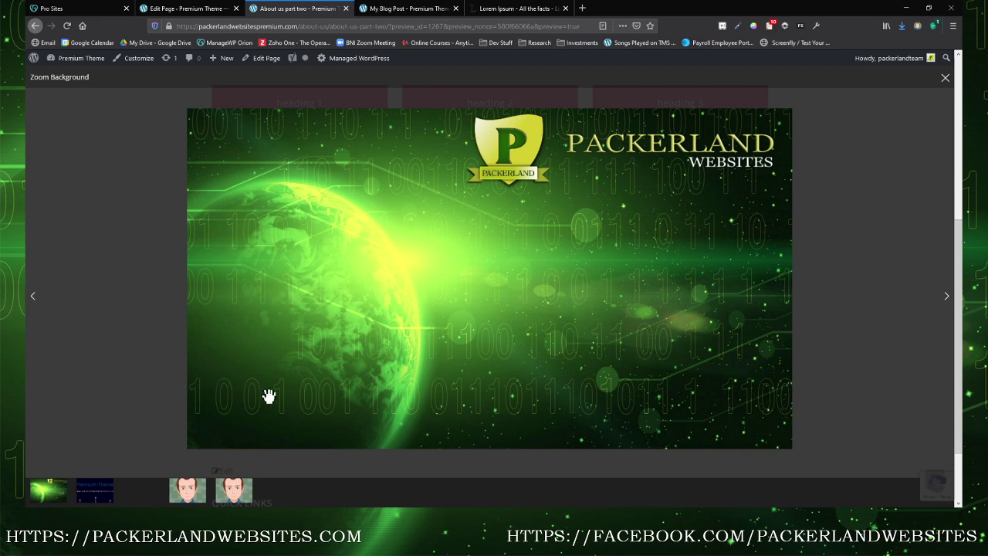
{"action": "left_click", "coordinate": [949, 302]}
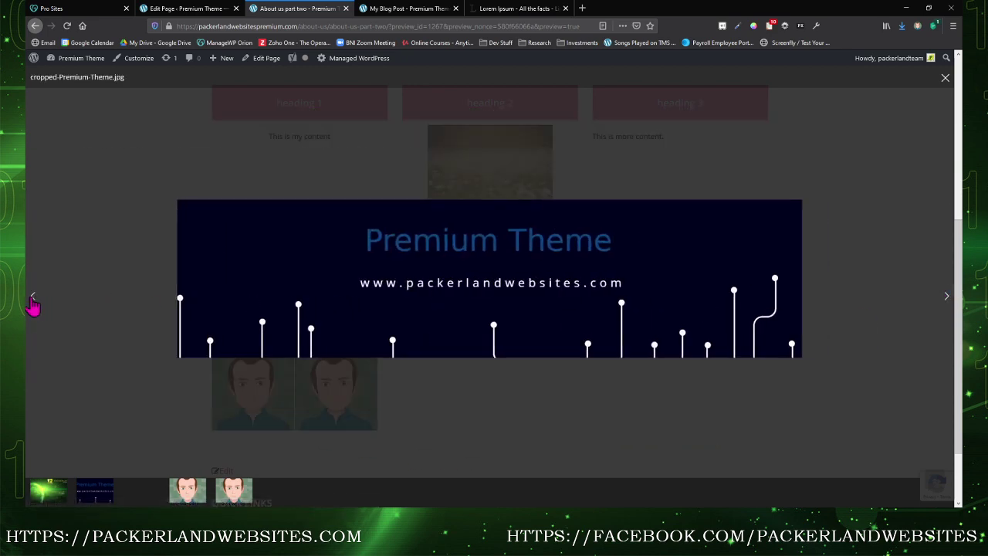
{"action": "left_click", "coordinate": [32, 302]}
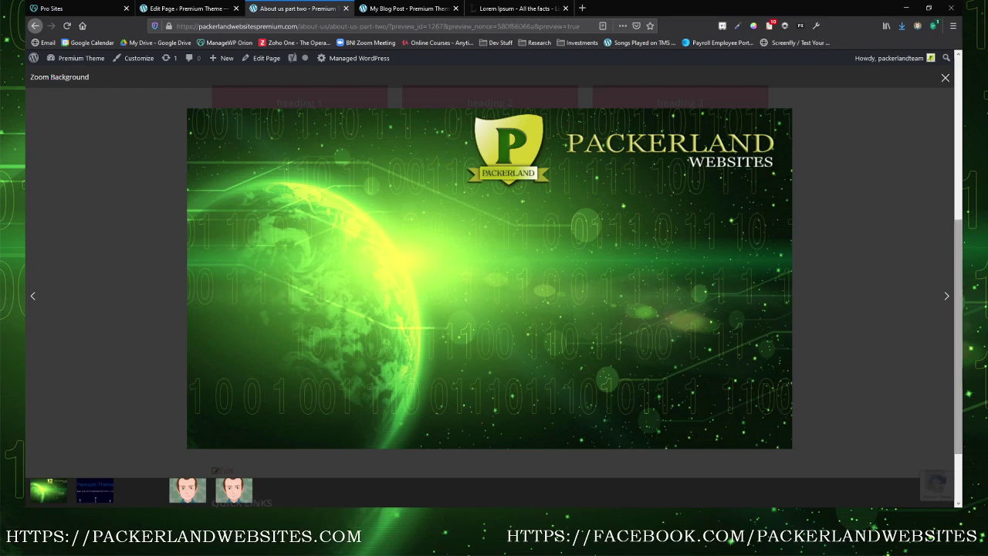
{"action": "left_click", "coordinate": [947, 301]}
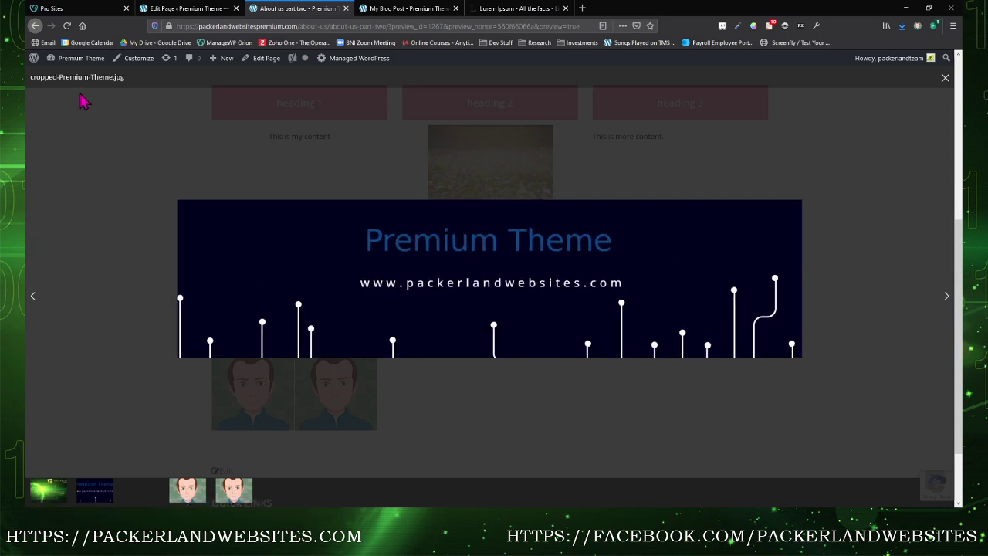
{"action": "left_click", "coordinate": [946, 302]}
{"action": "left_click", "coordinate": [947, 302]}
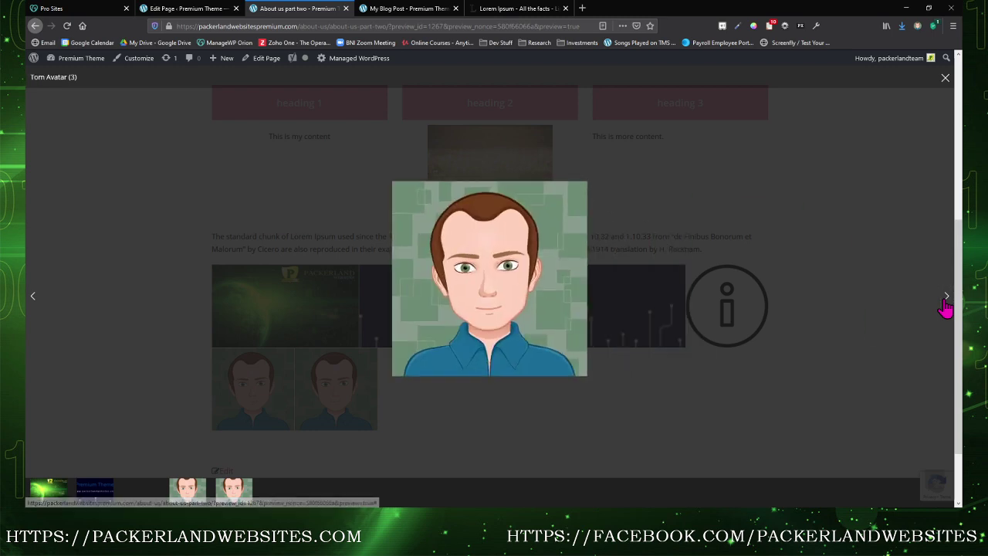
{"action": "left_click", "coordinate": [946, 303]}
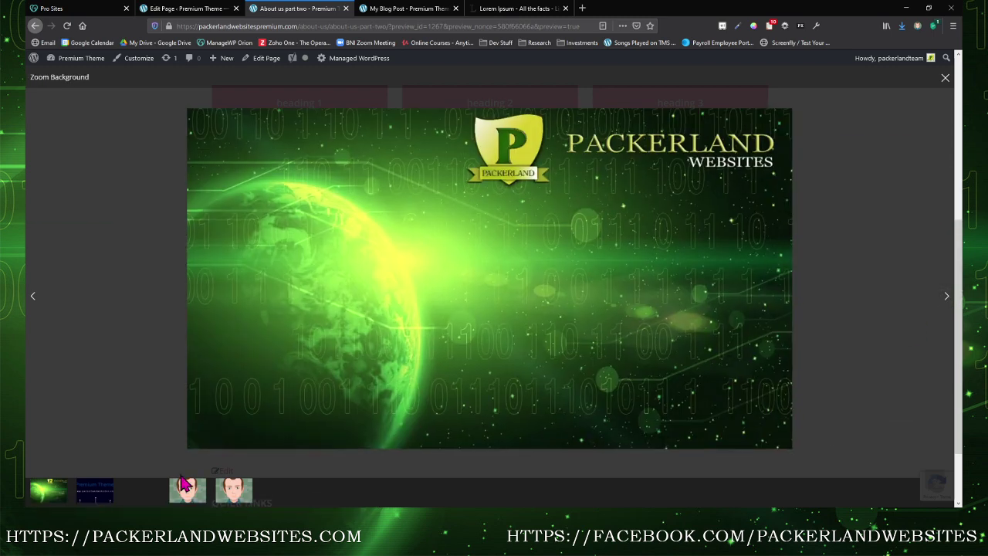
- Switch between gallery images using the lightbox thumbnails, then close the lightbox
{"action": "left_click", "coordinate": [232, 494]}
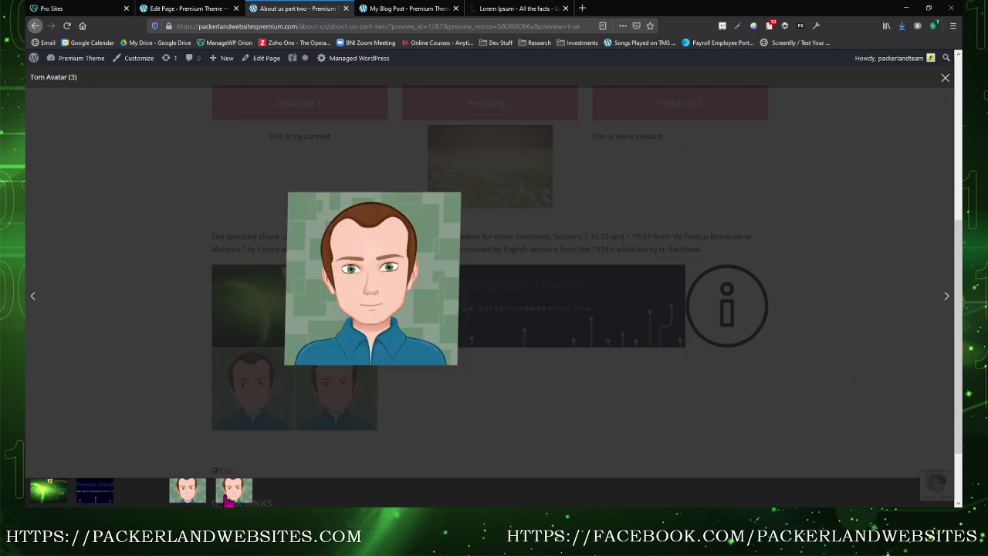
{"action": "left_click", "coordinate": [58, 494]}
{"action": "left_click", "coordinate": [143, 494]}
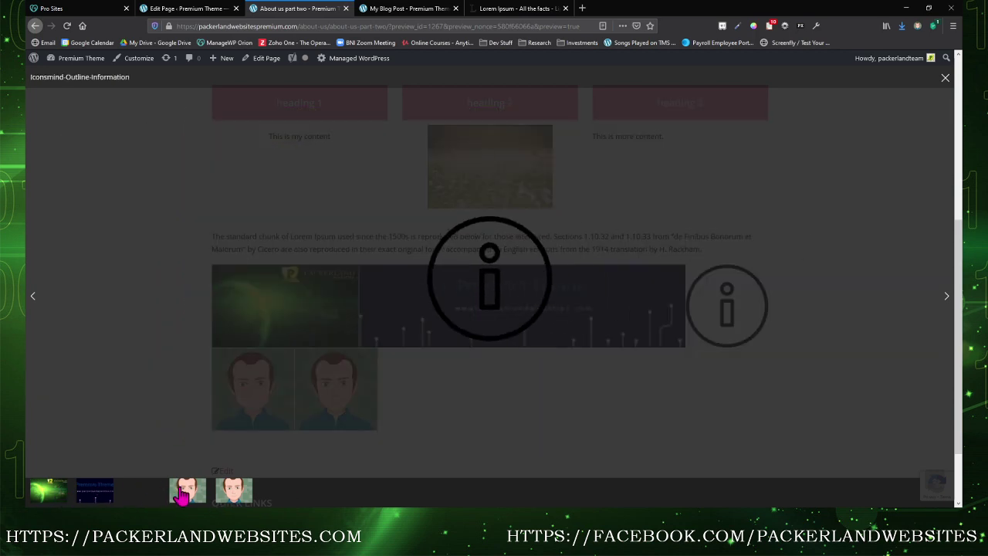
{"action": "left_click", "coordinate": [186, 495]}
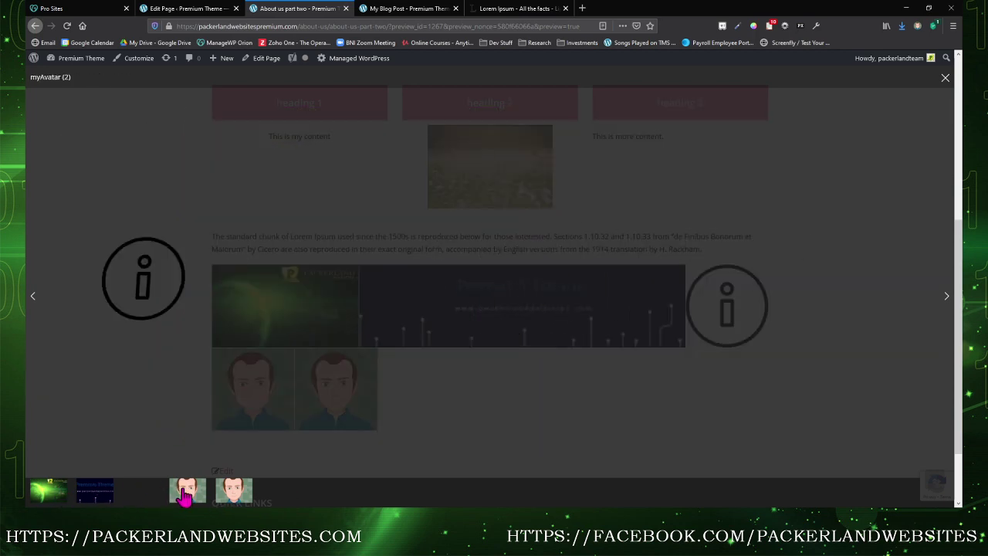
{"action": "left_click", "coordinate": [946, 80]}
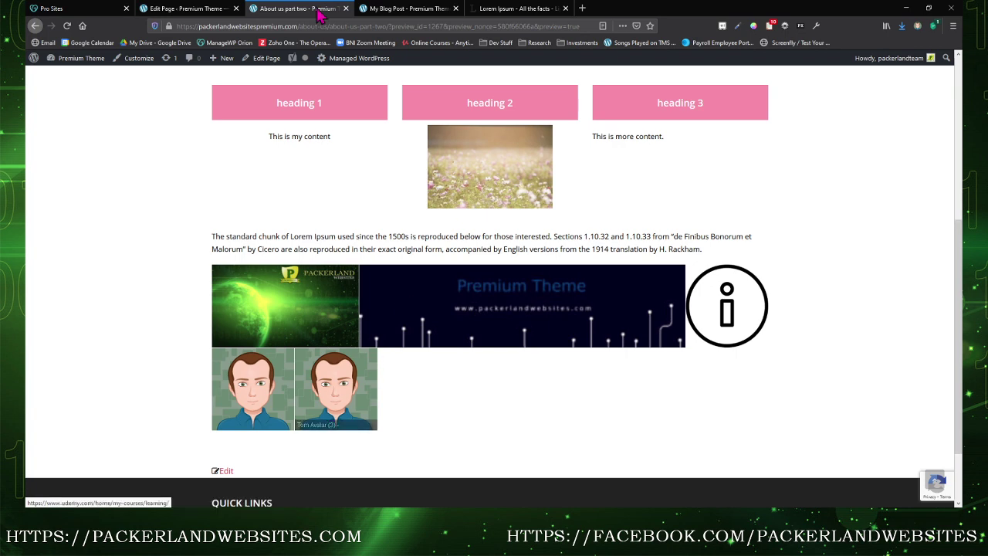
- Save the scheduled "About us part two" page with its gallery shortcode and return to the list of pages
{"action": "left_click", "coordinate": [220, 10]}
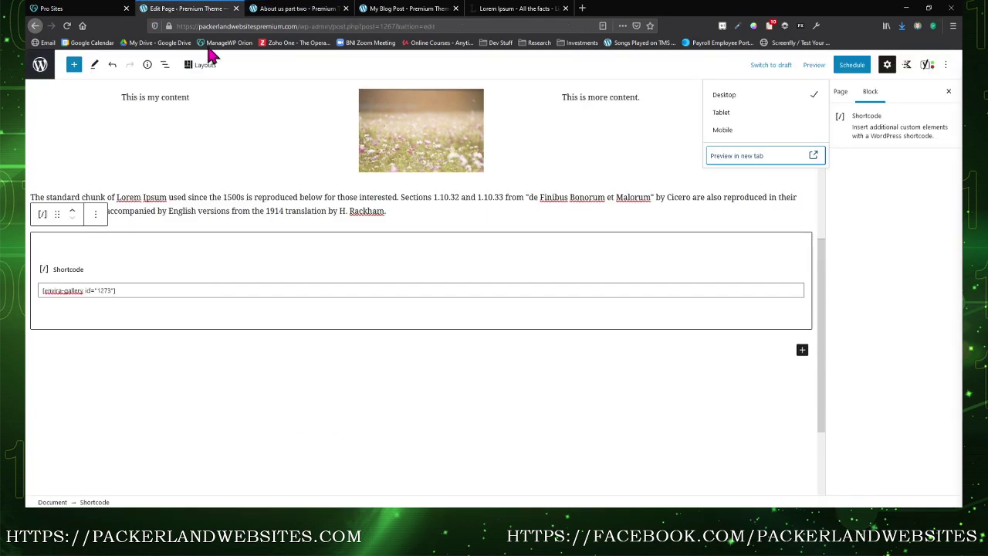
{"action": "left_click", "coordinate": [854, 67]}
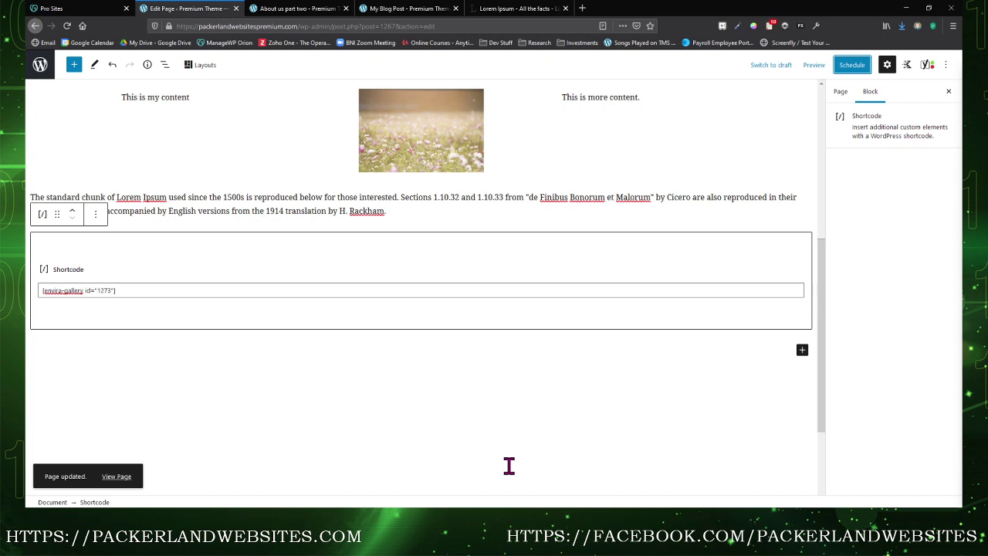
{"action": "scroll", "coordinate": [504, 433], "scroll_direction": "up", "scroll_amount": 5}
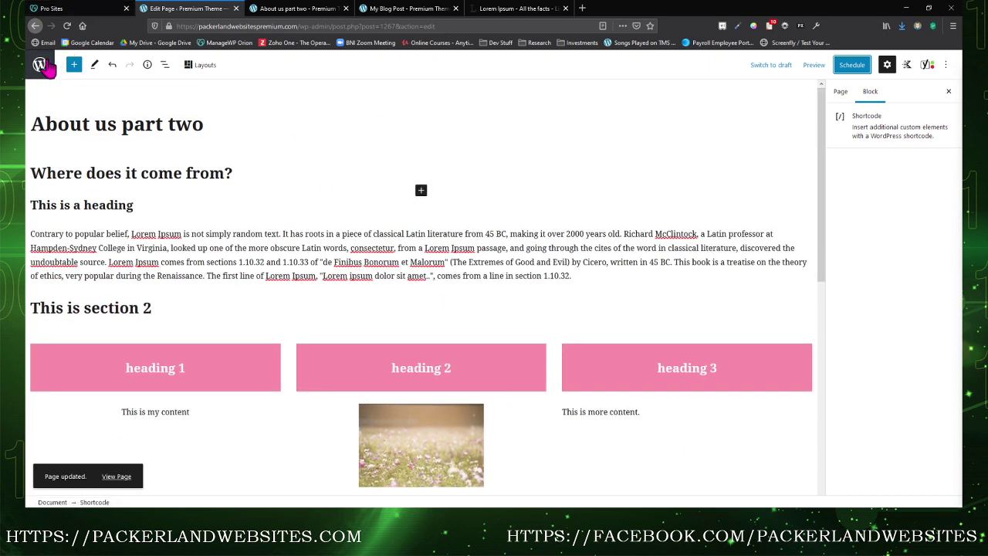
{"action": "left_click", "coordinate": [40, 65]}
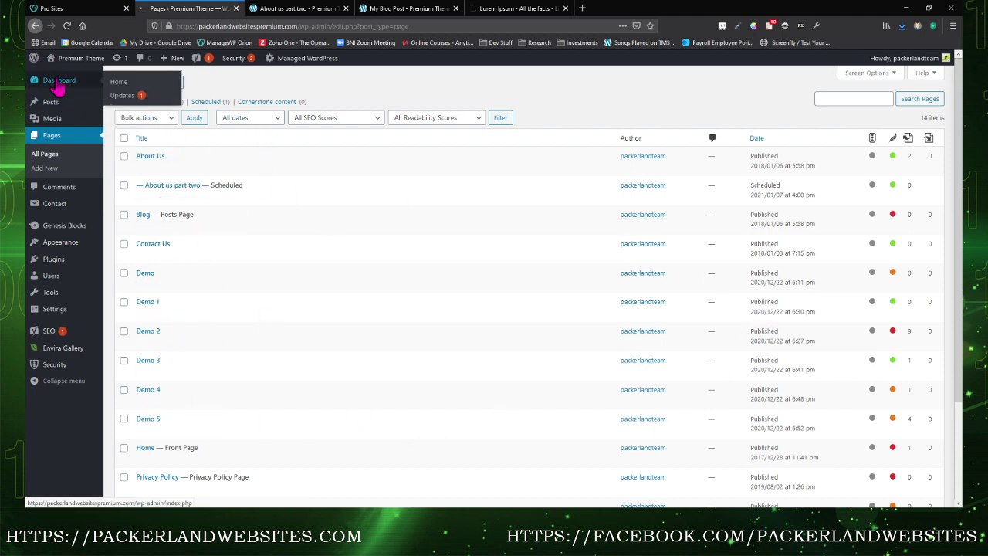
- Open the Dashboard and expand the At a Glance, Site Health Status, Activity and Yoast SEO Posts Overview boxes
{"action": "left_click", "coordinate": [57, 84]}
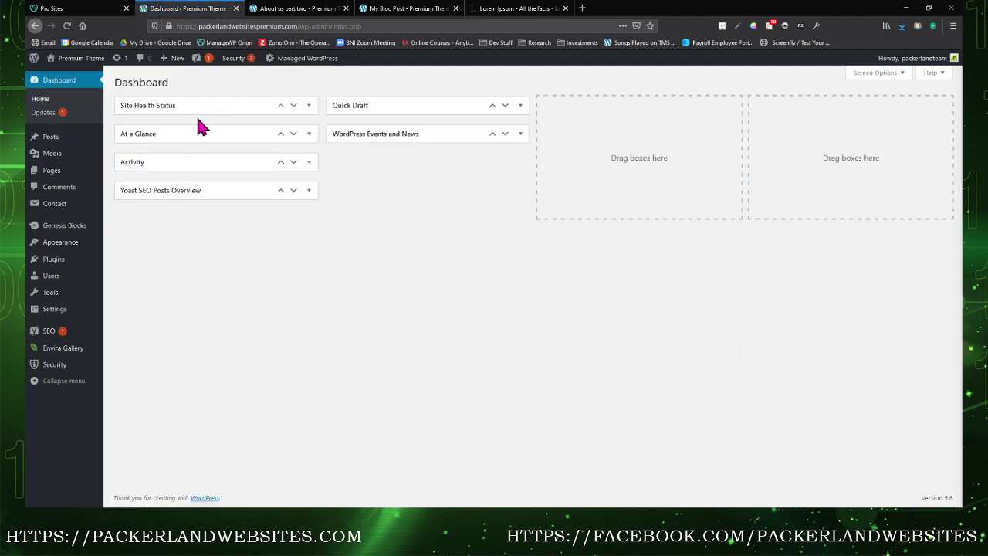
{"action": "left_click", "coordinate": [311, 139]}
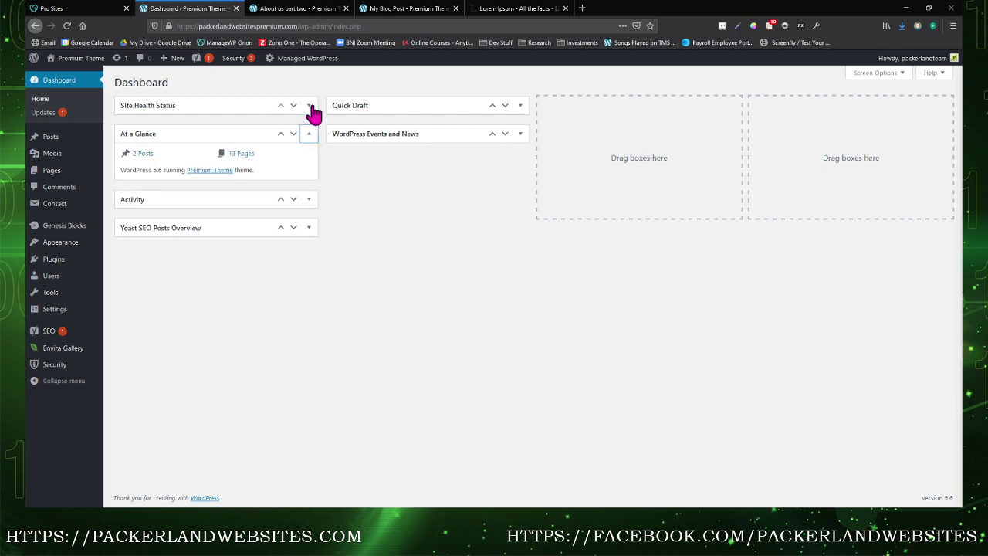
{"action": "left_click", "coordinate": [309, 107]}
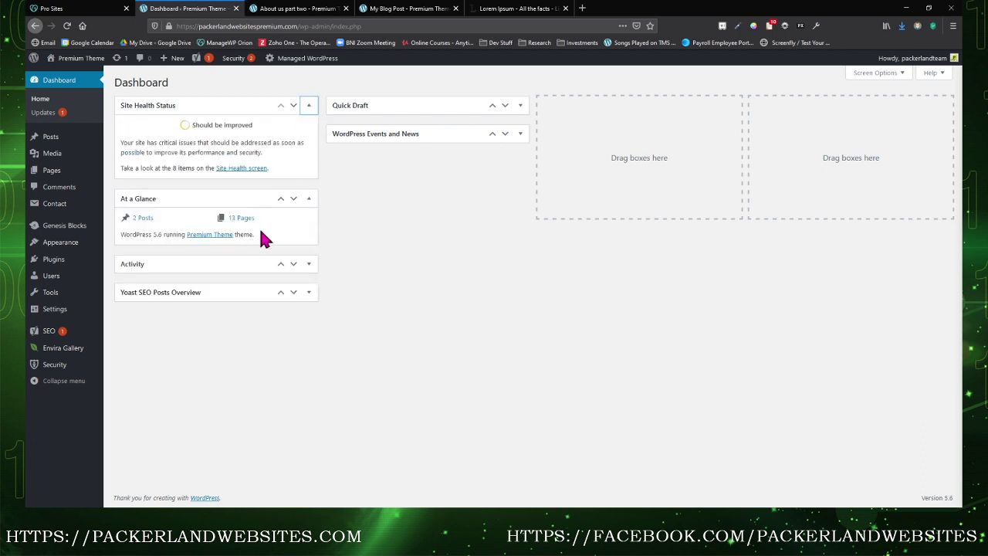
{"action": "left_click", "coordinate": [307, 266]}
{"action": "left_click", "coordinate": [307, 340]}
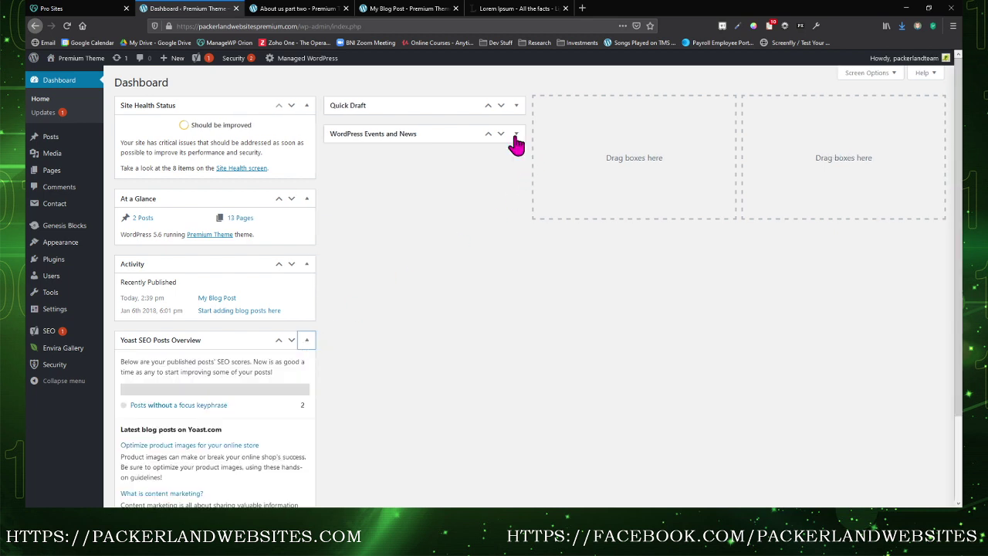
- Move At a Glance to the dashboard's third column, Activity to the fourth, and Site Health Status above At a Glance
{"action": "left_click_drag", "start_coordinate": [170, 198], "coordinate": [609, 108]}
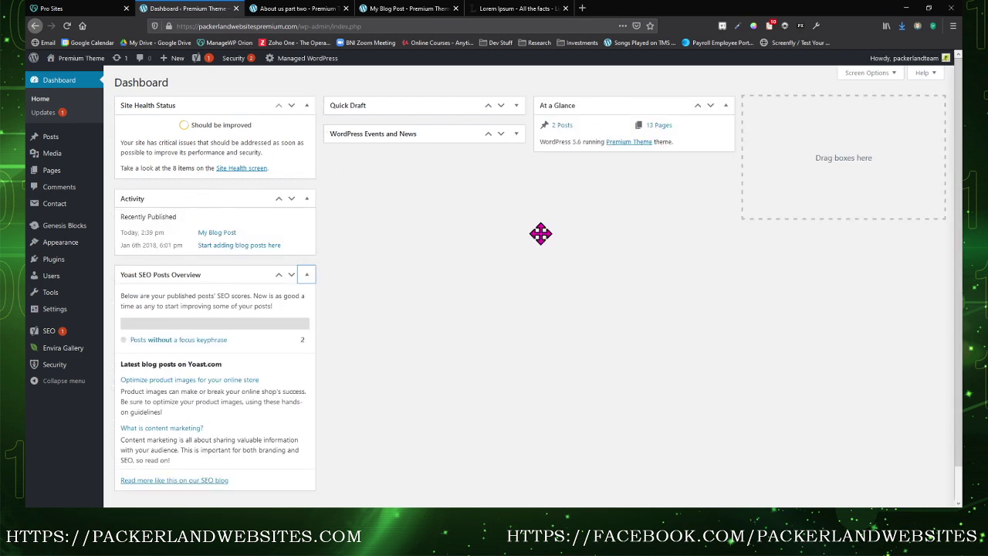
{"action": "left_click_drag", "start_coordinate": [147, 198], "coordinate": [803, 116]}
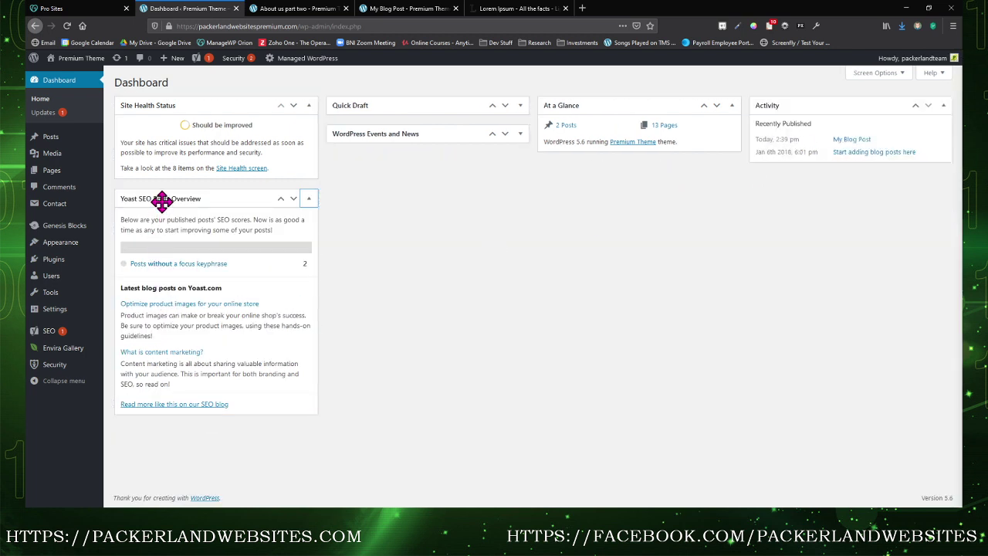
{"action": "mouse_move", "coordinate": [196, 108]}
{"action": "left_mouse_down"}
{"action": "mouse_move", "coordinate": [399, 146]}
{"action": "mouse_move", "coordinate": [620, 164]}
{"action": "mouse_move", "coordinate": [624, 137]}
{"action": "left_mouse_up"}
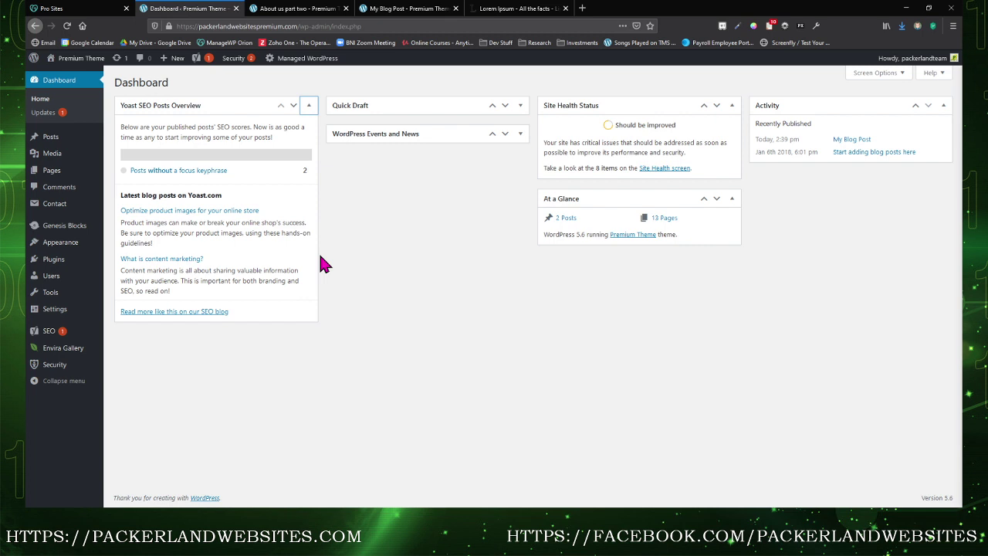